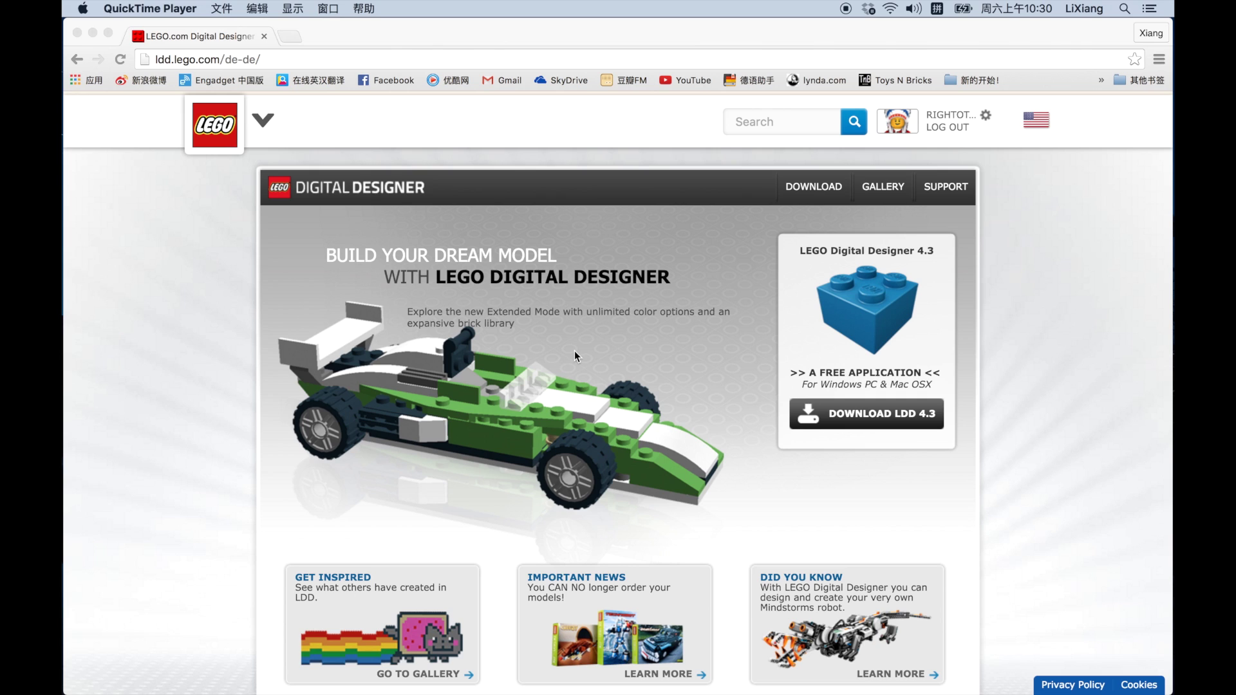
Step: Launch LEGO Digital Designer and start a new empty model in the standard Digital Designer theme
mouse_move(63, 392)
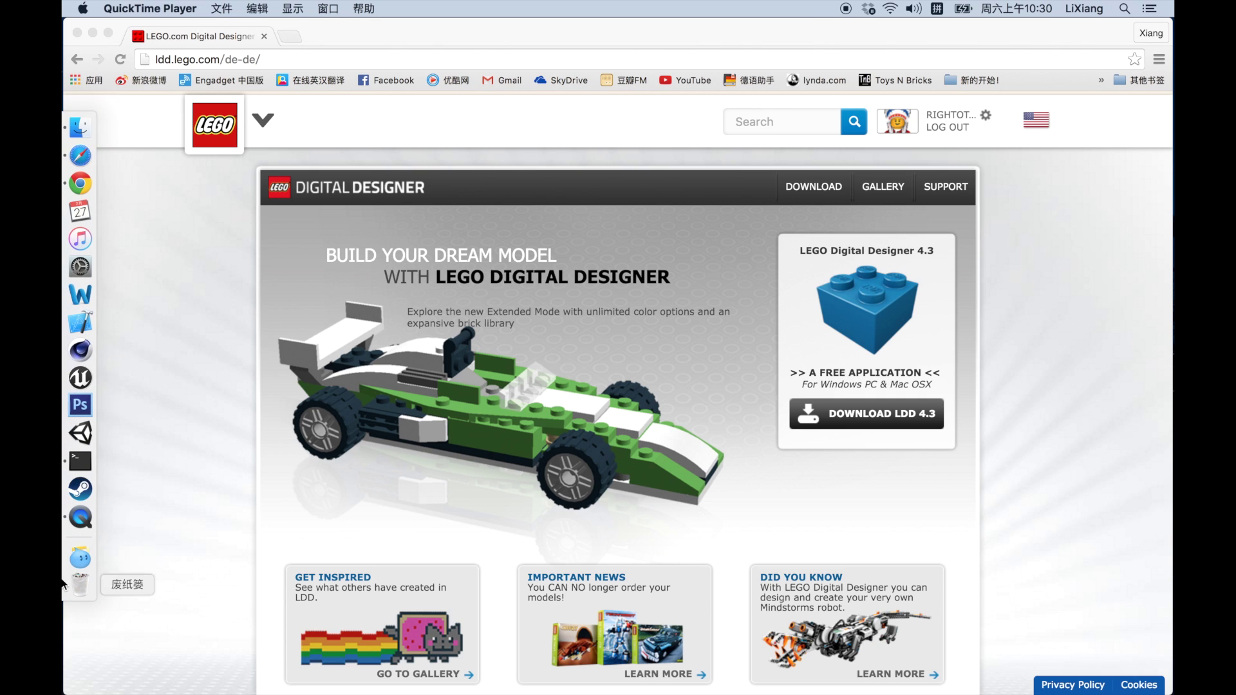
left_click(80, 557)
scroll(701, 452, "down", 5)
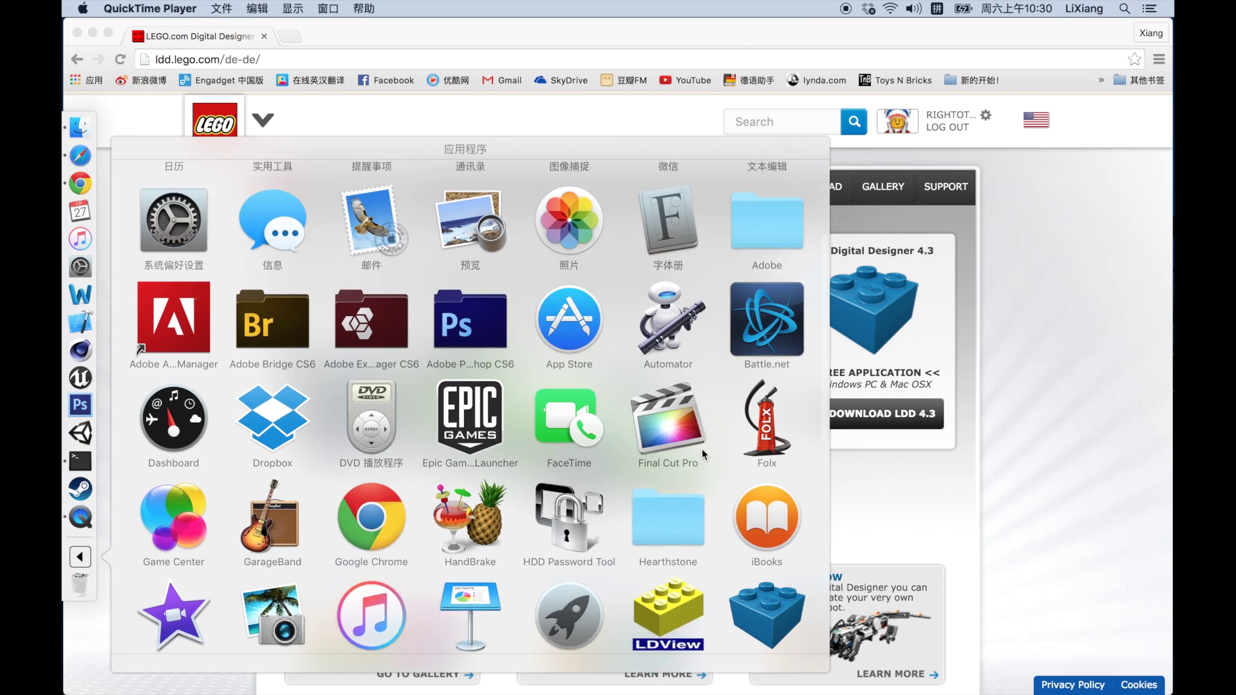
left_click(761, 470)
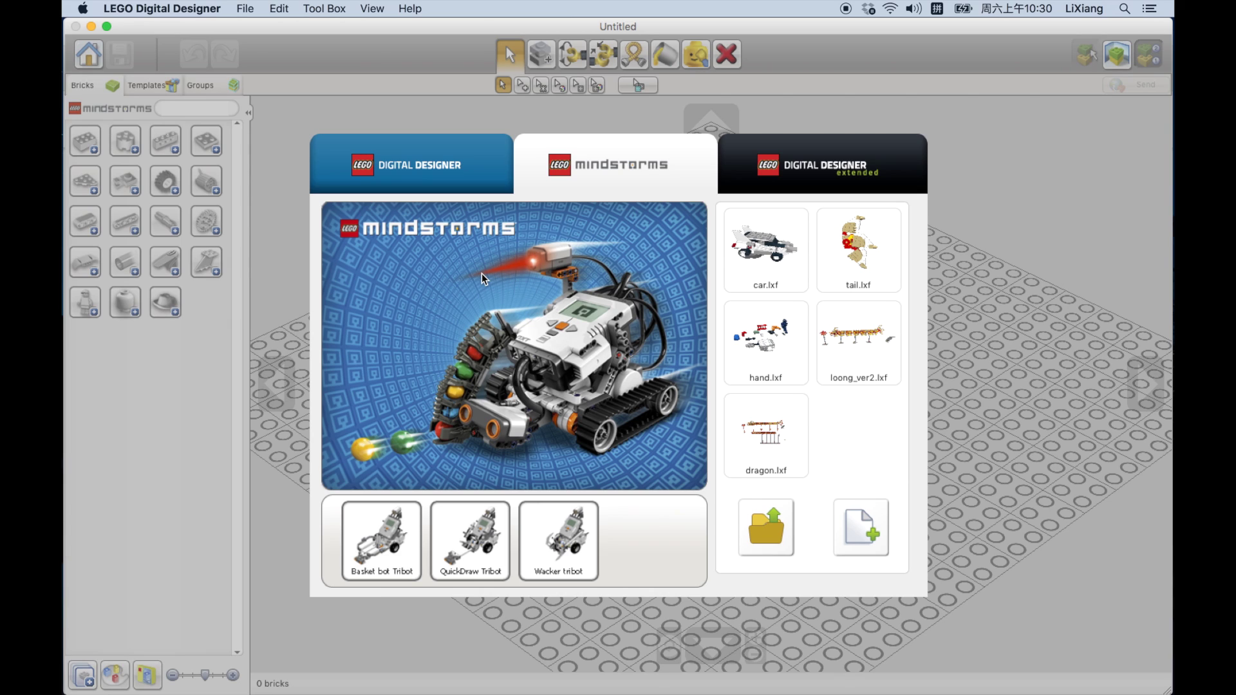
left_click(429, 186)
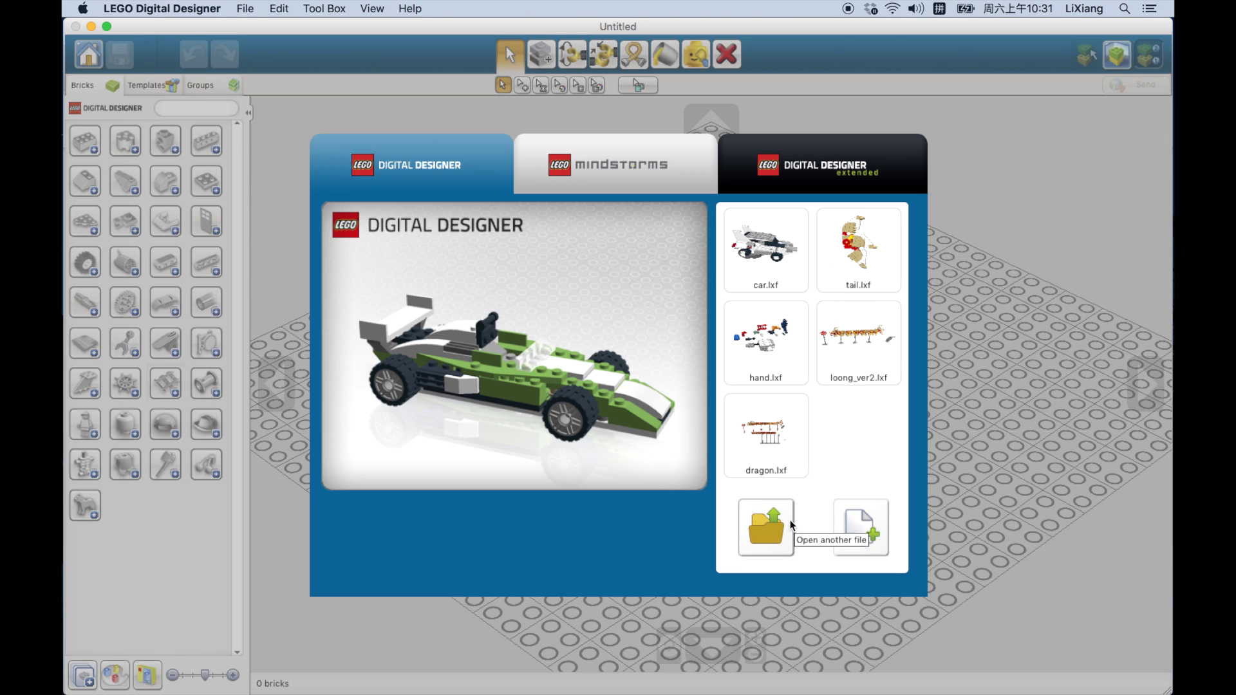
left_click(851, 536)
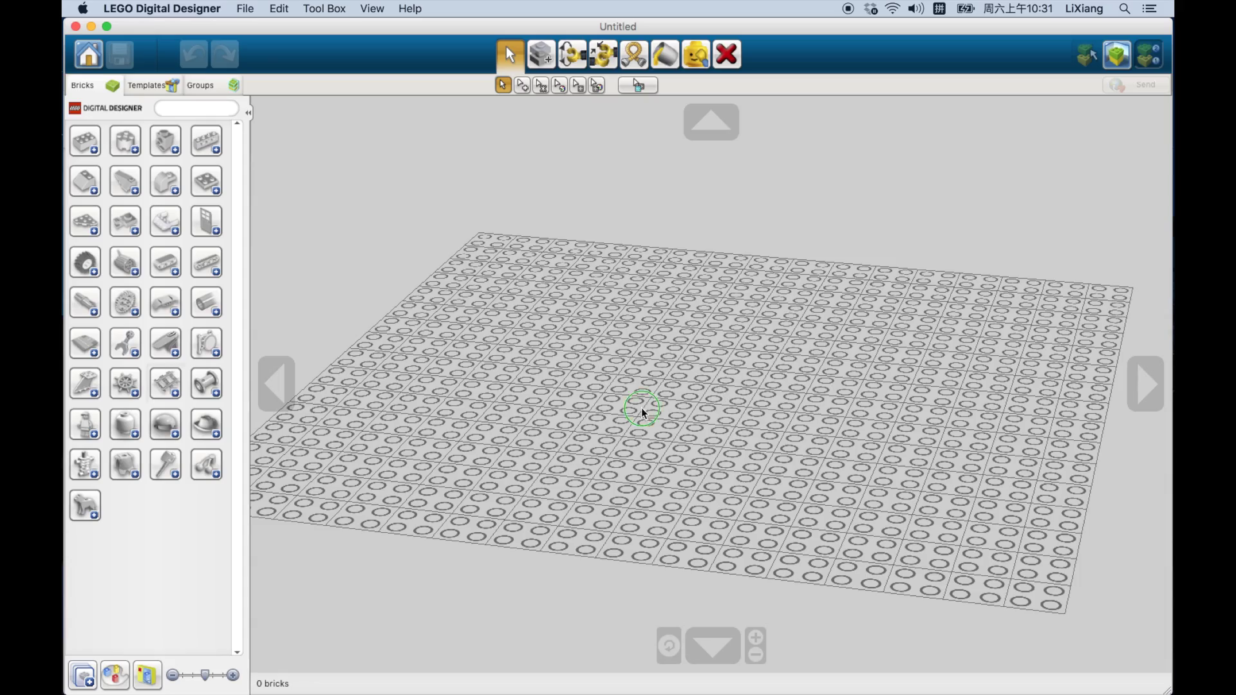
Step: Examine the empty building plate from different angles and distances, including the default view
mouse_move(637, 408)
right_mouse_down()
mouse_move(794, 408)
mouse_move(728, 419)
mouse_move(755, 436)
right_mouse_up()
mouse_move(629, 425)
right_mouse_down()
mouse_move(687, 441)
mouse_move(628, 436)
mouse_move(706, 441)
mouse_move(778, 470)
mouse_move(629, 455)
mouse_move(731, 431)
mouse_move(663, 467)
mouse_move(675, 491)
mouse_move(573, 457)
mouse_move(601, 435)
right_mouse_up()
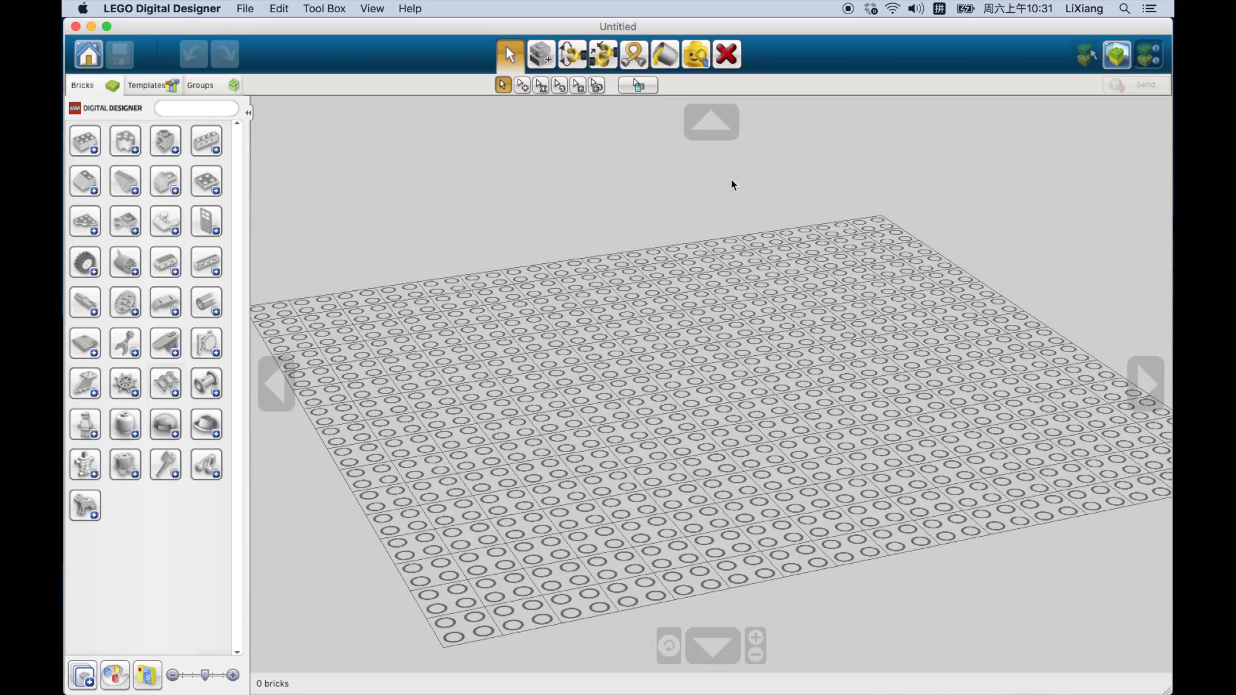
right_click_drag(560, 380, 689, 379)
left_click(712, 644)
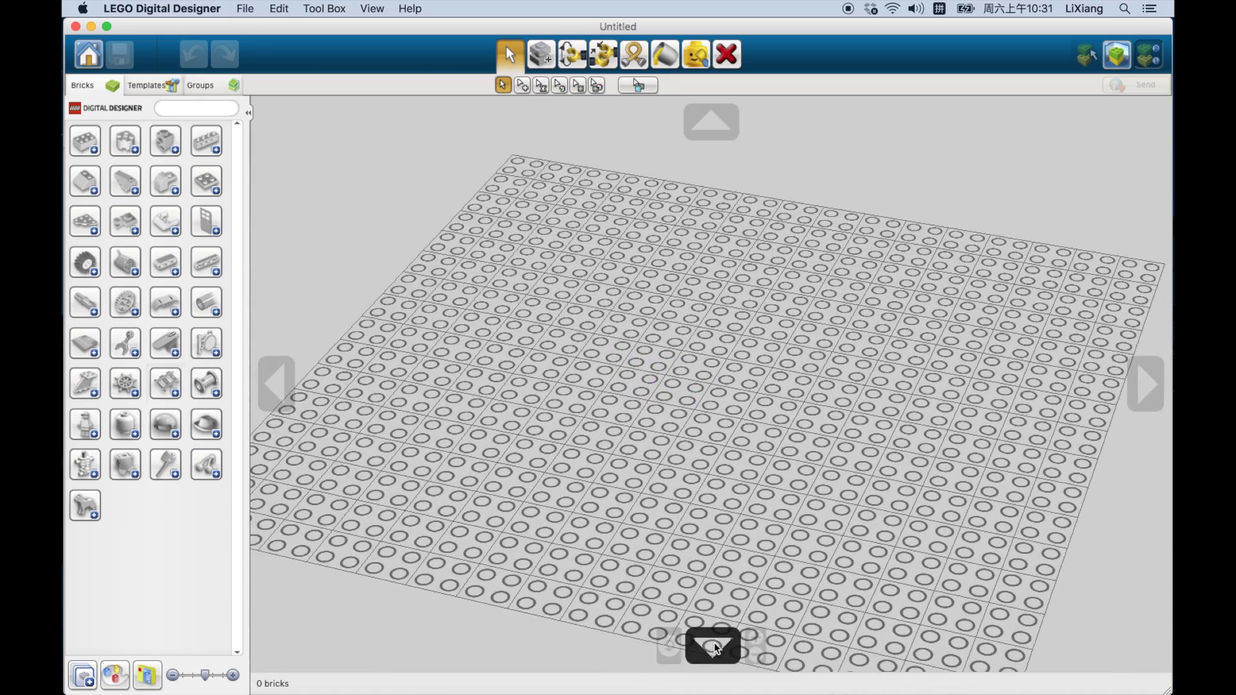
left_click(712, 126)
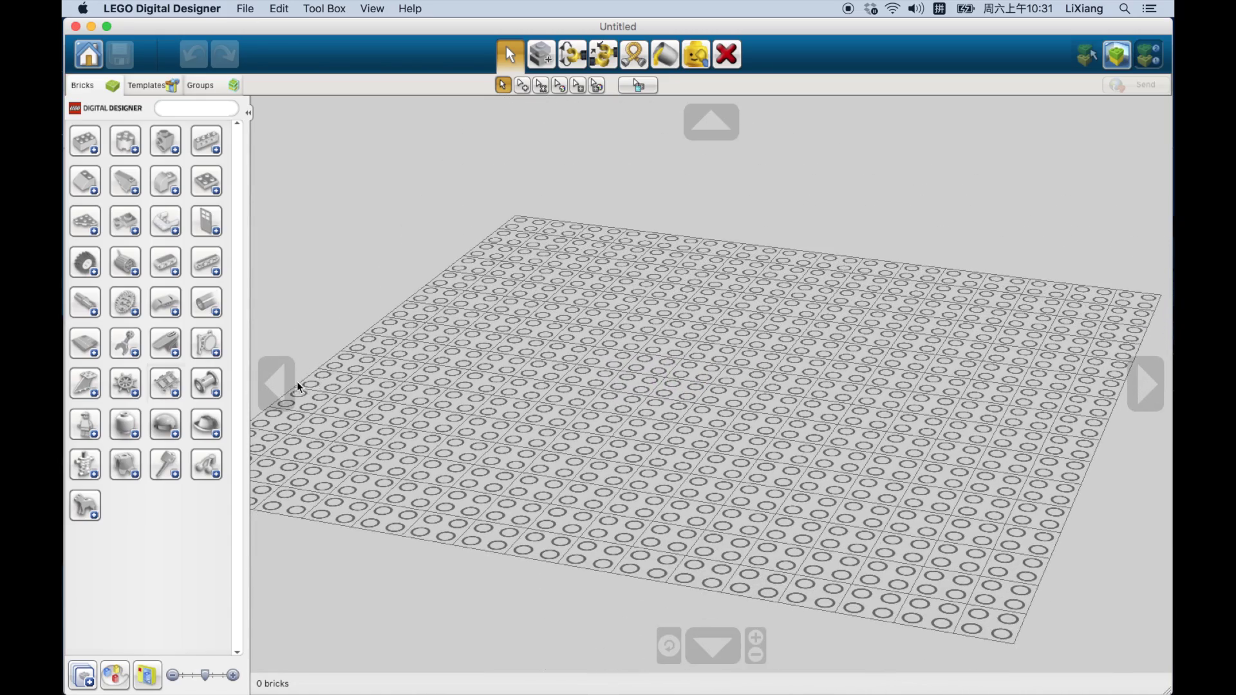
left_click(1144, 383)
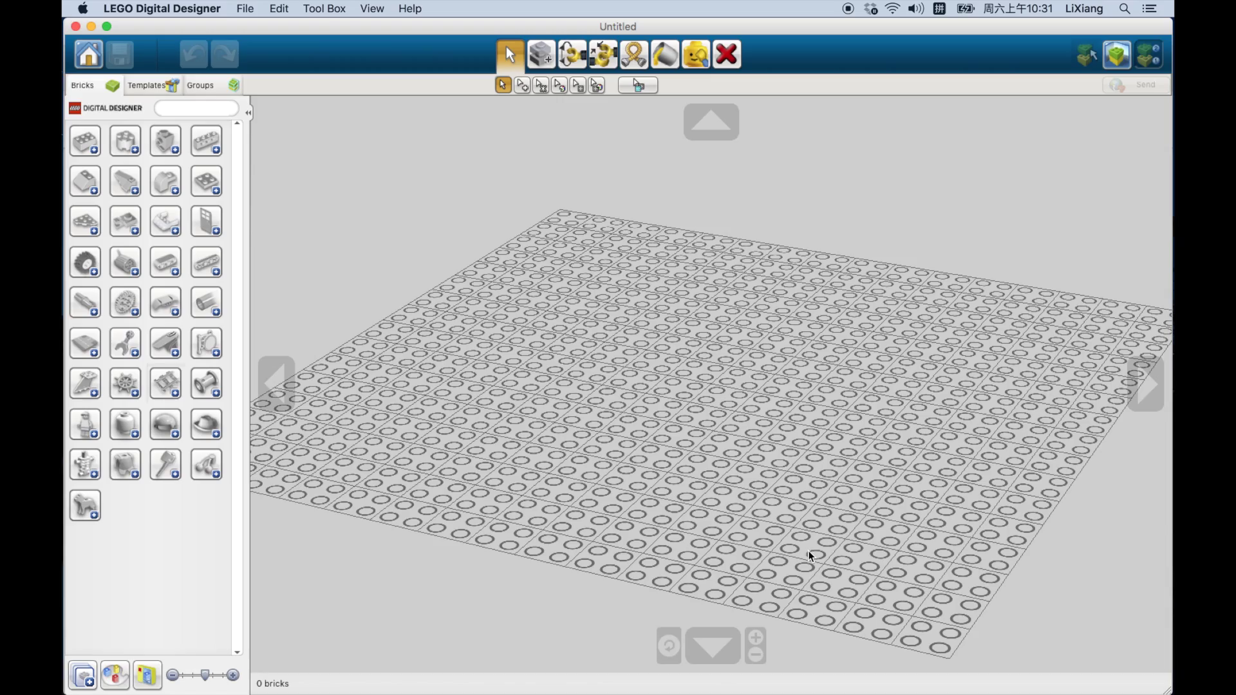
left_click(667, 643)
left_click(755, 638)
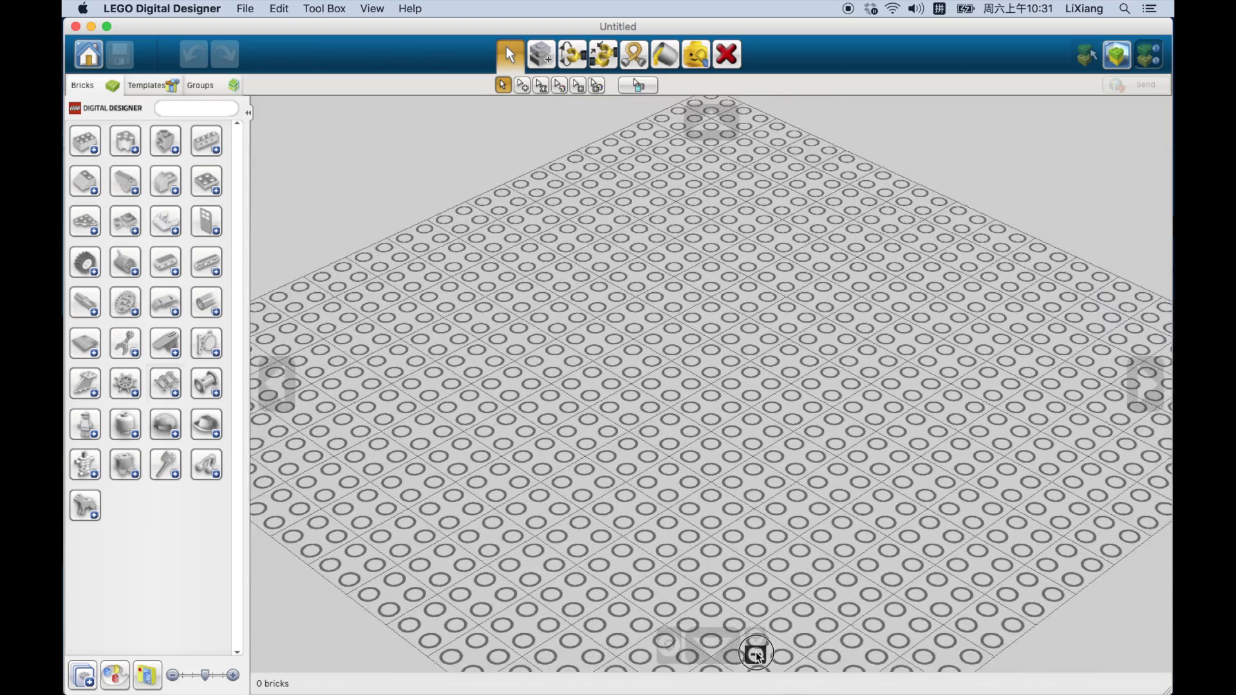
right_click_drag(755, 654, 705, 463)
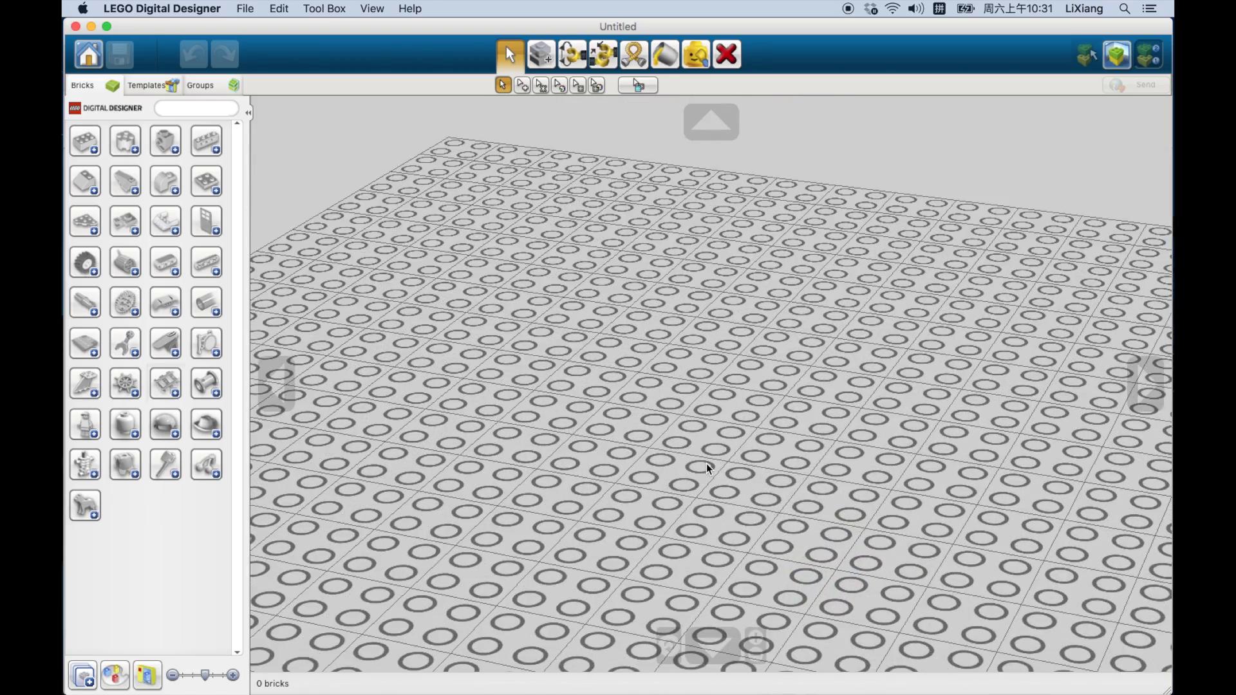
scroll(705, 463, "down", 10)
scroll(705, 463, "up", 12)
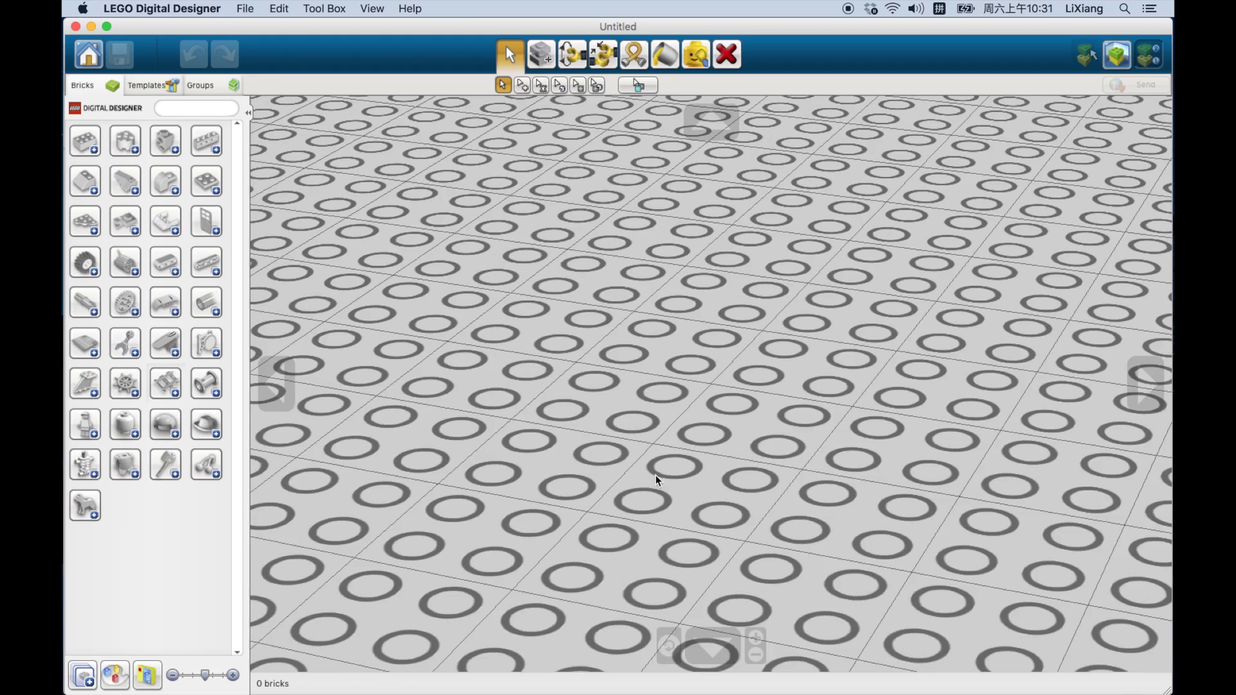
scroll(656, 474, "down", 5)
right_click_drag(656, 477, 786, 482)
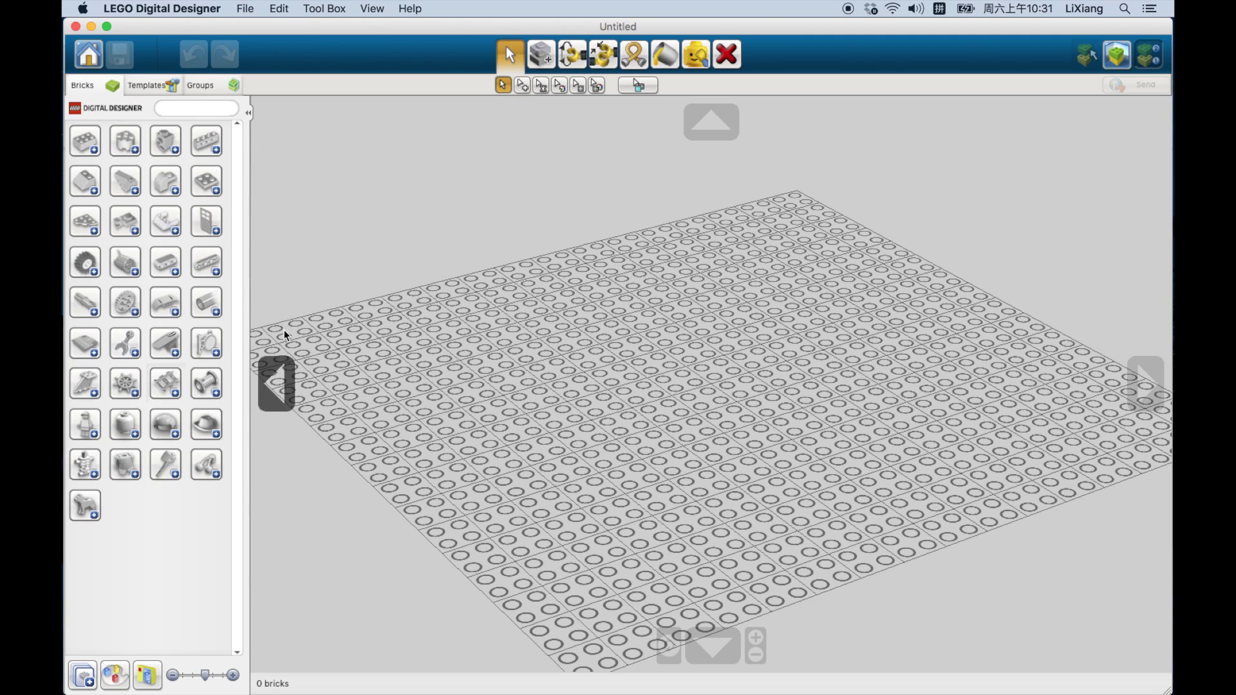
Step: Browse the parts in several brick palette categories and collapse all the categories again
left_click(122, 217)
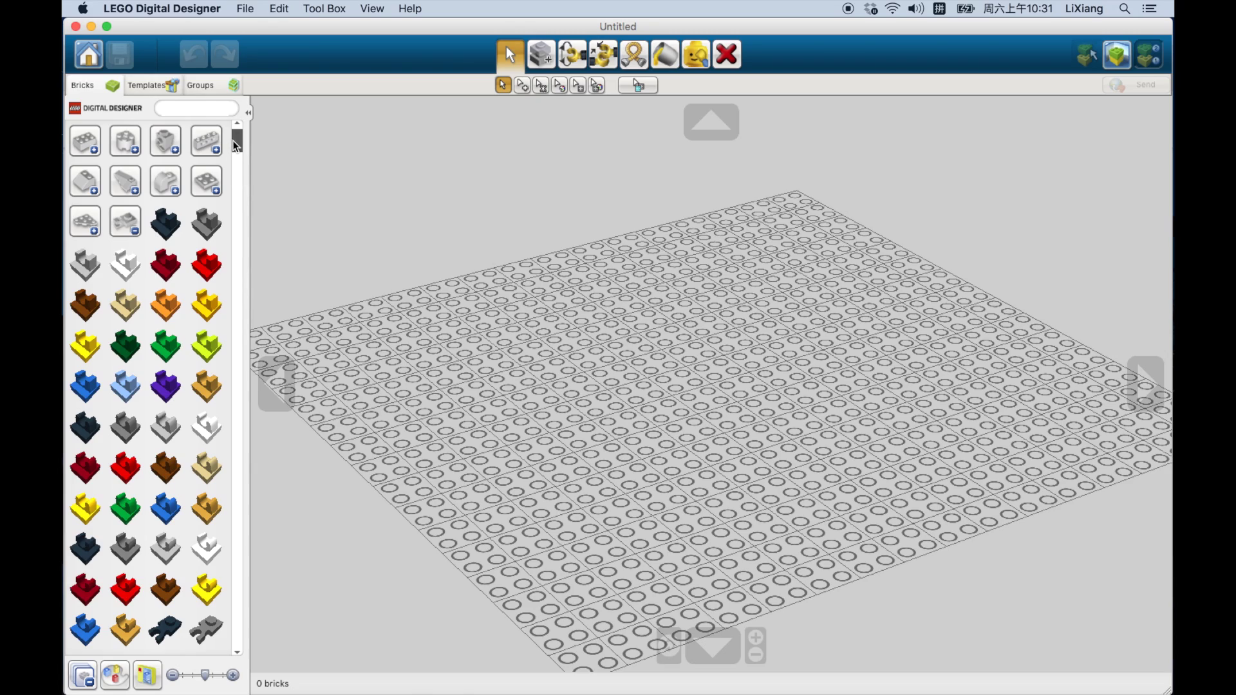
left_click_drag(236, 145, 238, 103)
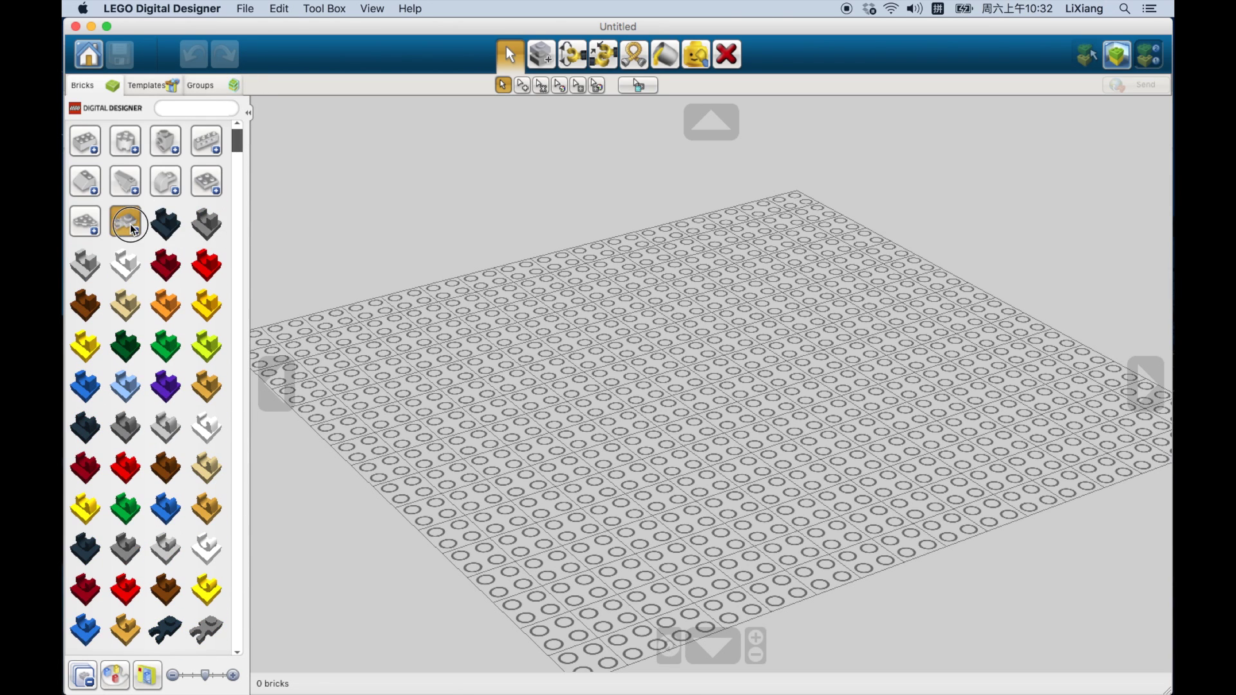
left_click_drag(232, 144, 221, 641)
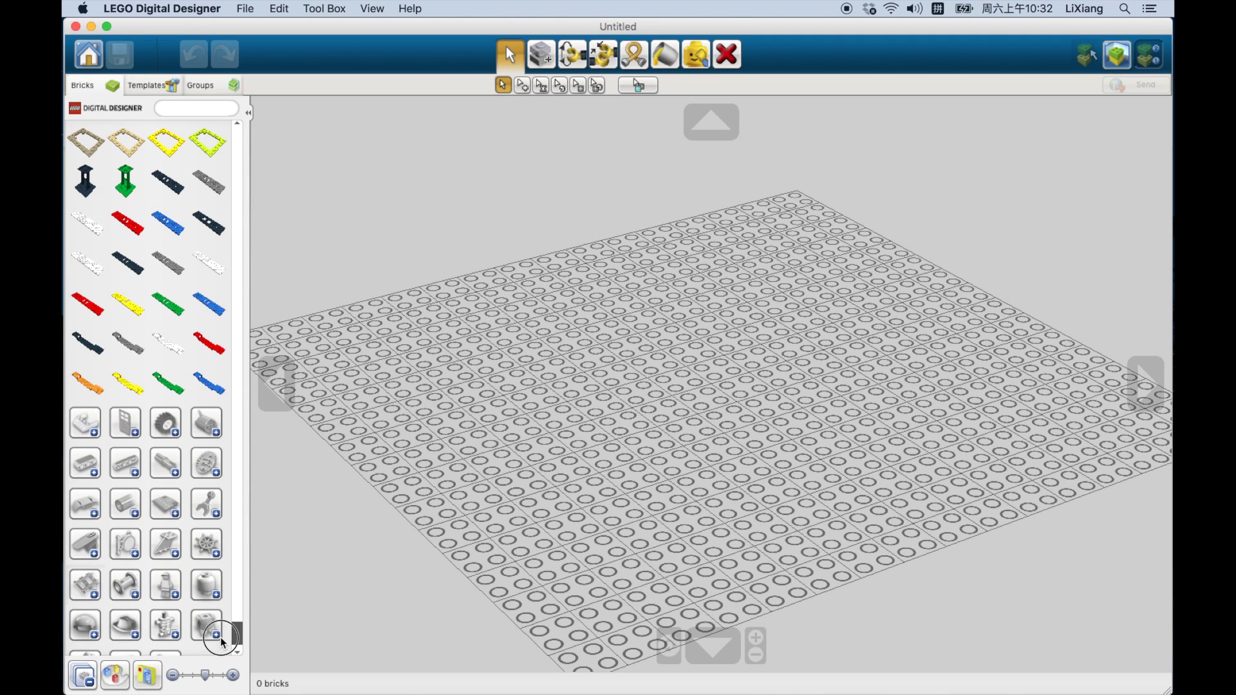
left_click(126, 467)
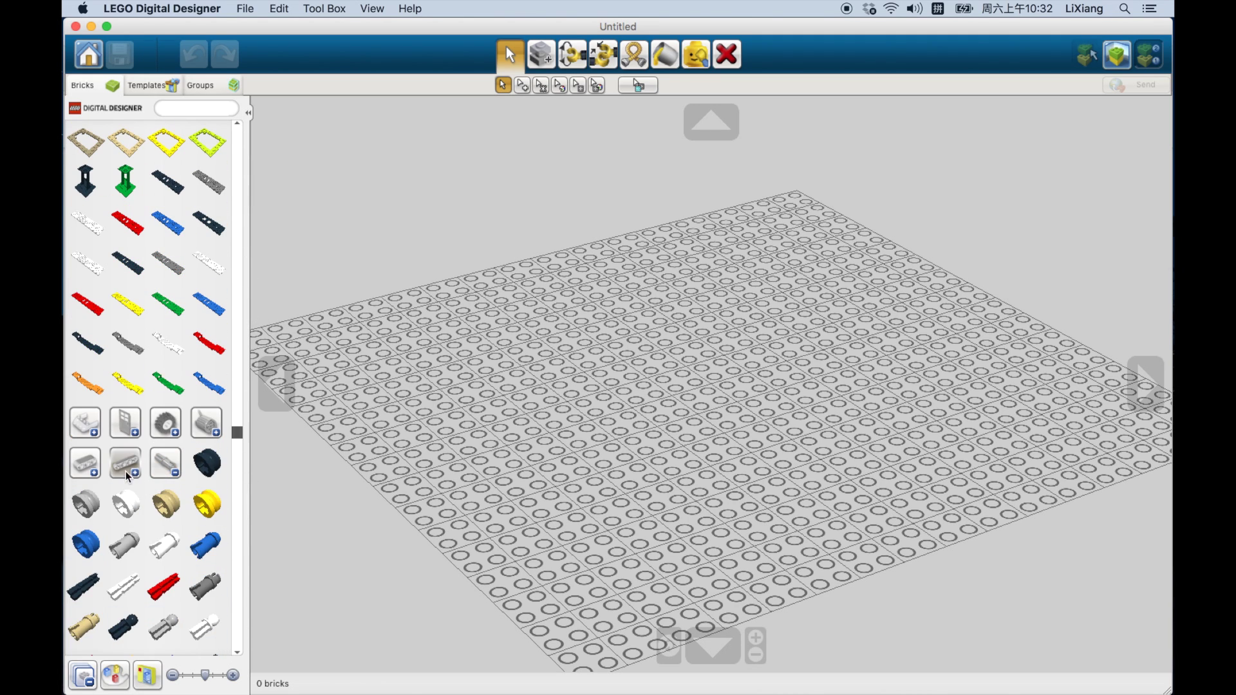
left_click(236, 410)
left_click_drag(237, 411, 224, 650)
left_click(202, 604)
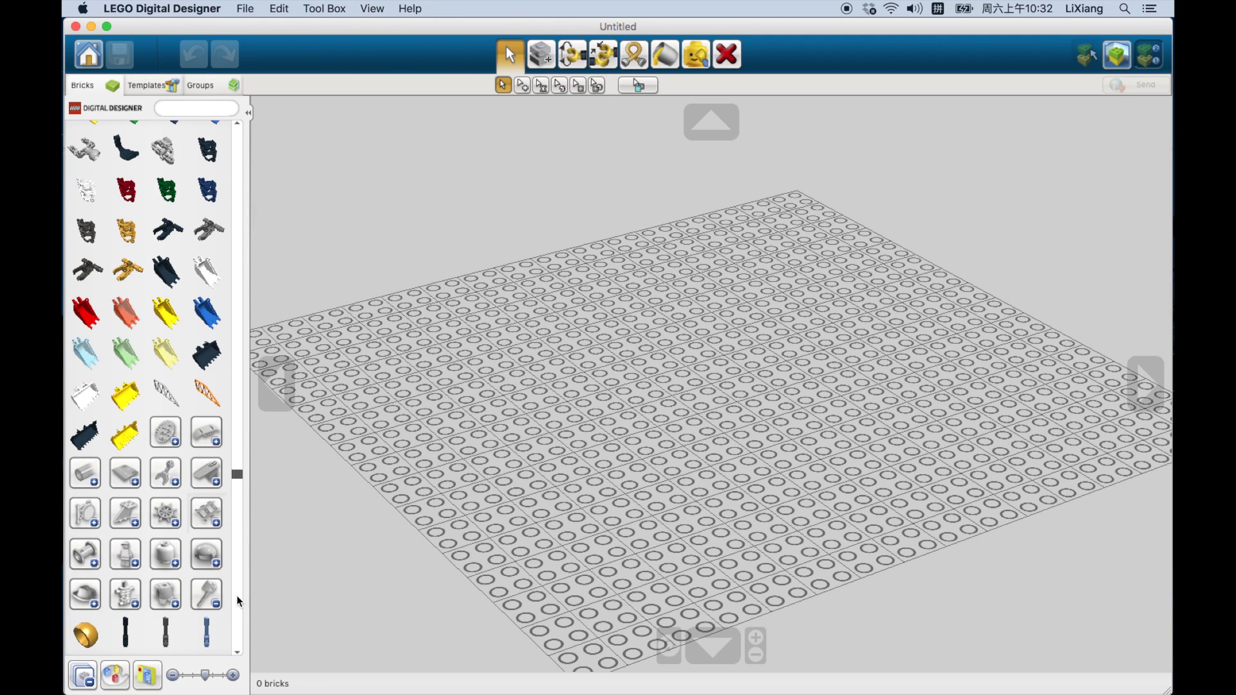
left_click_drag(237, 477, 228, 650)
scroll(151, 512, "up", 10)
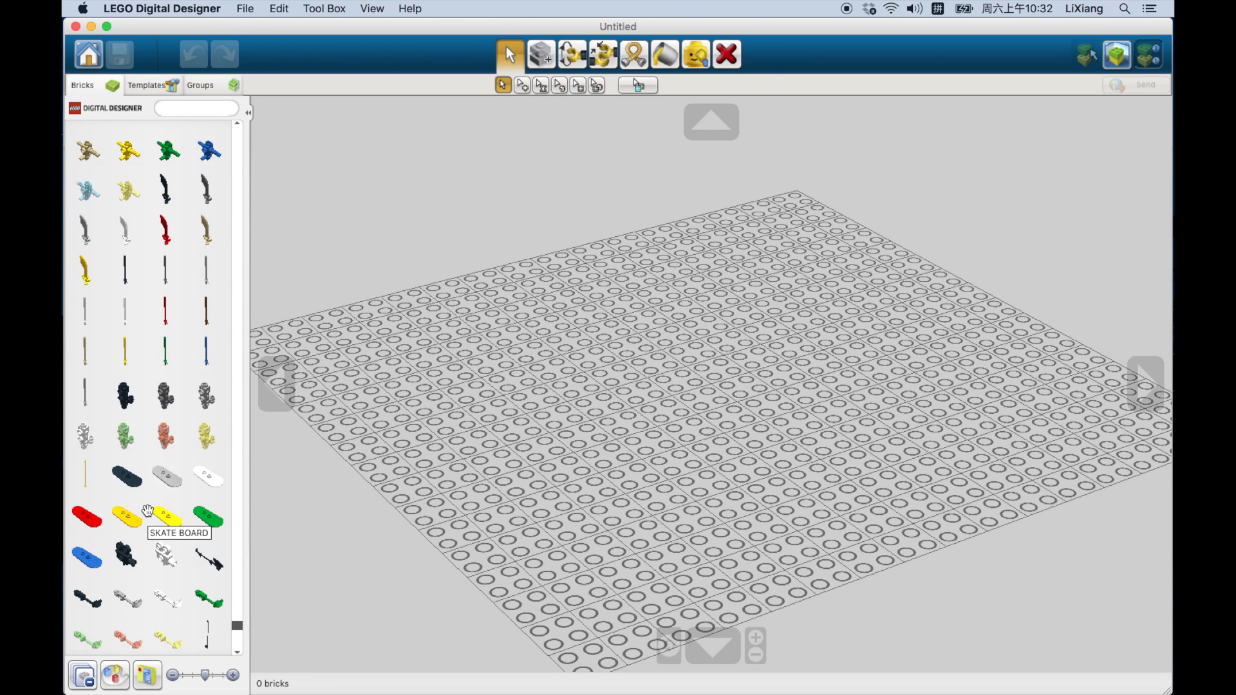
scroll(148, 510, "up", 20)
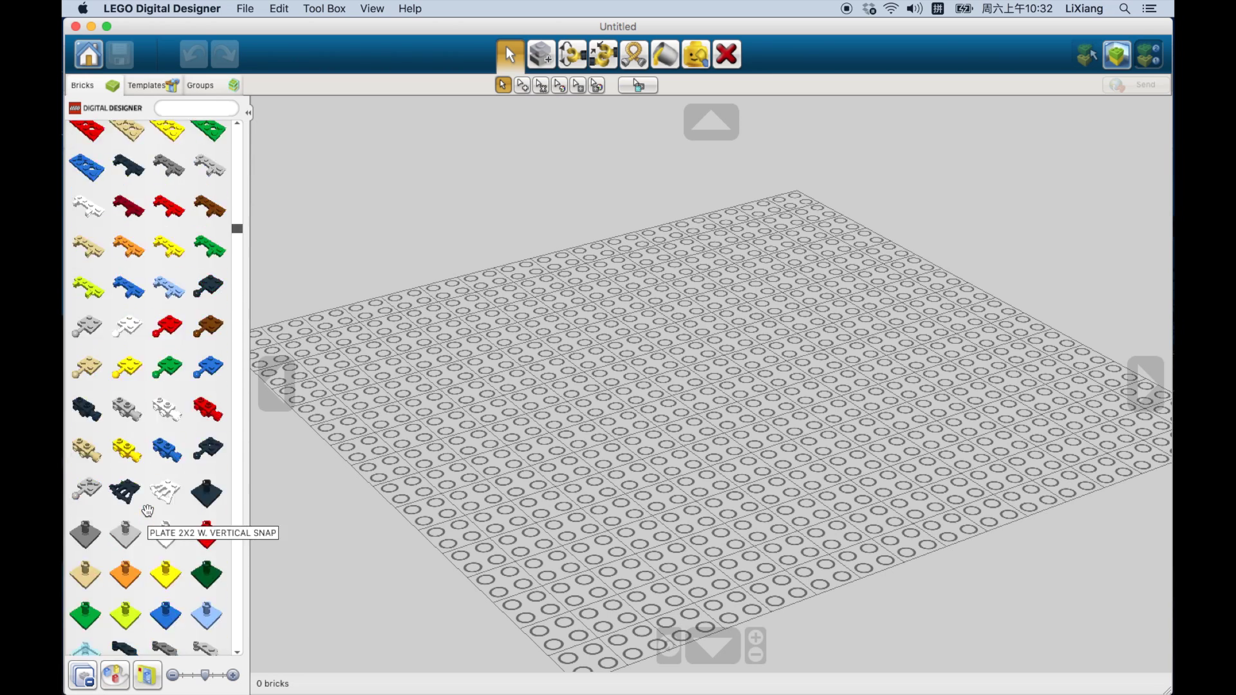
scroll(147, 510, "up", 3)
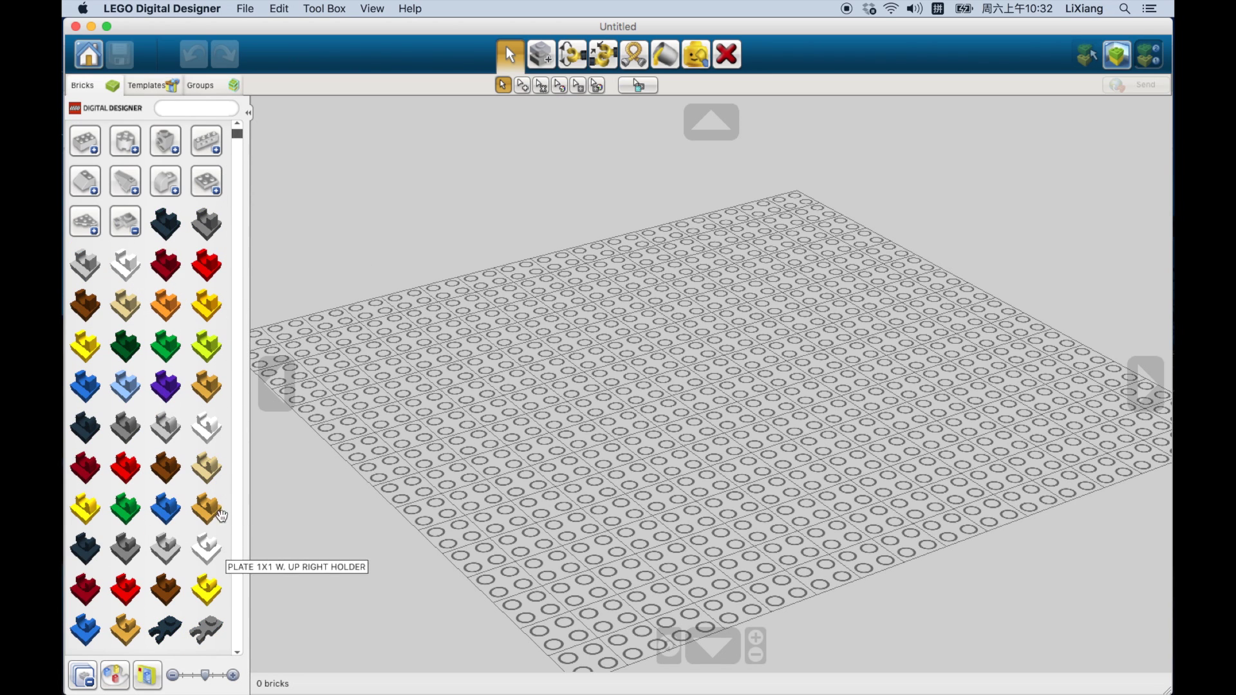
left_click(121, 228)
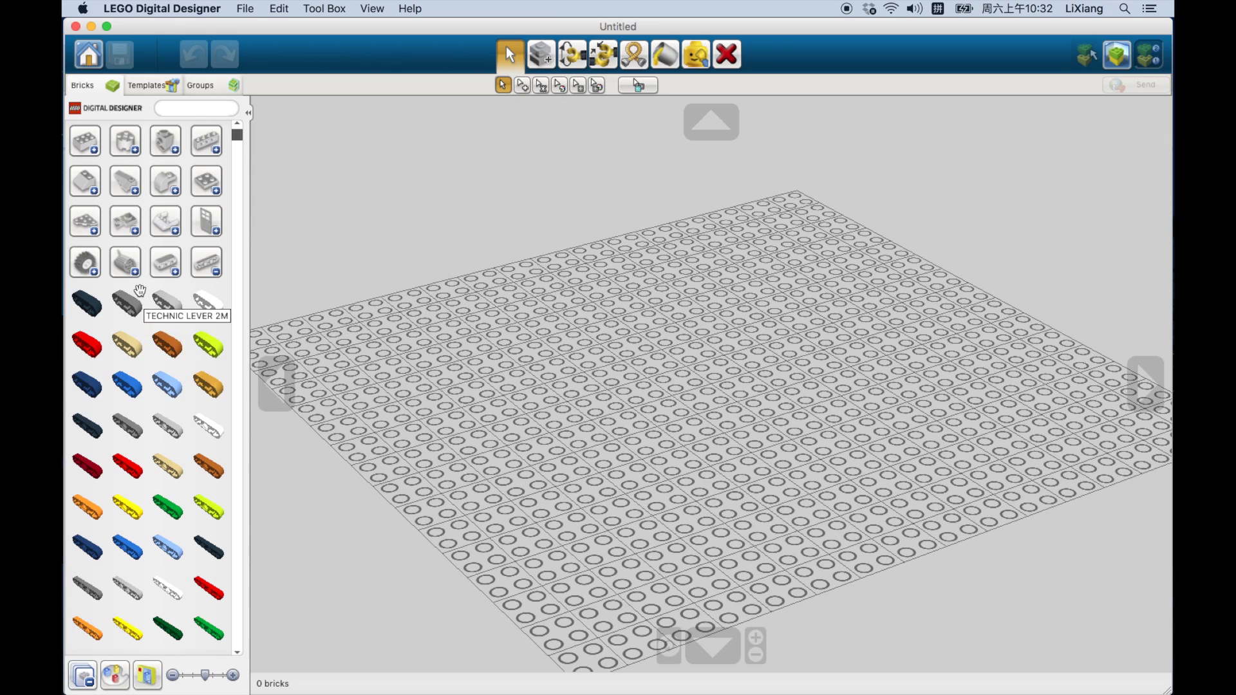
left_click(84, 675)
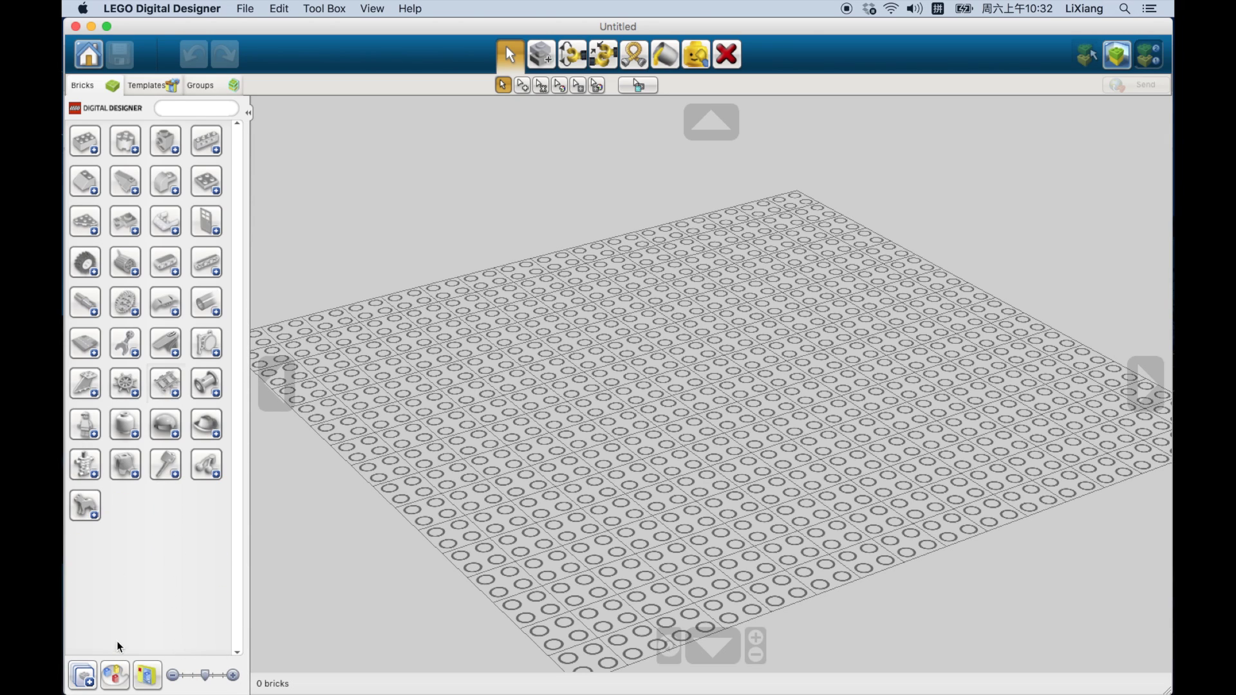
Step: Try larger thumbnails in the brick palette while browsing the headgear category, and return them to about their original size
mouse_move(206, 675)
left_mouse_down()
mouse_move(173, 677)
mouse_move(217, 676)
left_mouse_up()
left_click_drag(240, 557, 237, 628)
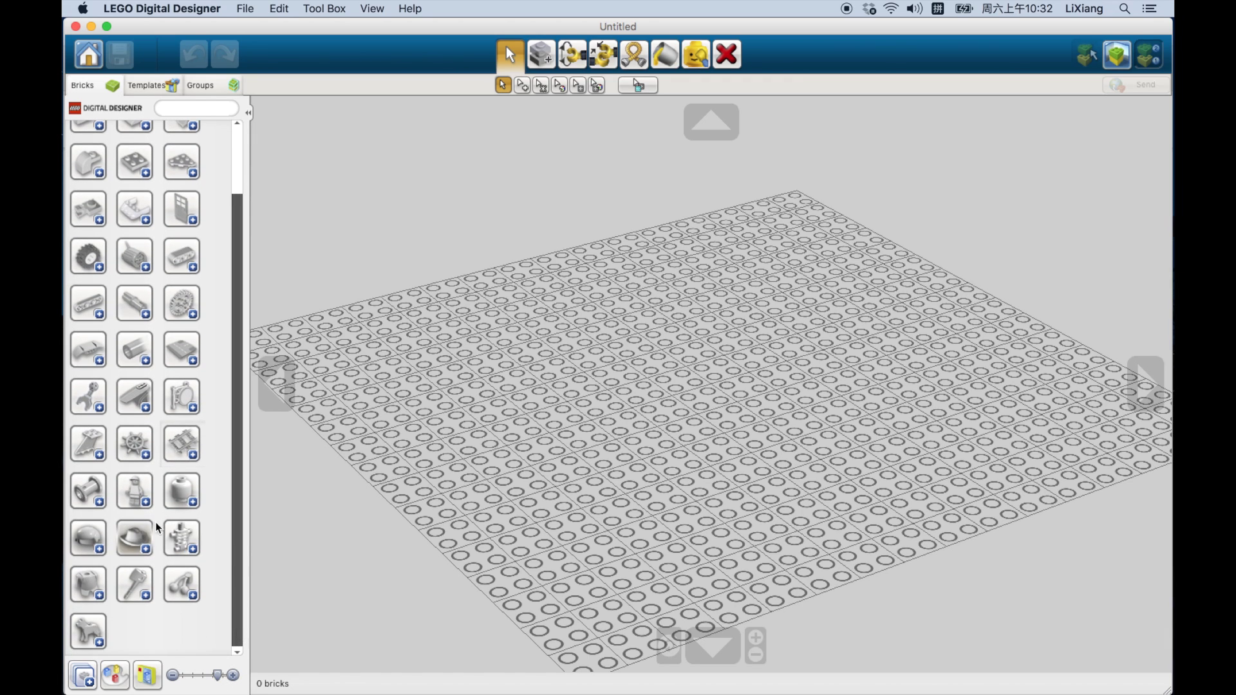
left_click(141, 529)
scroll(233, 161, "down", 10)
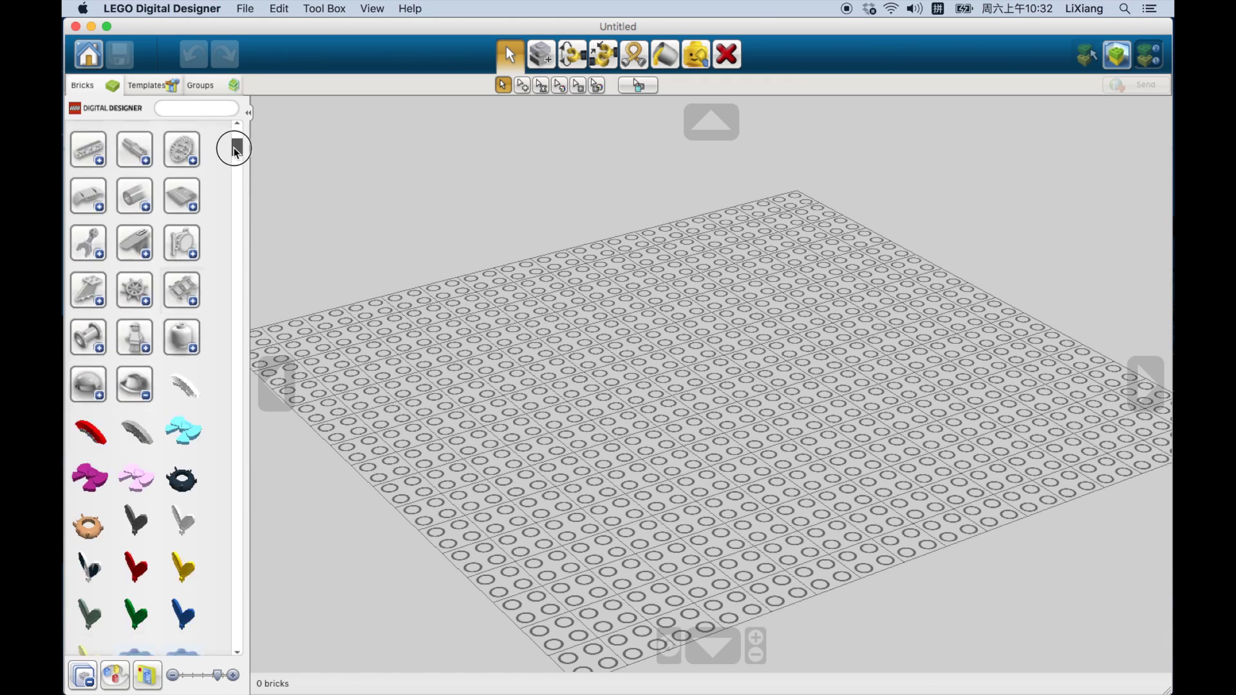
left_click_drag(214, 673, 206, 674)
left_click_drag(236, 204, 230, 146)
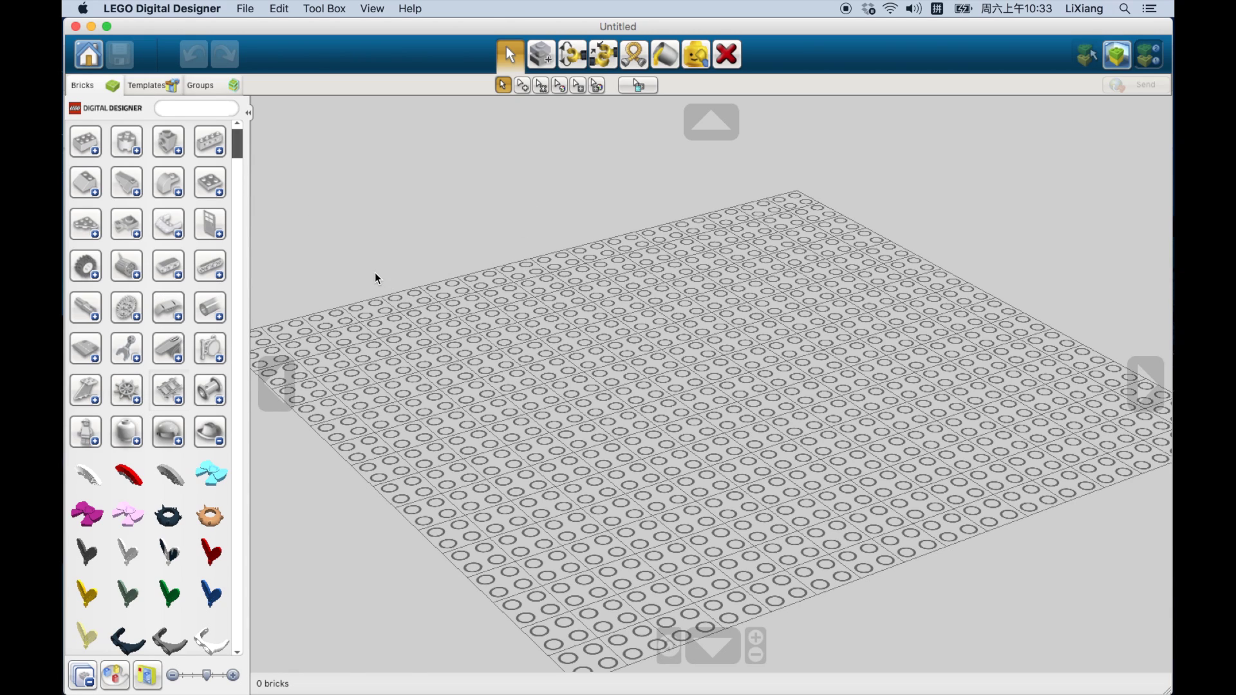
left_click(211, 430)
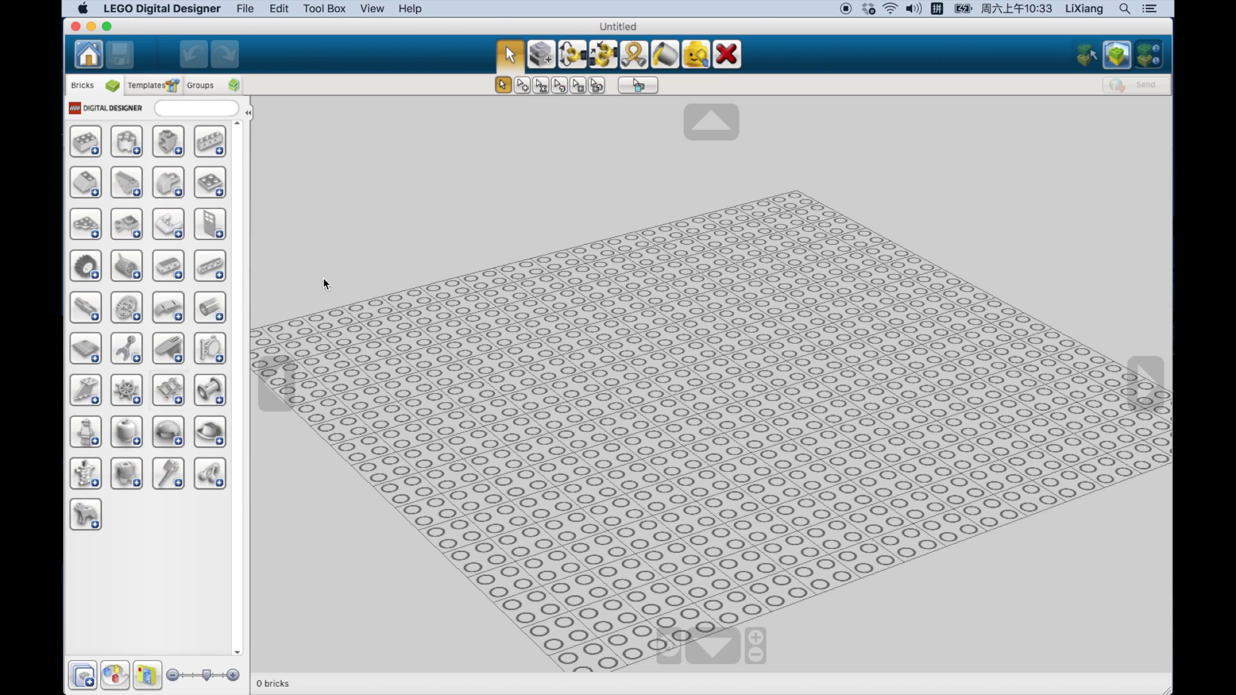
Step: Expand the basic bricks category and pick up the tall red 1x1 brick
left_click(87, 144)
left_click_drag(238, 147, 234, 235)
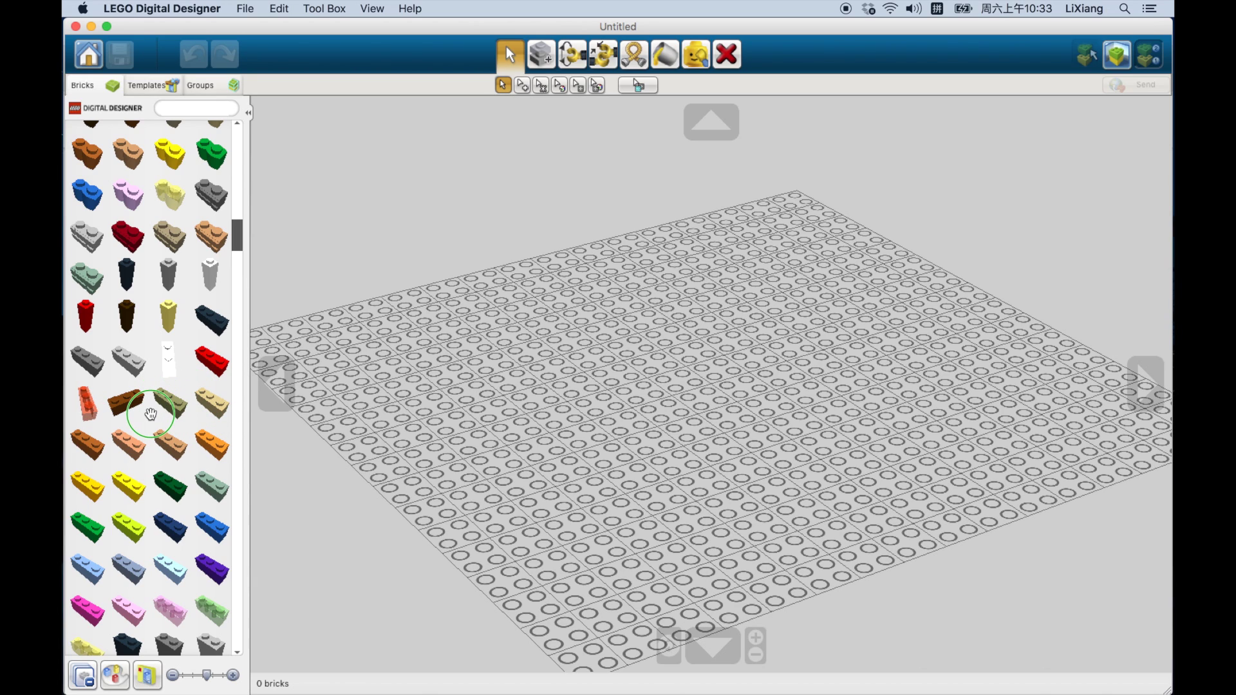
left_click(84, 318)
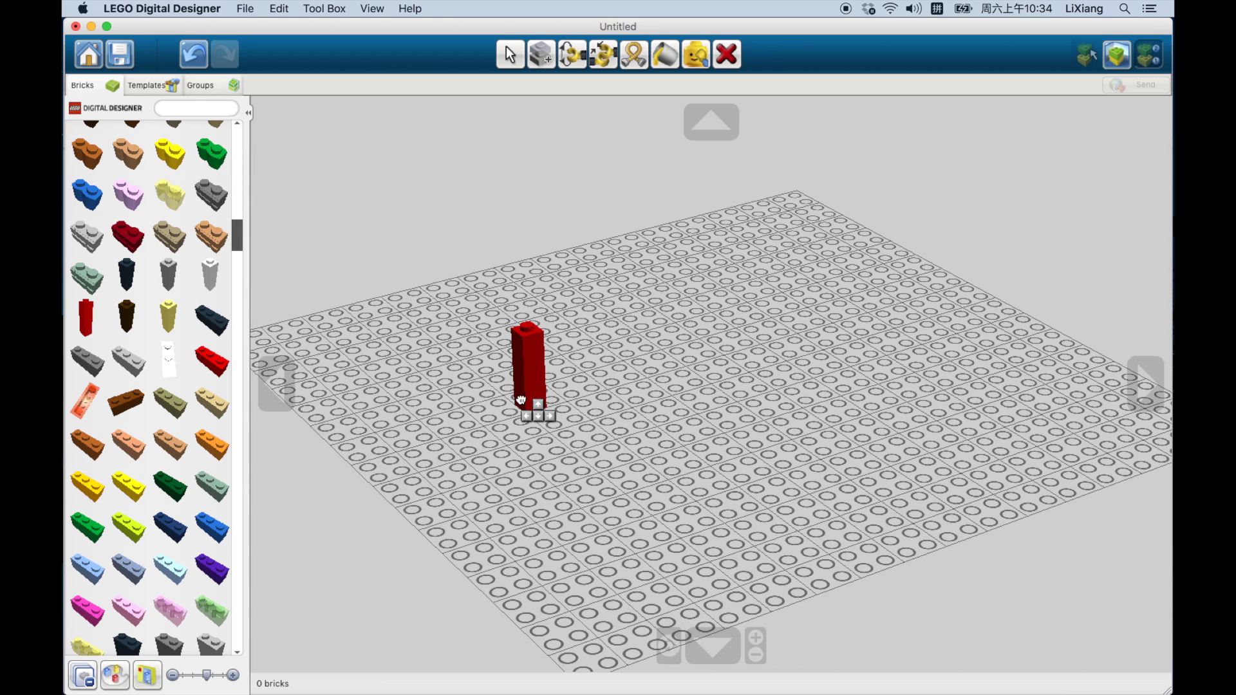
Step: Rotate the held red brick through several orientations and place it upright on the building plate
key("Up")
key("Down")
key("Up")
key("Left")
key("Left")
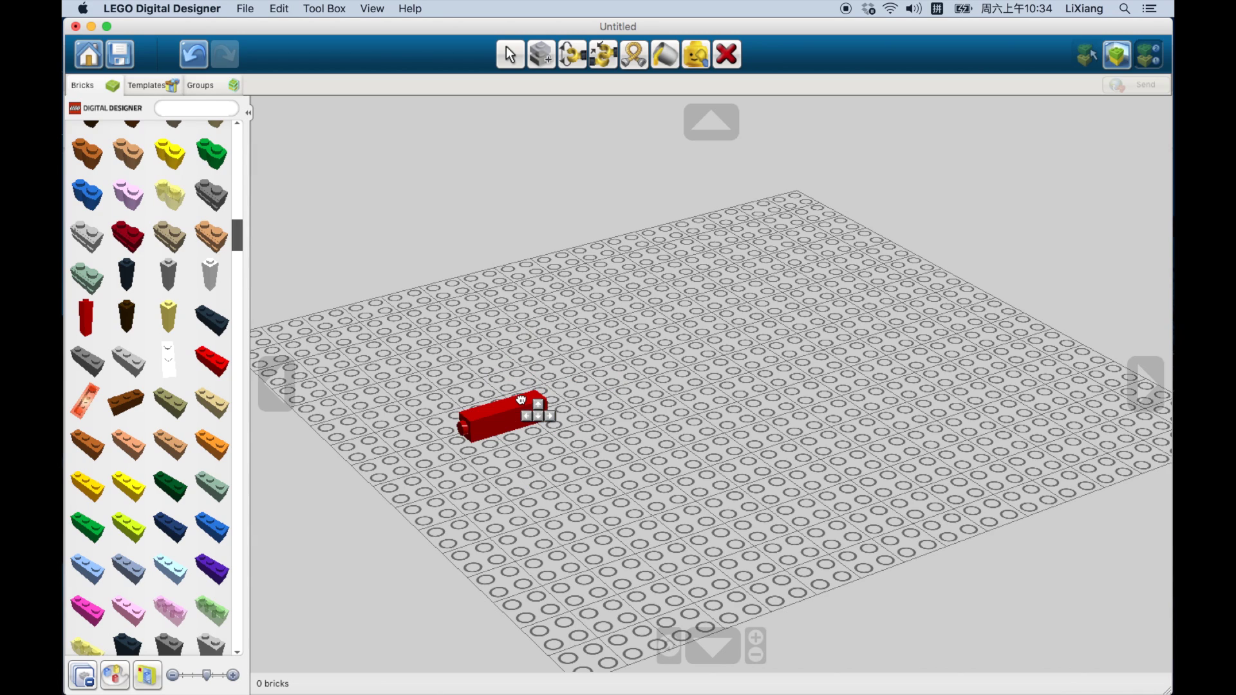
key("Left")
key("Up")
key("Up")
key("Up")
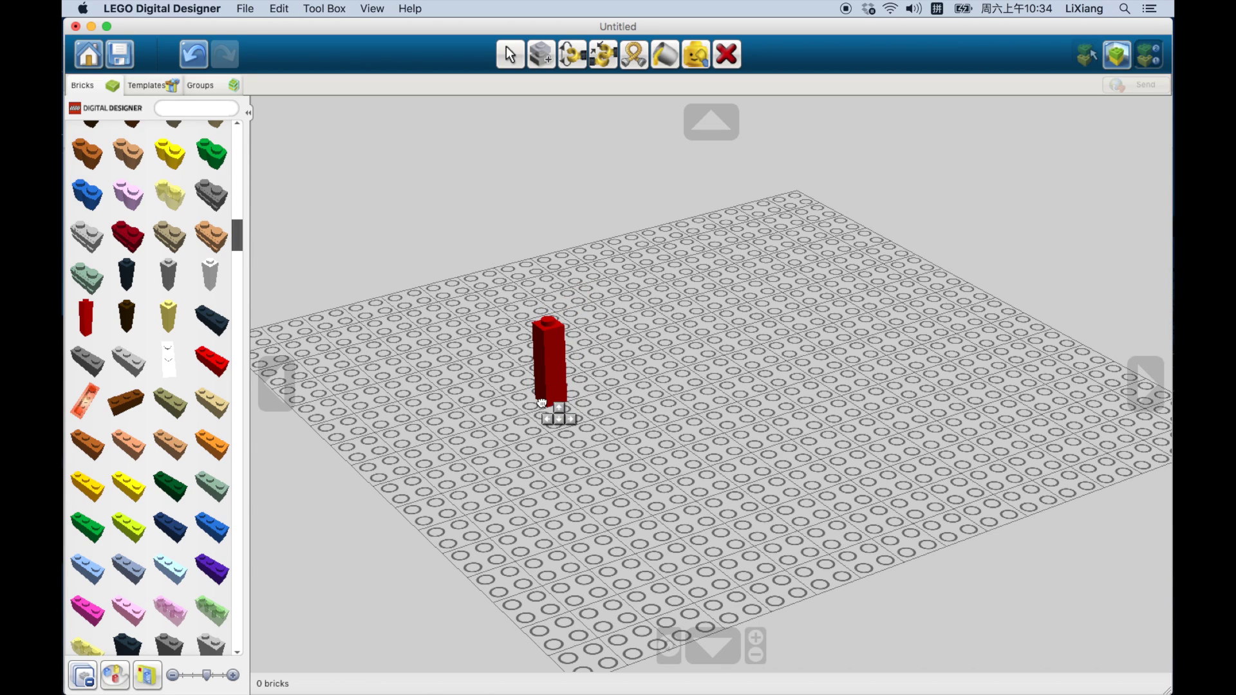
left_click(539, 402)
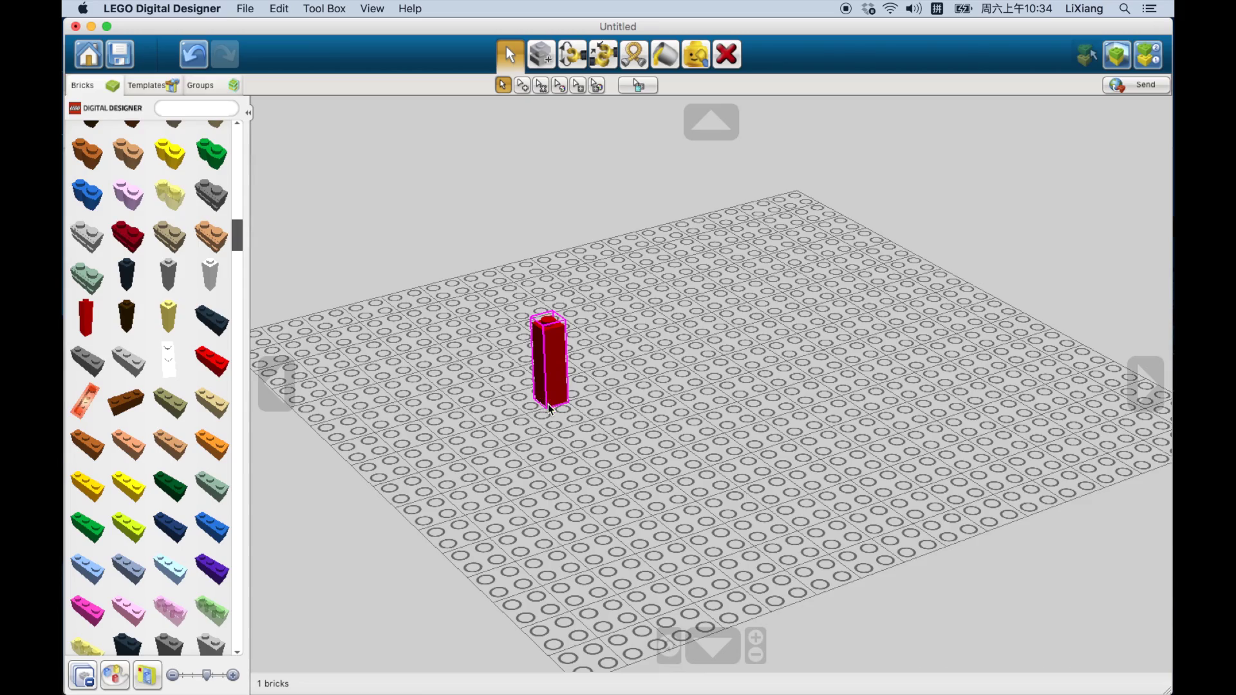
Step: Place a second tall red 1x1 brick upright on the plate behind the first, leaving a short gap between them
left_click(574, 412)
right_click_drag(574, 412, 723, 356)
right_click_drag(529, 481, 670, 485)
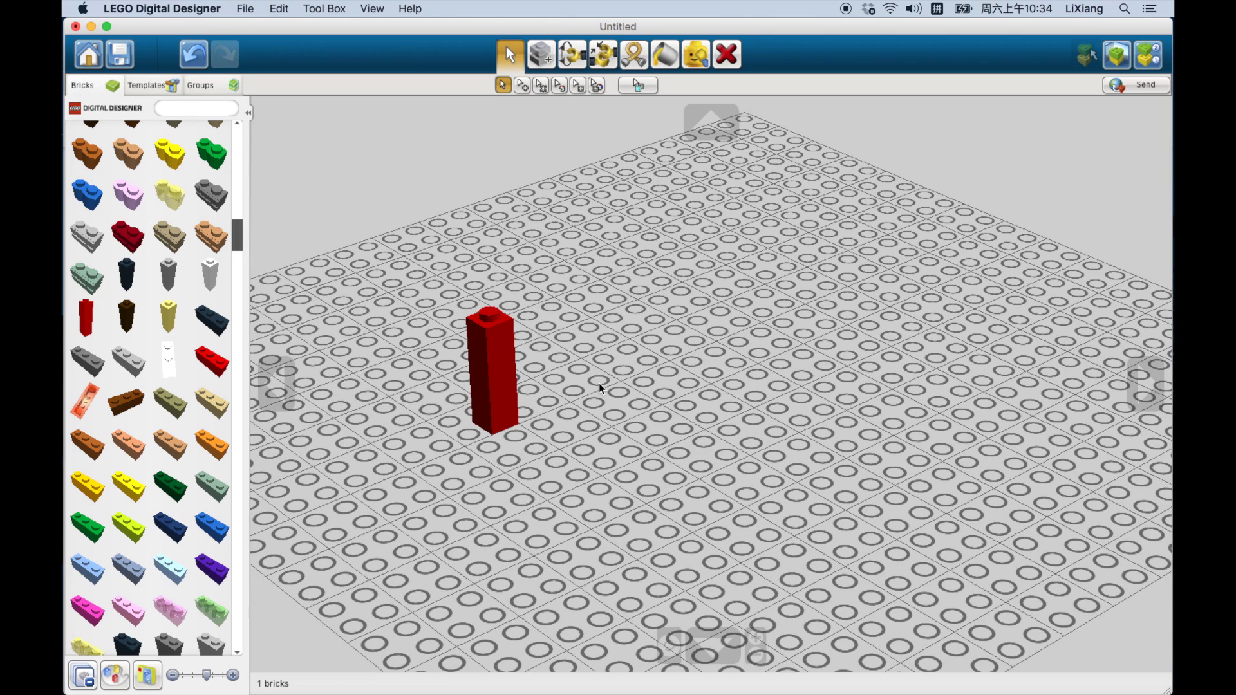
left_click(91, 329)
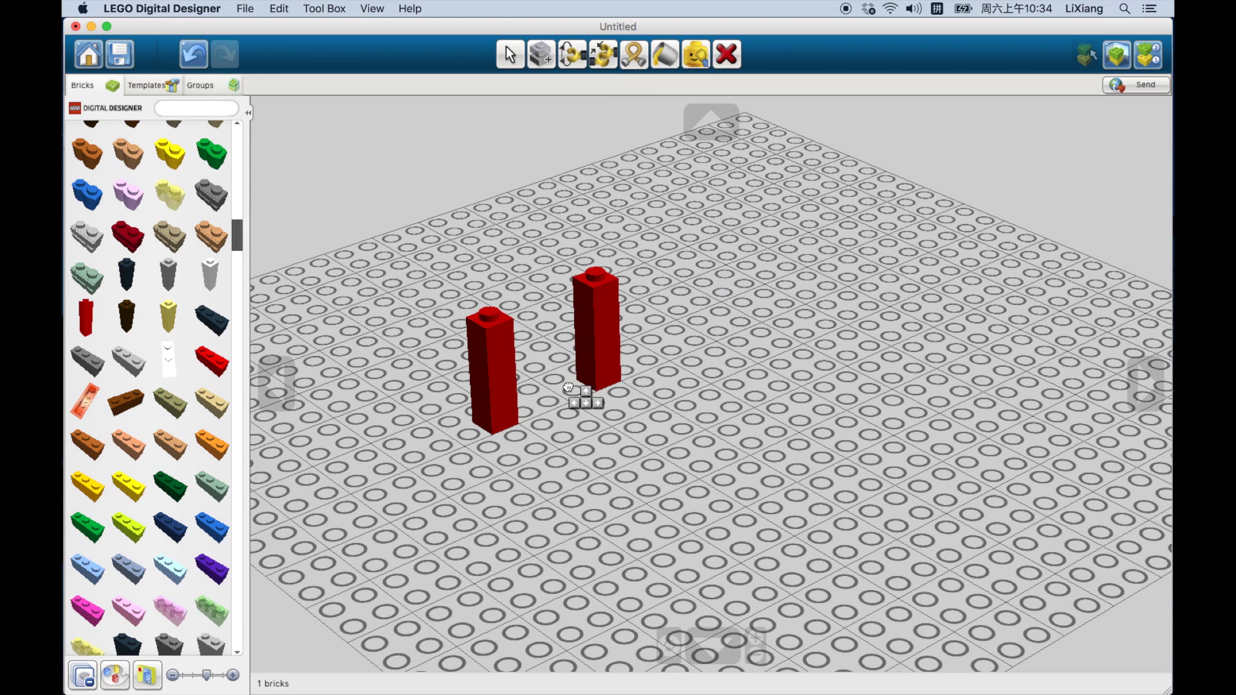
left_click(571, 388)
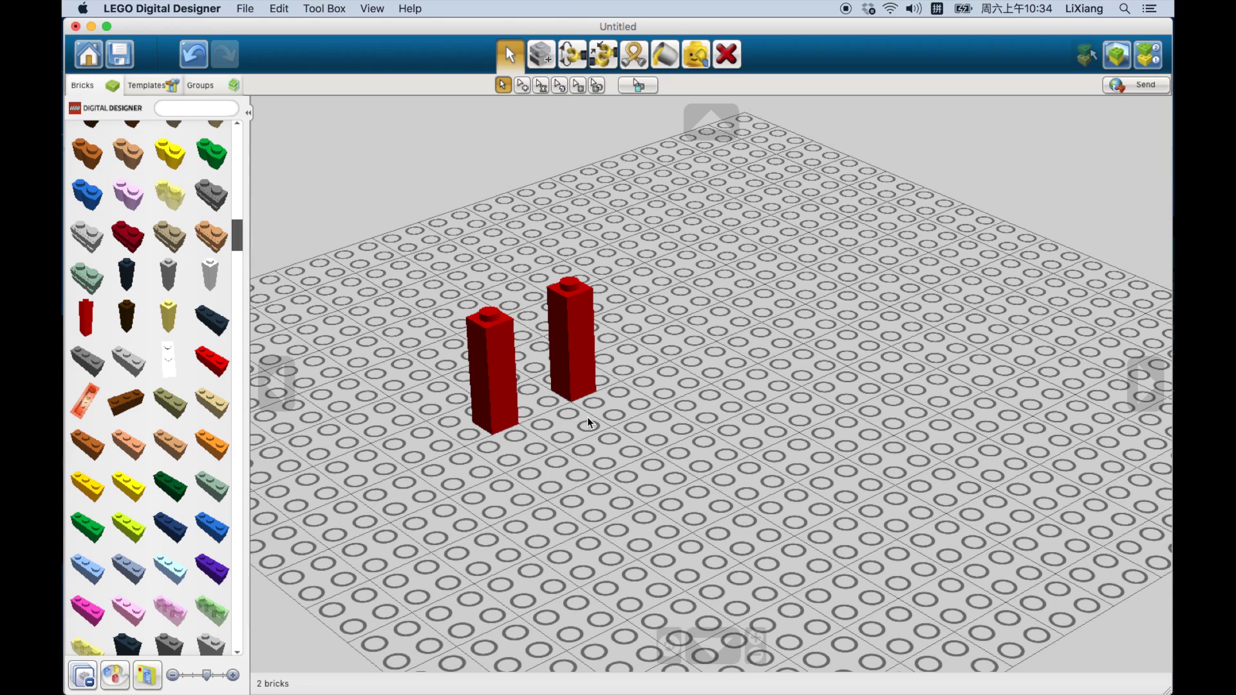
Step: Copy the front red 1x1x3 brick and paste two copies upright on the plate, forming a rectangle of four bricks with gaps between them
left_click(500, 402)
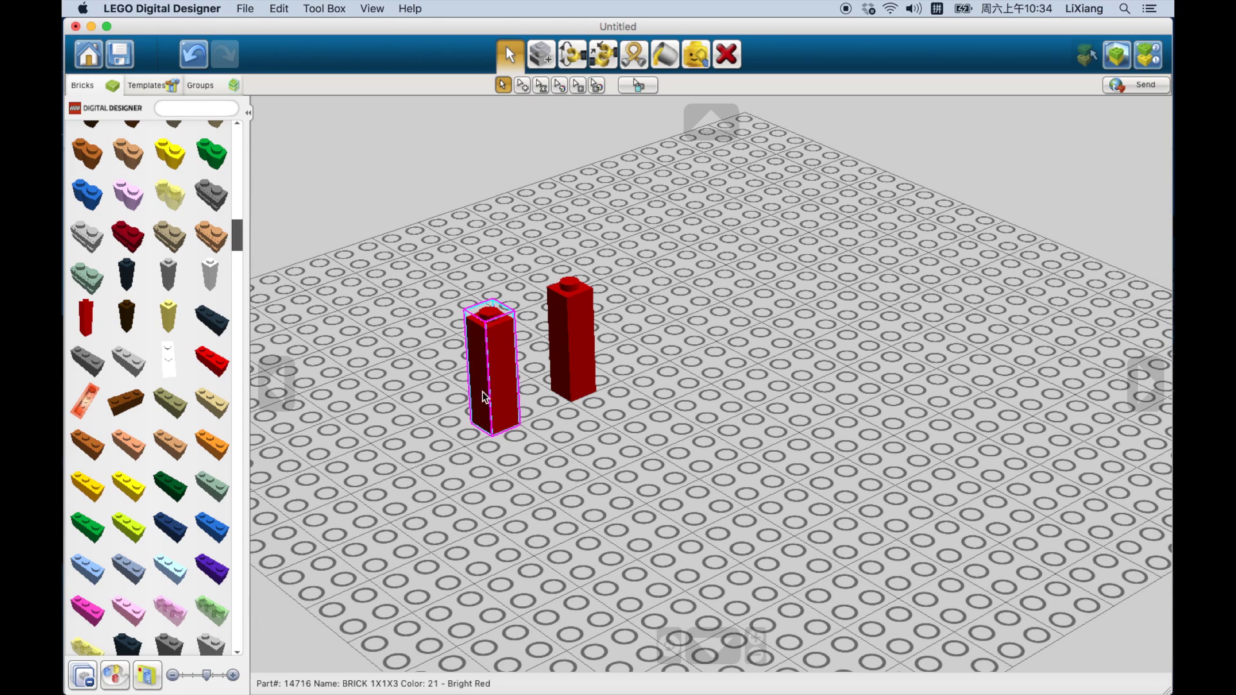
right_click_drag(481, 391, 567, 474)
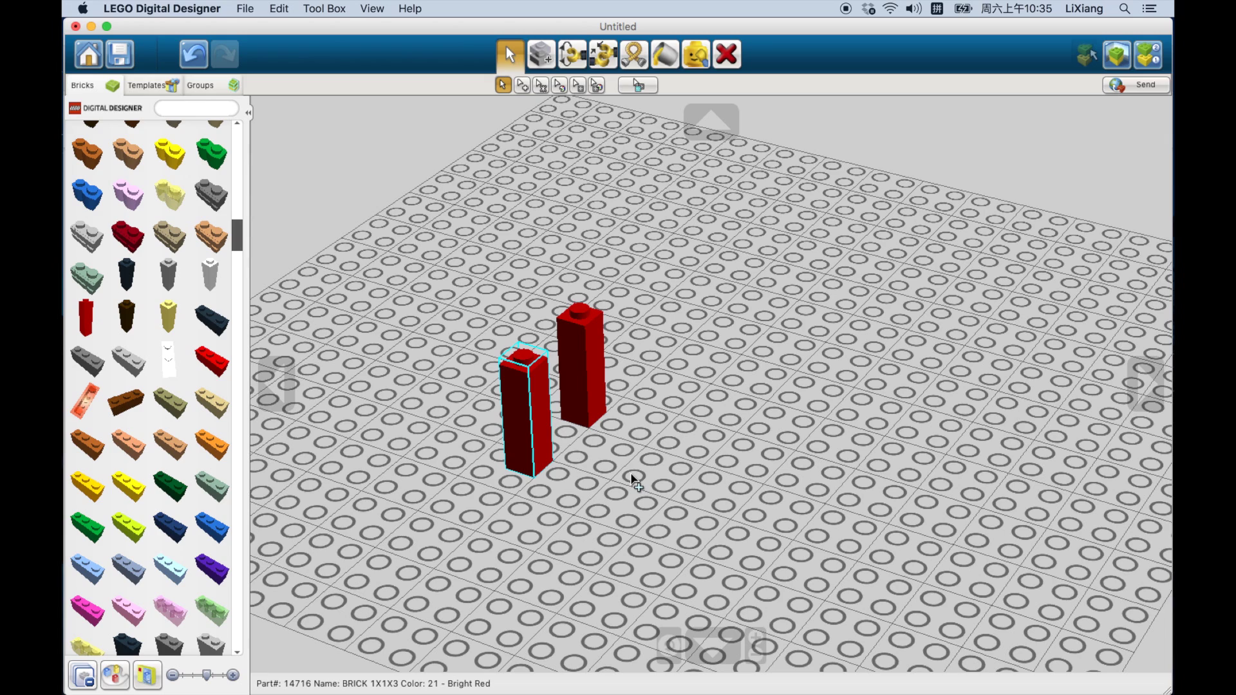
key("super+c")
key("super+v")
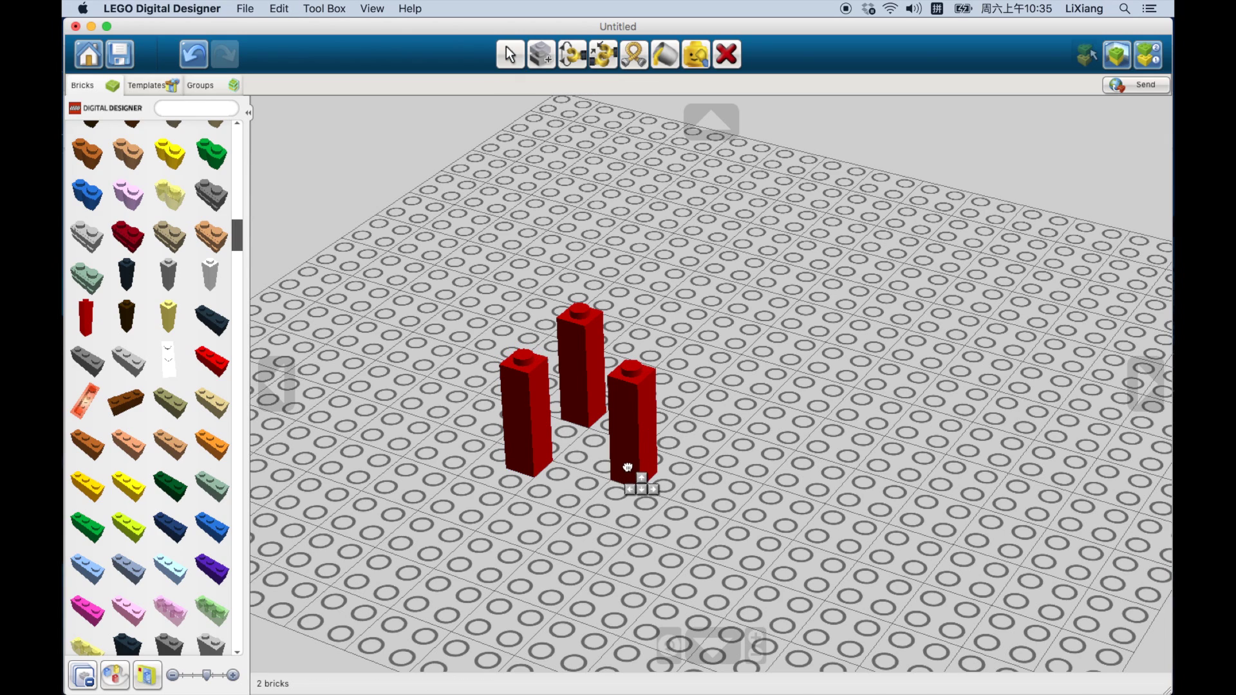
left_click(615, 494)
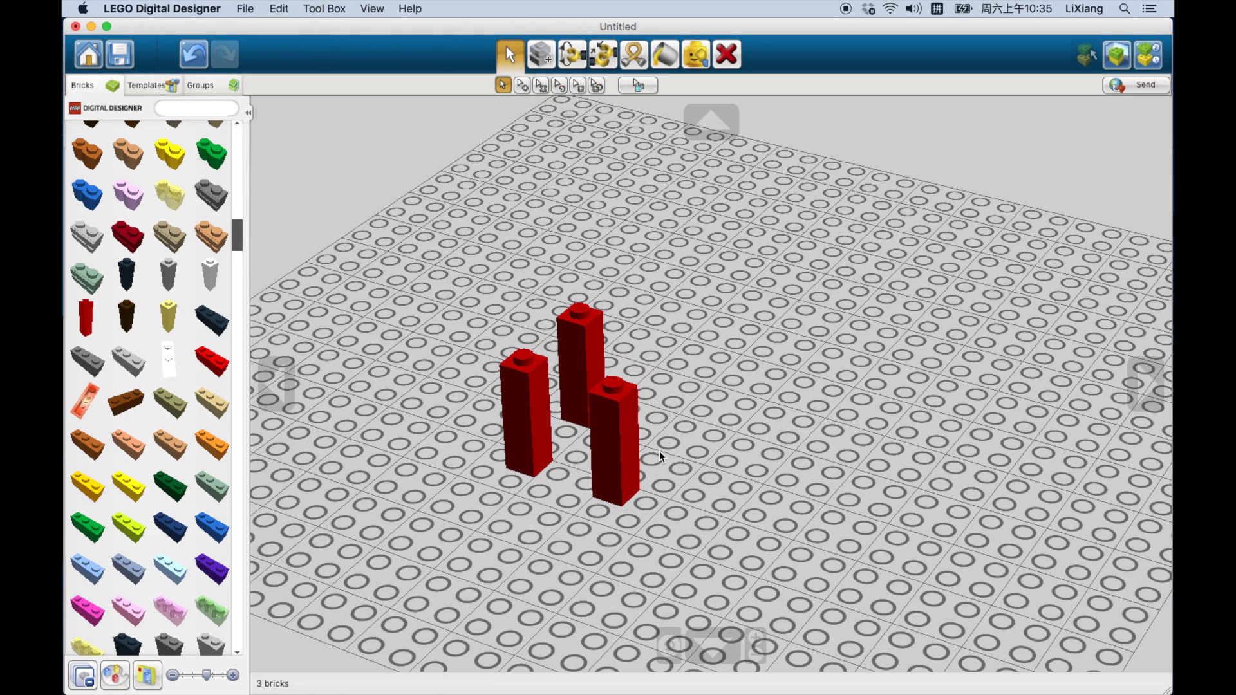
key("super+v")
left_click(672, 461)
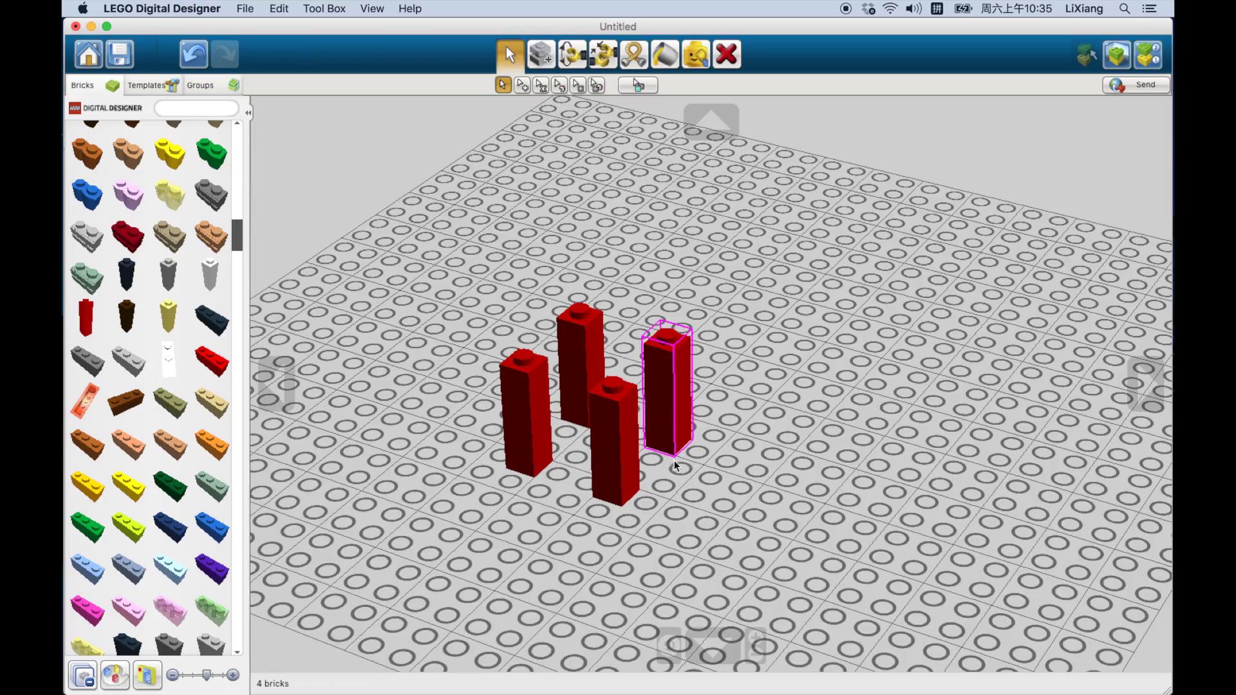
right_click_drag(672, 461, 619, 530)
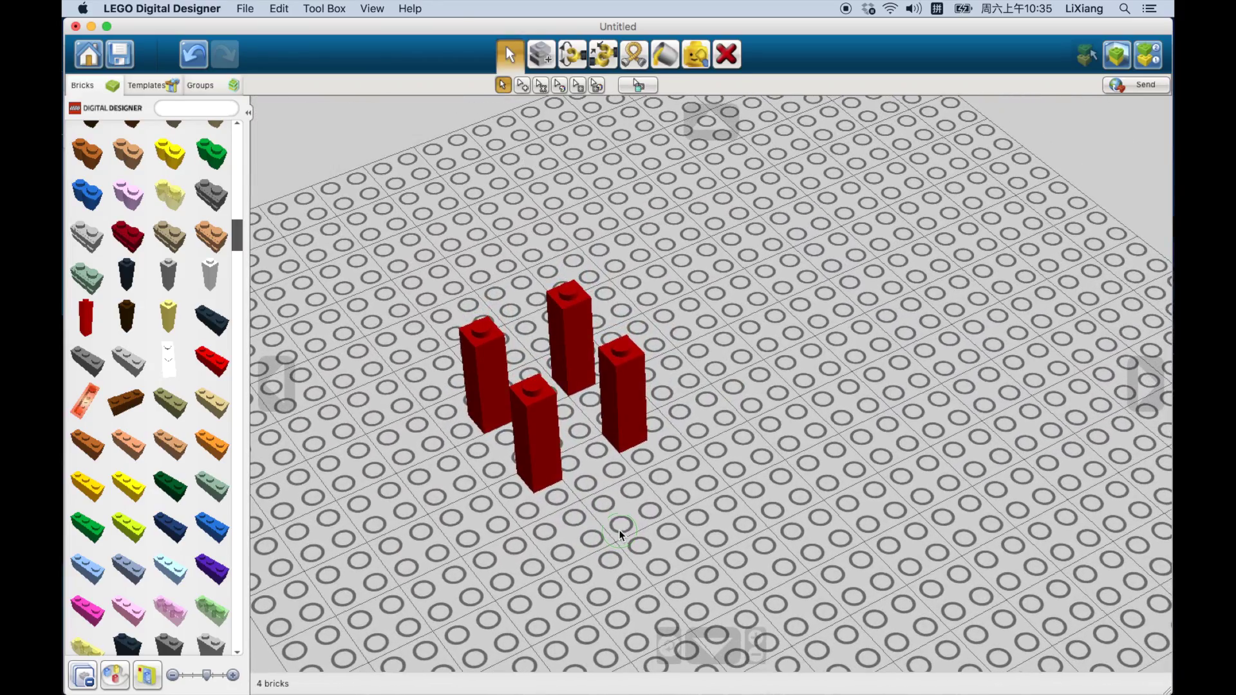
Step: Clone two more tall red bricks onto the plate, extending the arrangement to two rows of three, and return to the selection tool
left_click(539, 56)
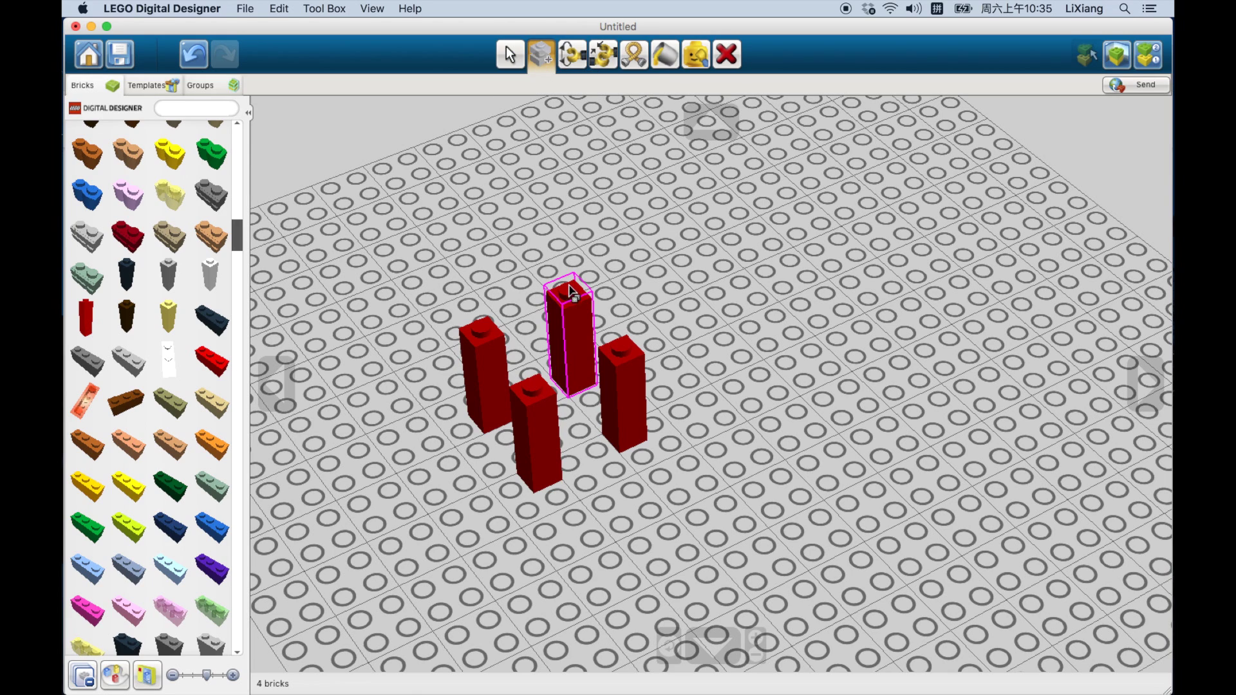
left_click(576, 328)
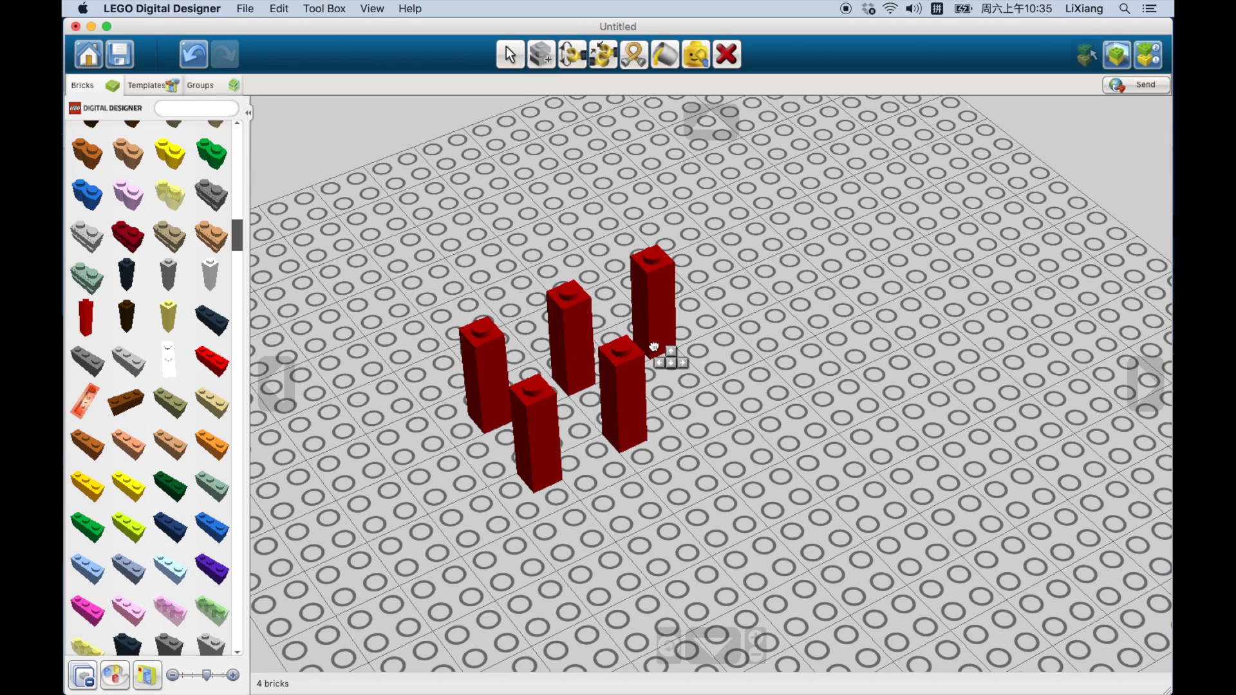
left_click(651, 340)
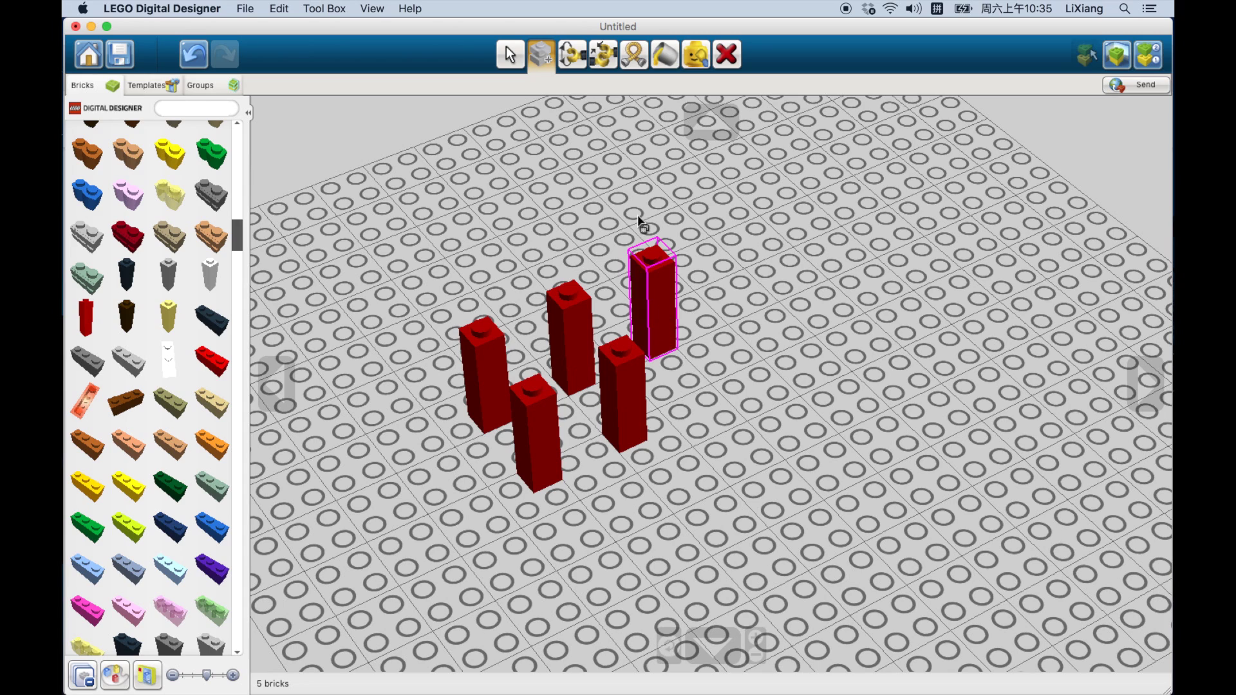
left_click(658, 309)
left_click(711, 399)
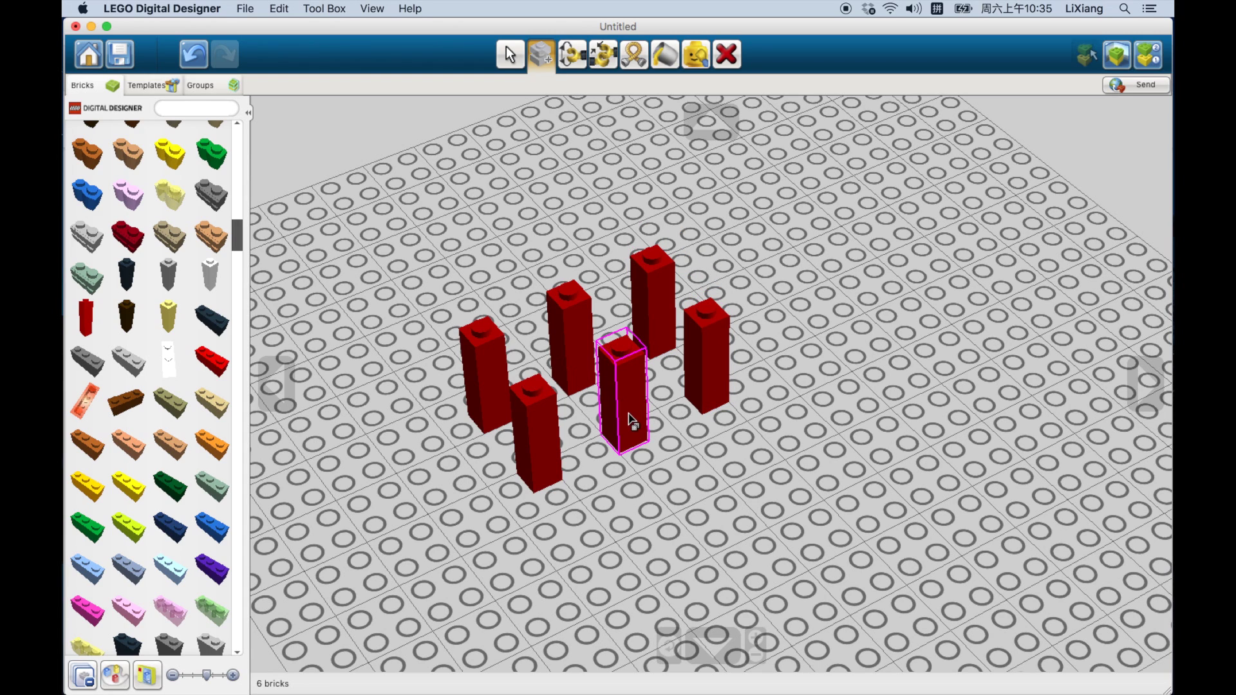
key("v")
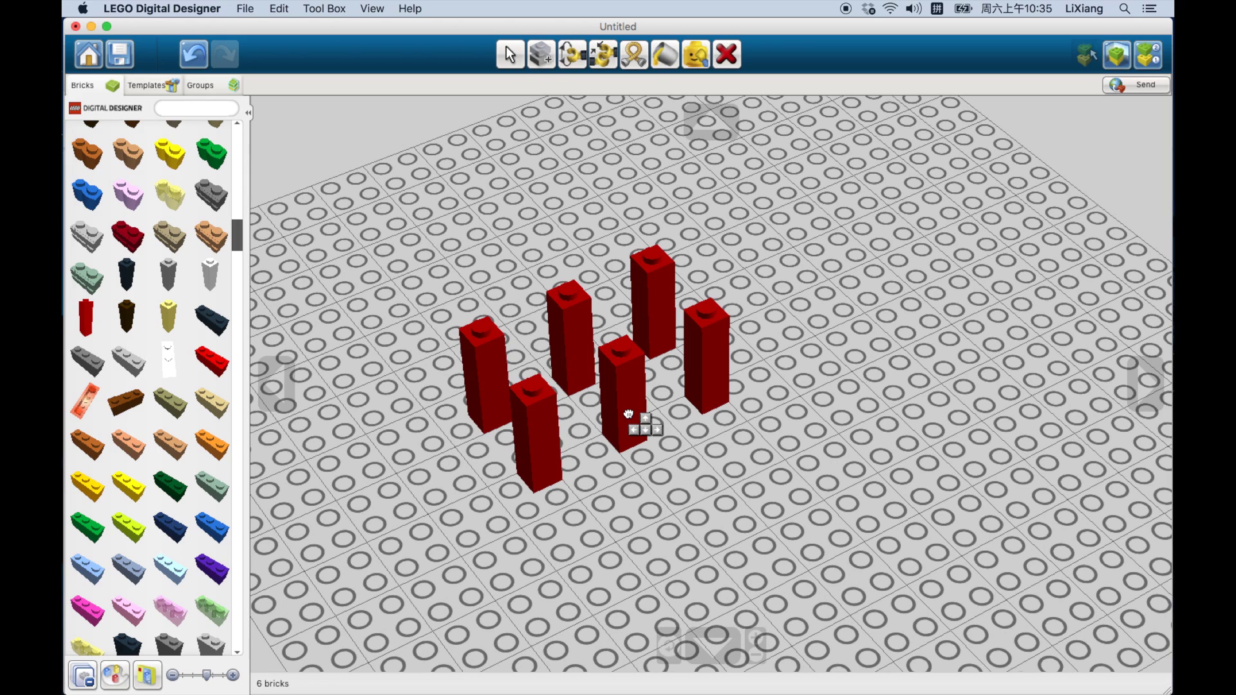
left_click(628, 414)
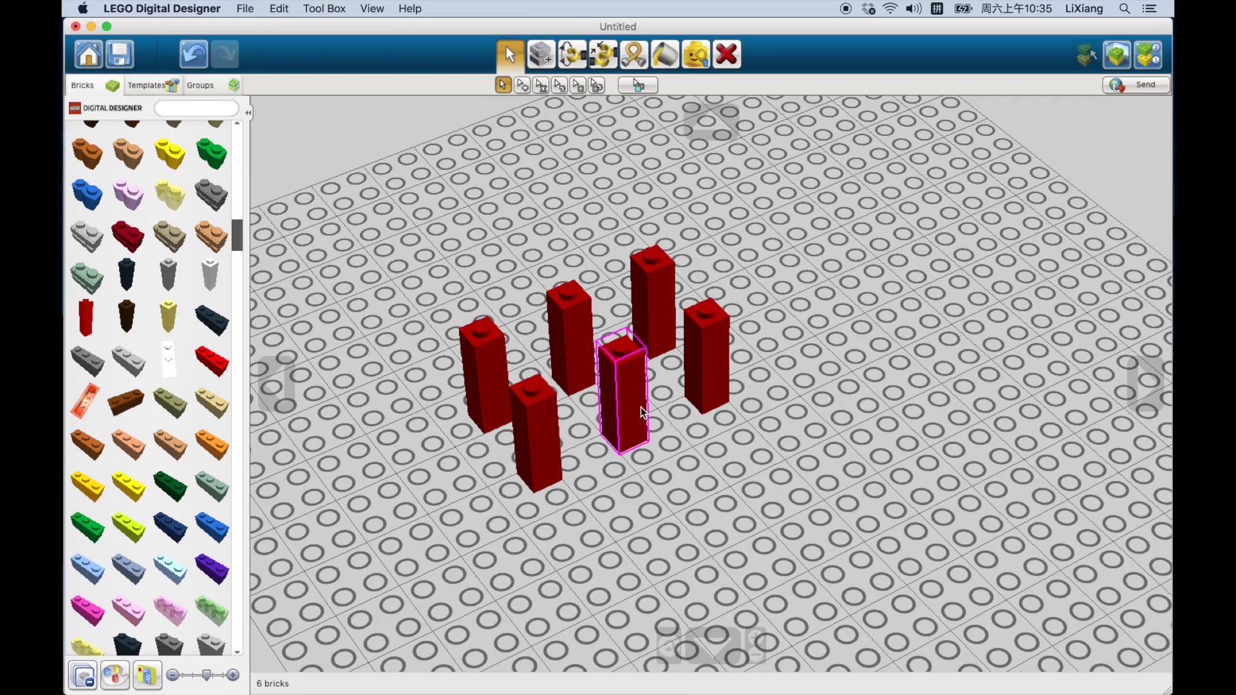
Step: Delete the two cloned bricks at the end of the rows one at a time with the Delete tool
right_click_drag(850, 437, 765, 496)
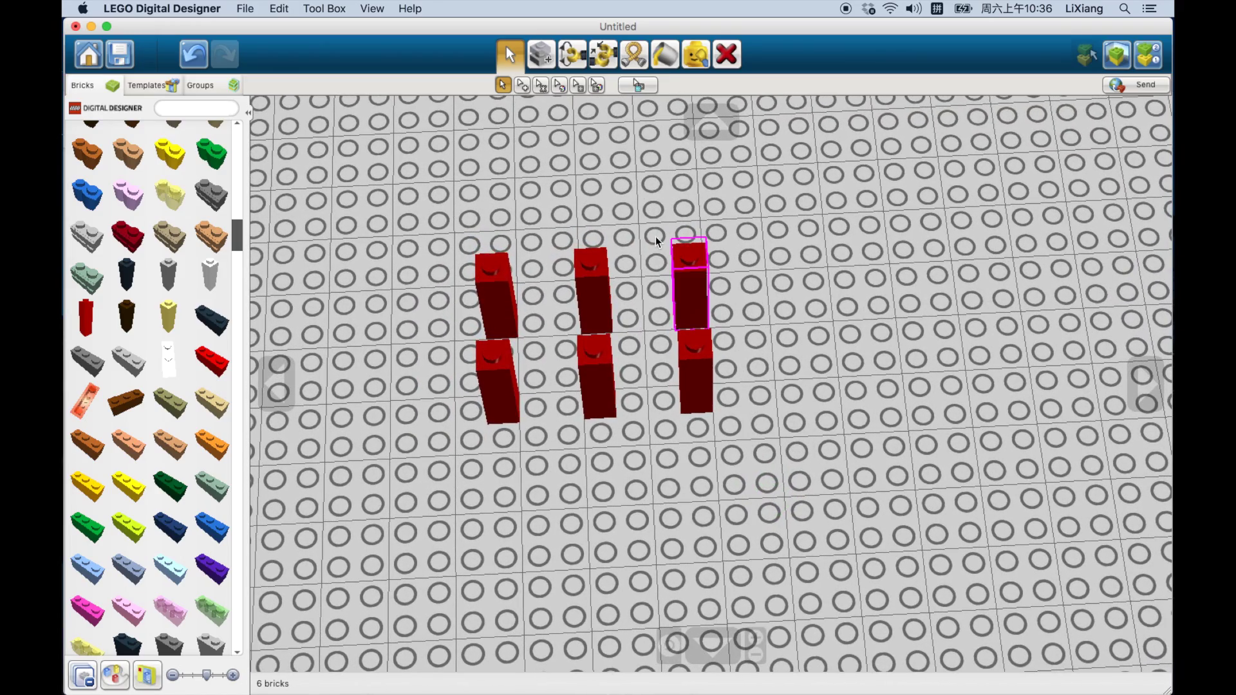
left_click(725, 56)
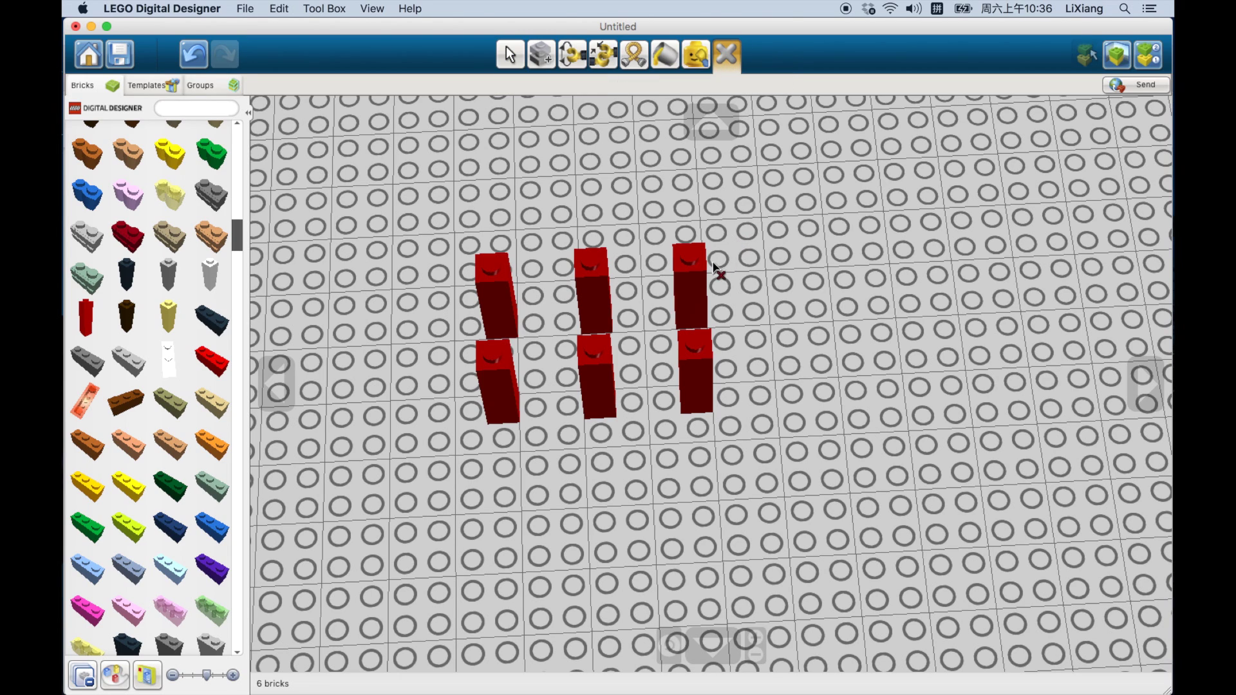
left_click(701, 283)
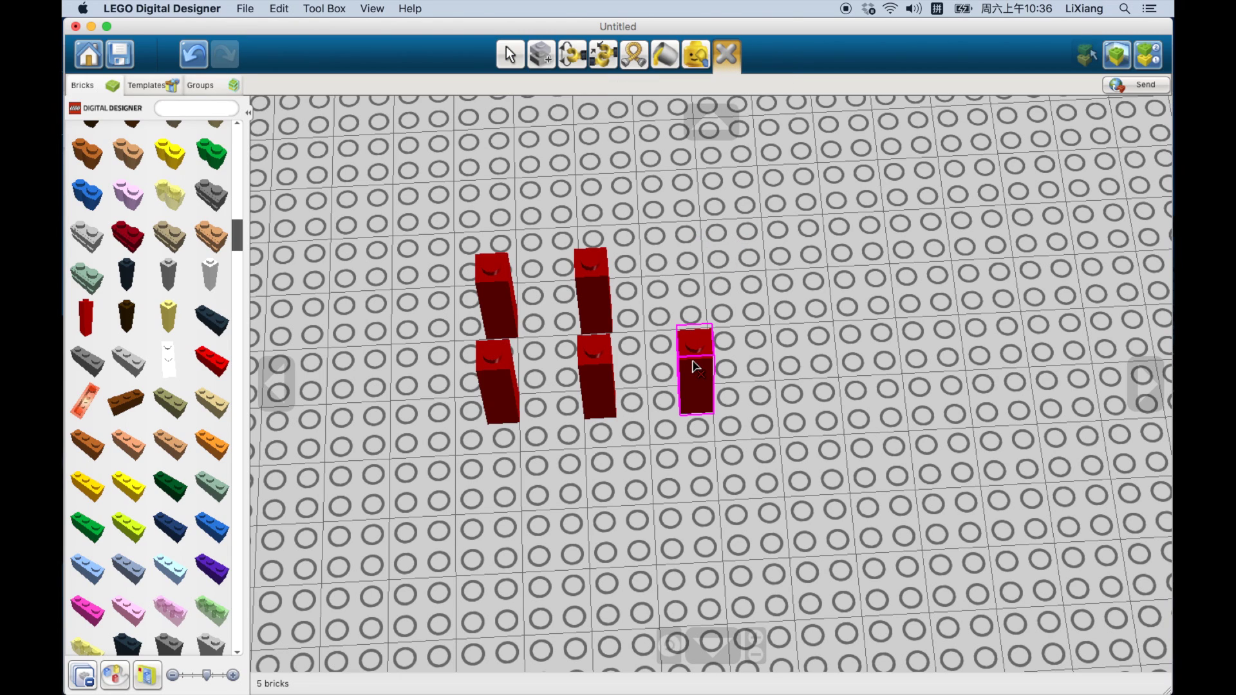
key("v")
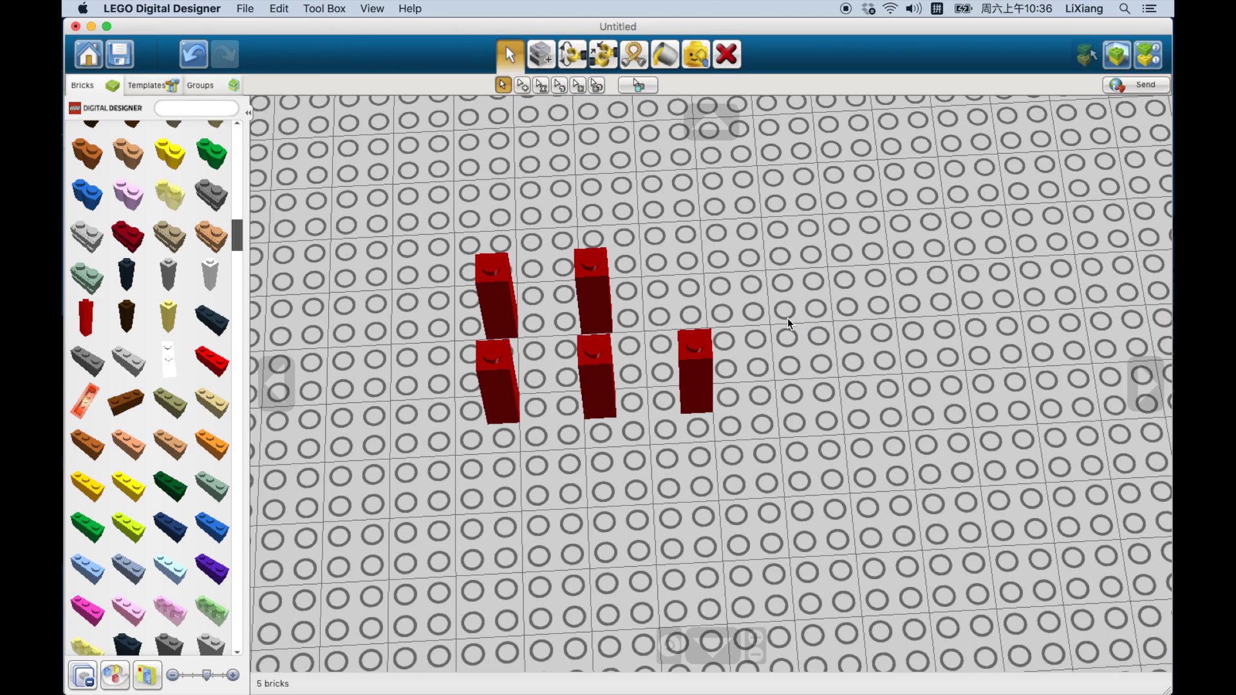
right_click_drag(698, 386, 705, 430)
key("d")
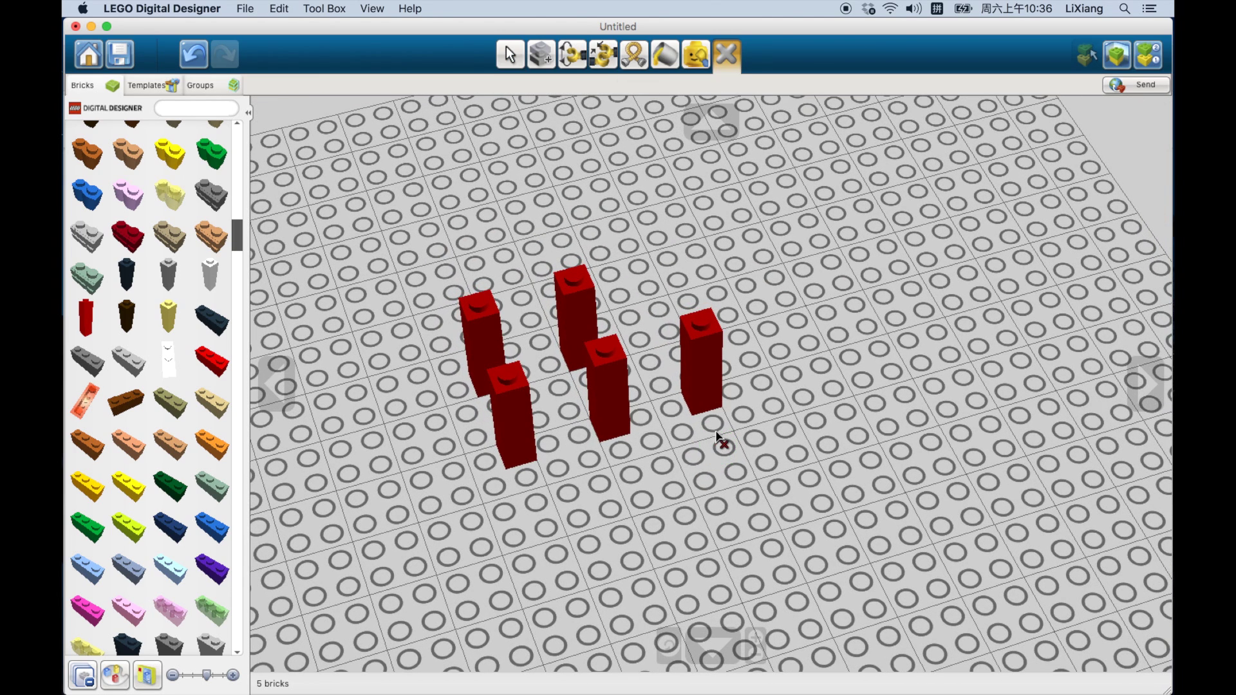
left_click(703, 375)
key("v")
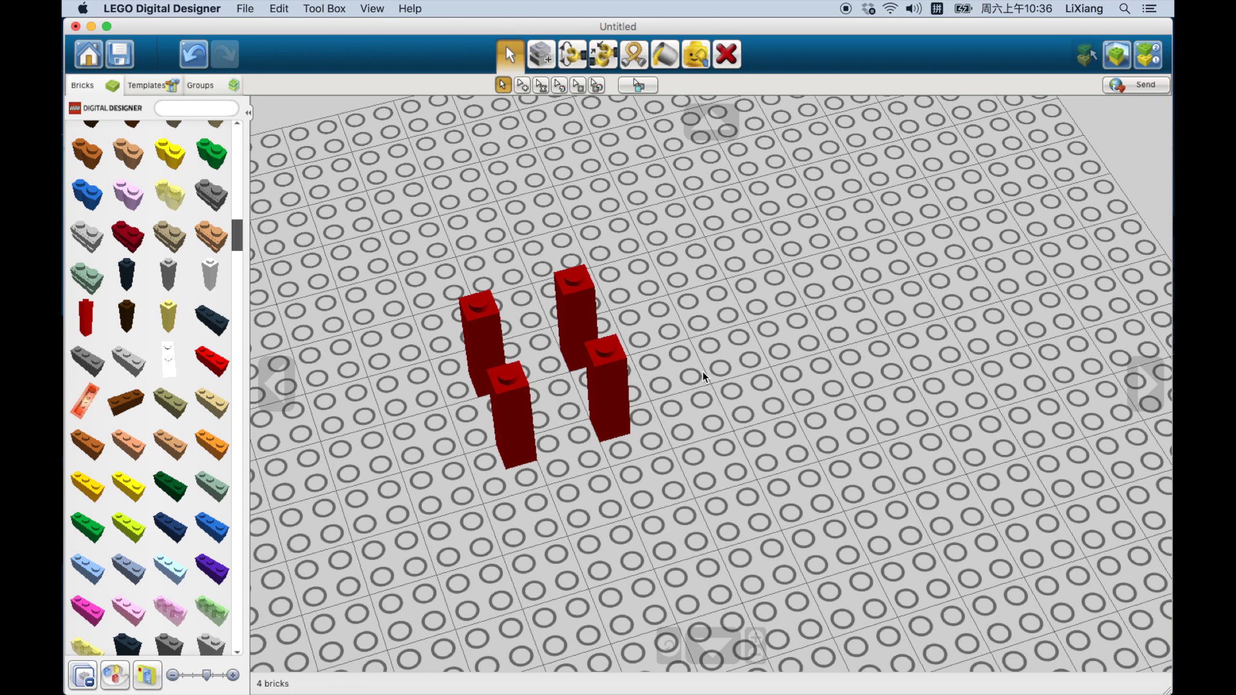
Step: Box-select one pair of the remaining red bricks and delete both together
mouse_move(682, 458)
right_mouse_down()
mouse_move(718, 466)
mouse_move(678, 479)
right_mouse_up()
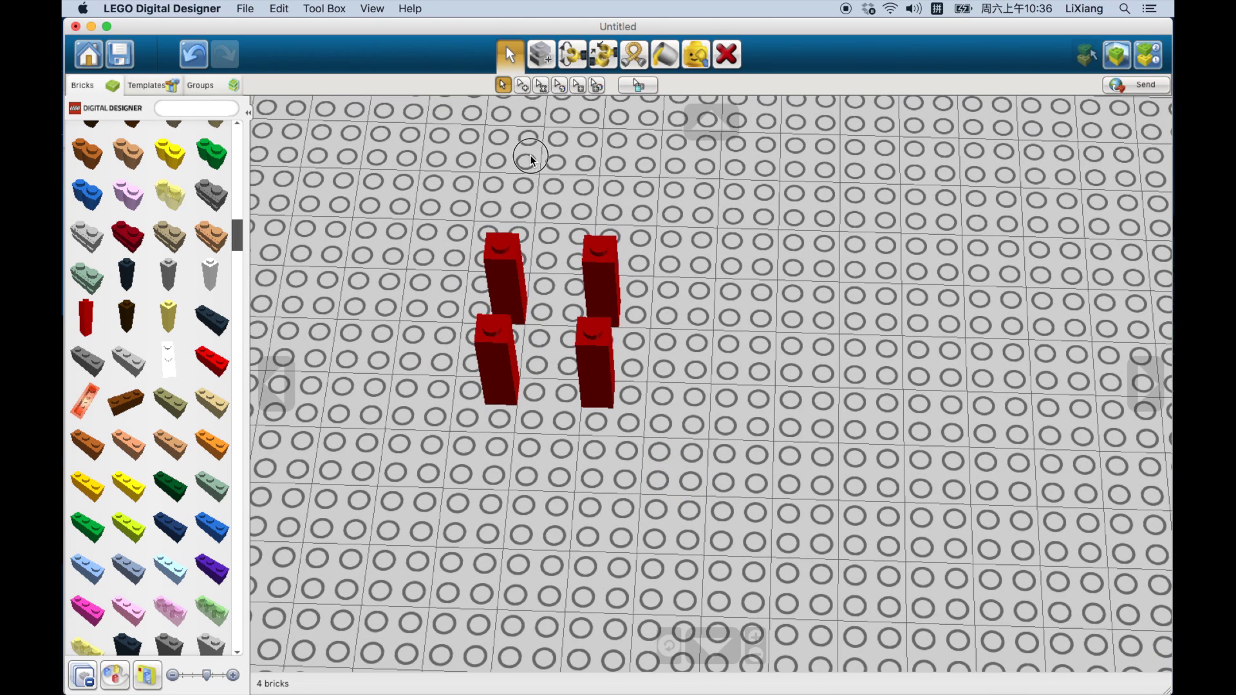
left_click_drag(548, 179, 742, 538)
right_click_drag(566, 525, 643, 498)
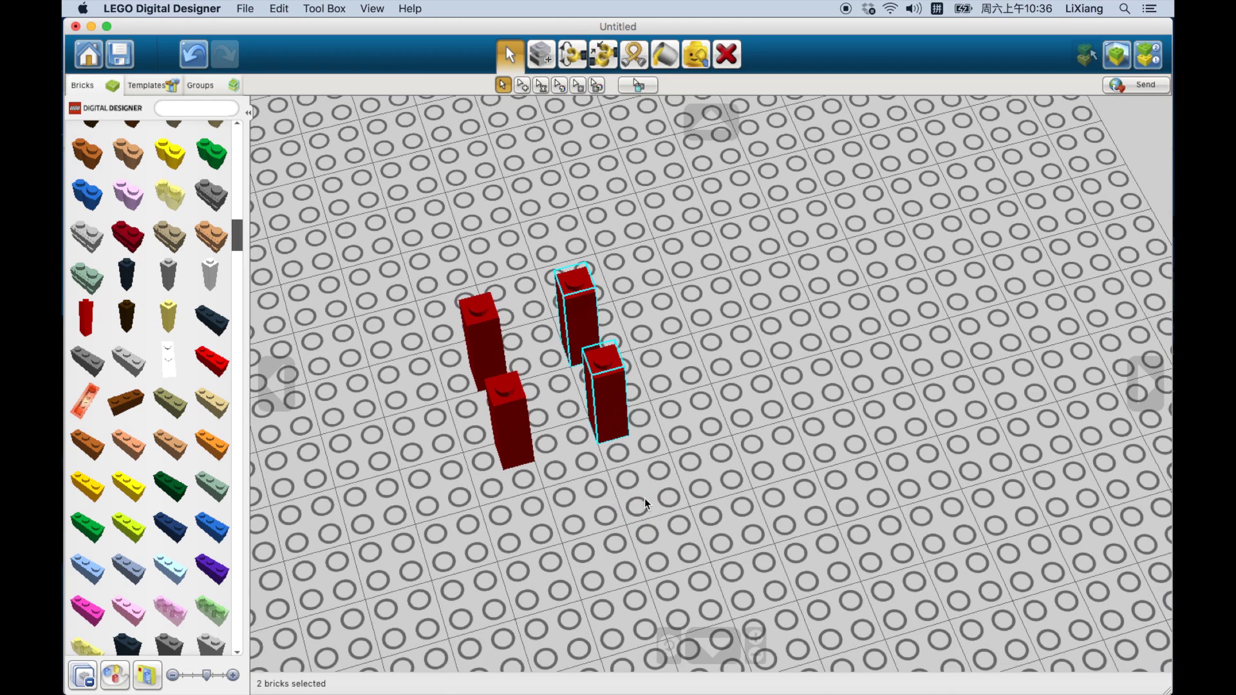
key("Delete")
key("v")
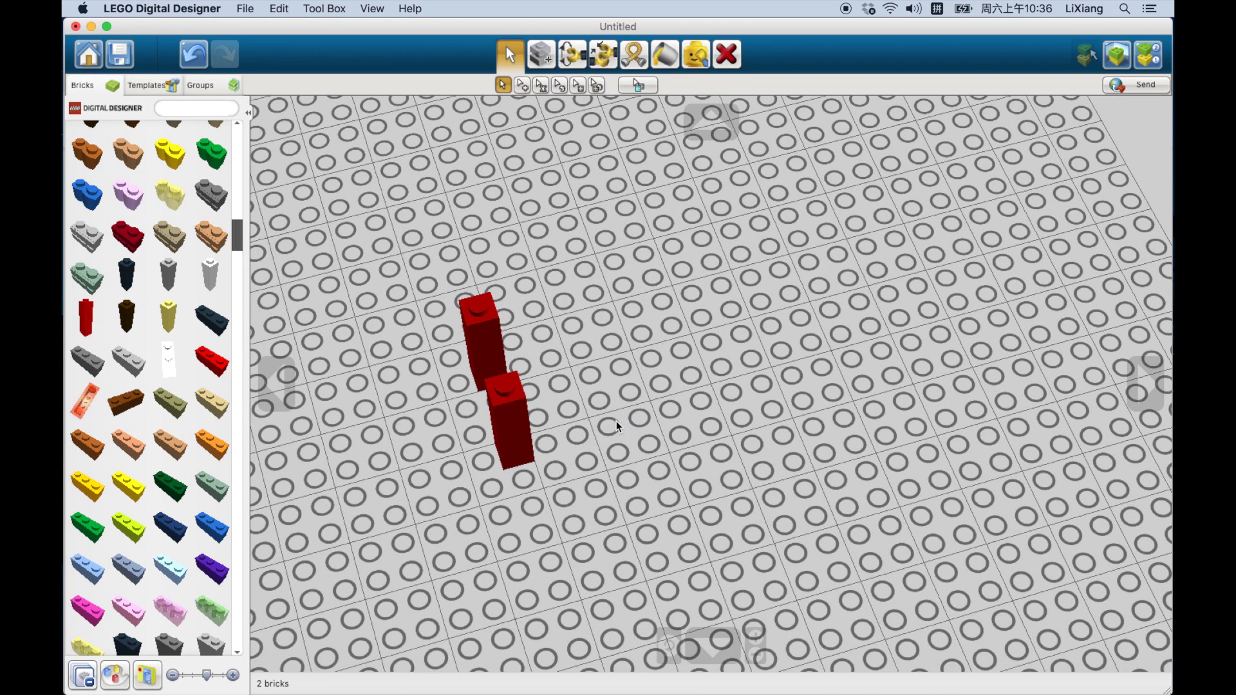
Step: Undo the brick deletions until all six red bricks stand on the plate again
key("super+z")
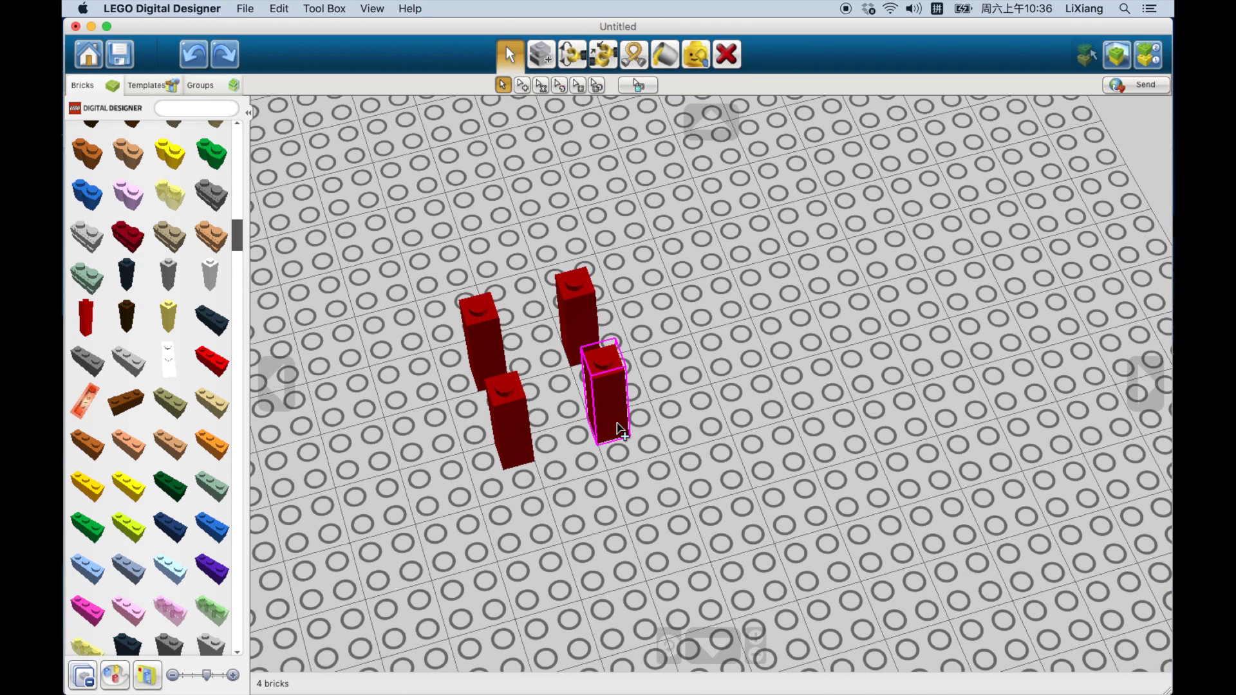
key("super+z")
right_click_drag(750, 399, 704, 498)
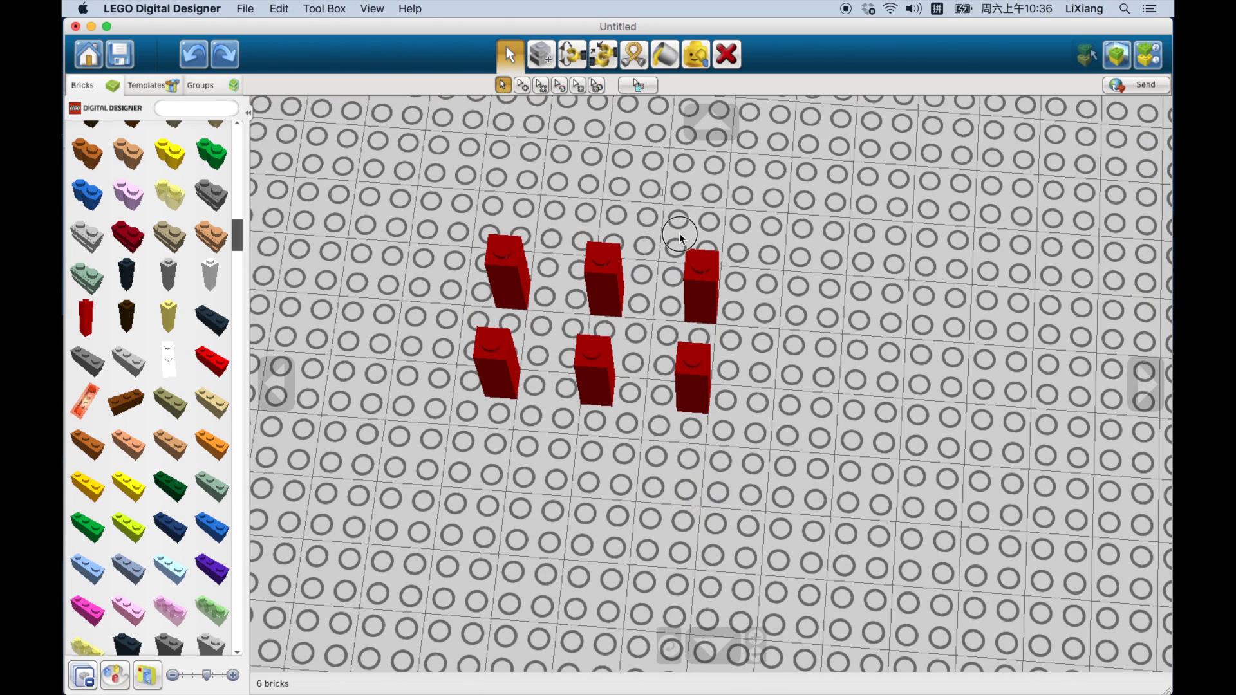
Step: Box-select the two cloned end bricks and delete them together, leaving the rectangle of four bricks
left_click_drag(679, 236, 786, 453)
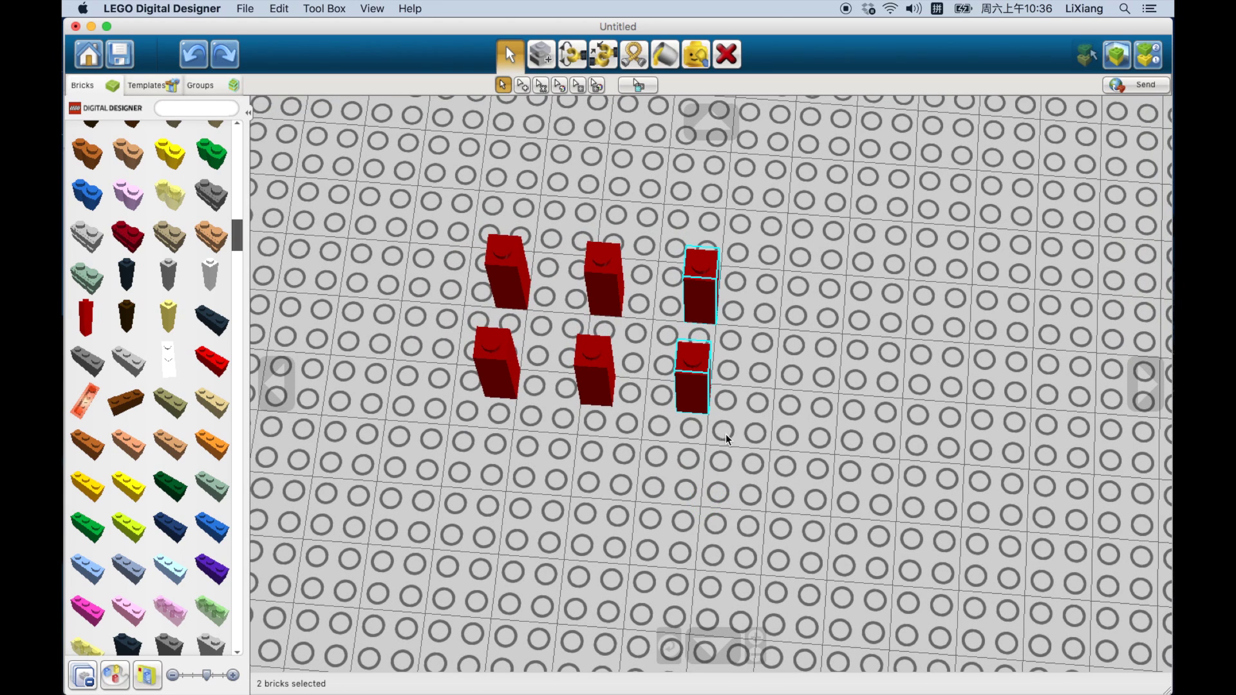
key("d")
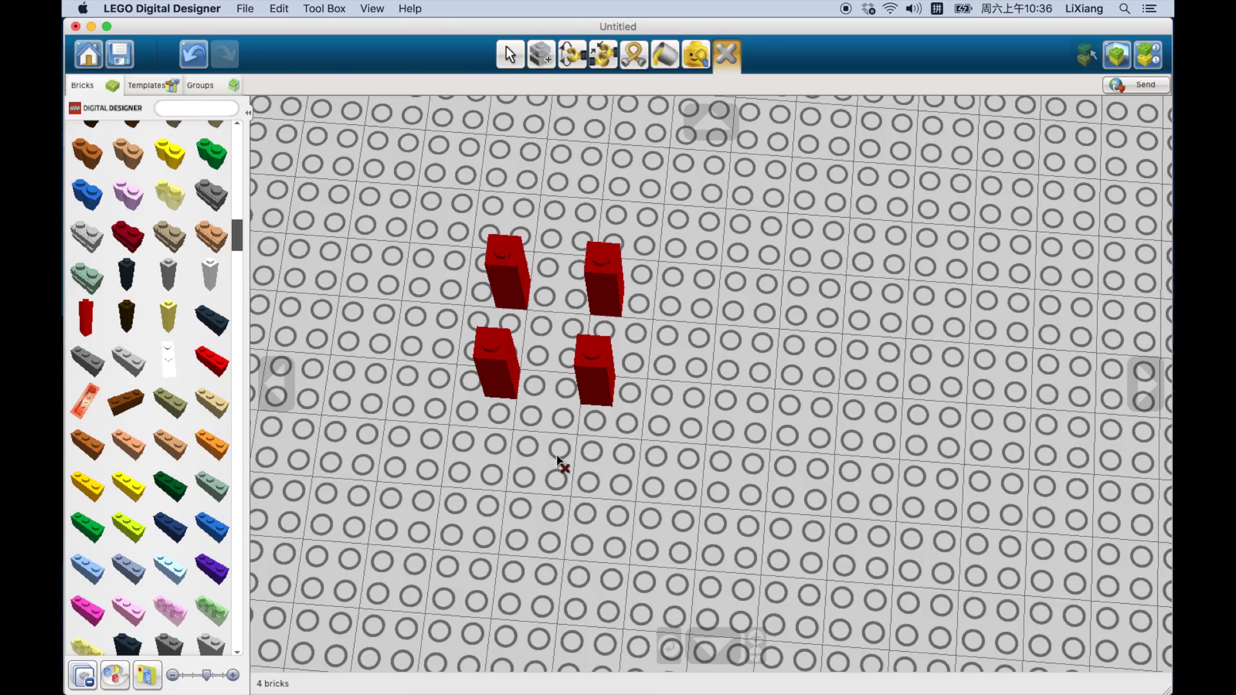
key("v")
right_click_drag(545, 484, 499, 463)
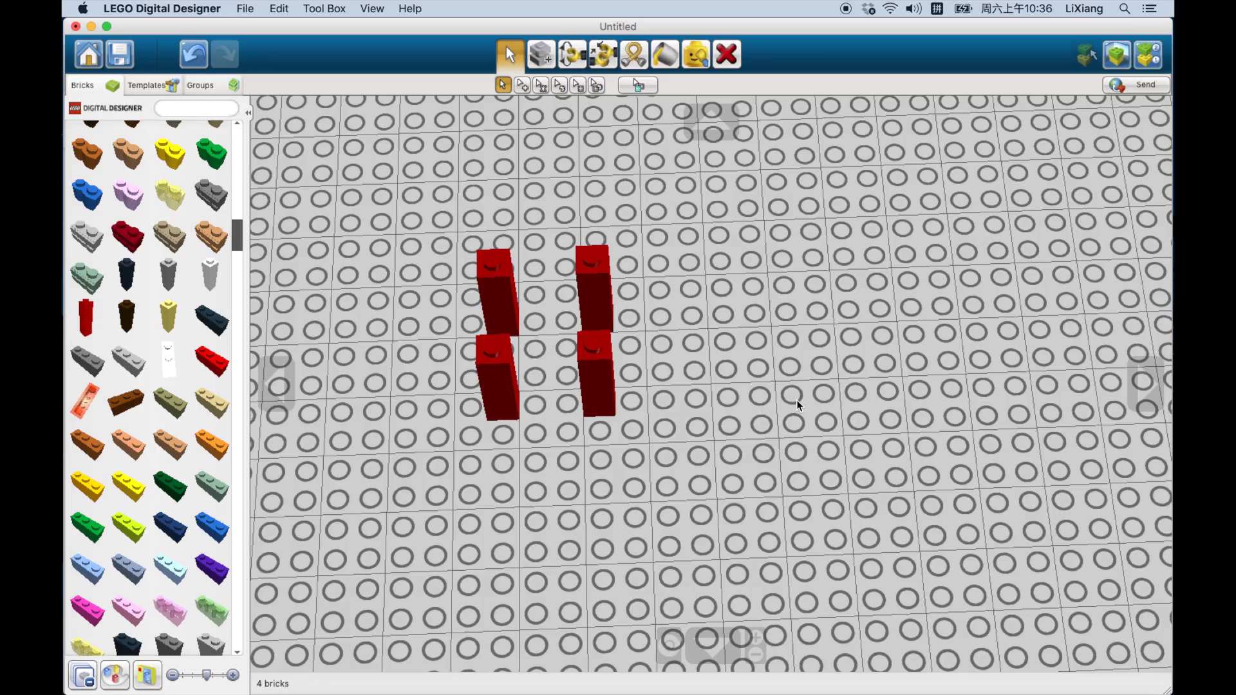
Step: Search the brick palette for 4x4 parts, clearing the mistyped search text and switching to English input
right_click_drag(796, 399, 601, 476)
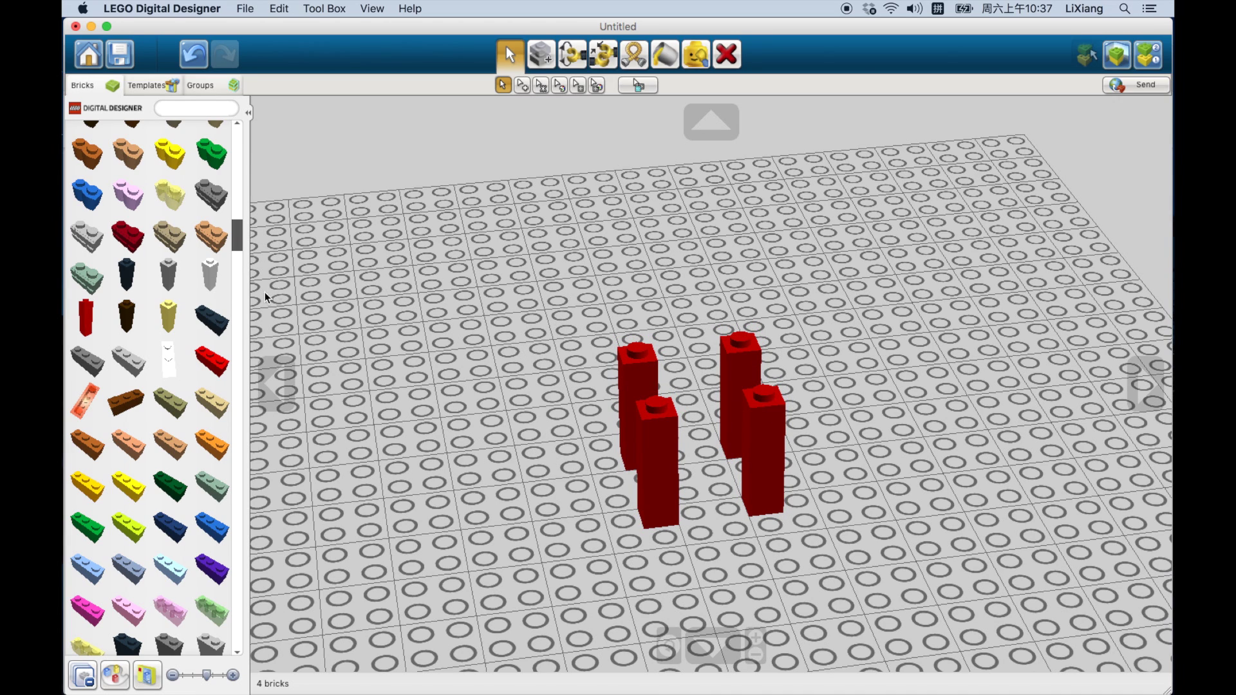
left_click_drag(235, 230, 237, 214)
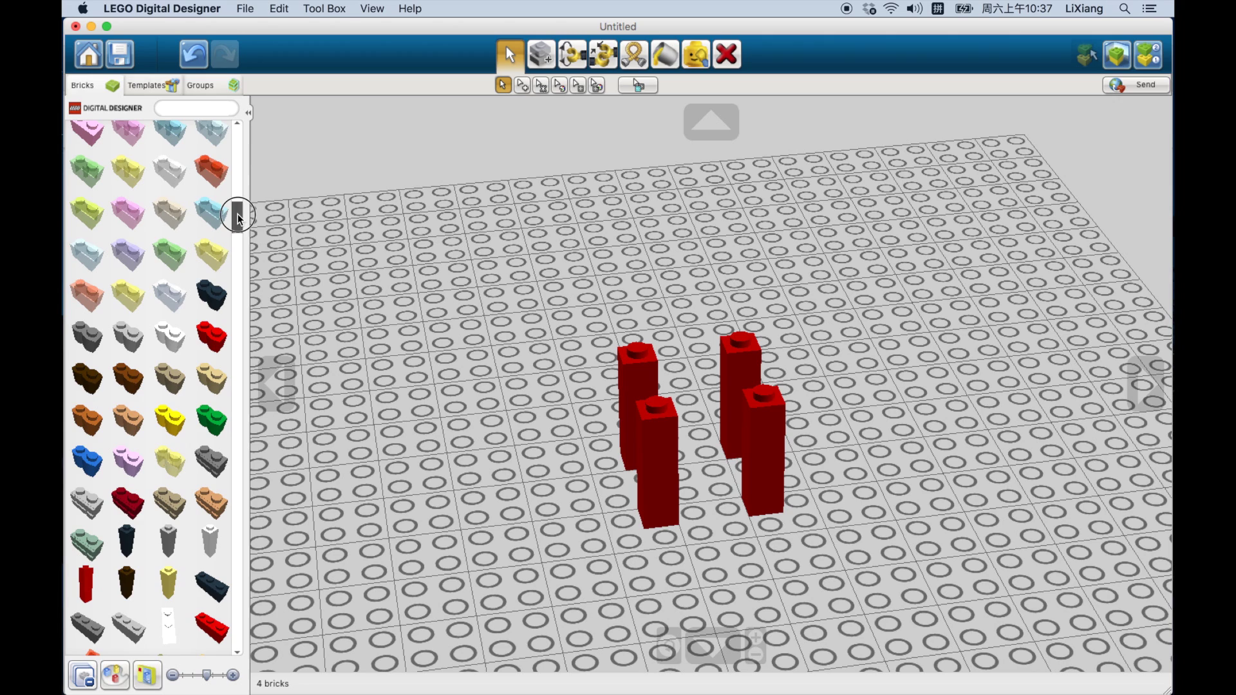
left_click(192, 109)
left_click_drag(237, 218, 237, 138)
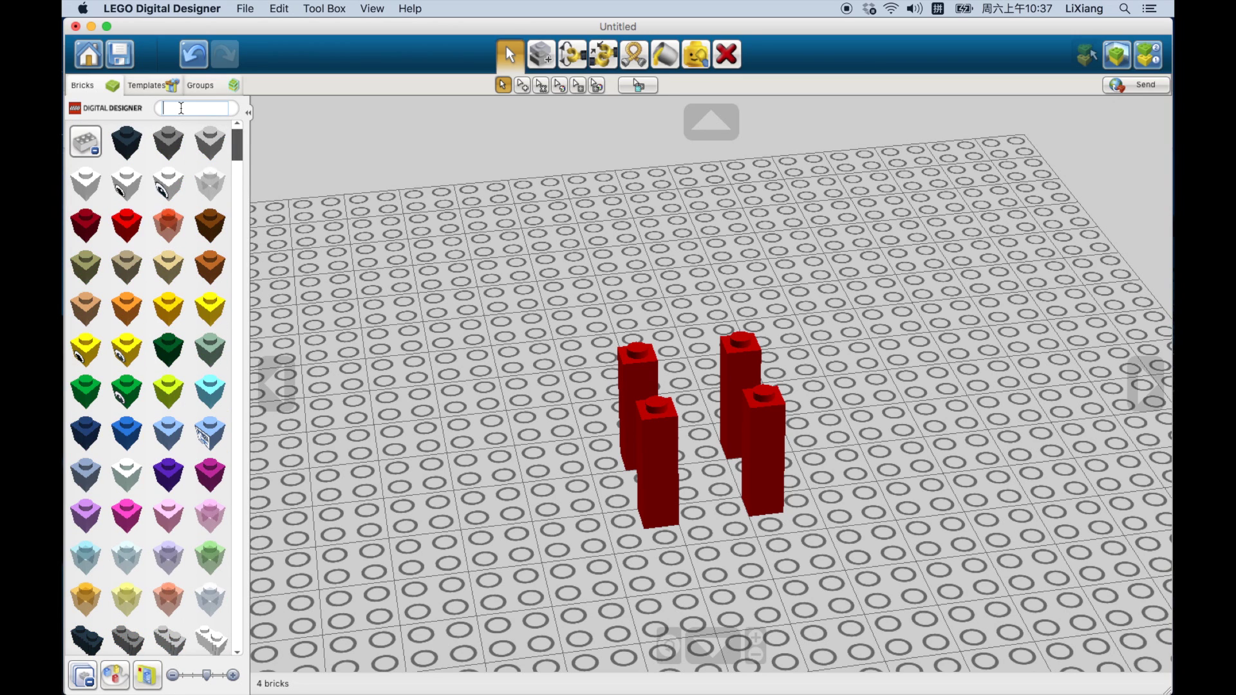
type("4❤")
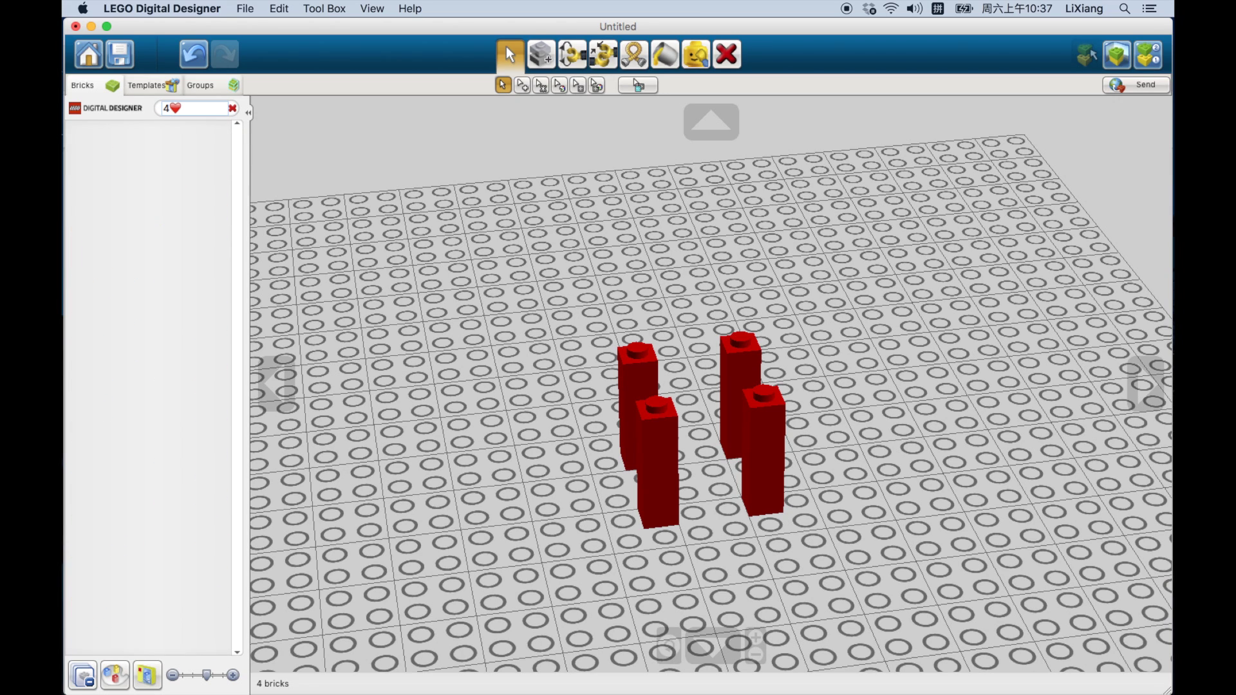
key("ctrl+space")
key("BackSpace")
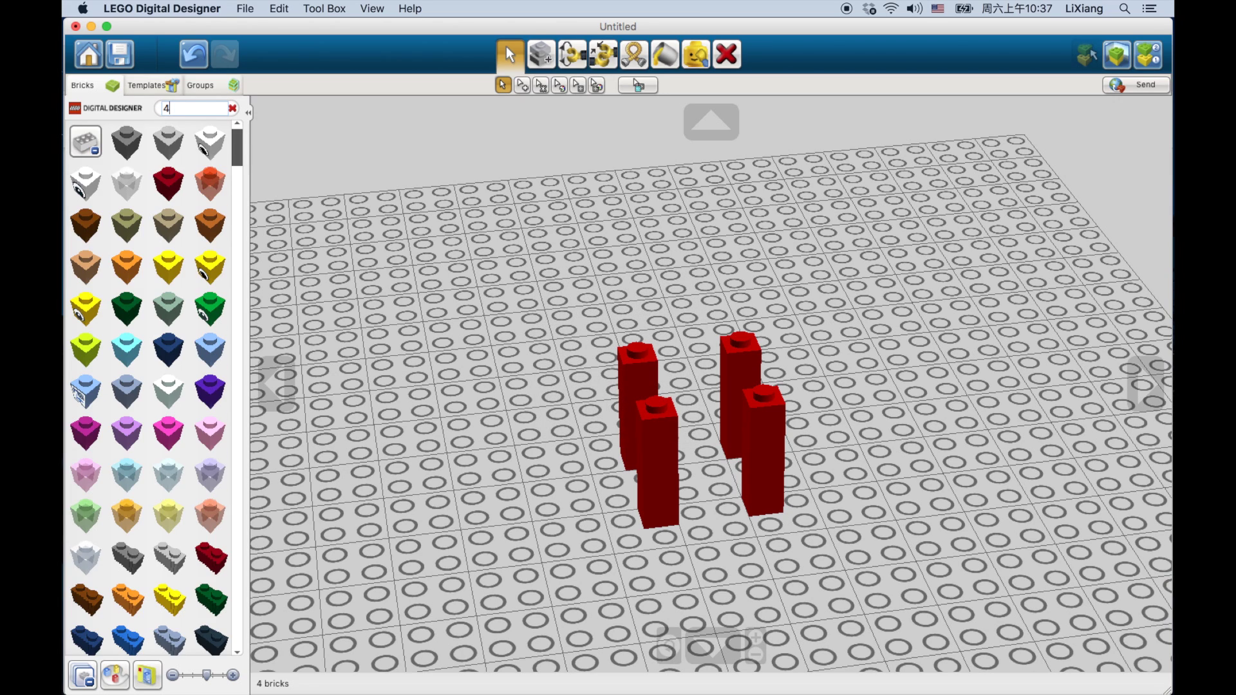
key("BackSpace")
type("4x4")
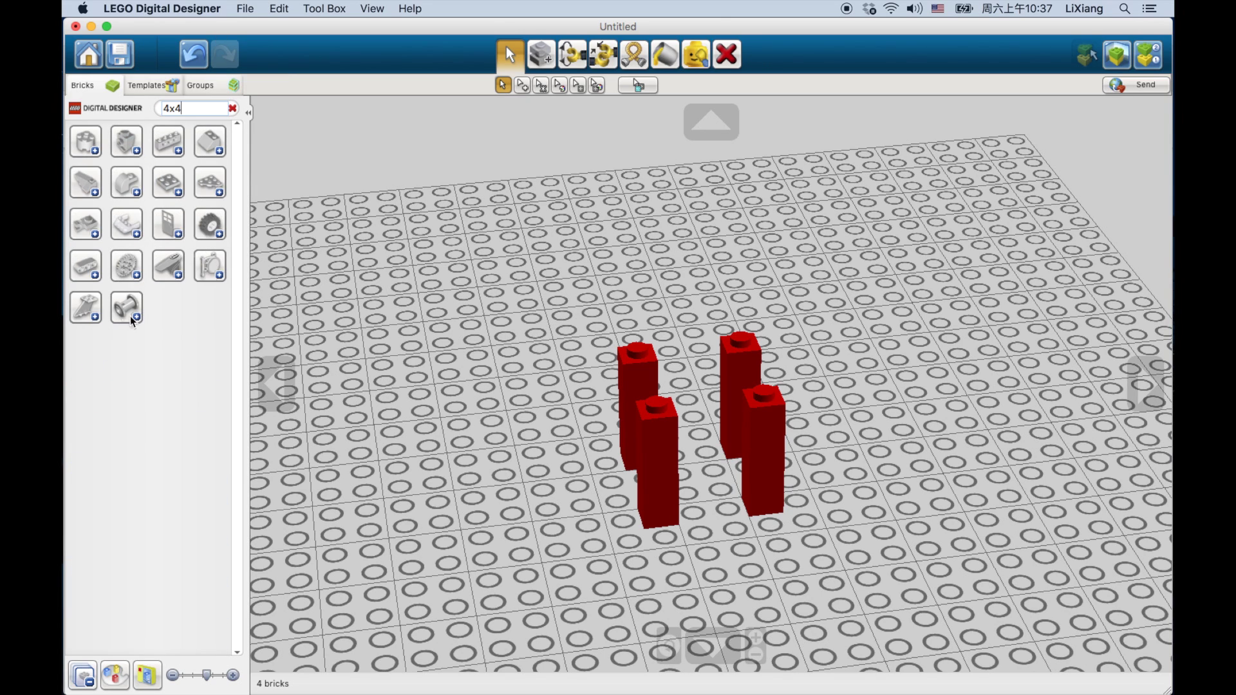
Step: Expand the doors and windows category in the 4x4 search results, browse its parts, and collapse it again
left_click(168, 222)
scroll(171, 271, "down", 2)
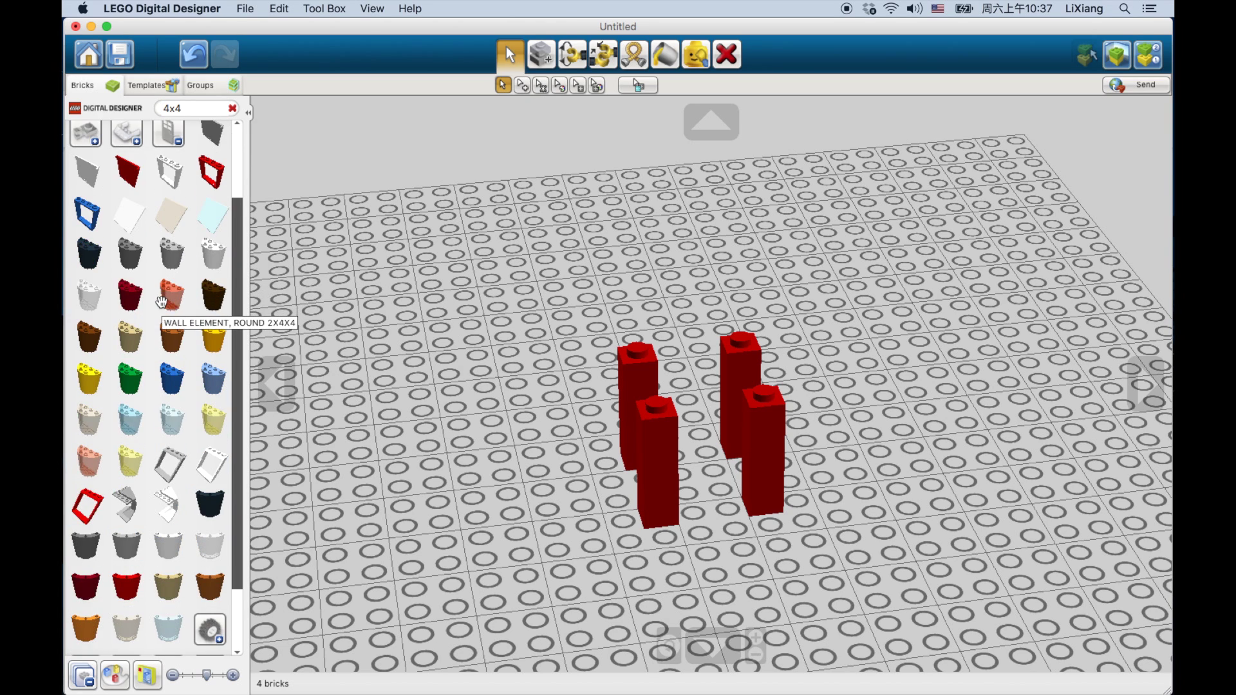
scroll(168, 293, "down", 1)
scroll(165, 313, "down", 1)
scroll(166, 313, "up", 4)
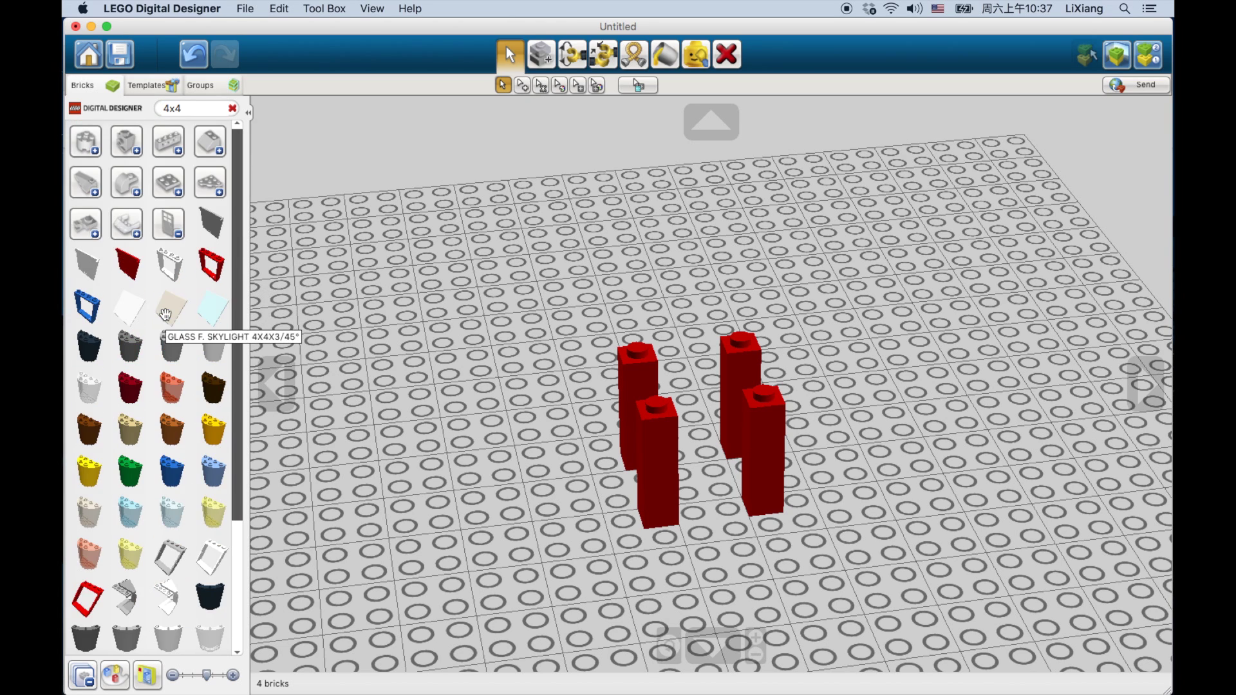
left_click(173, 227)
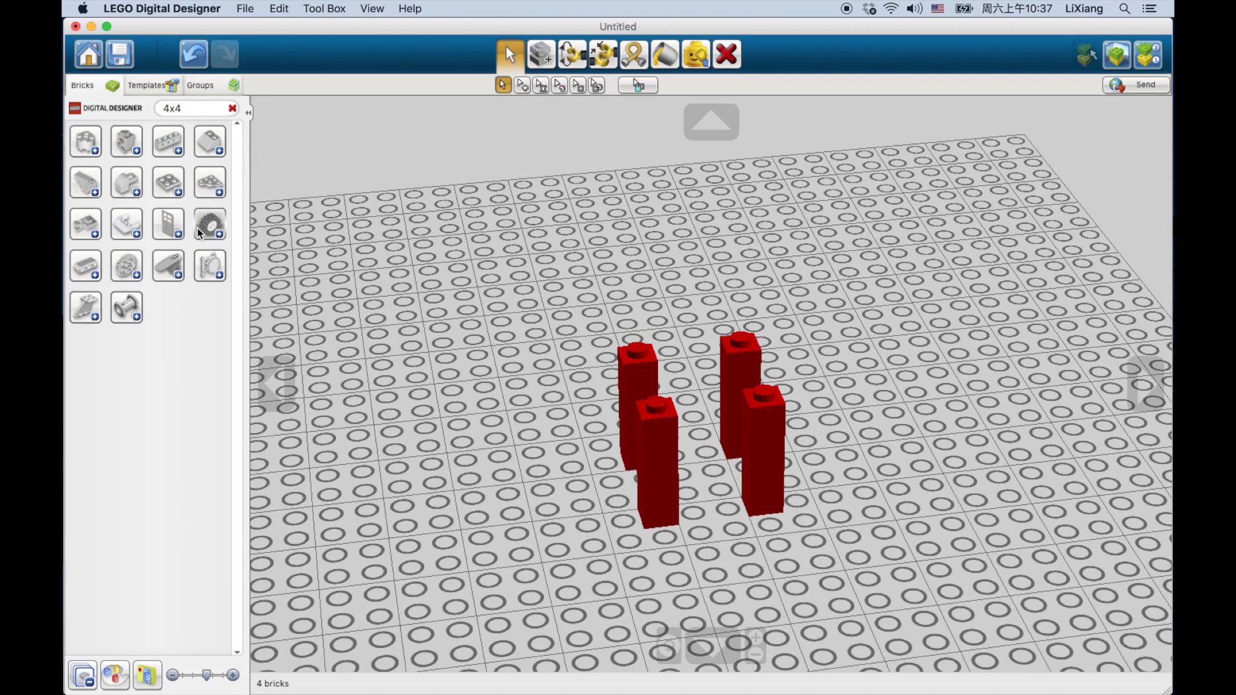
Step: Place a white 4x4 plate from the plates category on top of the four red bricks
left_click(169, 185)
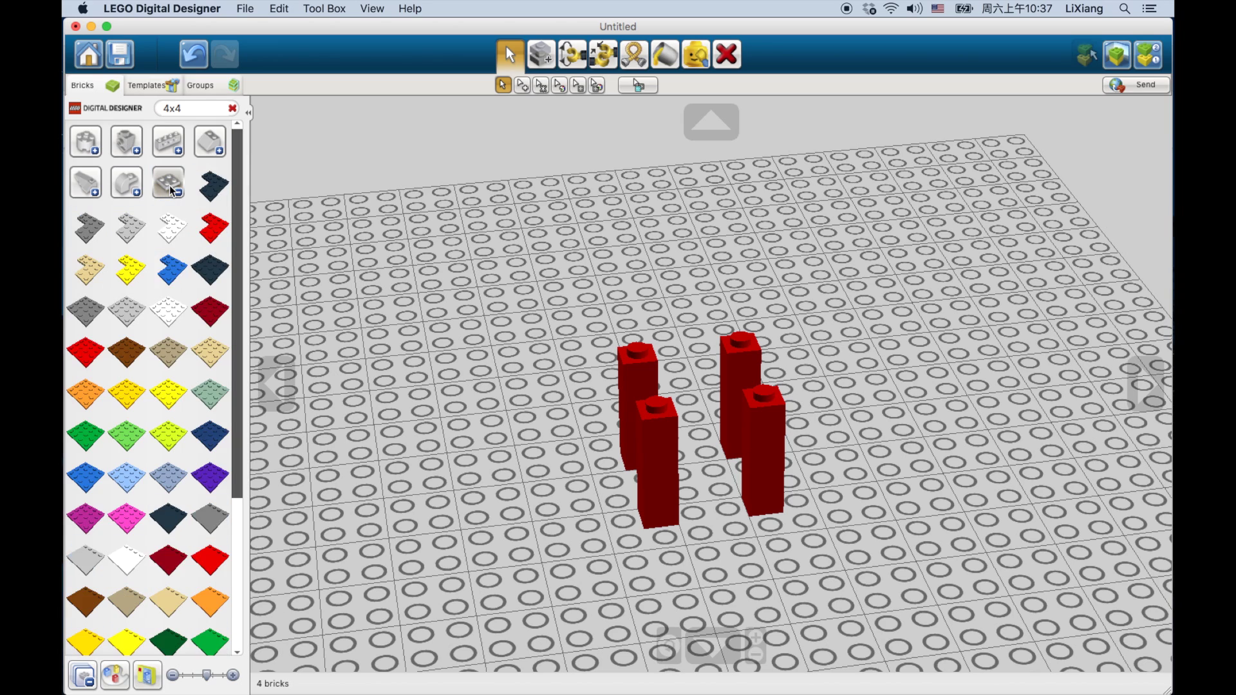
scroll(206, 283, "down", 3)
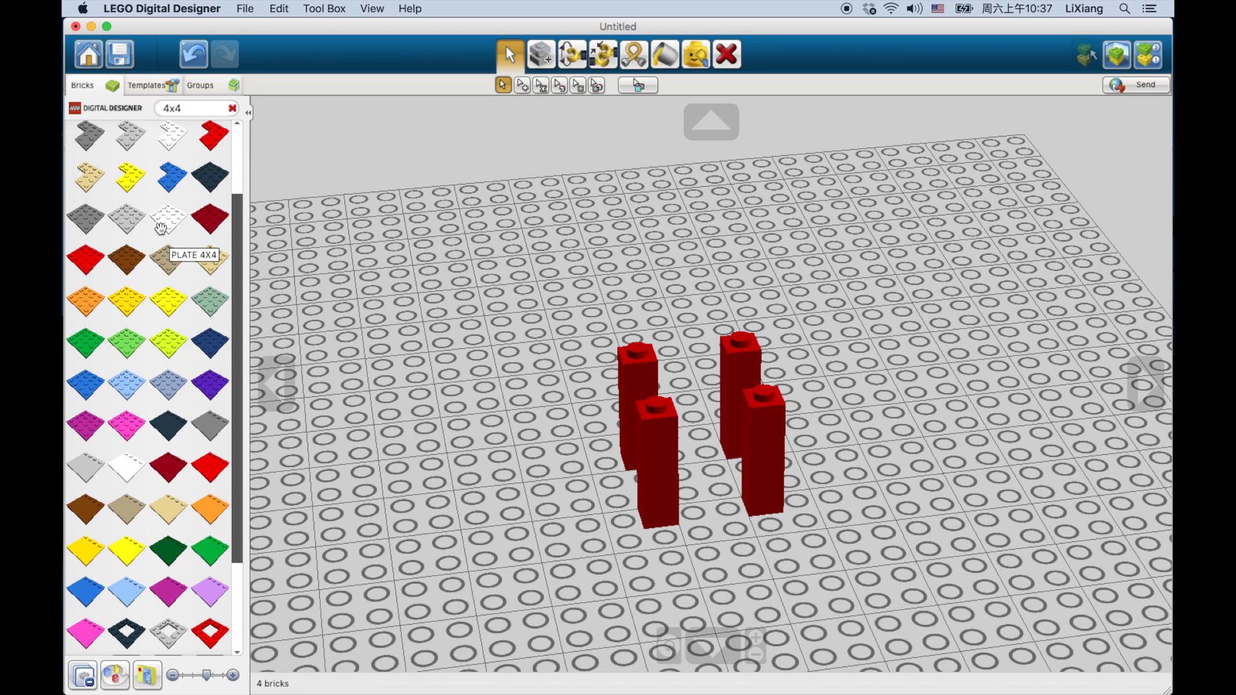
scroll(157, 278, "up", 3)
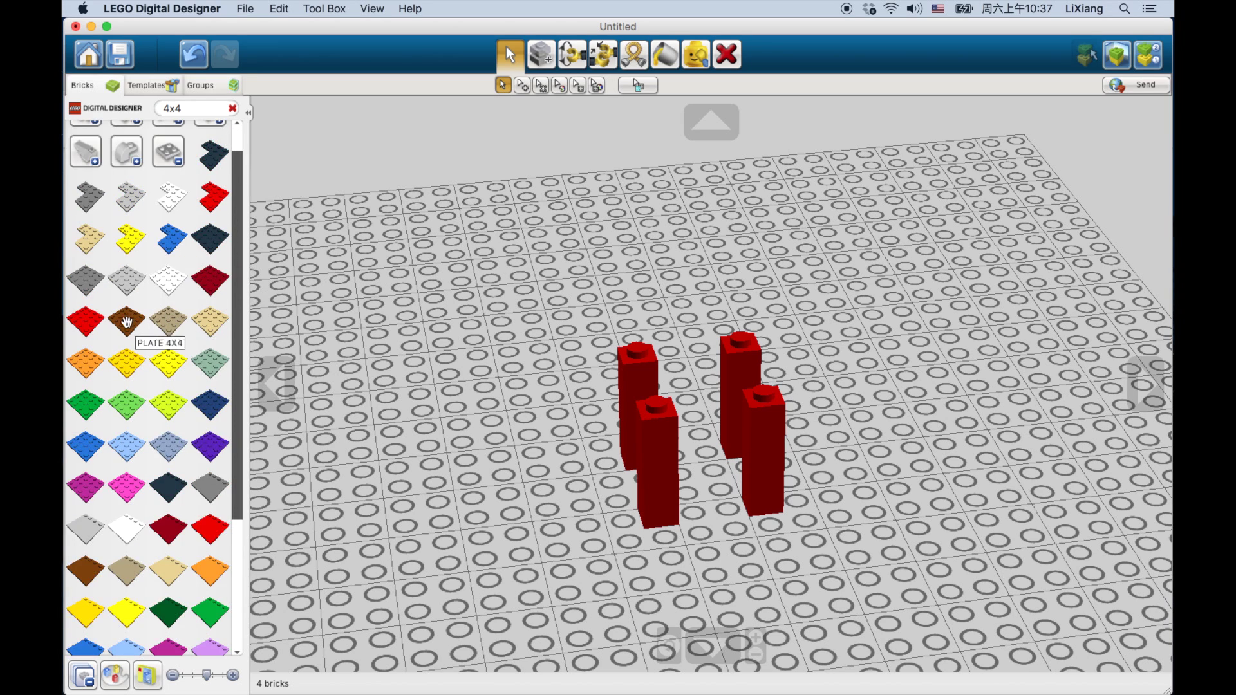
left_click(169, 285)
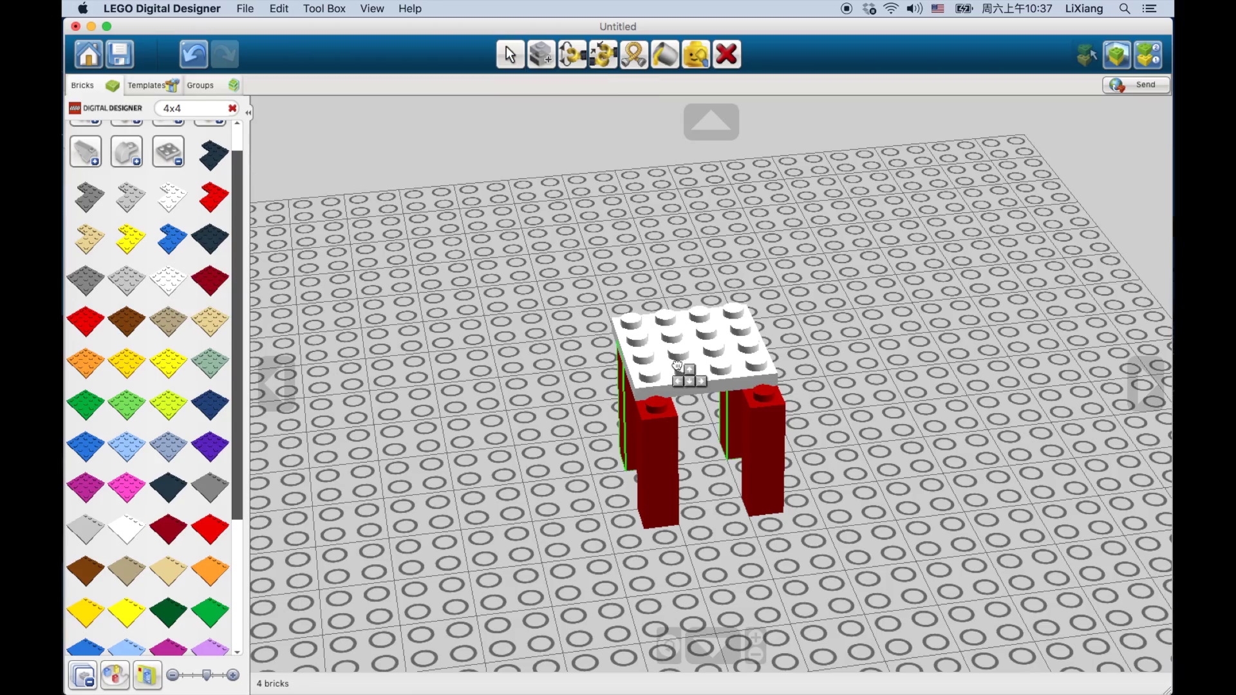
left_click(673, 382)
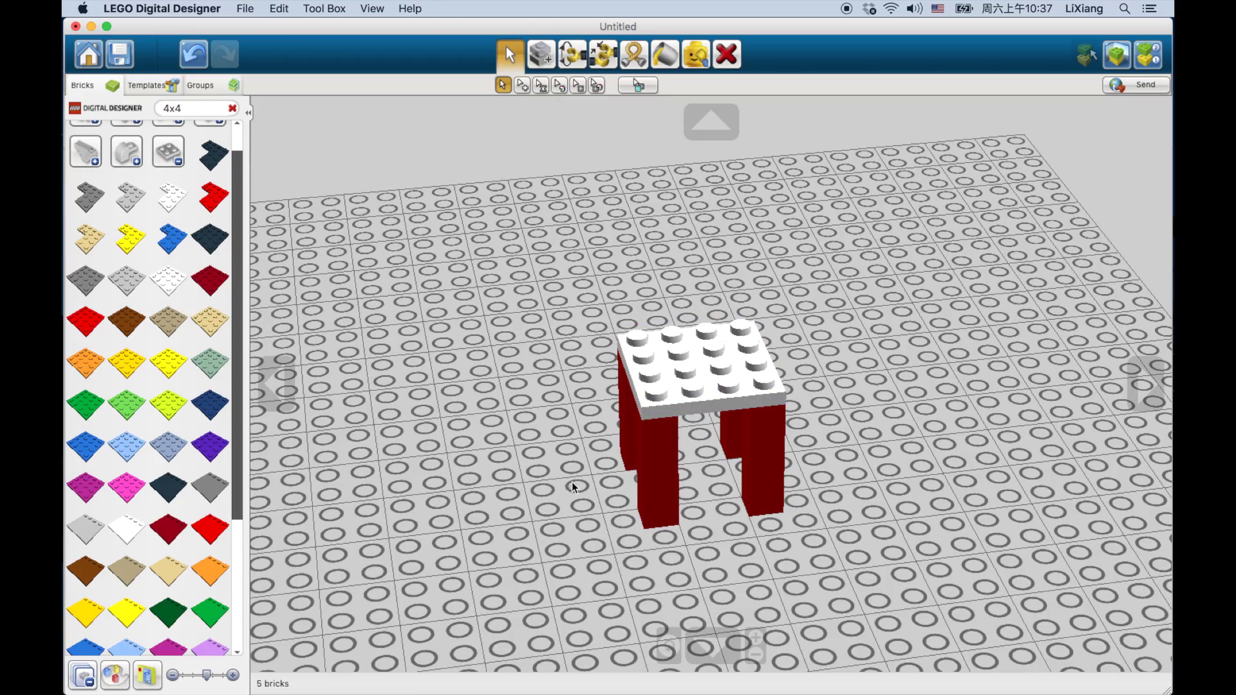
Step: Lift the white 4x4 plate and set it back on the four red bricks, checking the fit from several sides
right_click_drag(571, 482, 651, 512)
left_click(769, 367)
mouse_move(769, 367)
left_mouse_down()
mouse_move(798, 303)
mouse_move(731, 309)
mouse_move(672, 393)
mouse_move(692, 381)
mouse_move(761, 408)
mouse_move(772, 404)
mouse_move(753, 382)
mouse_move(760, 363)
mouse_move(791, 362)
mouse_move(804, 380)
mouse_move(748, 368)
mouse_move(773, 394)
mouse_move(773, 382)
left_mouse_up()
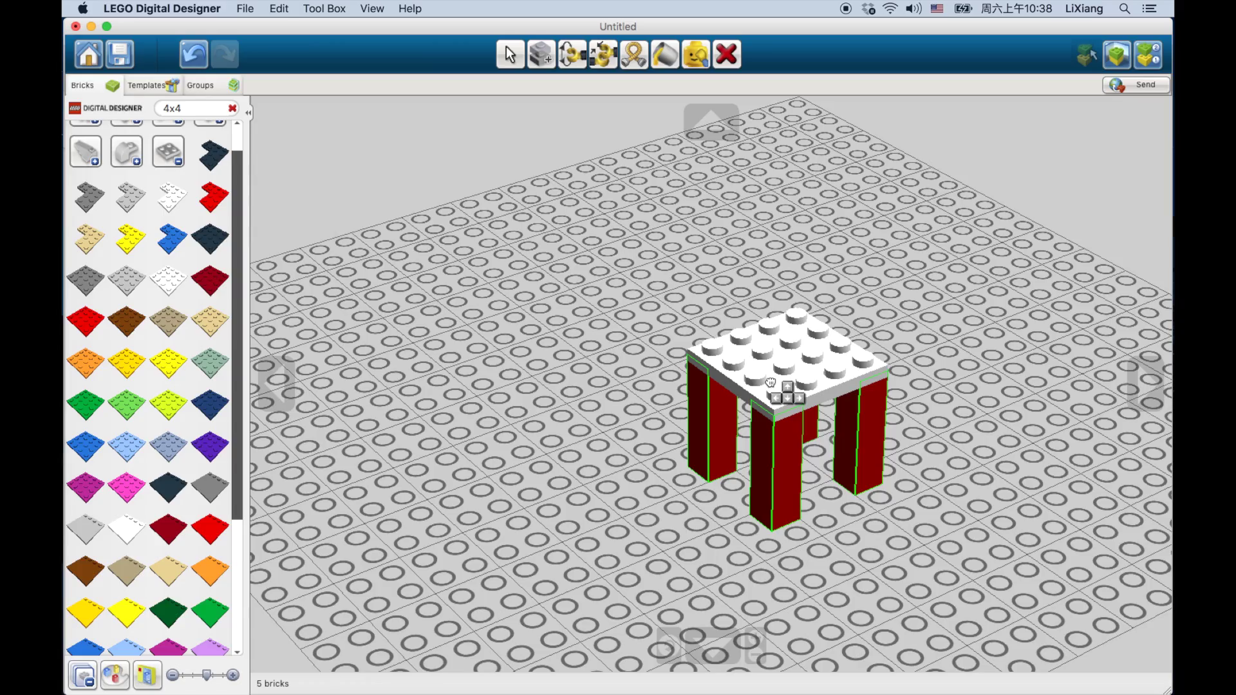
left_click_drag(770, 382, 769, 380)
right_click_drag(770, 386, 594, 524)
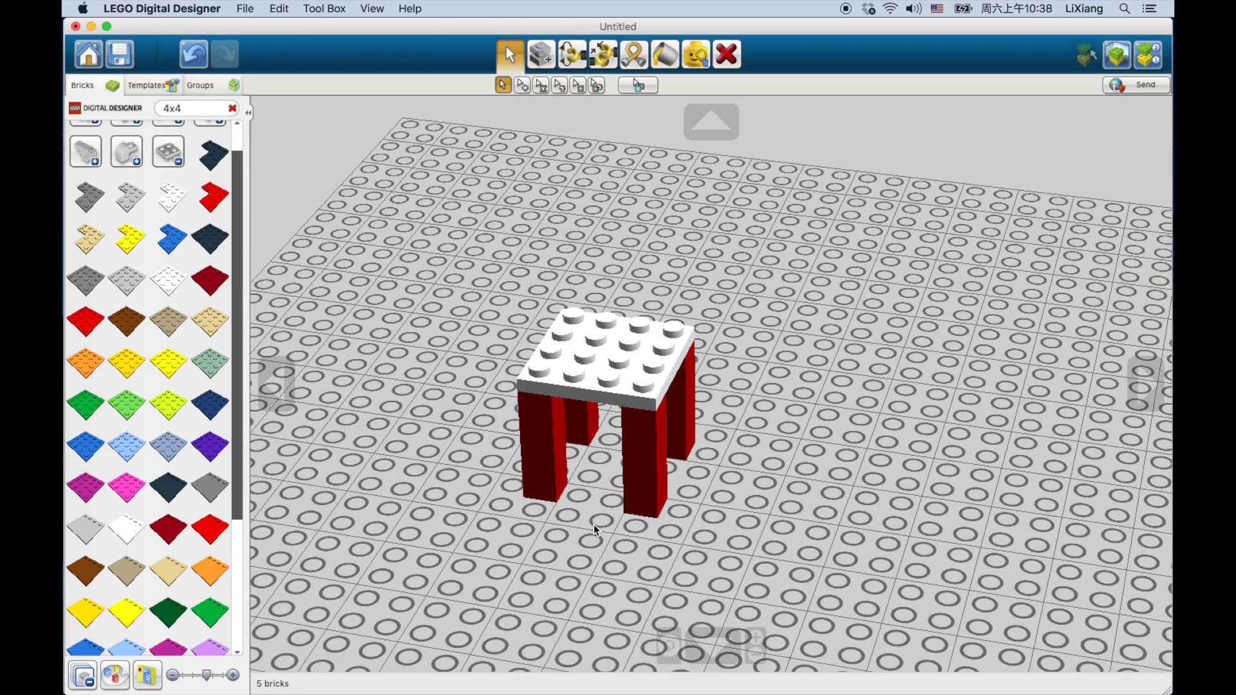
Step: Clear the 4x4 palette search and collapse the expanded category in the full brick list
scroll(193, 315, "up", 1)
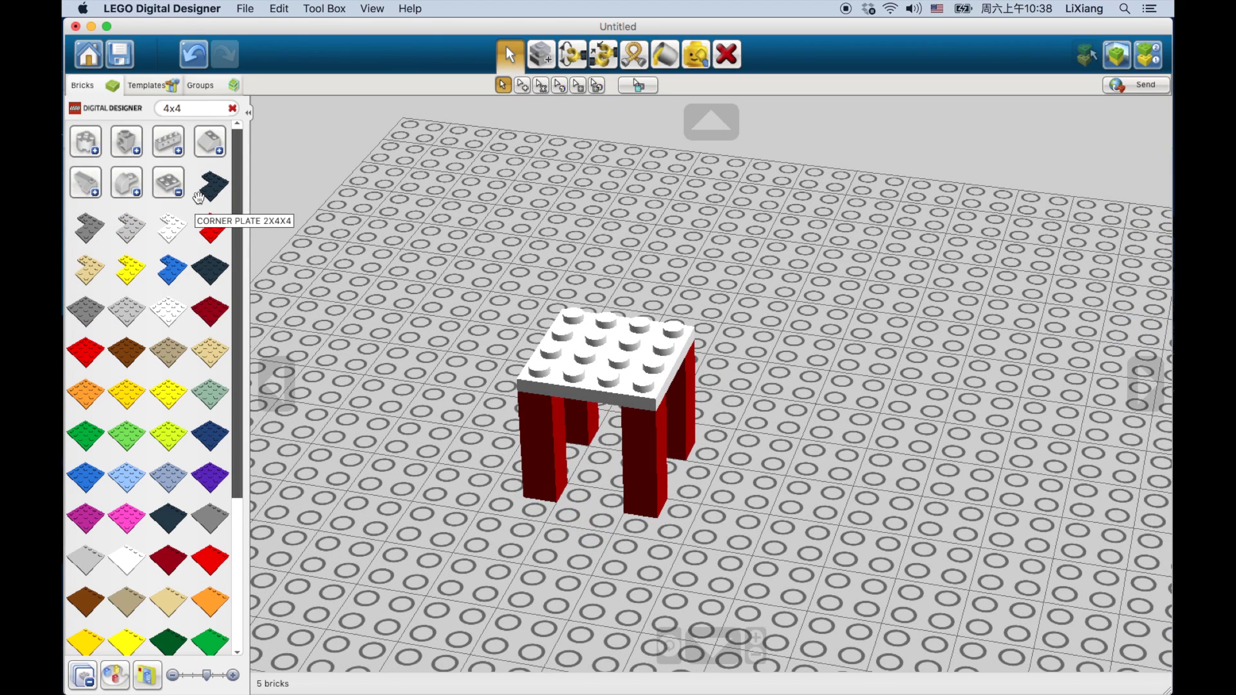
left_click(233, 109)
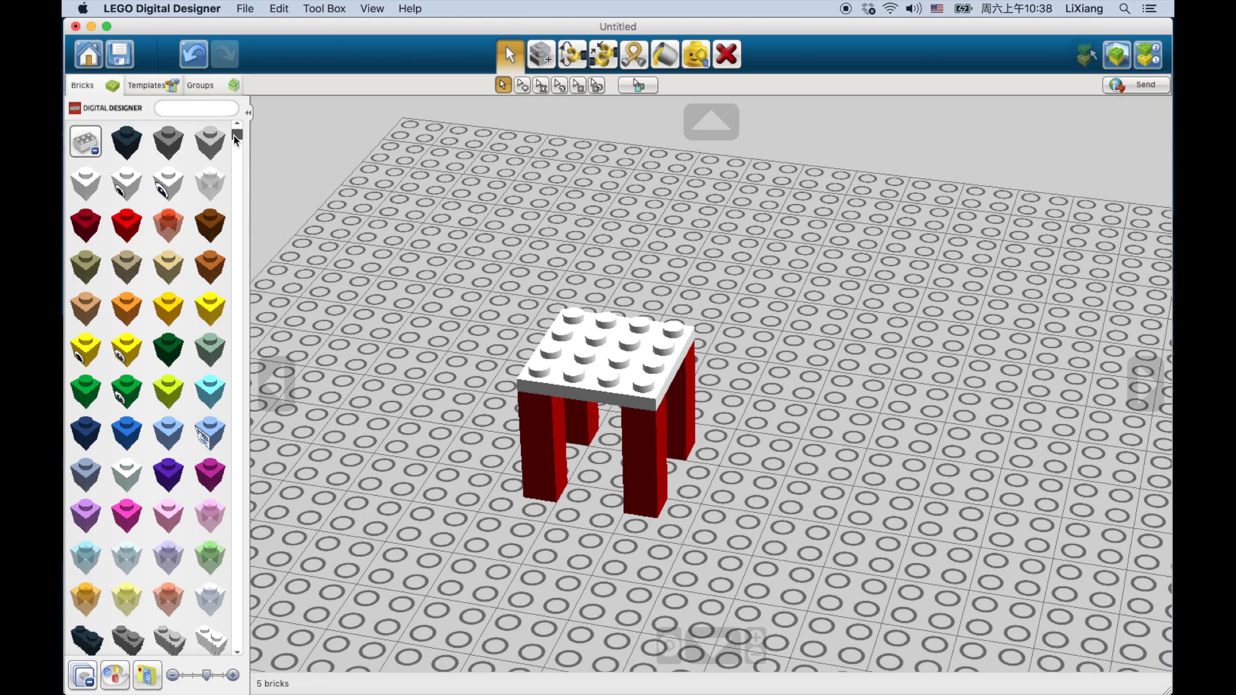
left_click(87, 145)
left_click(202, 185)
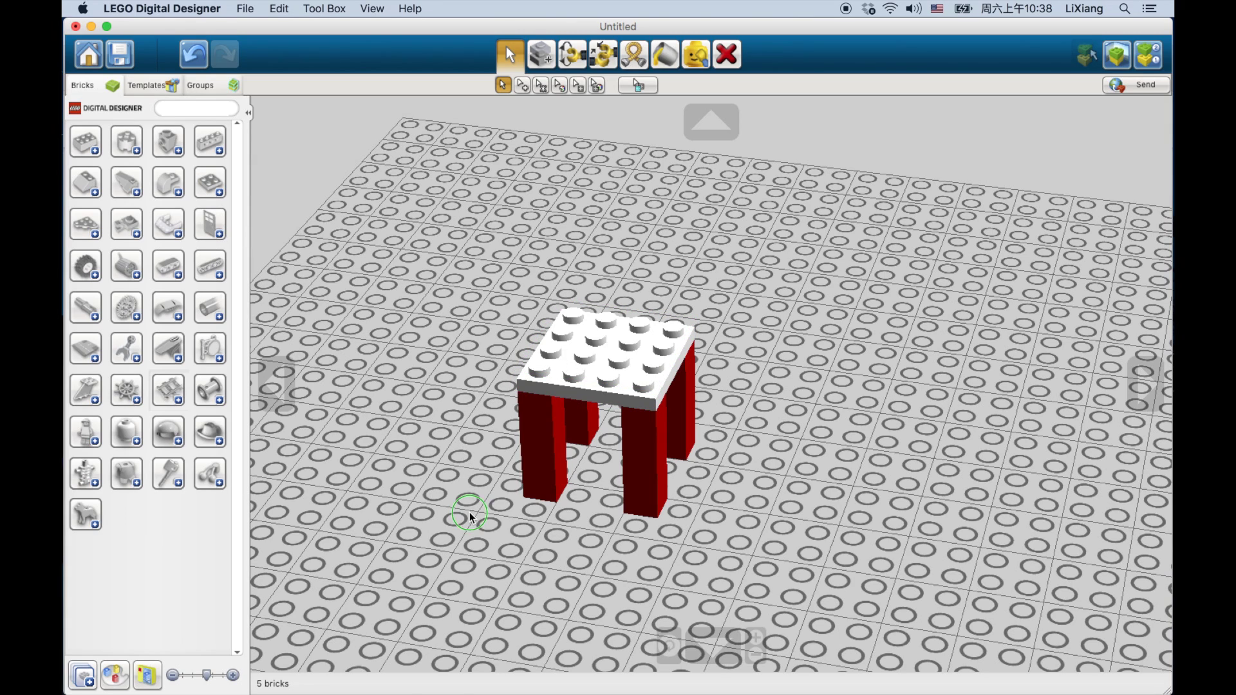
Step: Place a medium stone grey 1x1 plate with up right holder on the rear corner stud of the white plate
right_click_drag(469, 515, 533, 517)
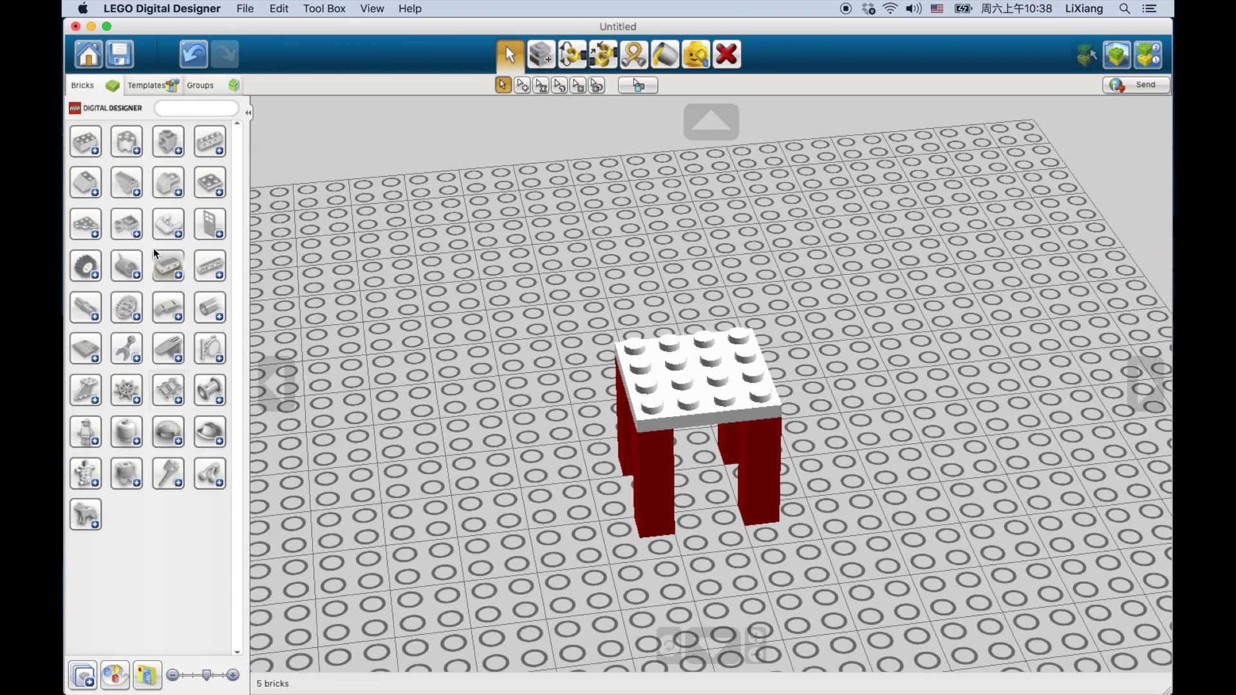
left_click(162, 189)
scroll(185, 392, "down", 1)
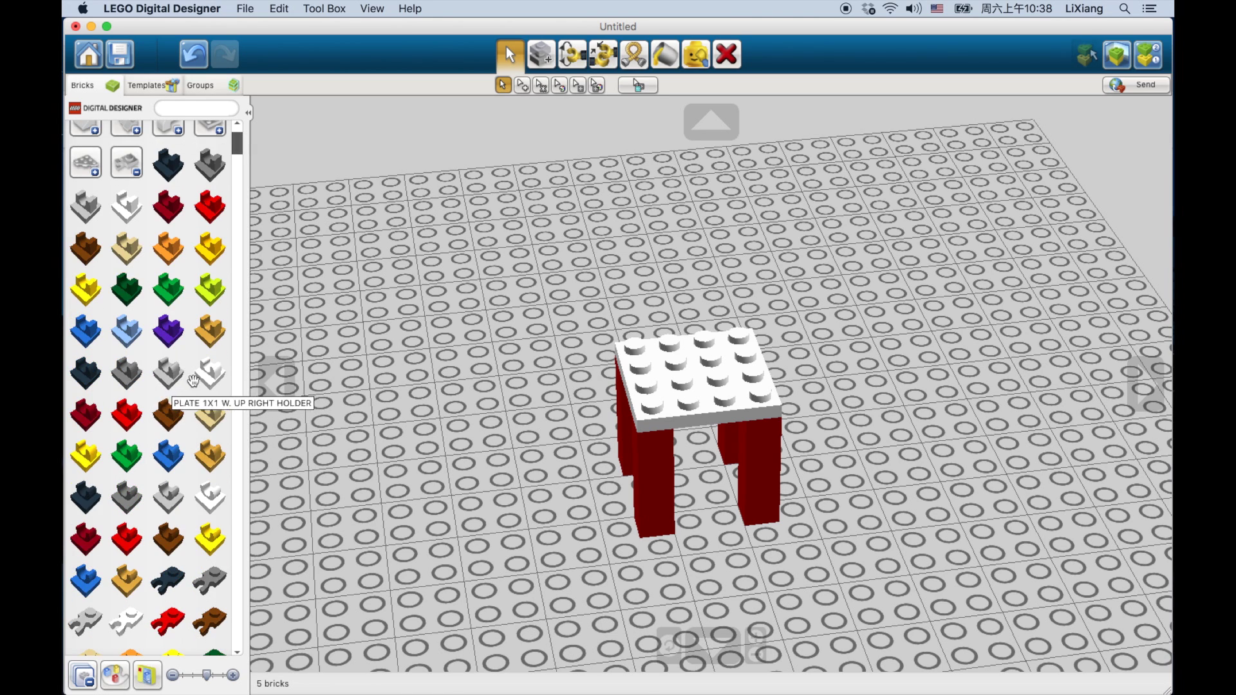
left_click(231, 376)
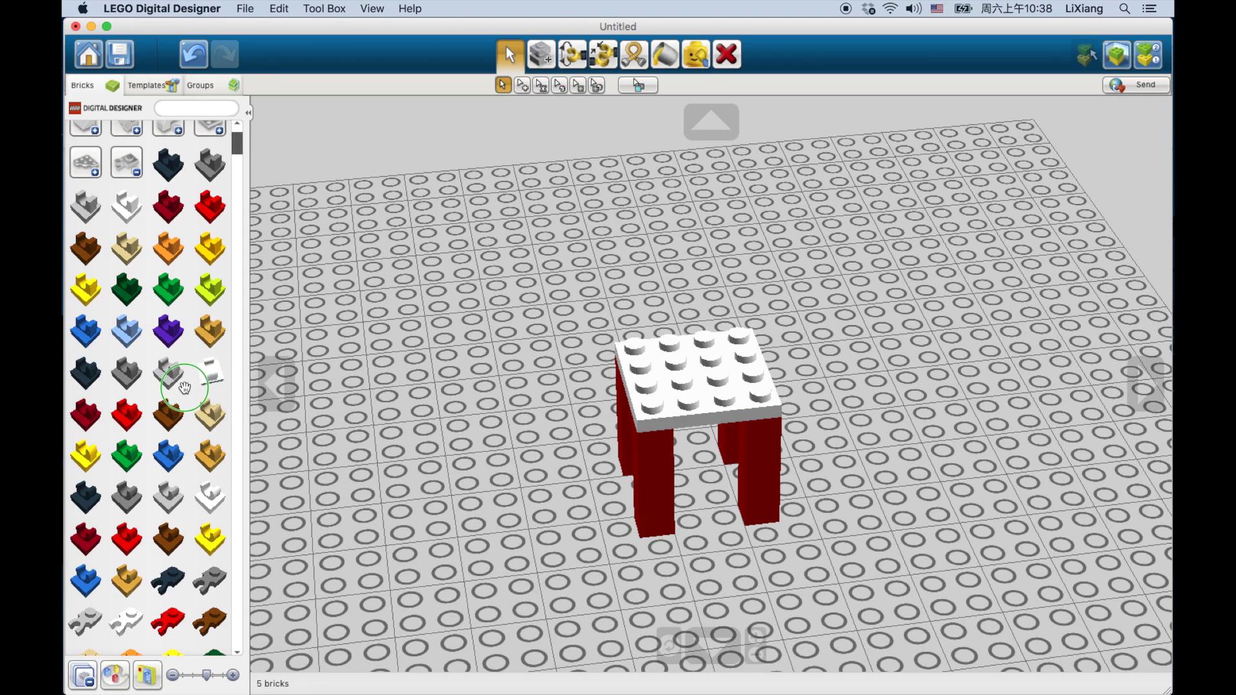
left_click(197, 378)
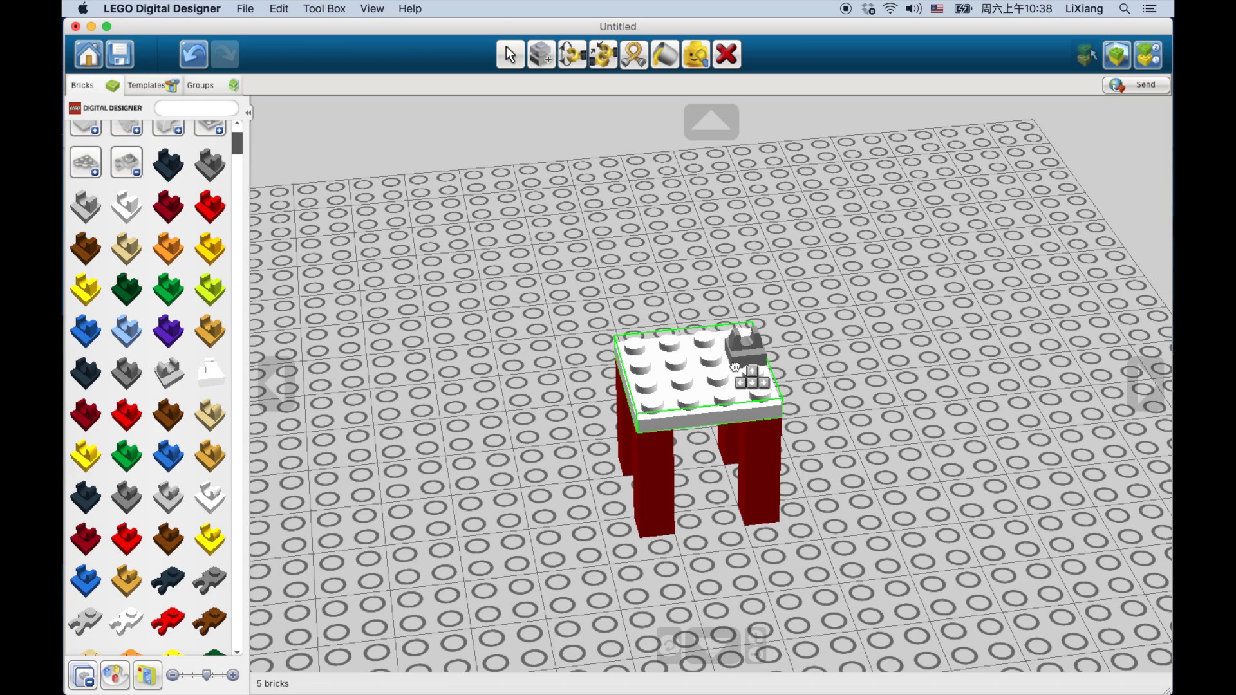
left_click(735, 366)
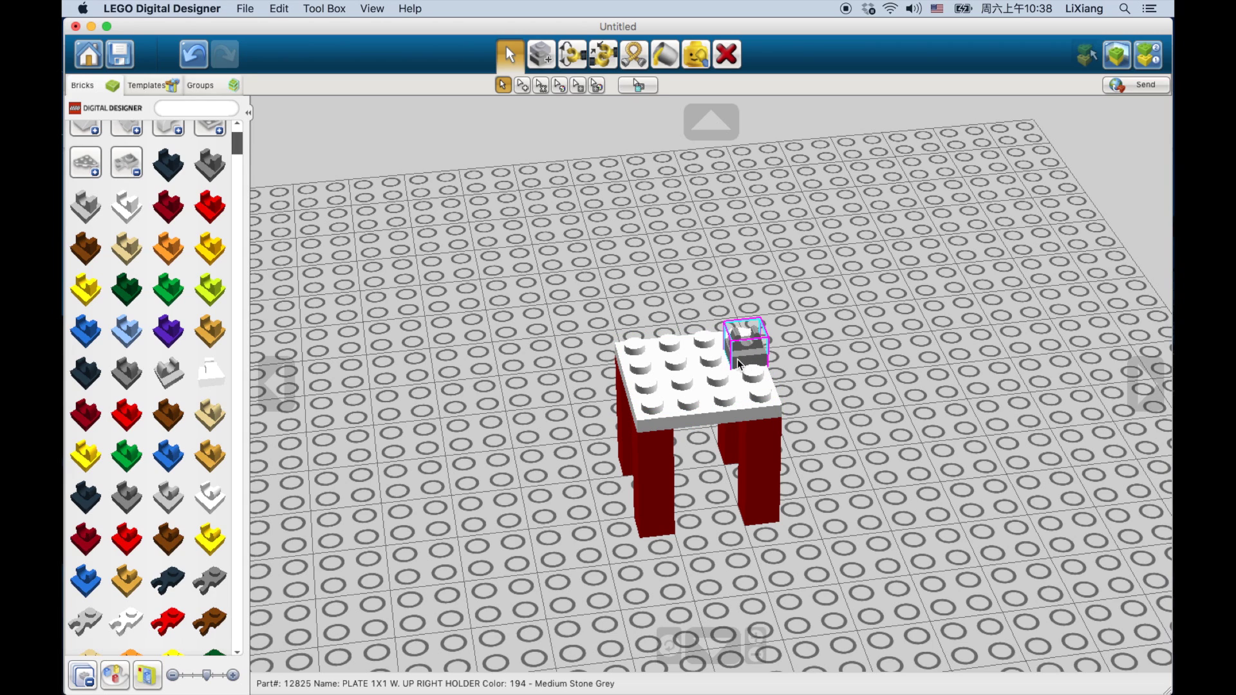
Step: Copy the grey 1x1 holder plate and paste the duplicate beside it along the white plate's edge
key("super+c")
key("super+v")
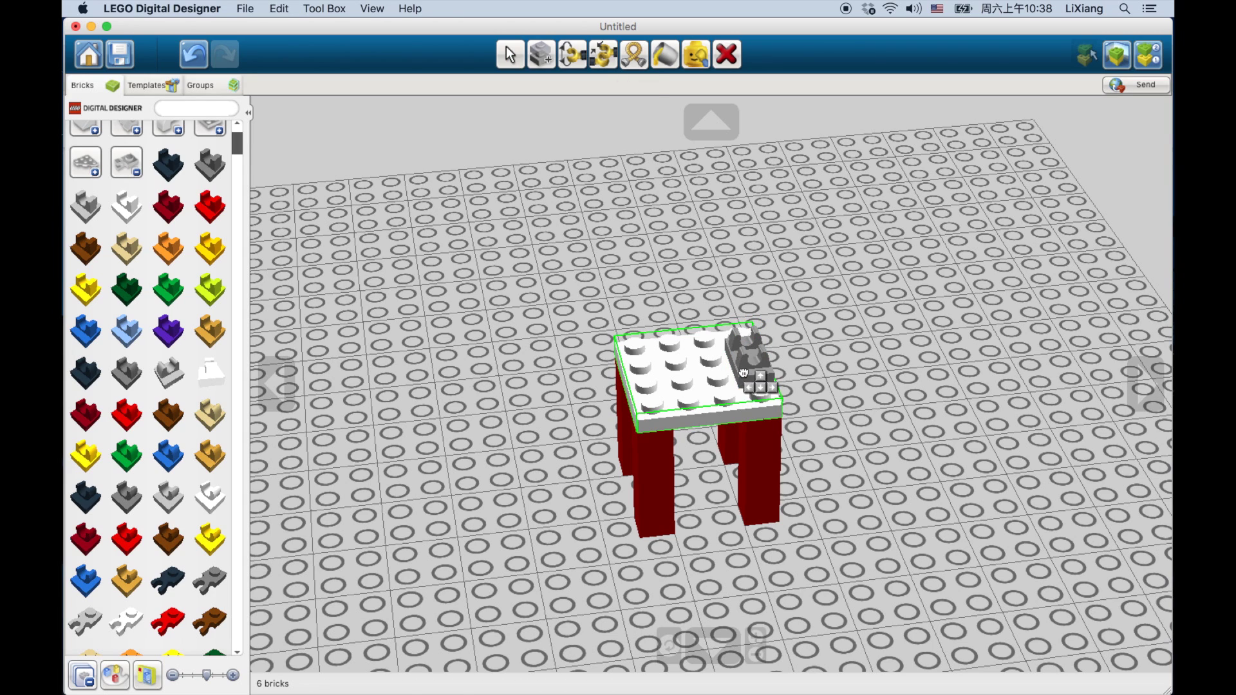
left_click(744, 376)
Step: Attach a grey 1x2 plate with stick 3.18 to the two holders so its studs extend beyond the white plate
scroll(167, 473, "down", 10)
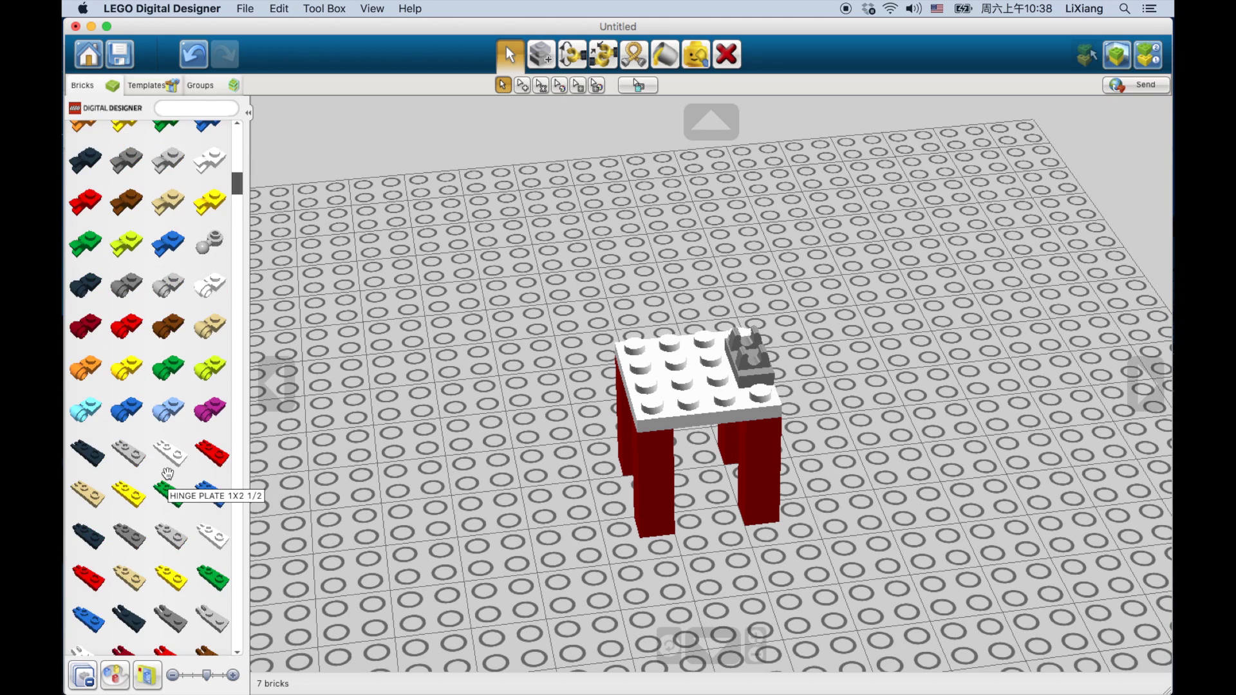
scroll(167, 473, "down", 5)
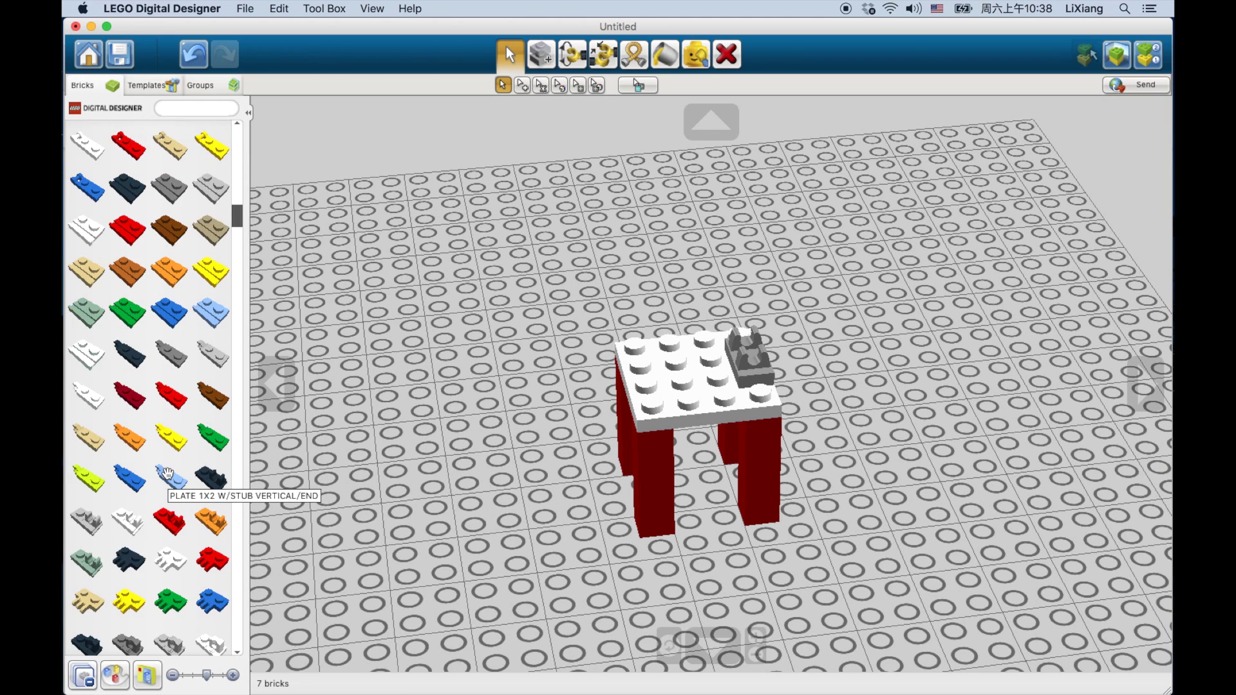
scroll(167, 473, "down", 6)
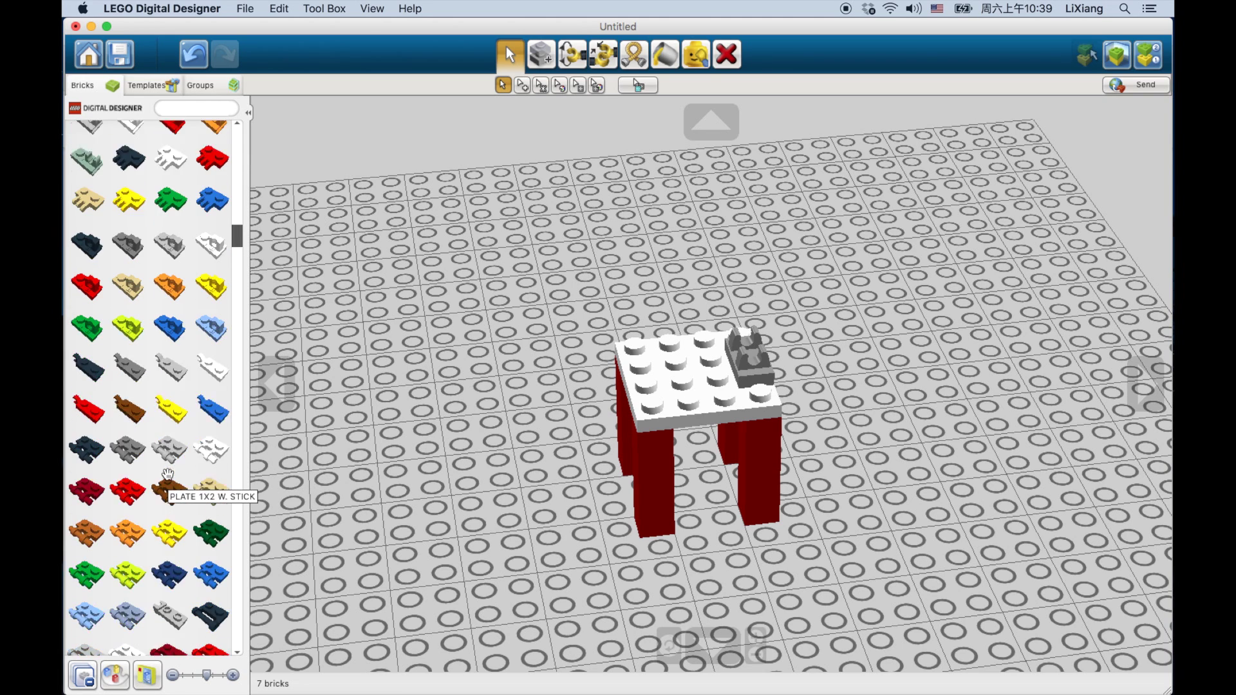
scroll(167, 473, "down", 2)
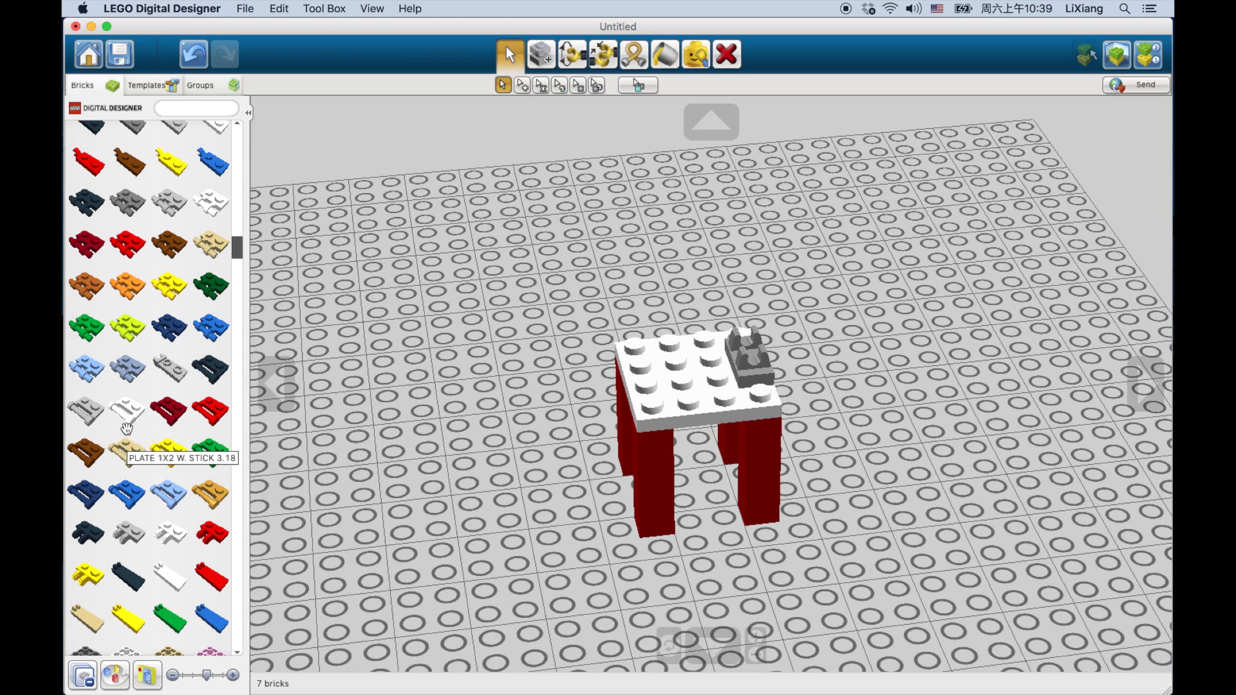
left_click(85, 412)
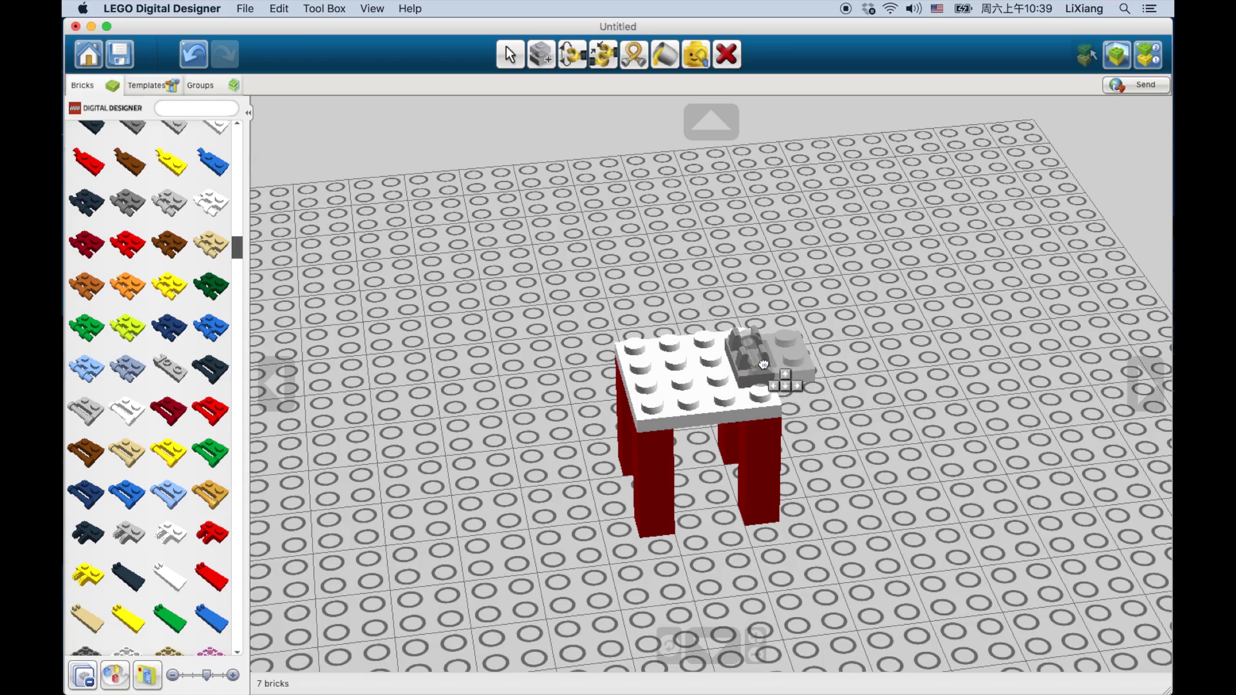
left_click(764, 358)
right_click_drag(708, 425, 677, 408)
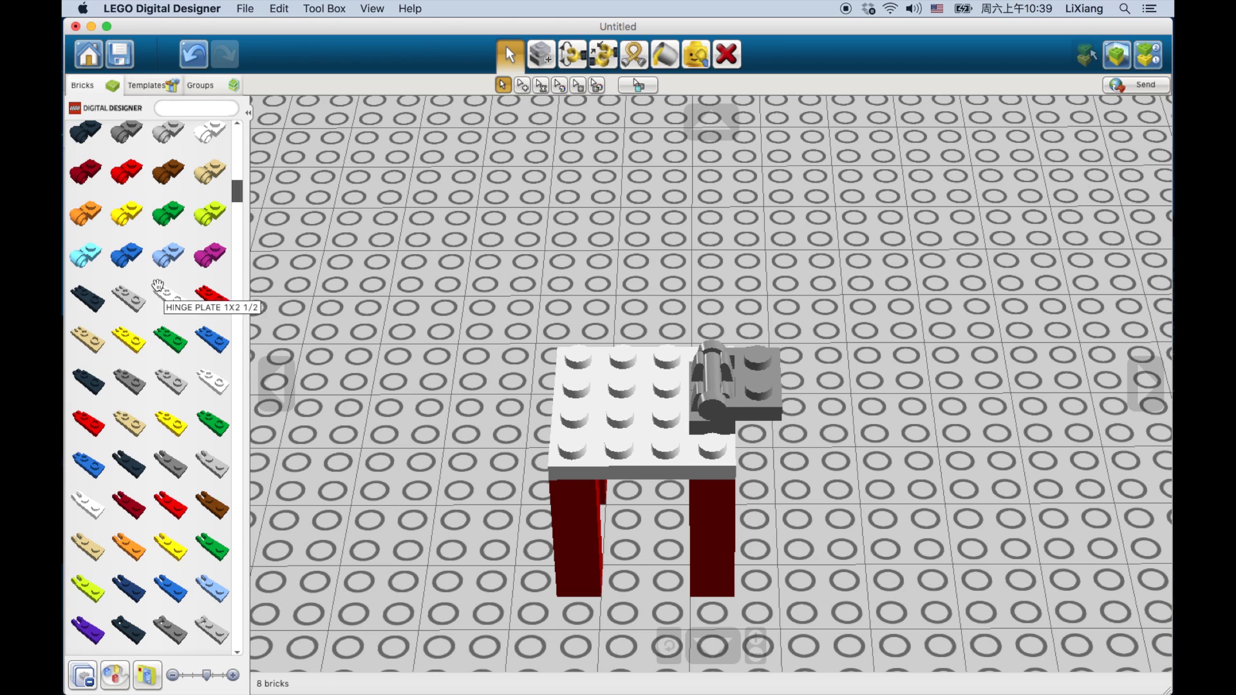
Step: Search the brick palette for 4x5 parts and try out the red 4x5 trapdoor beside the table
scroll(164, 283, "up", 10)
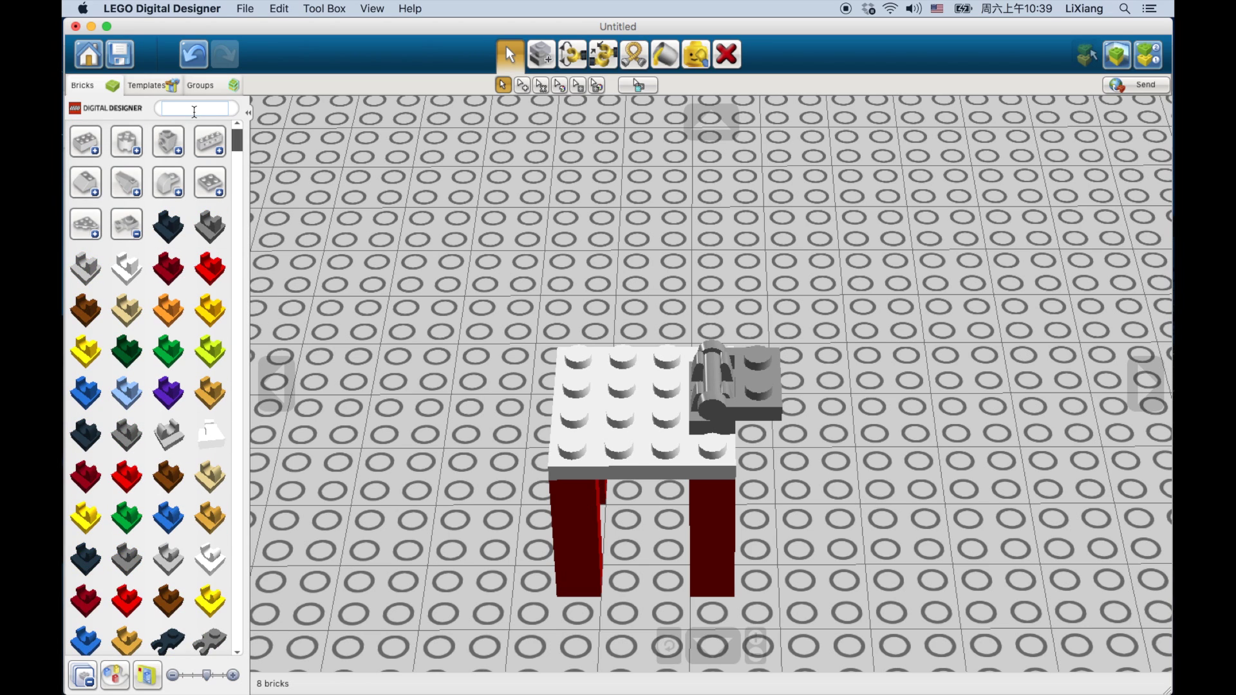
type("4x4")
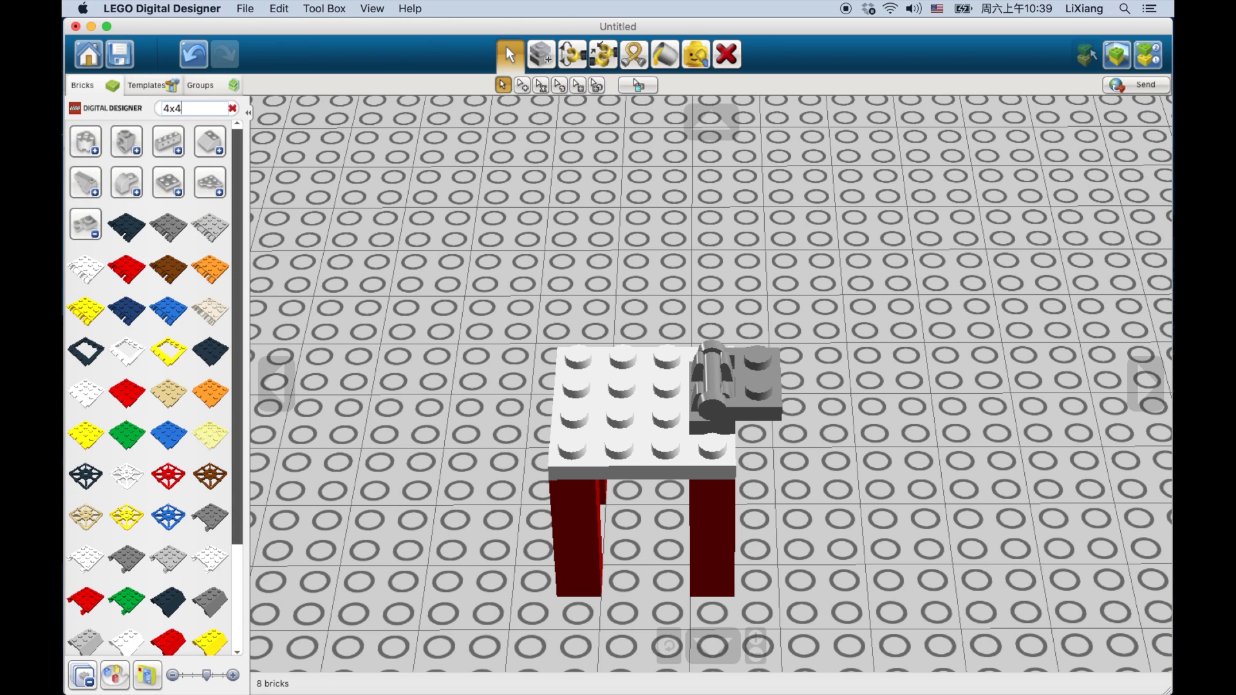
key("BackSpace")
type("5")
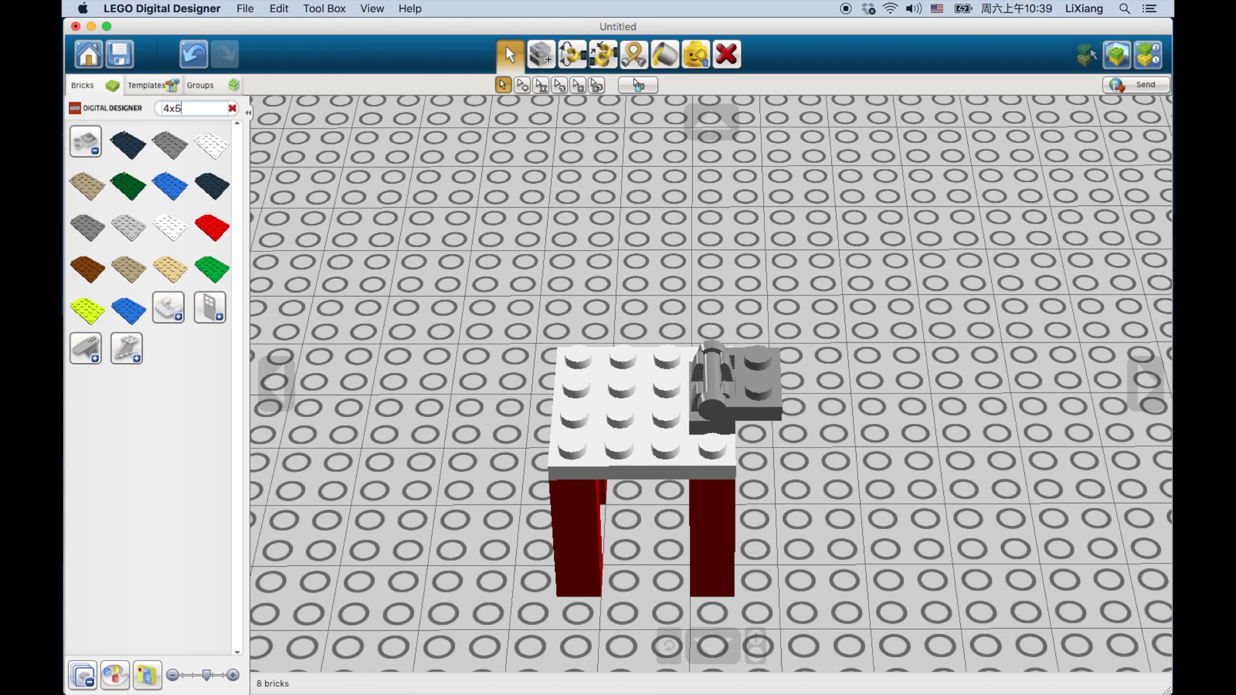
left_click(212, 227)
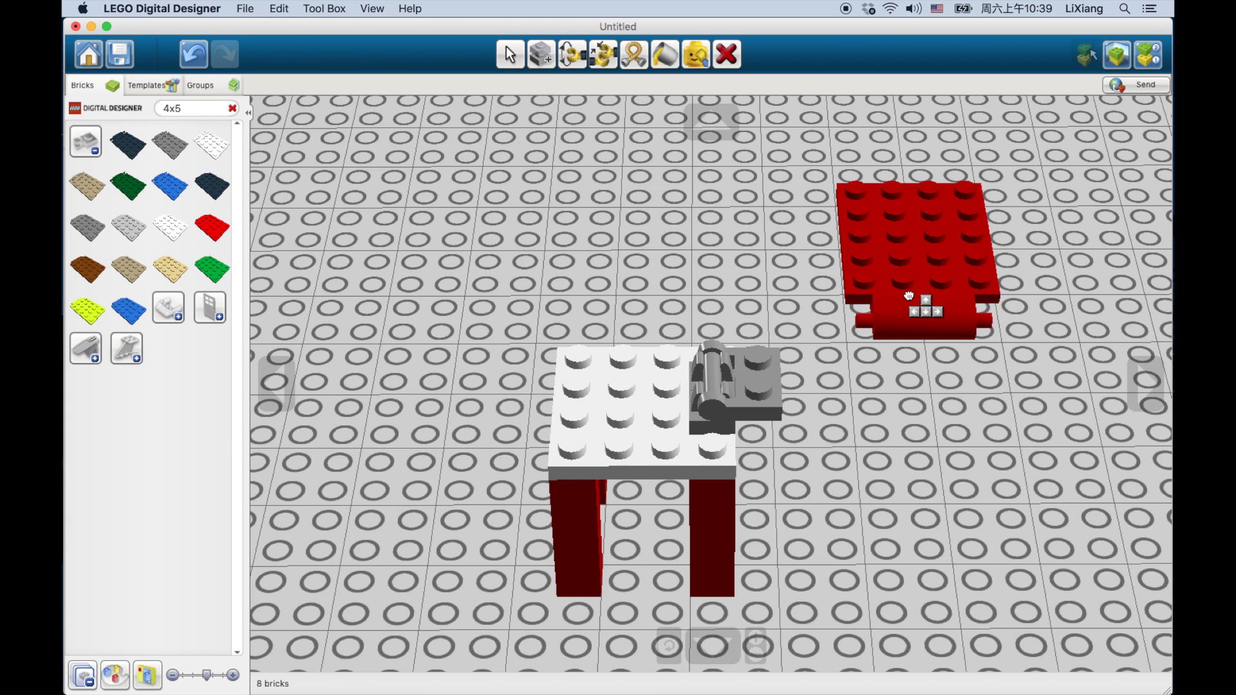
key("Escape")
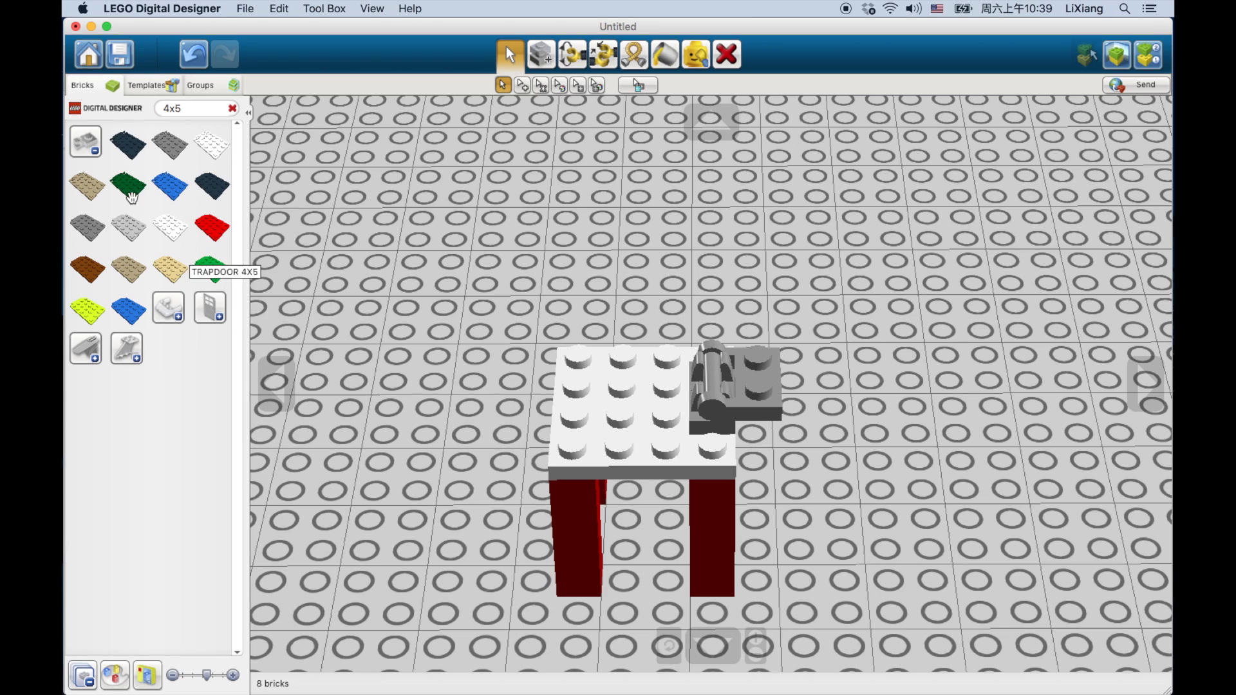
Step: Collapse the open category, change the palette search to 4x6 and expand the plates category
left_click(87, 136)
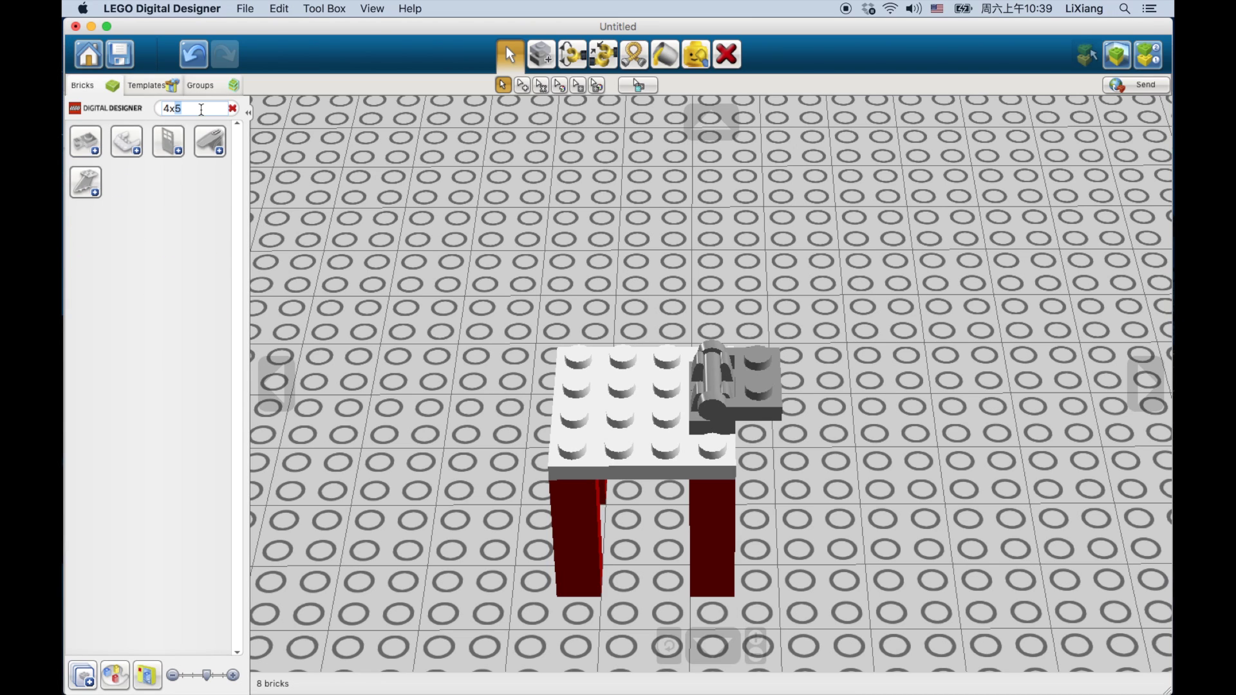
type("6")
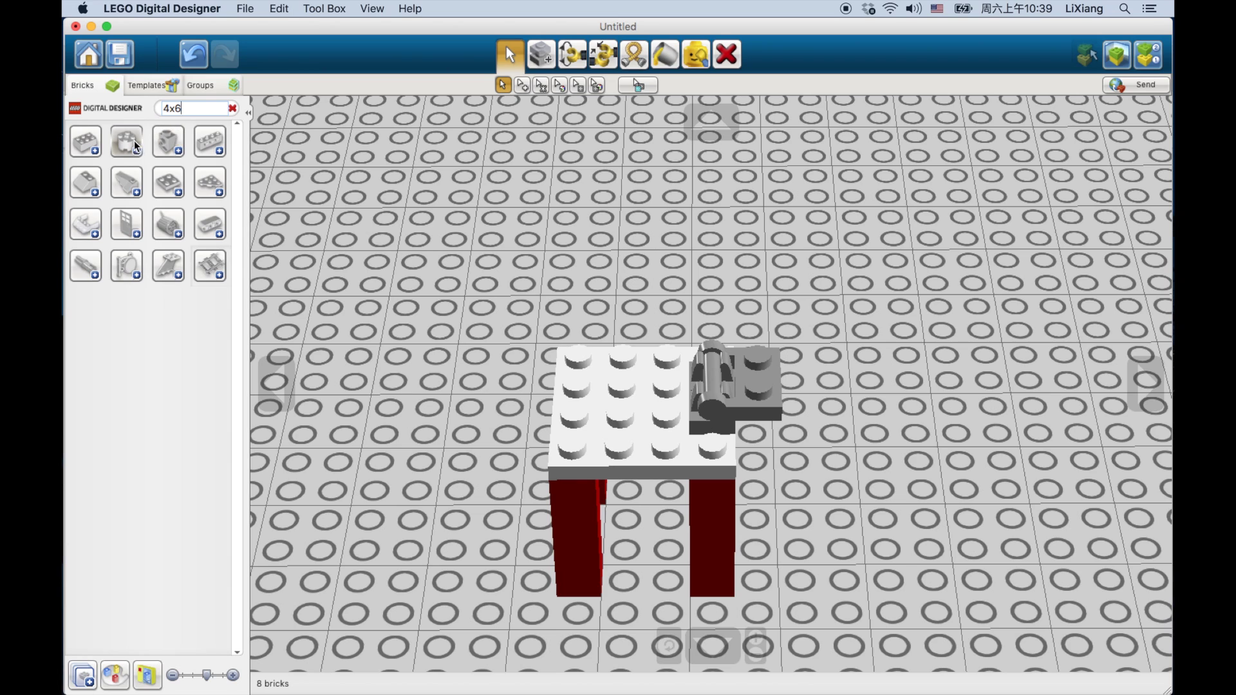
left_click(166, 178)
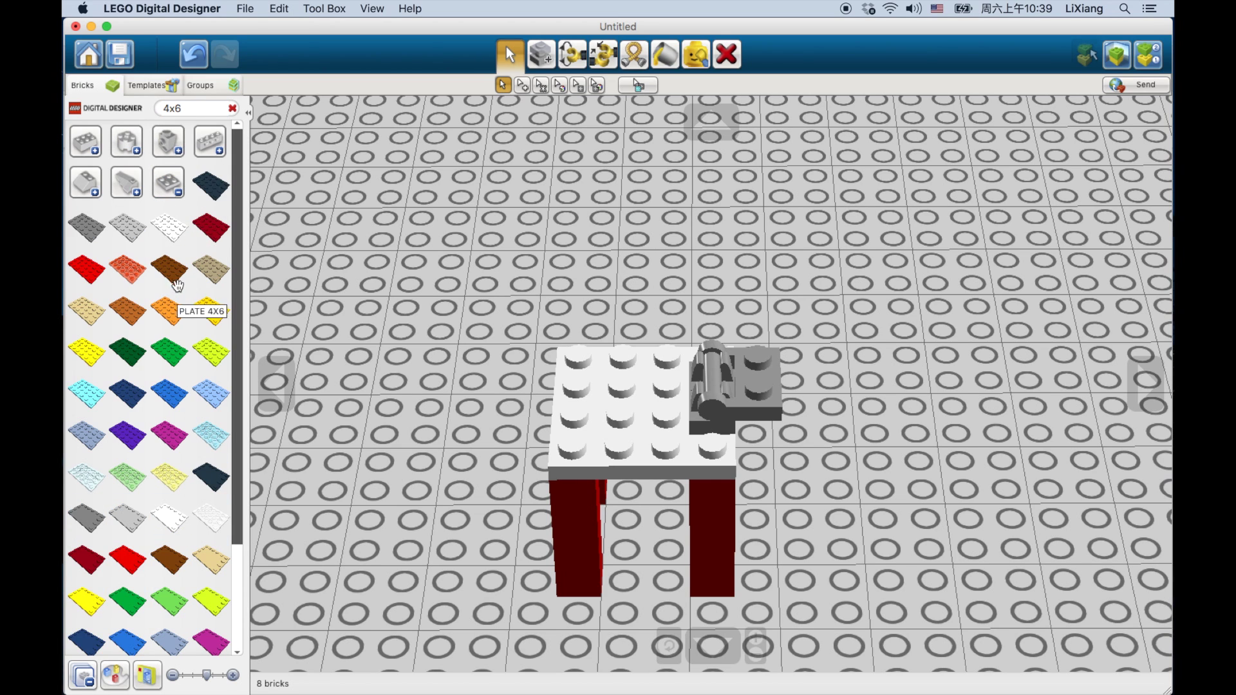
Step: Place a dark red 4x6 plate, turned lengthwise, underneath the grey 1x2 stick plate beside the white plate
left_click(211, 228)
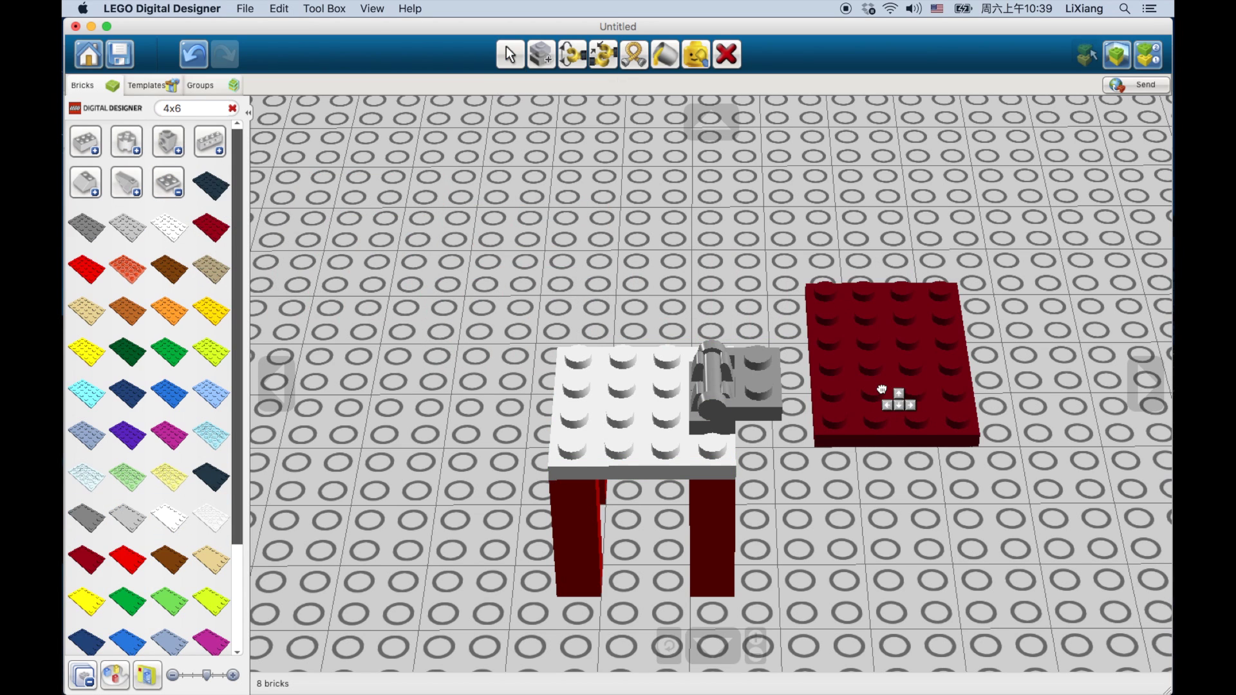
key("Left")
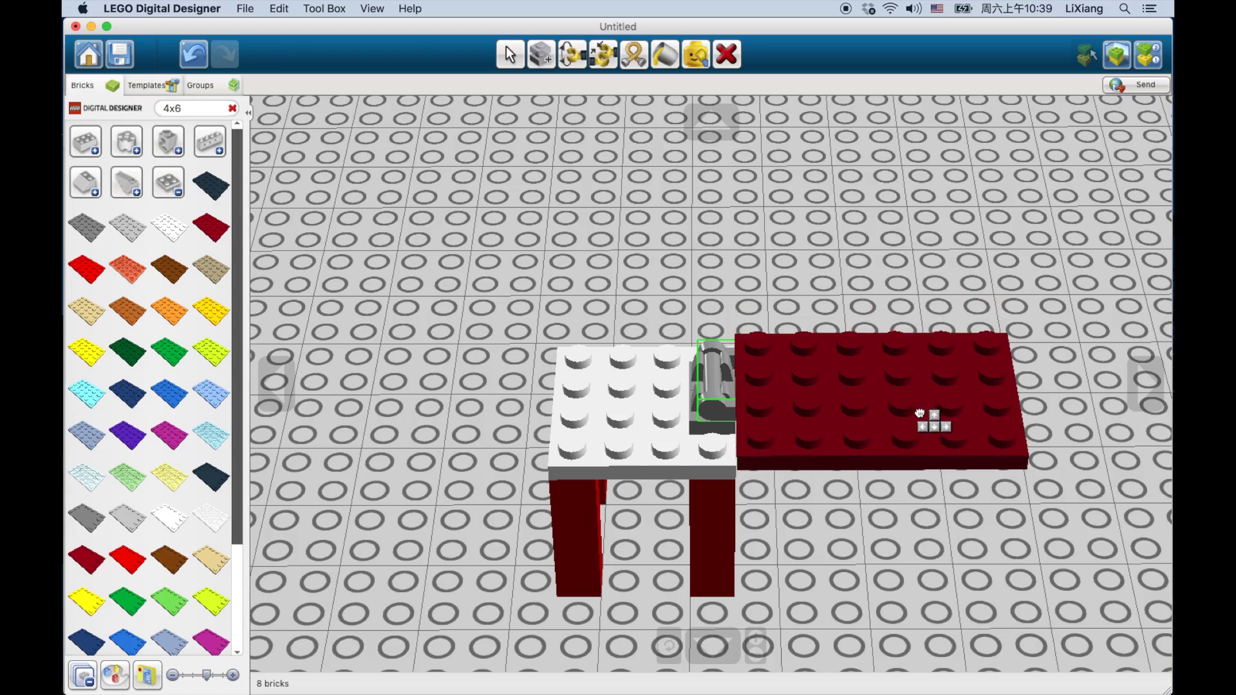
left_click(861, 425)
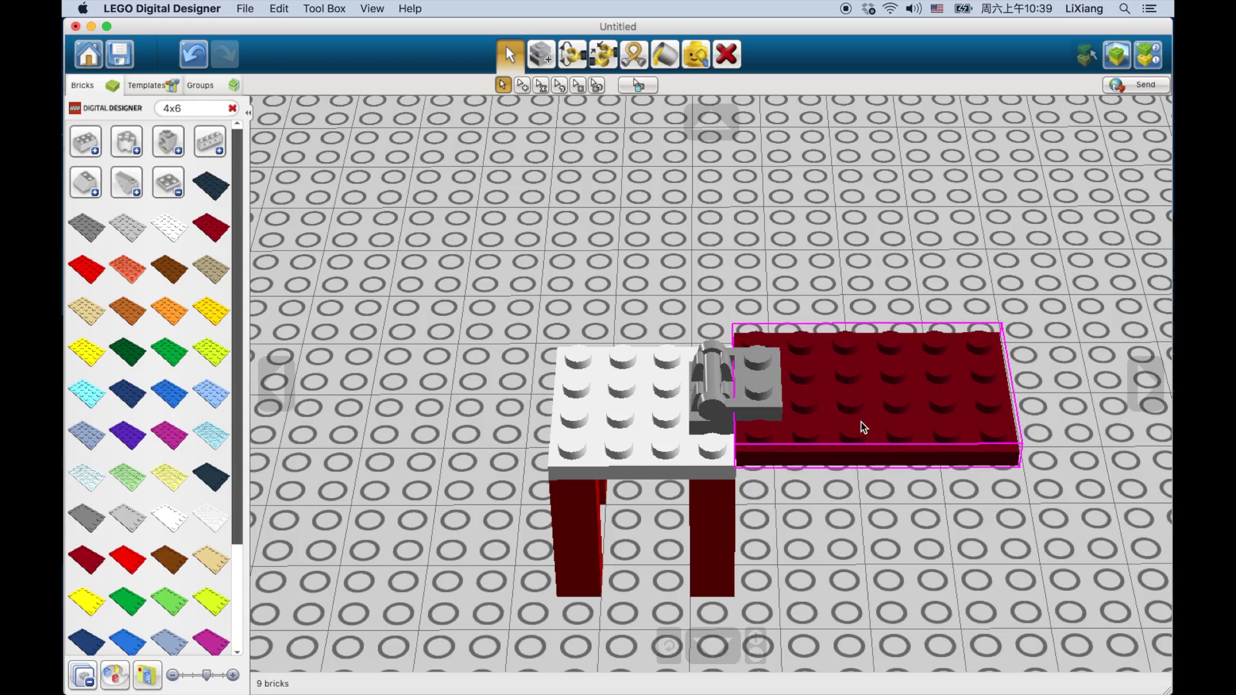
Step: Inspect the dark red 4x6 plate under the grey stick plate from another angle and delete it
right_click_drag(780, 549, 769, 488)
mouse_move(748, 494)
right_mouse_down()
mouse_move(713, 511)
mouse_move(736, 523)
mouse_move(716, 523)
mouse_move(817, 538)
mouse_move(734, 514)
mouse_move(753, 508)
right_mouse_up()
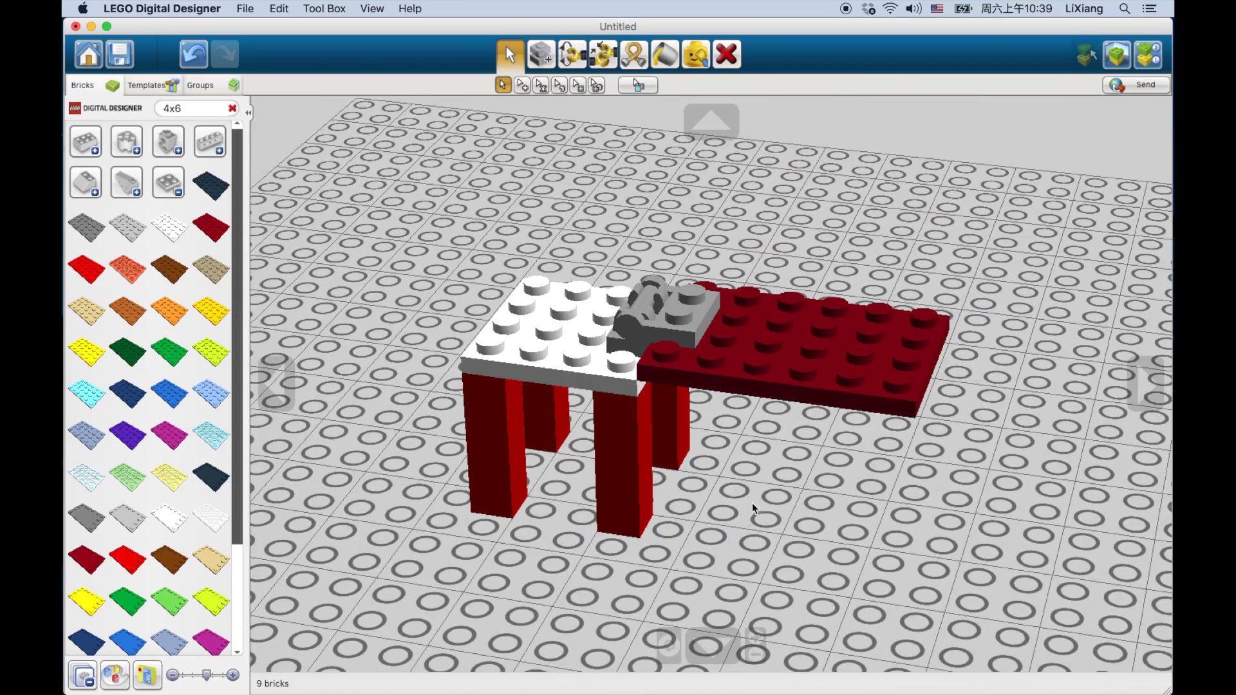
key("d")
left_click(755, 364)
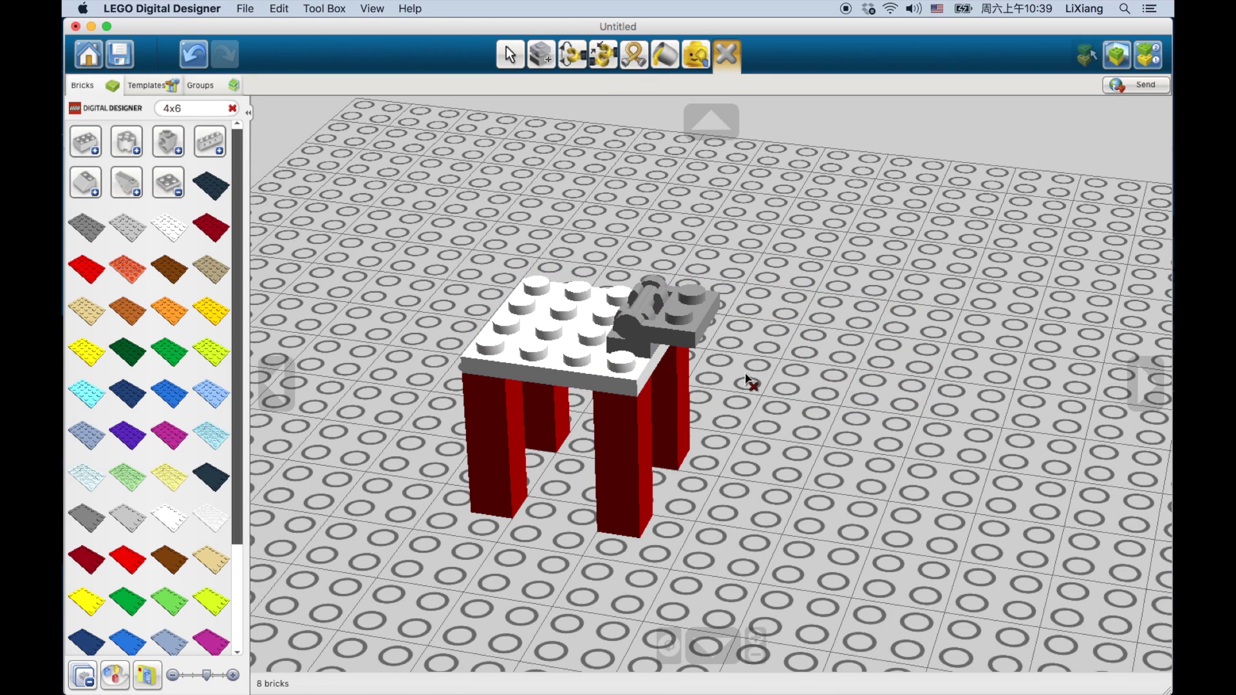
Step: Undo the deletion of the dark red 4x6 plate and recolour the plate bright red with the Paint tool
key("v")
key("super+z")
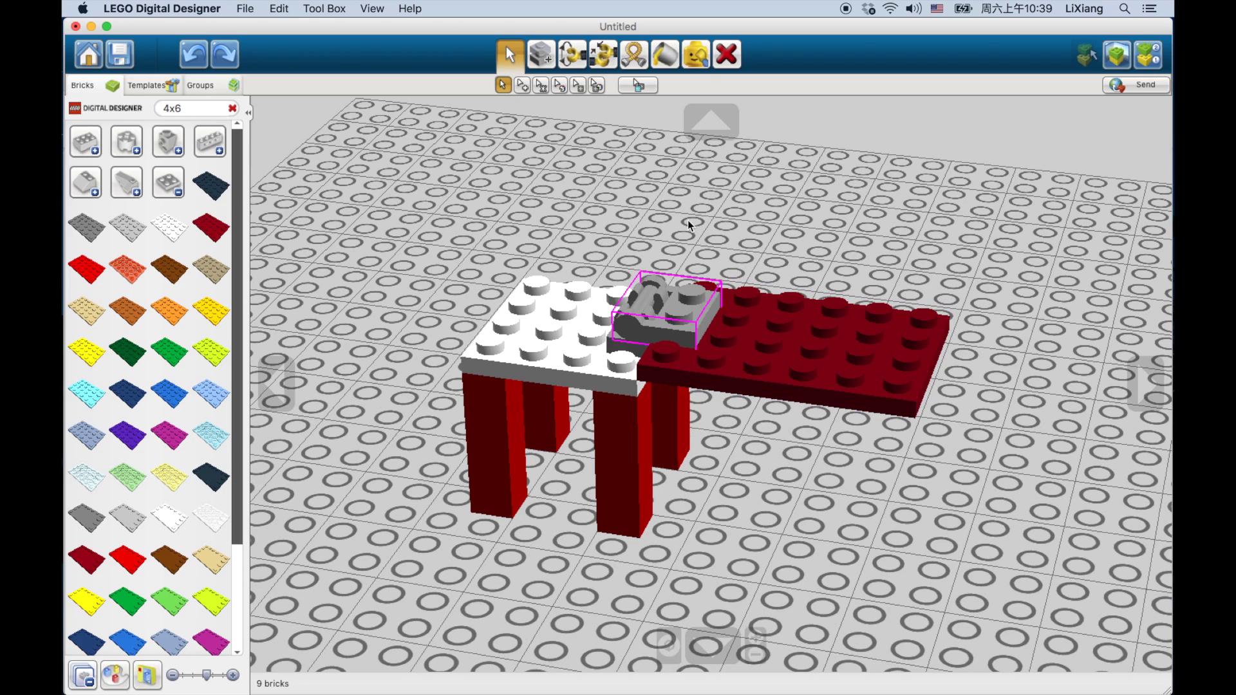
left_click(663, 53)
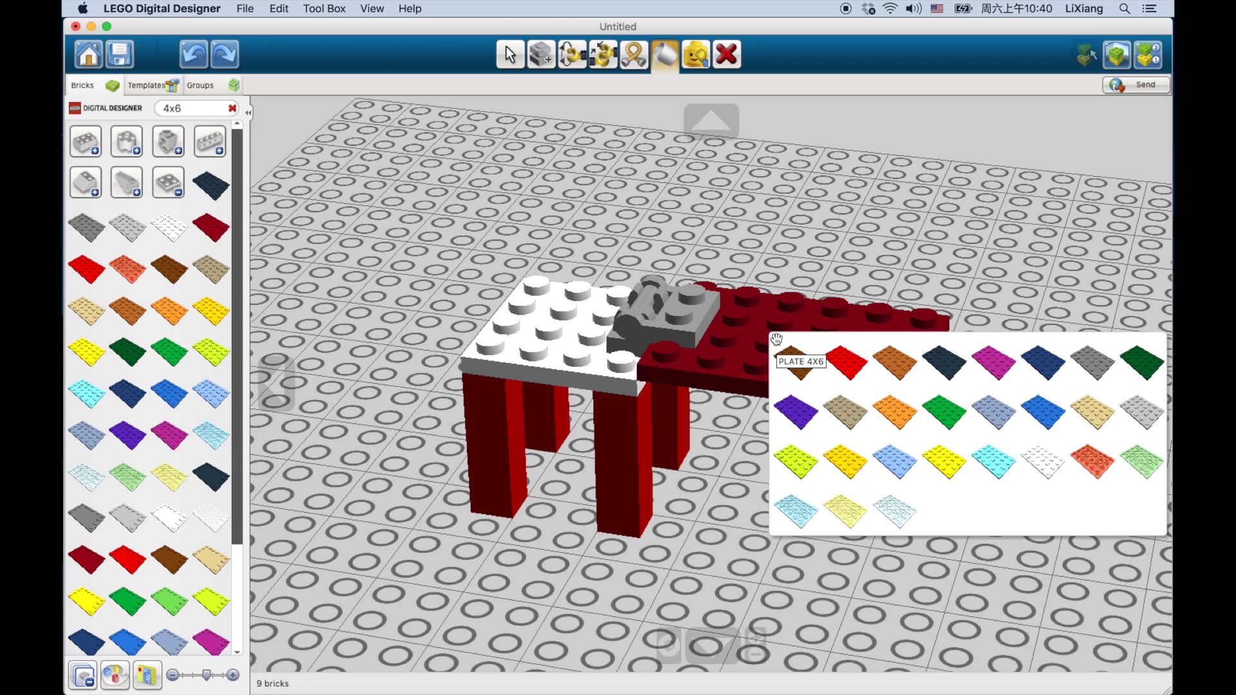
mouse_move(778, 347)
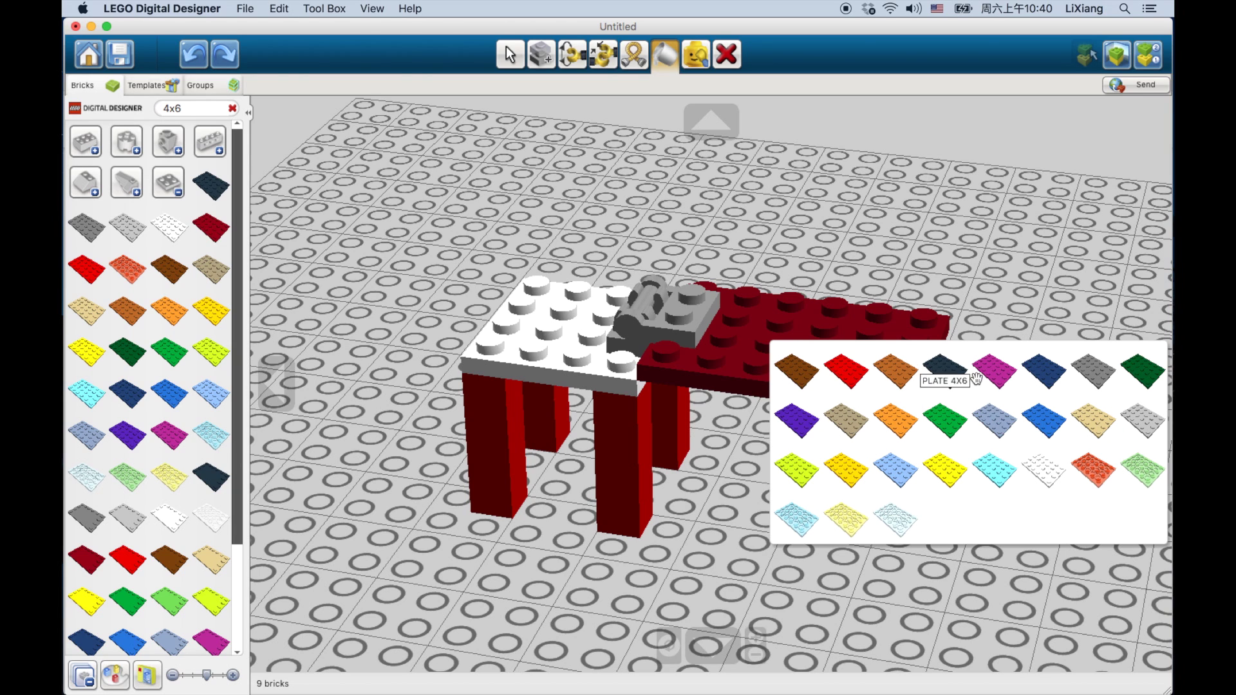
left_click(832, 376)
Step: Recolour the grey 1x2 stick plate on top of the hinge white
right_click_drag(642, 484, 691, 515)
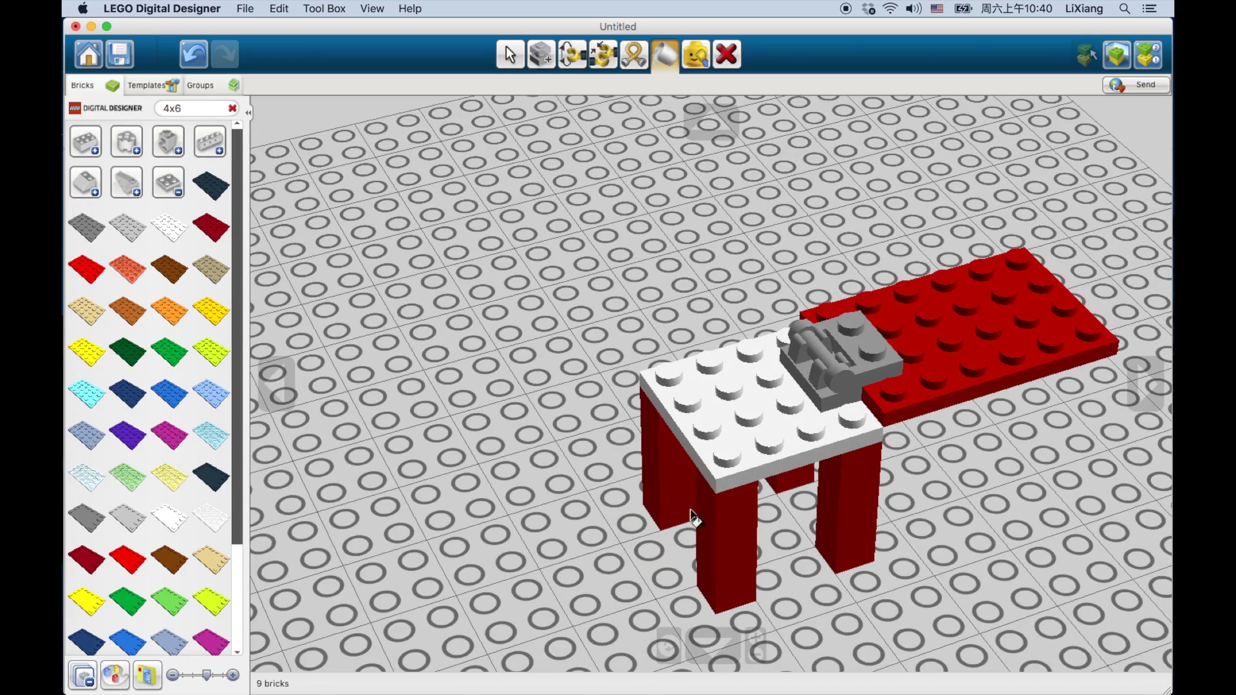
left_click(839, 386)
left_click(959, 428)
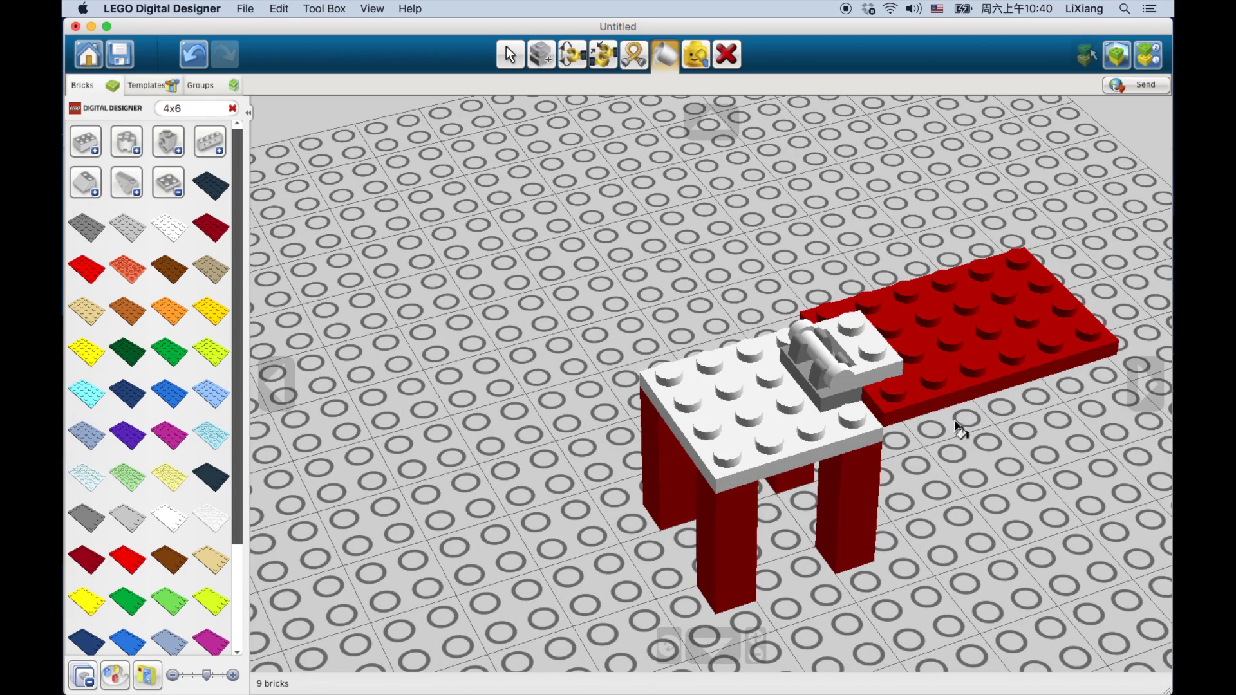
Step: Check the alternative colours offered for the 1x1x3 brick of the table's front leg
right_click_drag(752, 498, 704, 474)
left_click(702, 489)
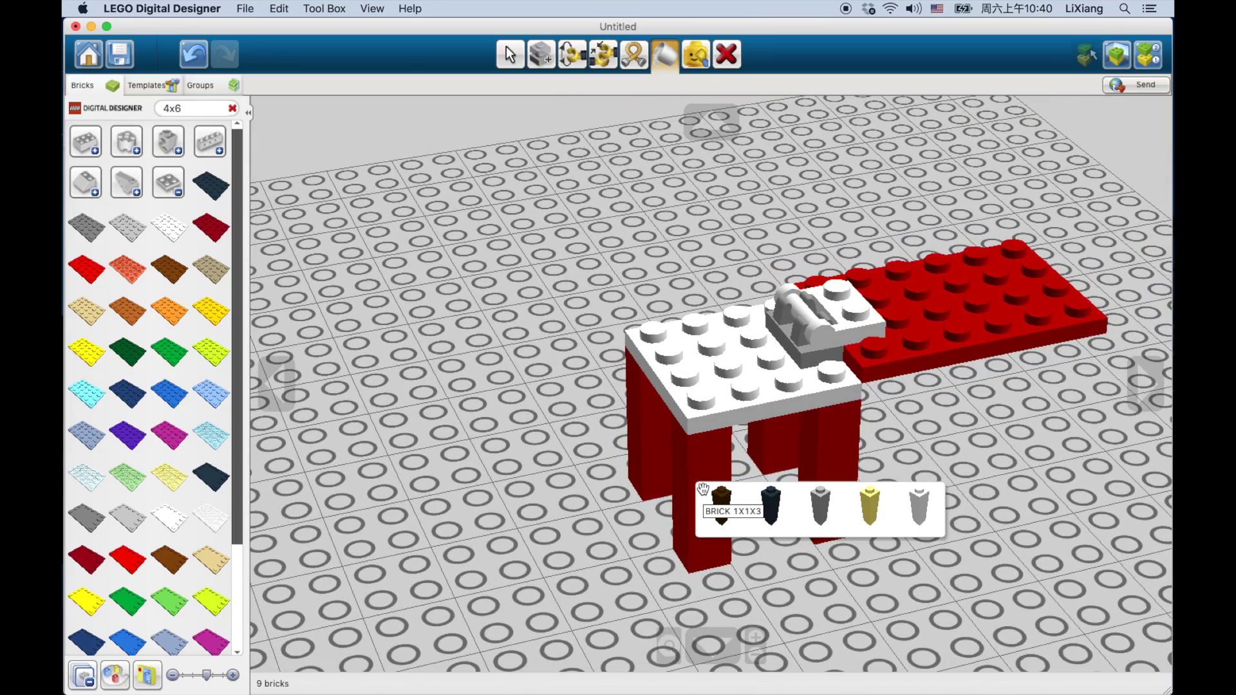
left_click(713, 479)
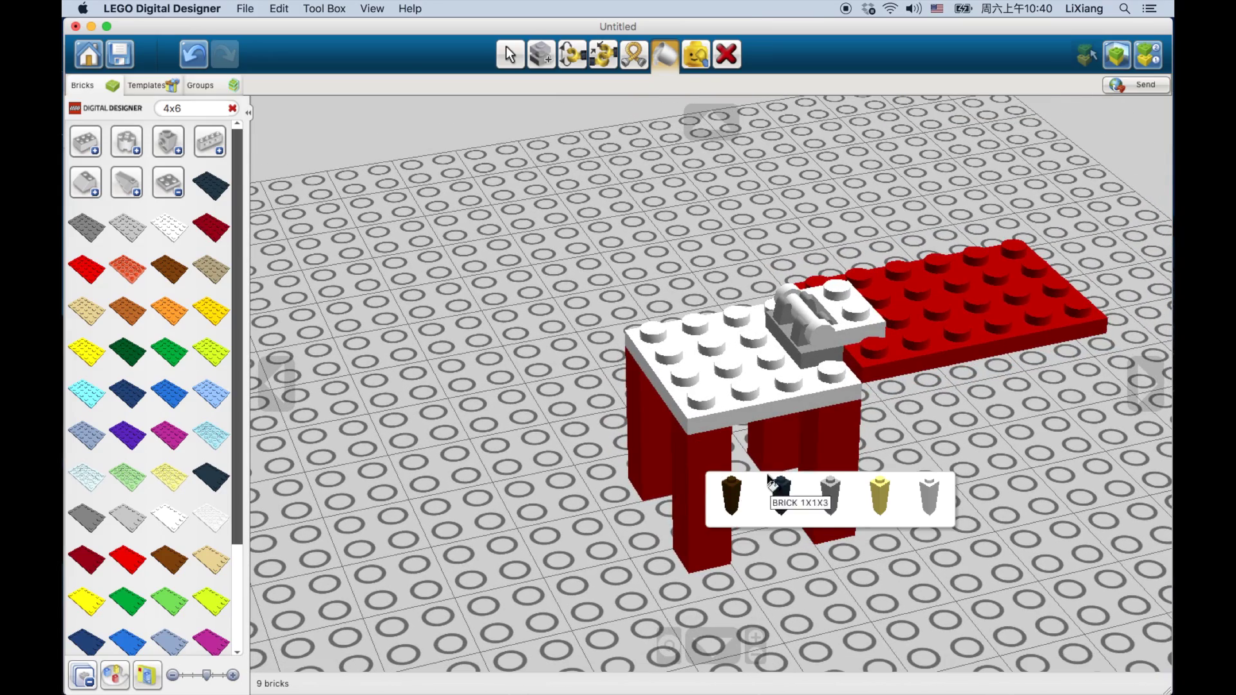
key("v")
Step: Swing the red 4x6 plate up into a backrest with the Hinge tool, at an angle of about 68.7 degrees
mouse_move(669, 514)
right_mouse_down()
mouse_move(722, 519)
mouse_move(676, 519)
right_mouse_up()
right_click_drag(682, 458, 745, 540)
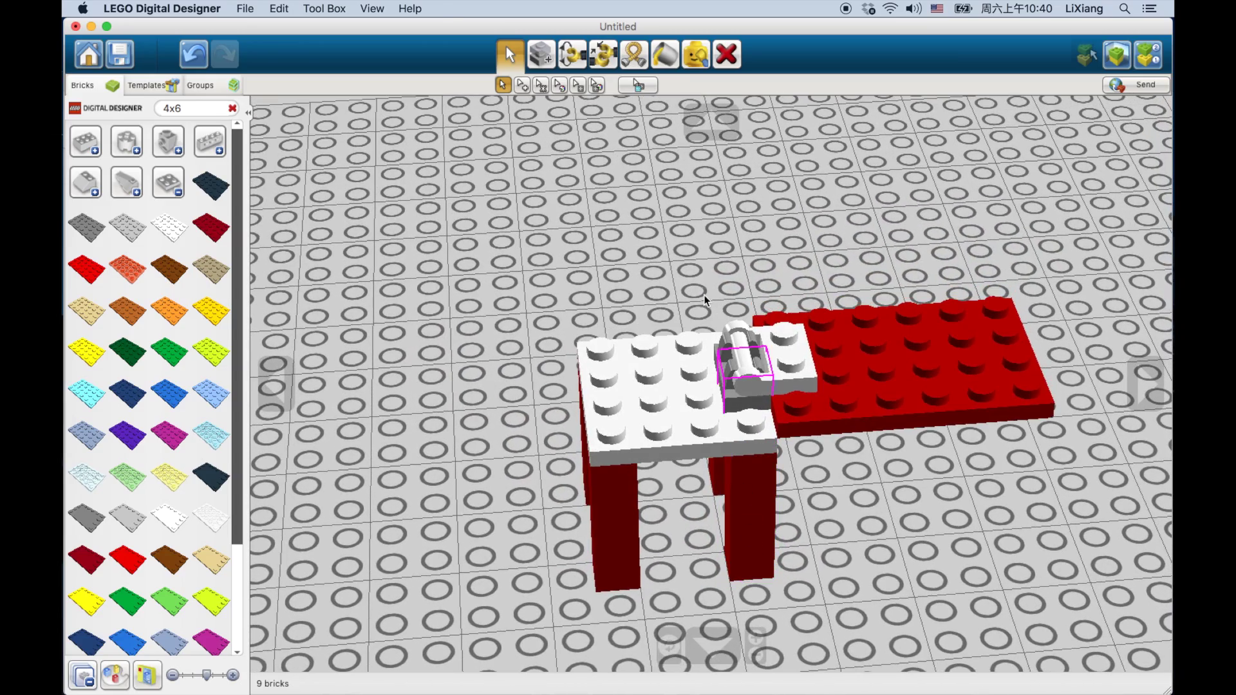
left_click(570, 62)
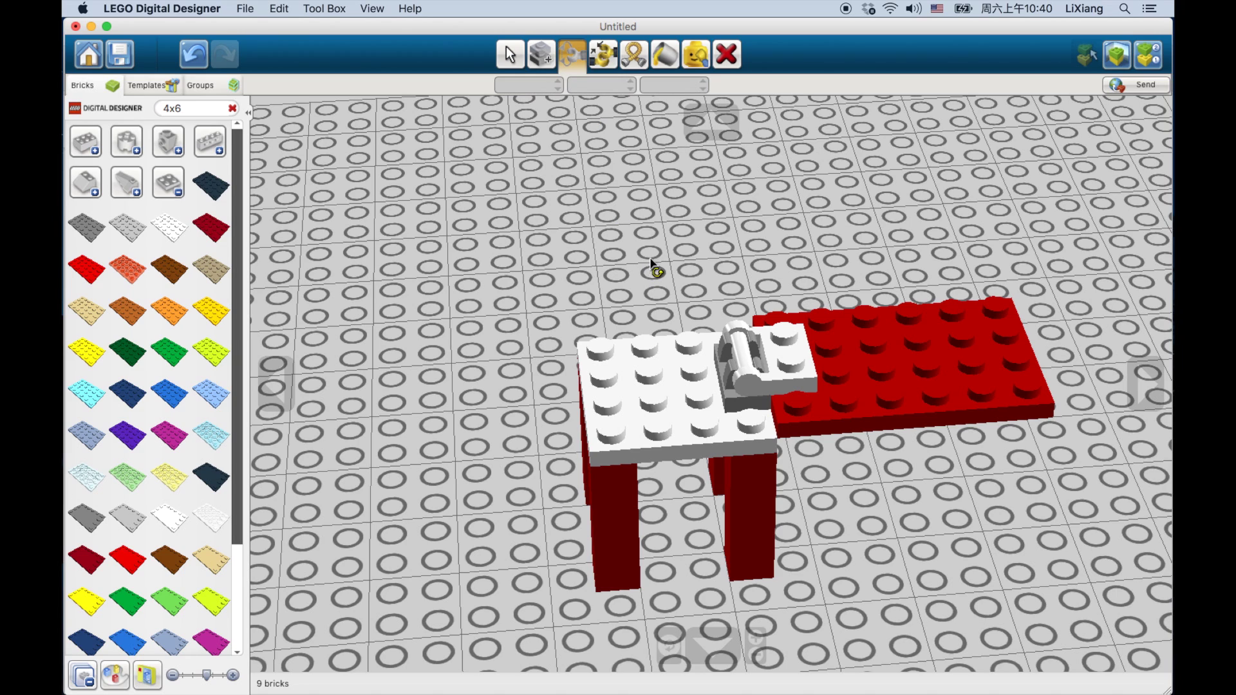
left_click(745, 361)
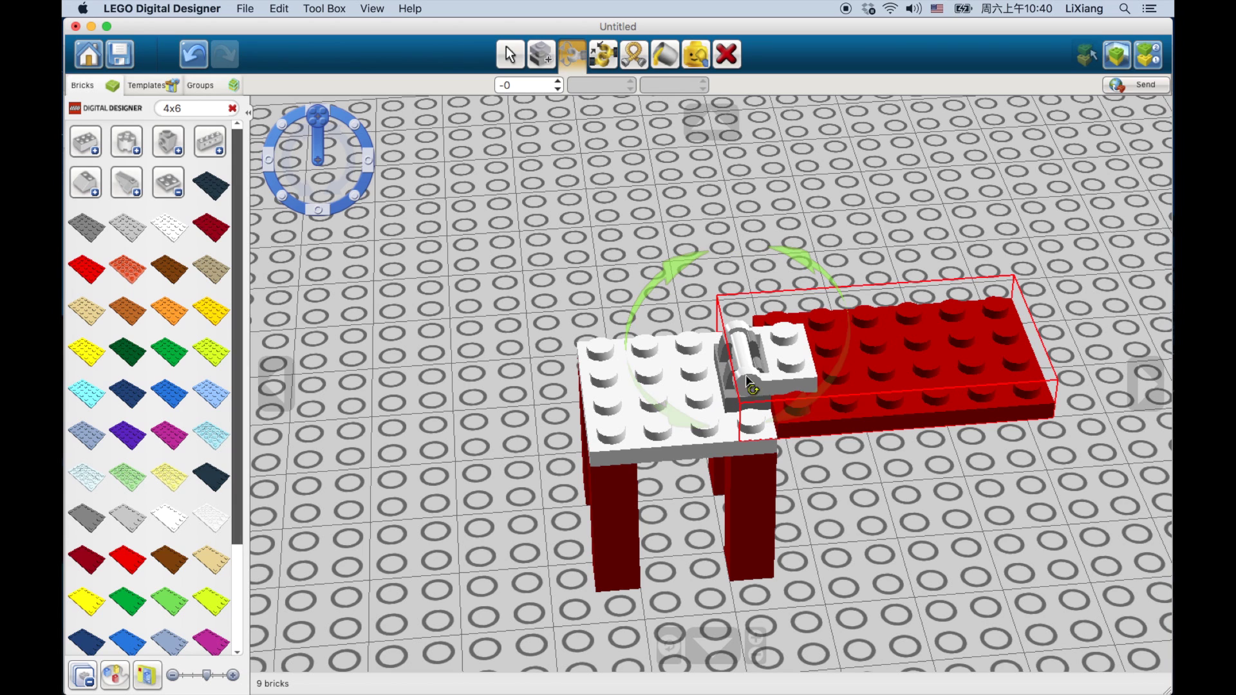
left_click_drag(681, 269, 544, 305)
left_click_drag(803, 260, 316, 120)
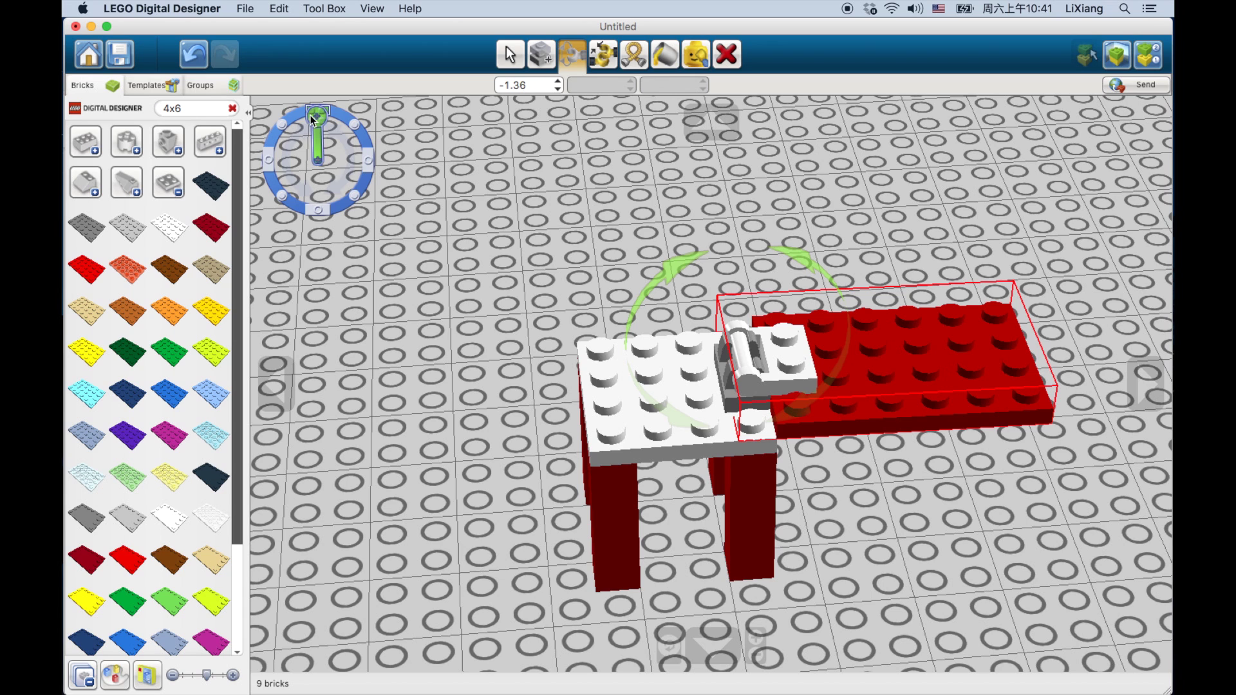
left_click_drag(319, 117, 364, 146)
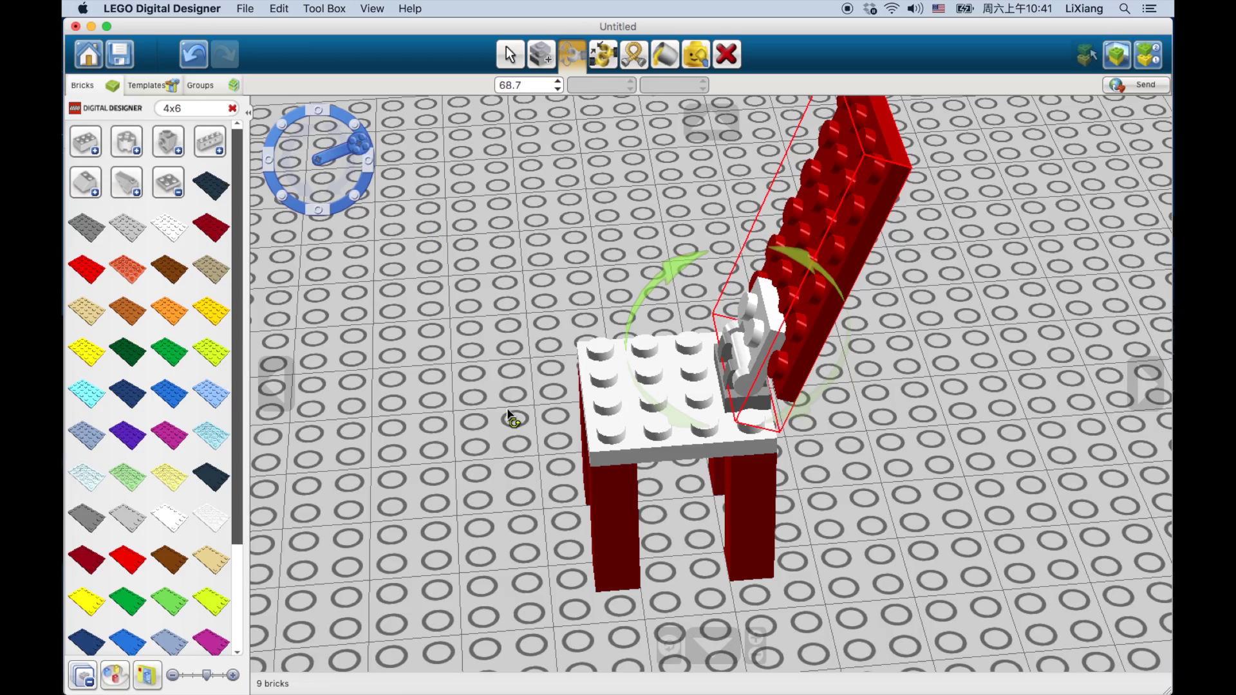
right_click_drag(513, 419, 608, 475)
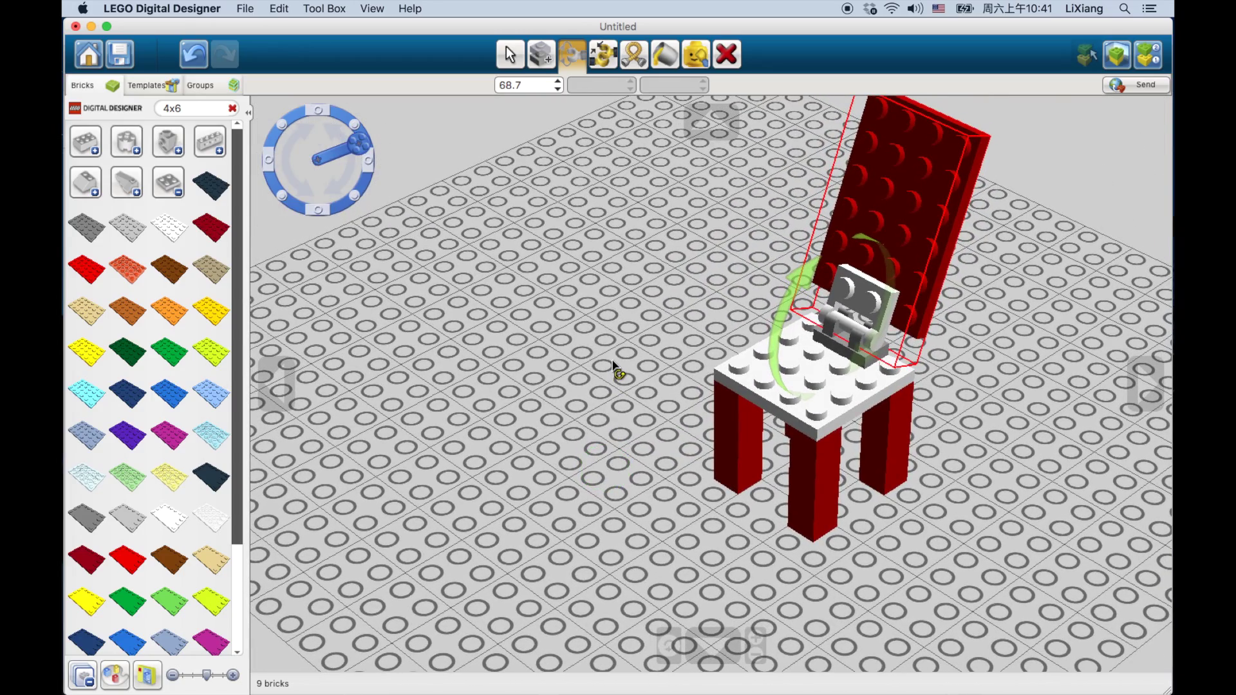
right_click_drag(634, 364, 420, 403)
left_click(509, 54)
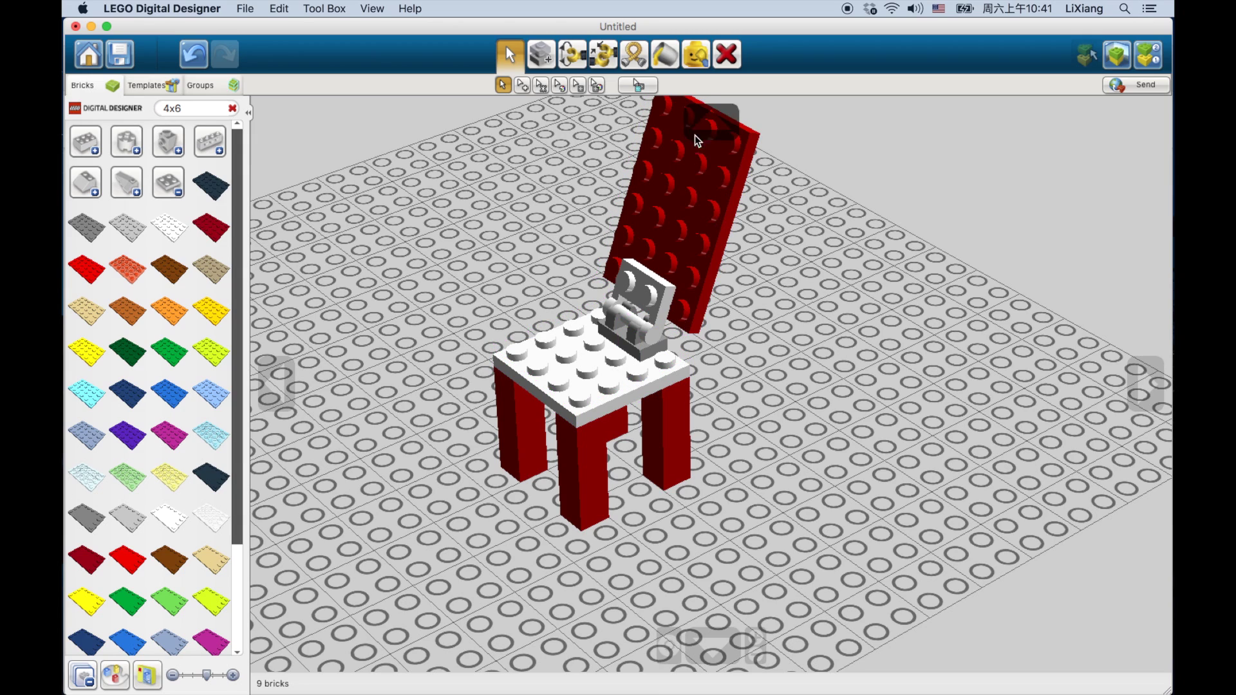
Step: Hide the white seat plate and the hinge's white upper plate with the Hide tool and restore all hidden bricks
left_click(692, 56)
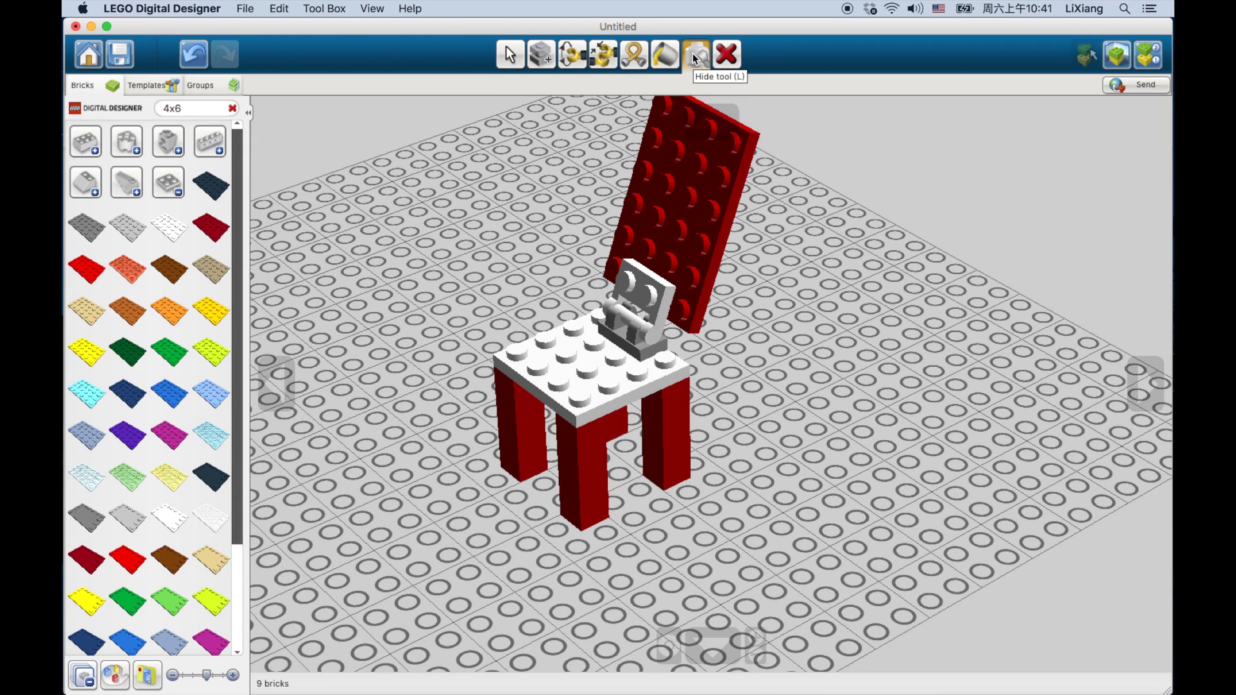
left_click(585, 380)
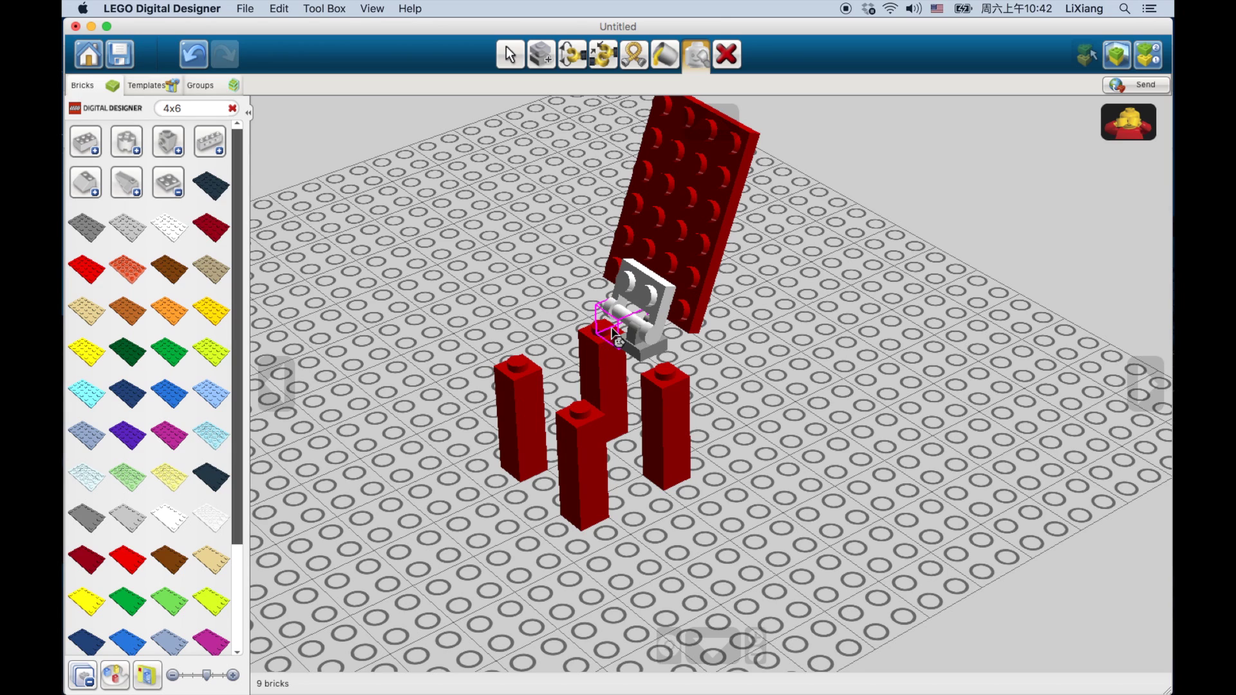
left_click_drag(628, 360, 695, 476)
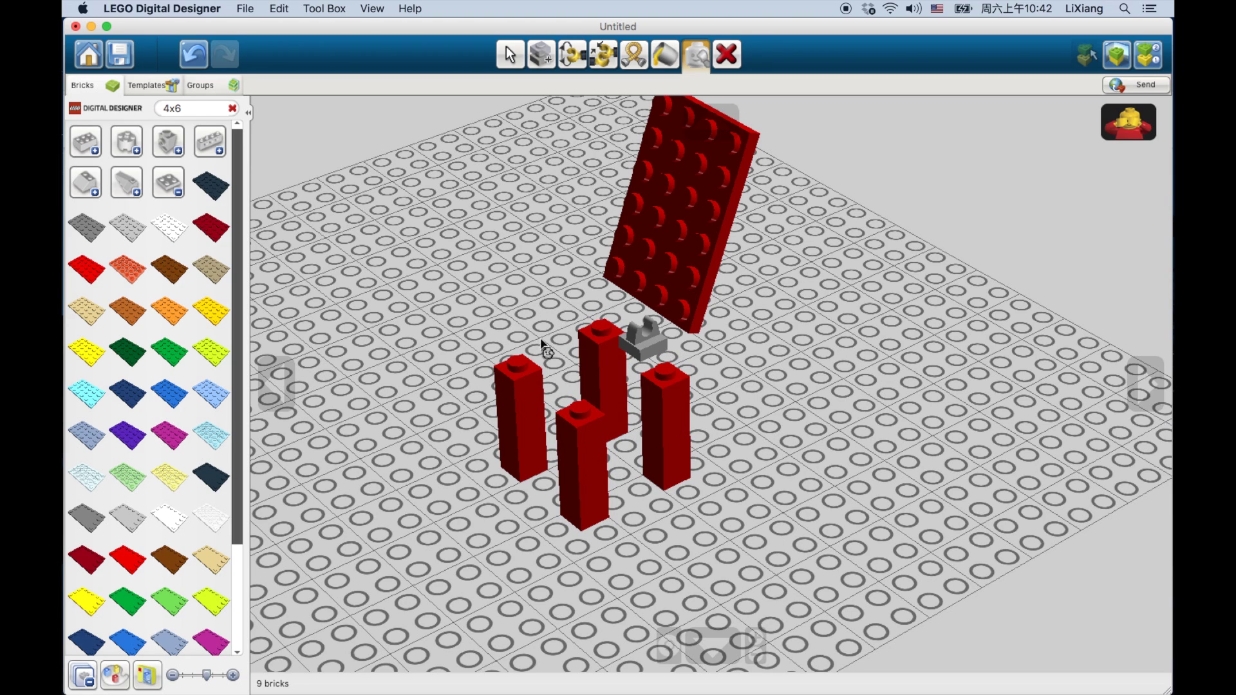
left_click(1129, 133)
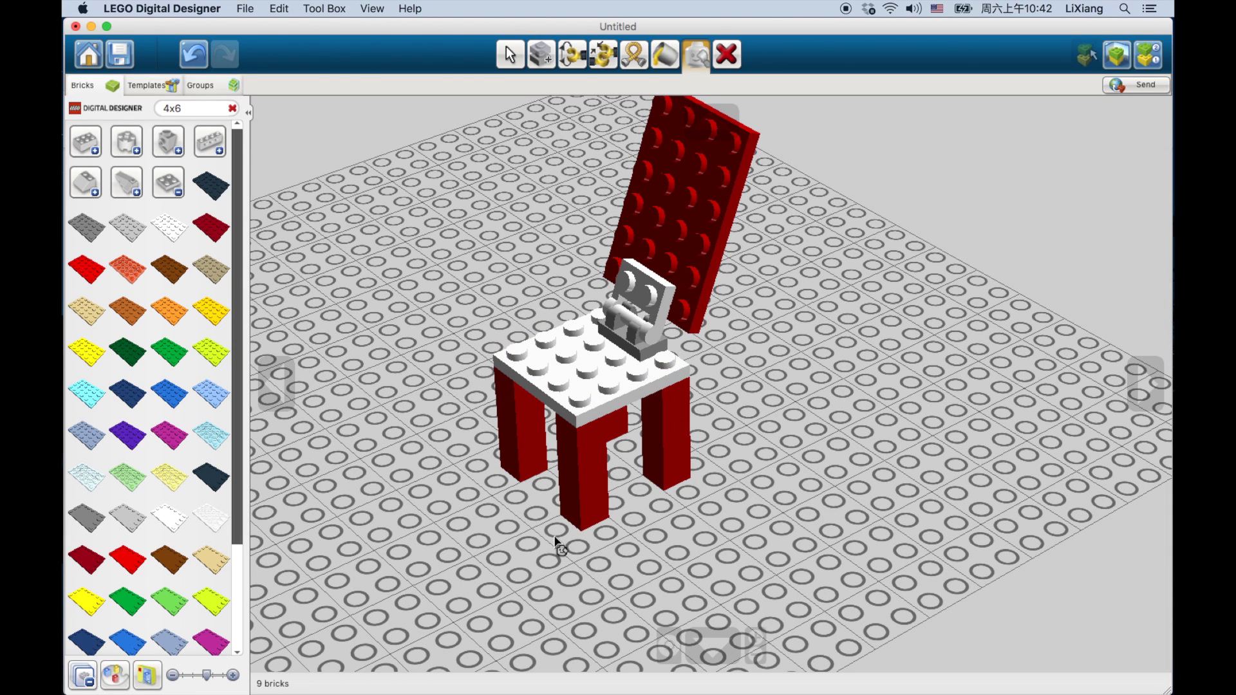
Step: Select all bricks of the chair and create a new group from them
right_click_drag(550, 529, 657, 536)
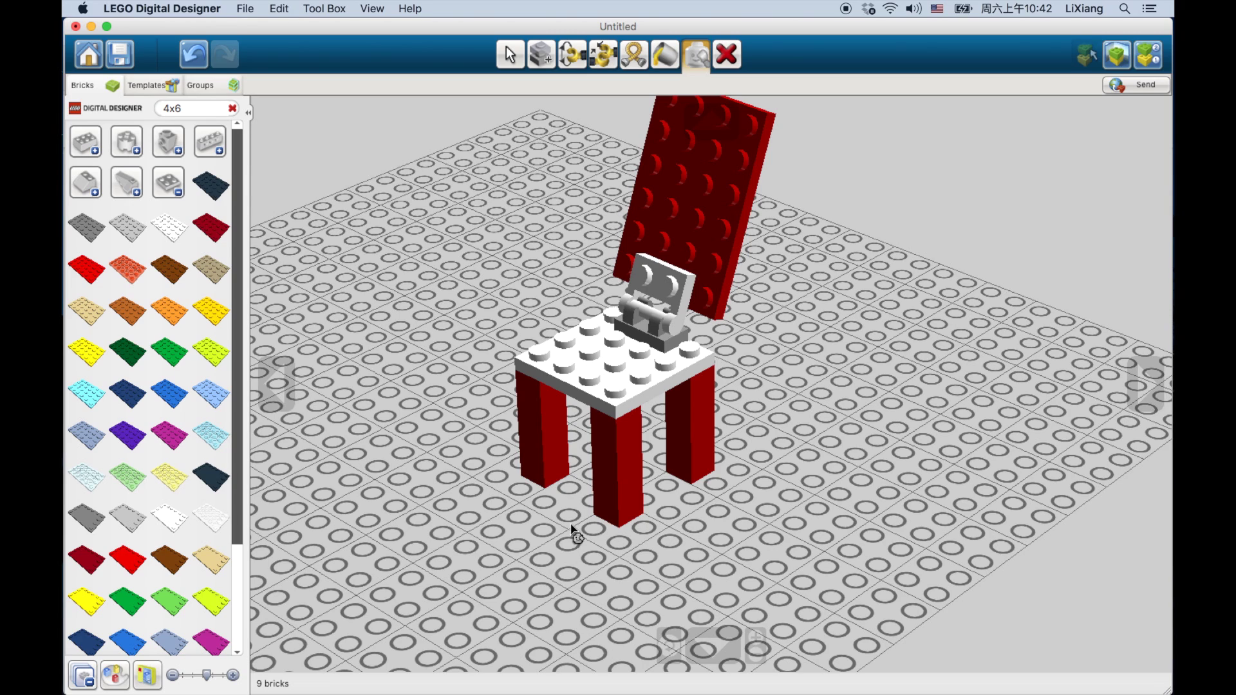
right_click_drag(470, 543, 423, 437)
left_click(199, 85)
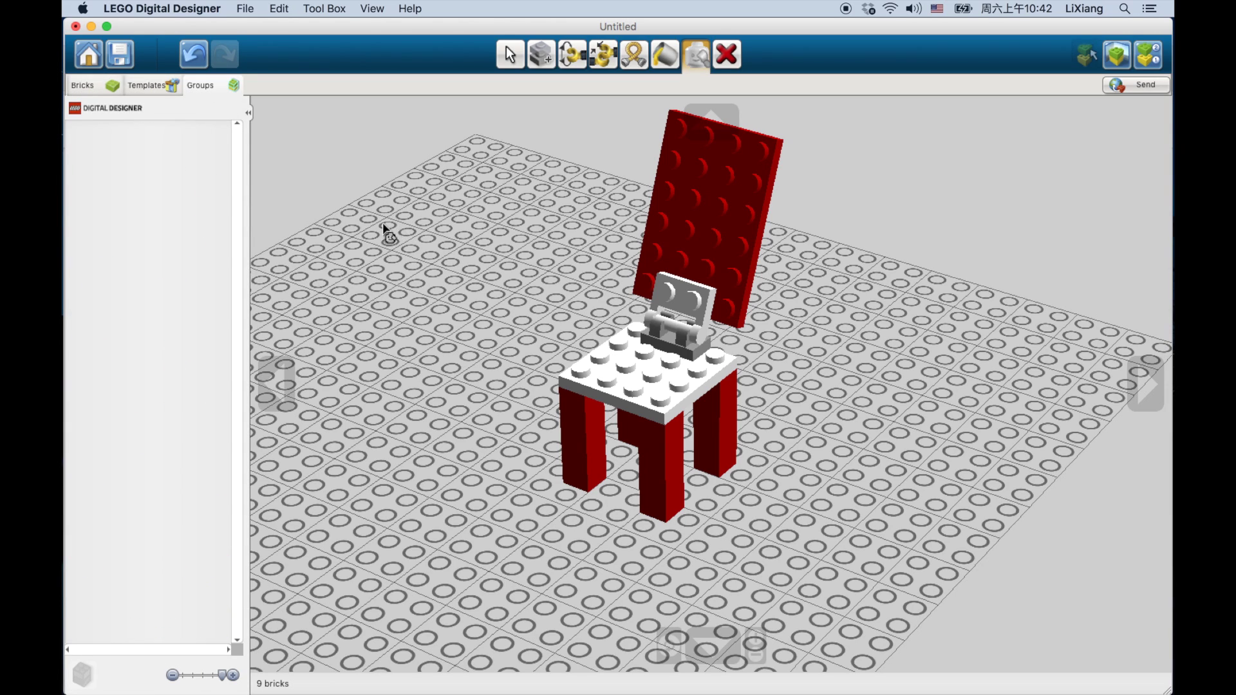
left_click(107, 90)
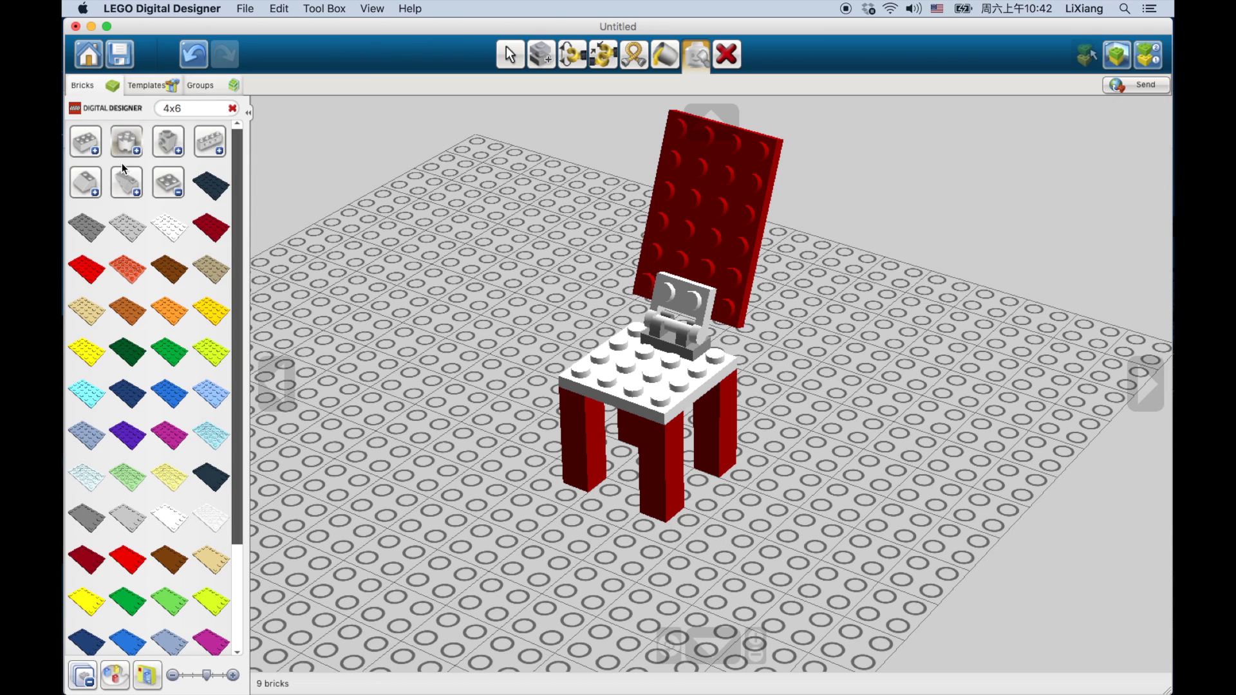
left_click(206, 85)
scroll(469, 250, "down", 5)
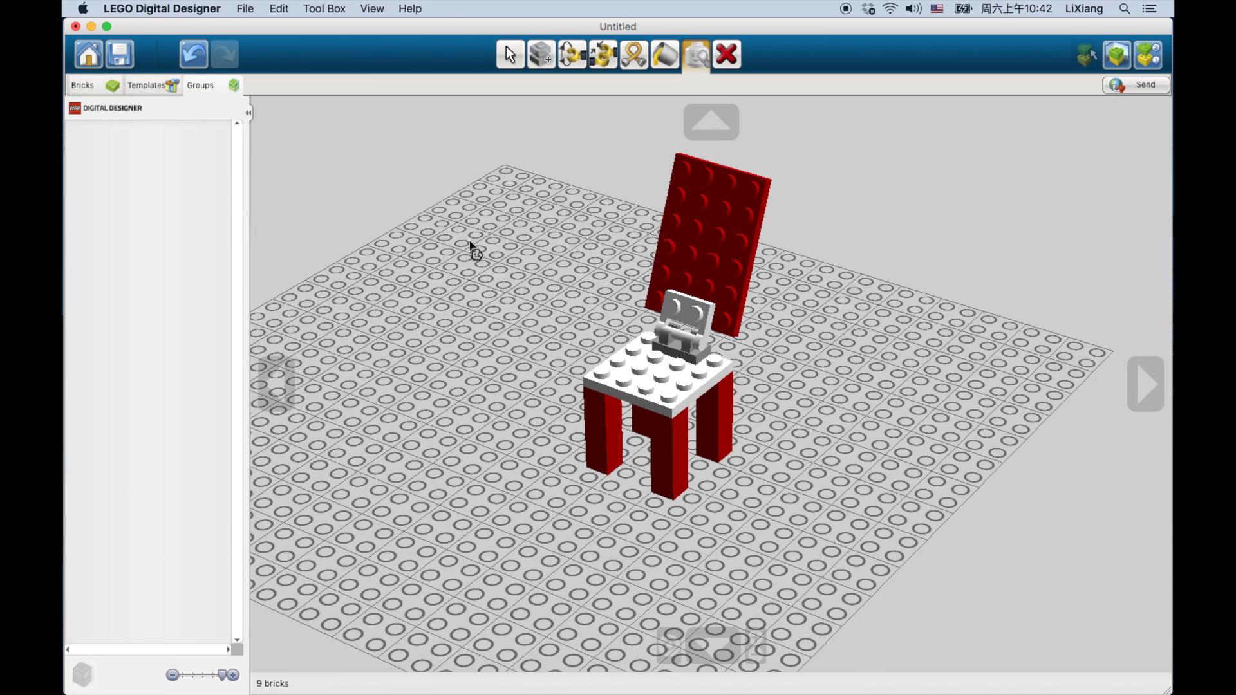
key("v")
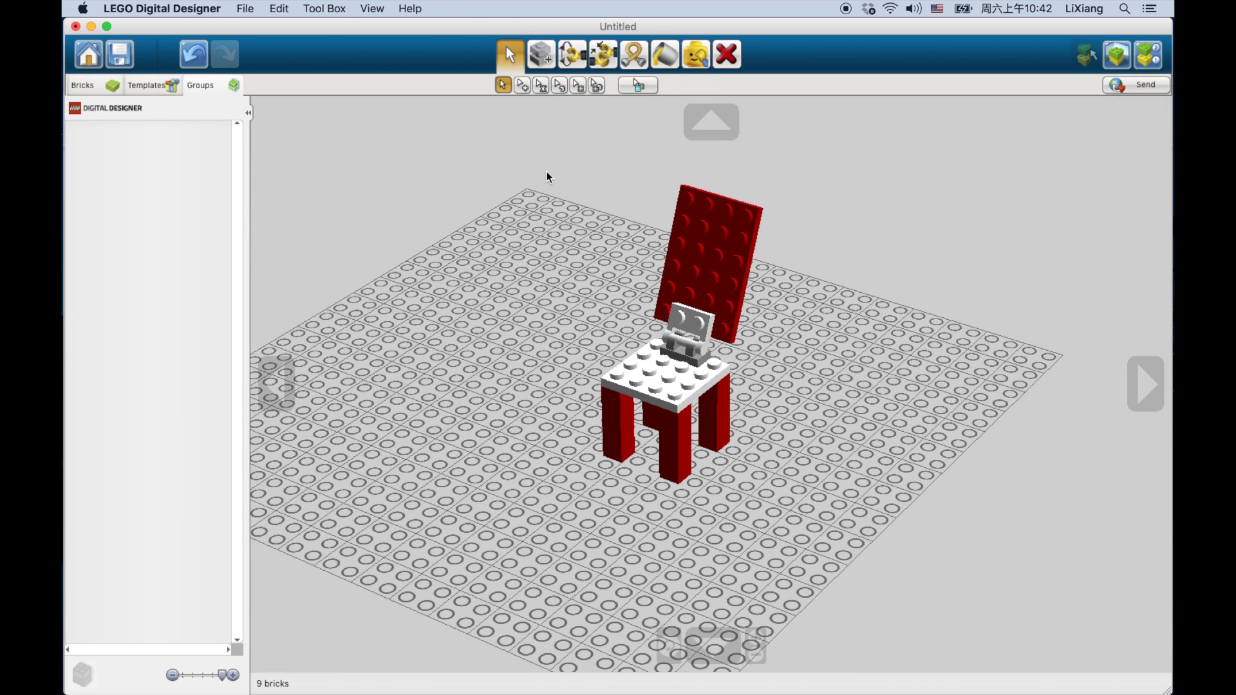
left_click_drag(541, 154, 830, 566)
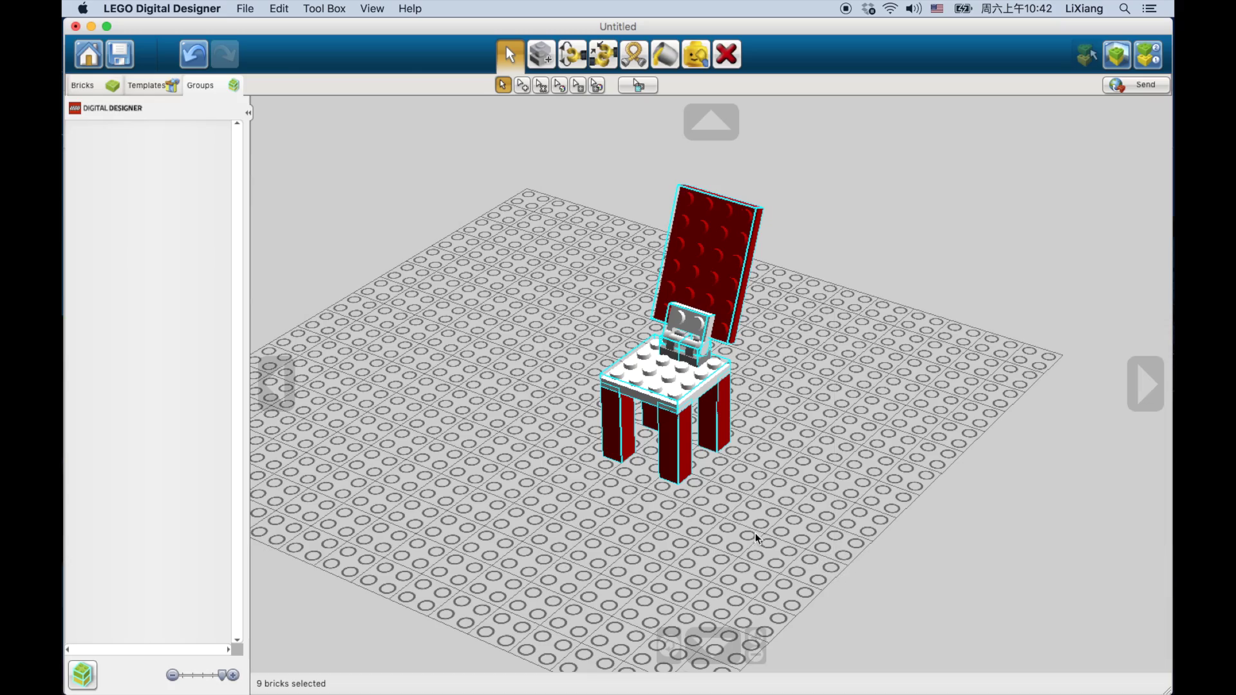
right_click_drag(540, 443, 647, 534)
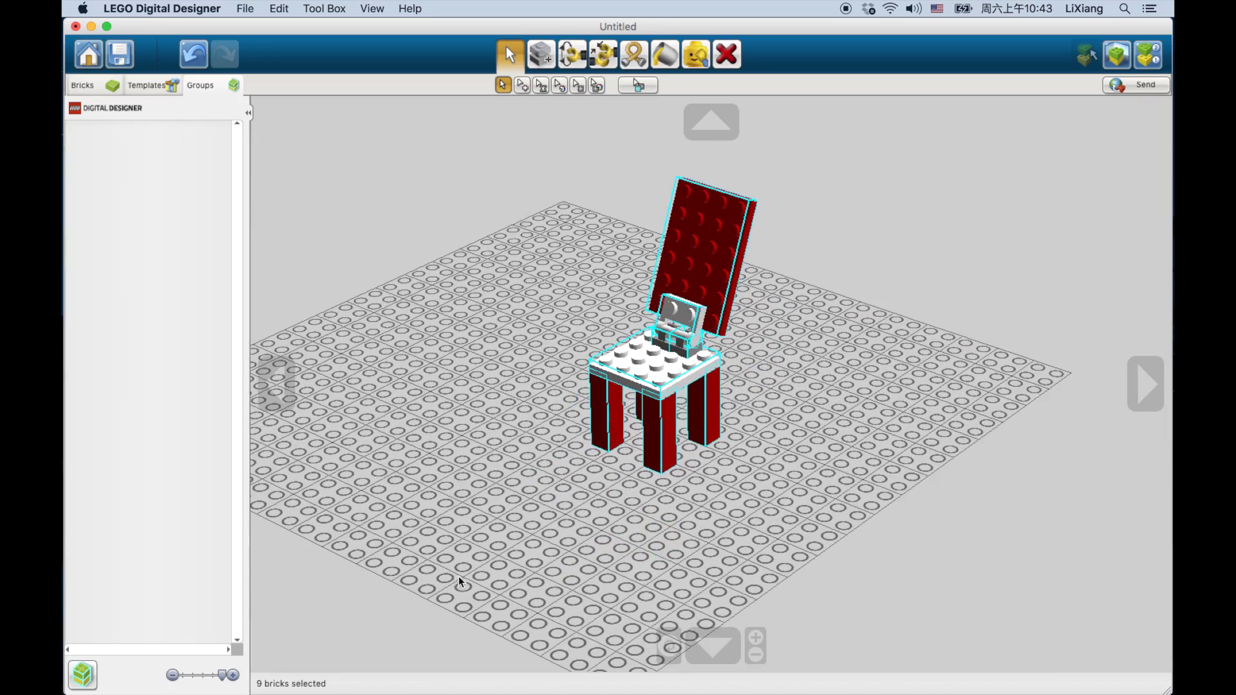
left_click(81, 677)
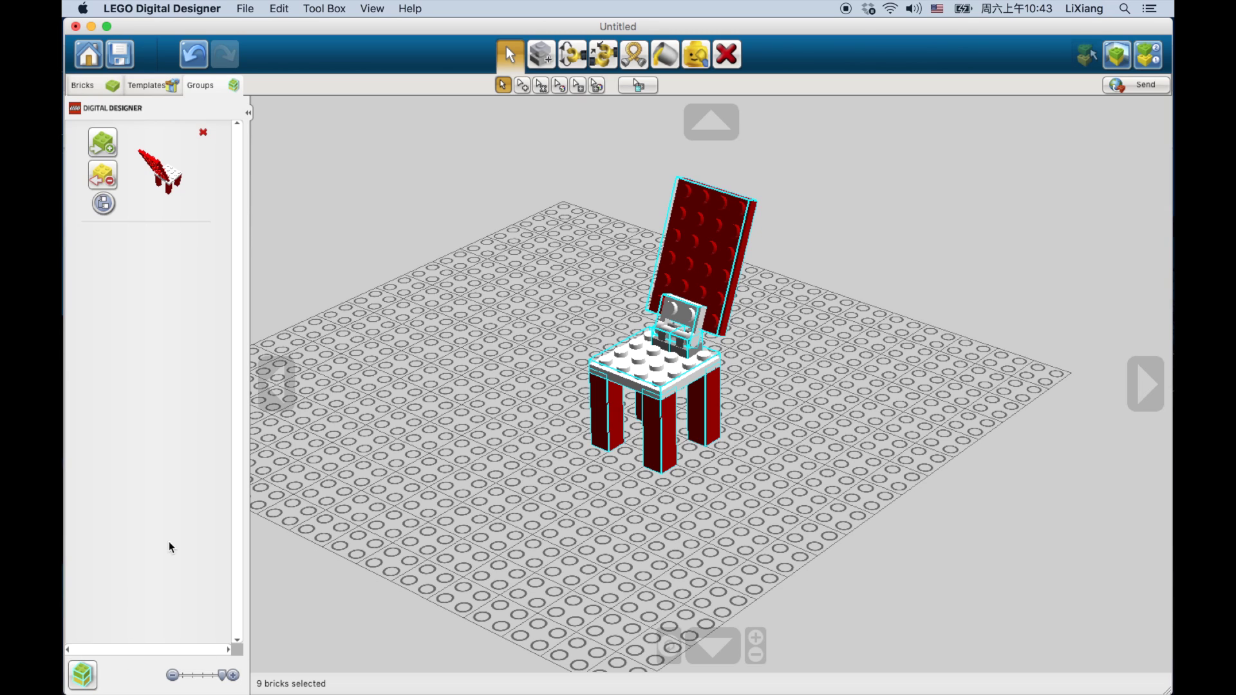
left_click(187, 182)
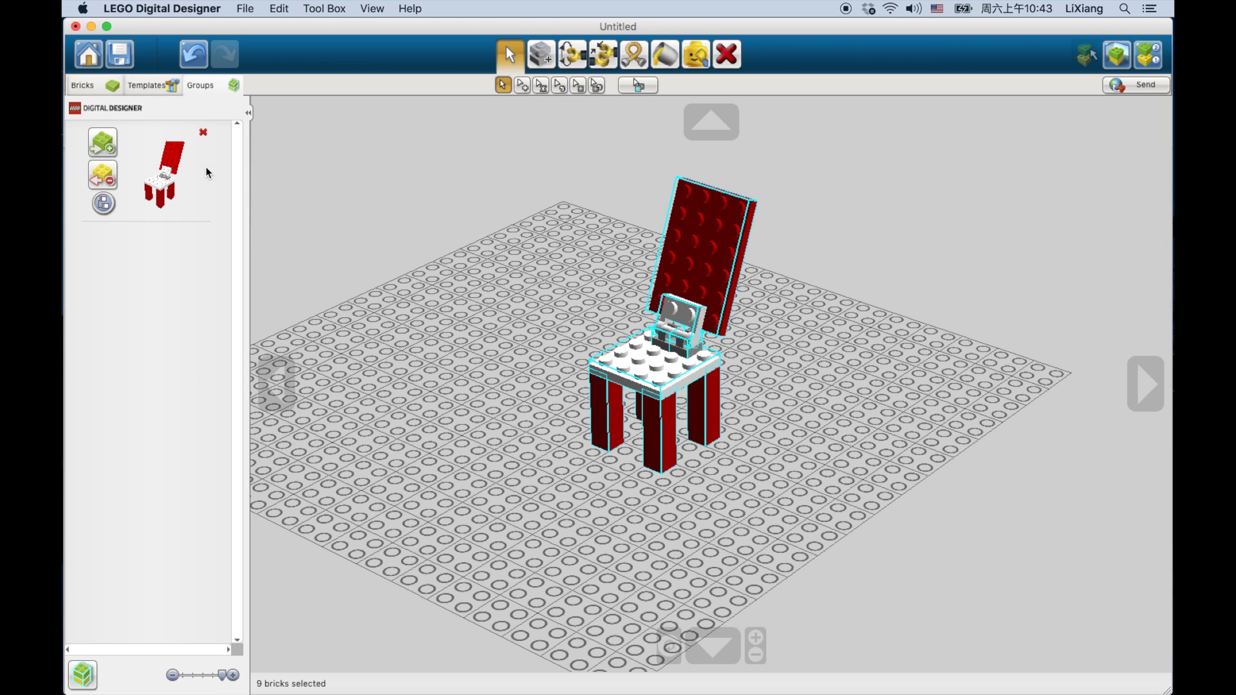
left_click(178, 183)
Step: Place a white 4x6 plate on the baseplate beside the chair
left_click(109, 87)
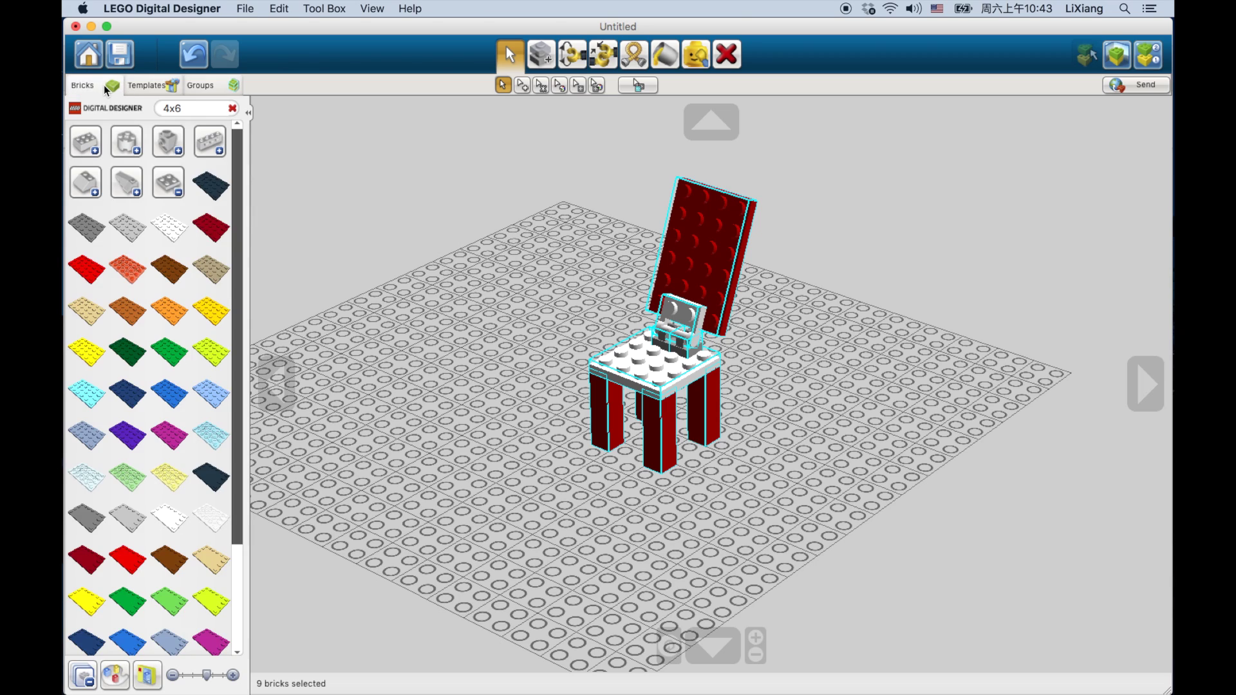
left_click(170, 227)
left_click(457, 503)
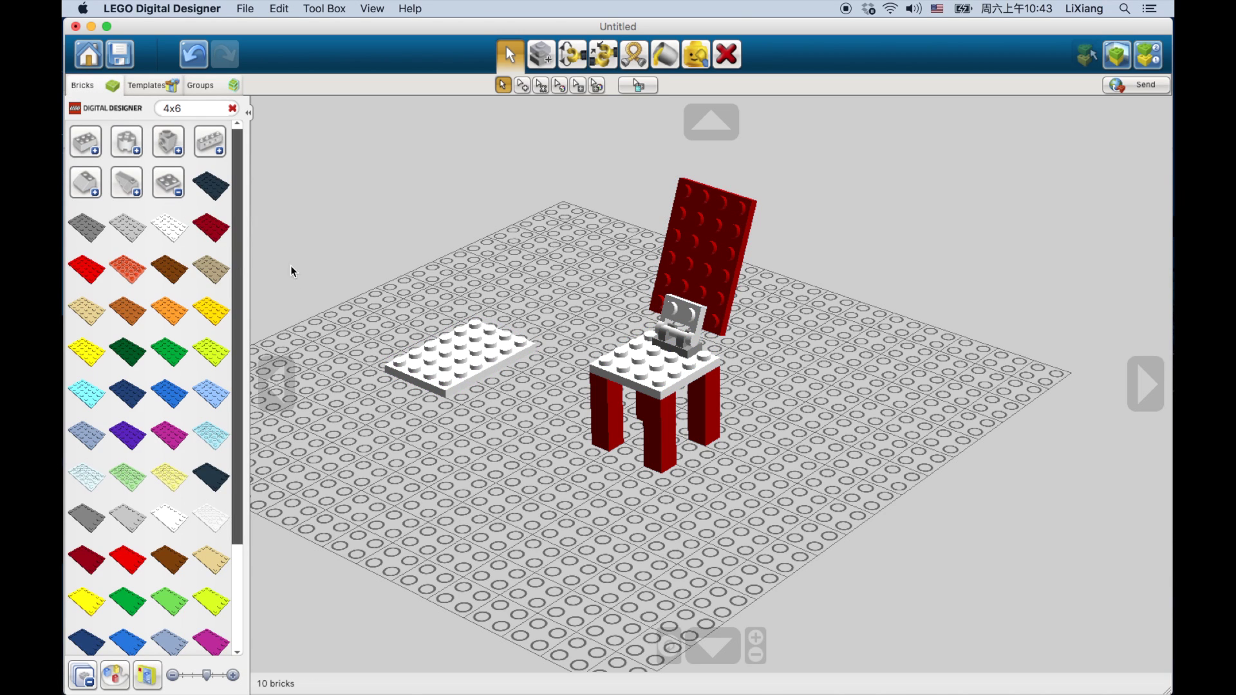
Step: Copy the white 4x6 plate and paste four copies at separate spots around the chair
key("super+c")
key("super+v")
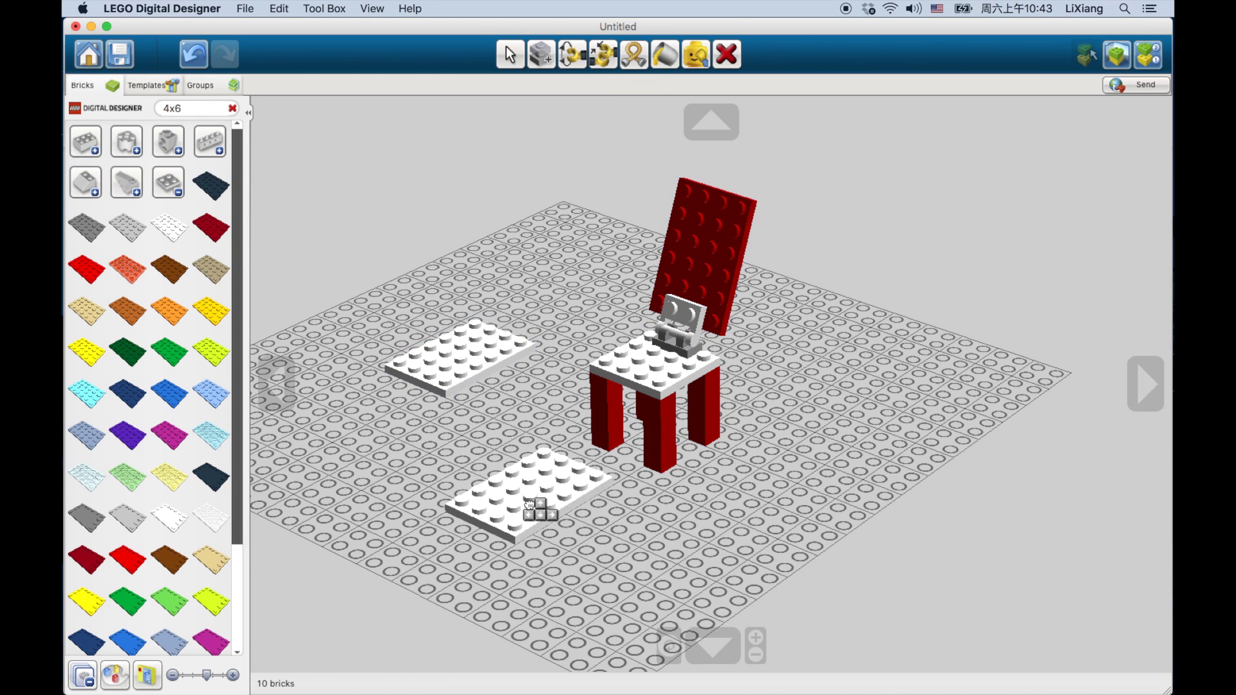
left_click(669, 547)
key("super+v")
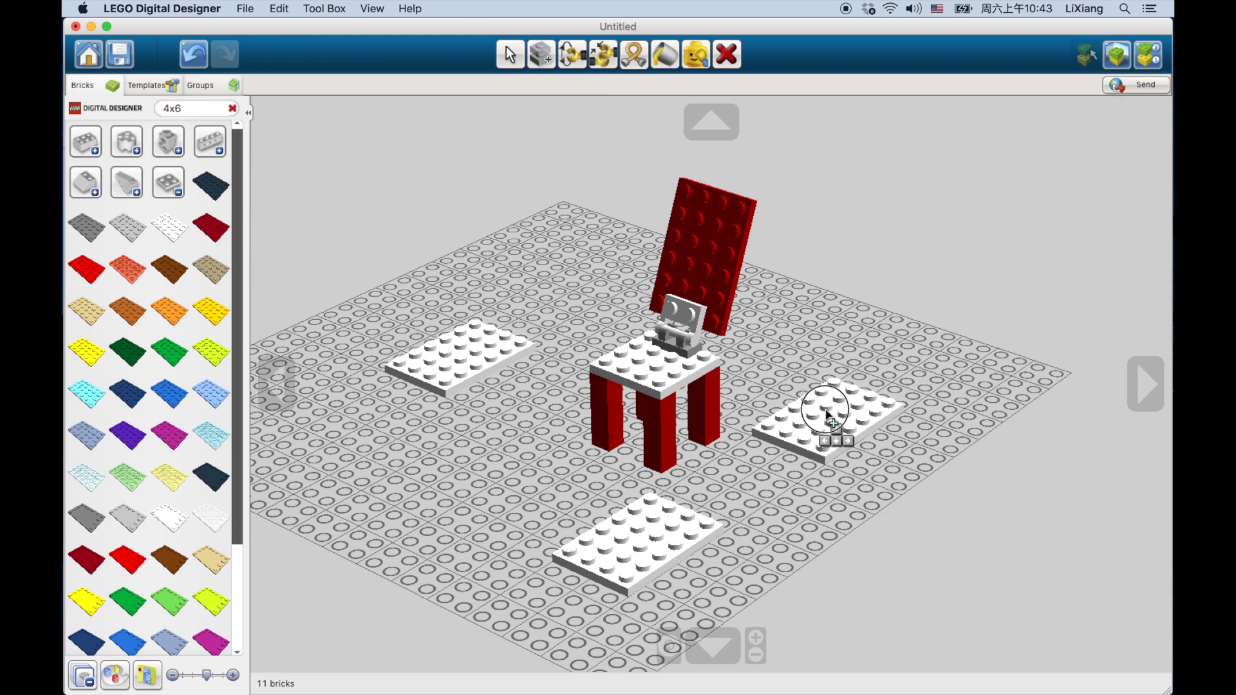
left_click(820, 404)
key("super+v")
left_click(782, 325)
key("super+v")
left_click(503, 490)
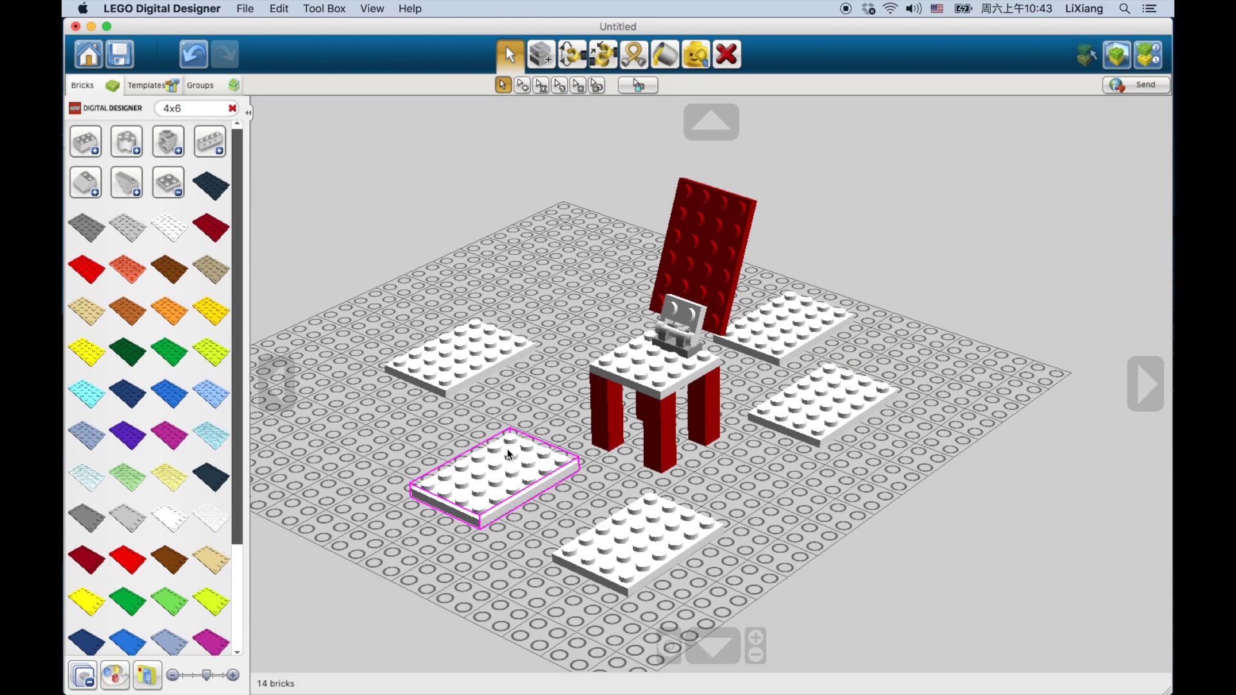
Step: Place a red 4x6 plate on the front edge of the chair's white seat, sticking out from it
left_click(86, 269)
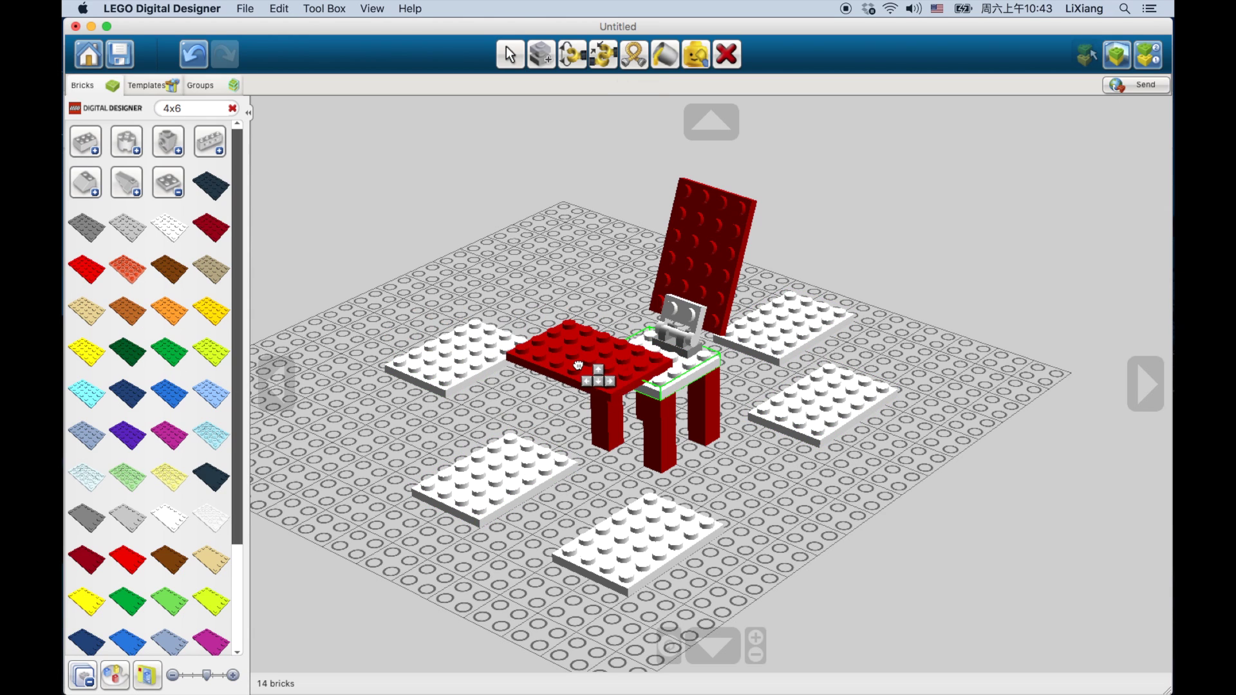
left_click(578, 366)
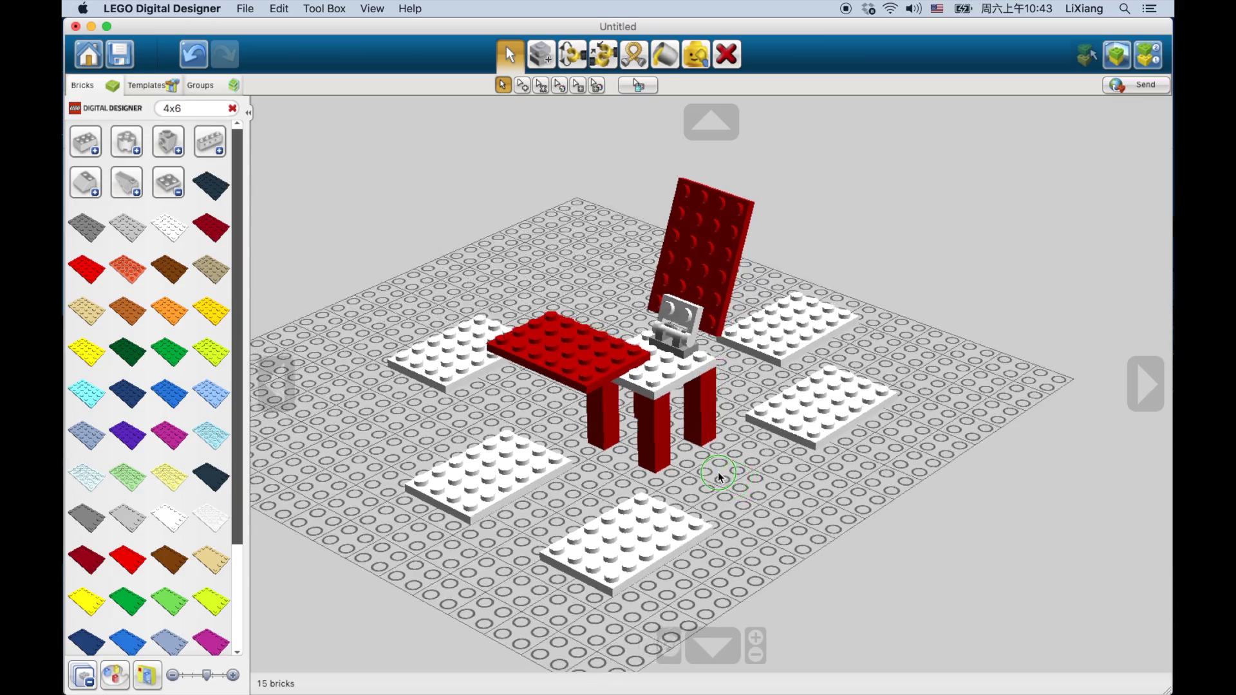
right_click_drag(725, 469, 774, 453)
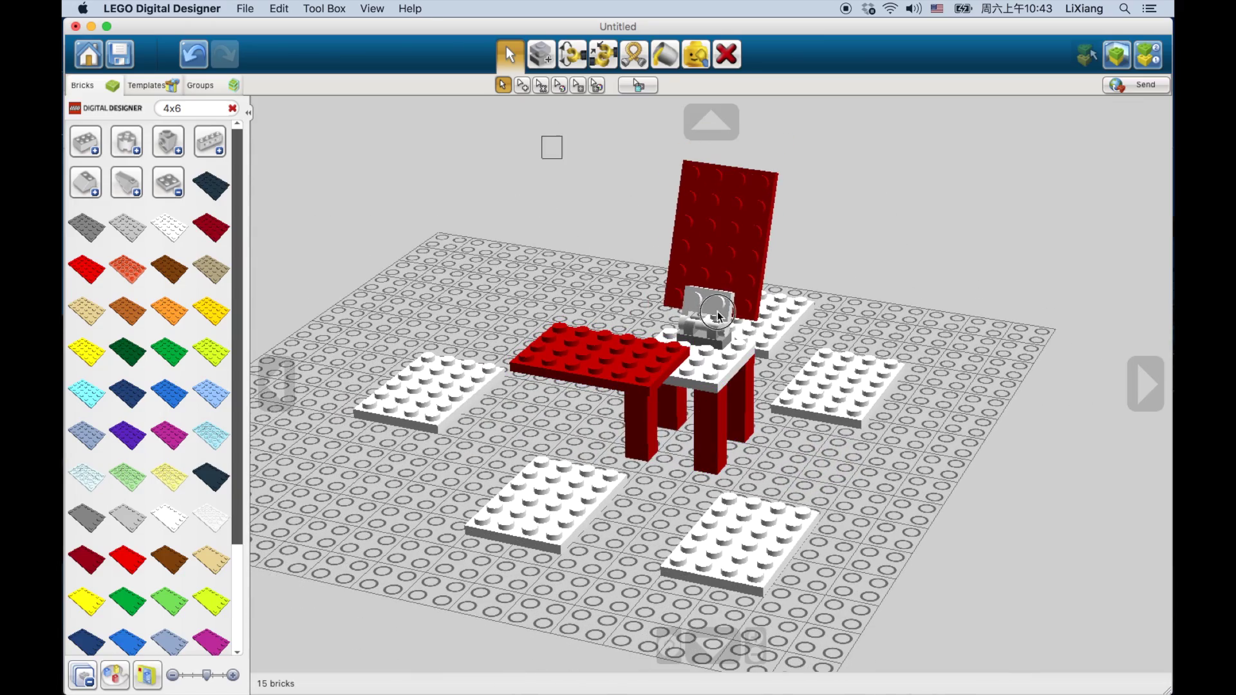
Step: Select the chair as a whole through its group and move it to a free spot on the baseplate, away from the red plate
left_click_drag(717, 316, 871, 592)
right_click_drag(871, 585, 794, 510)
left_click(794, 510)
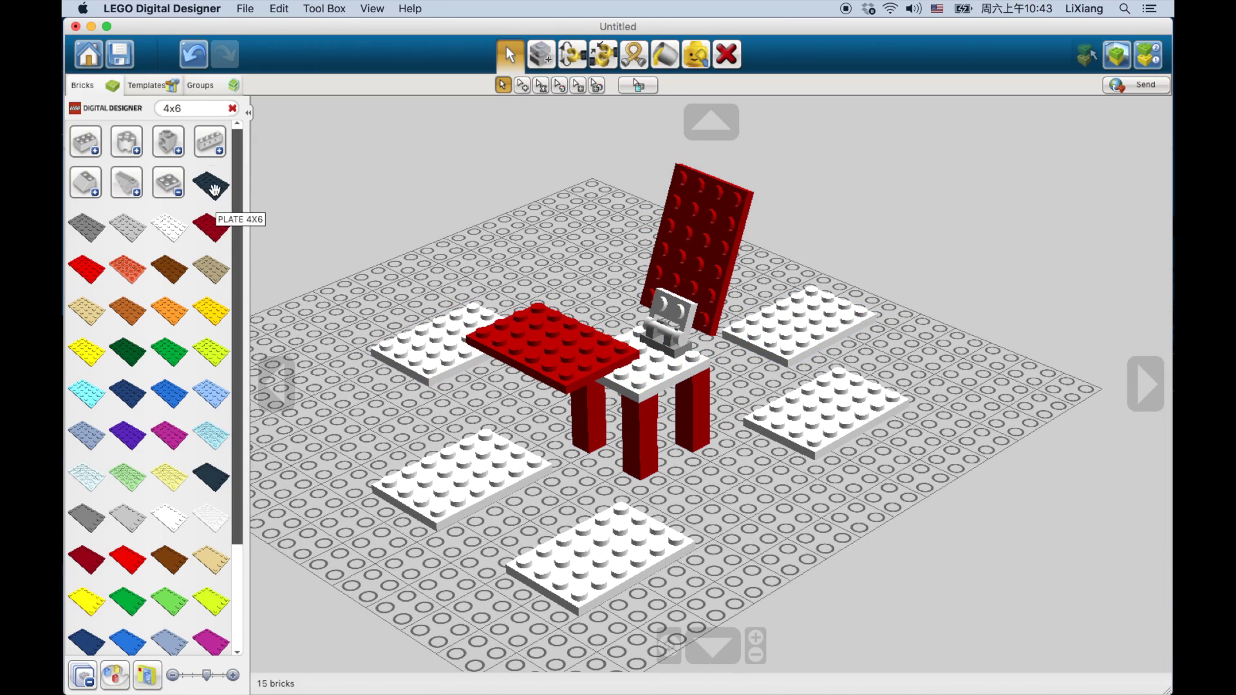
left_click(199, 85)
left_click(168, 170)
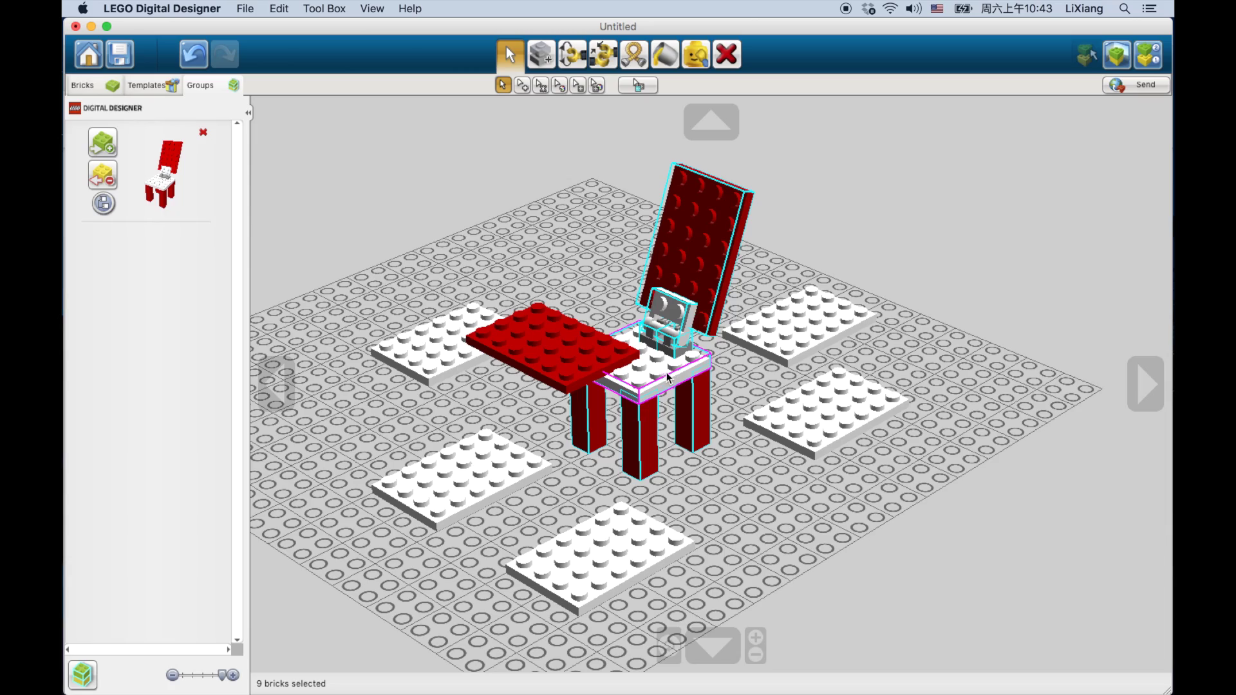
left_click_drag(663, 372, 342, 404)
right_click_drag(451, 495, 521, 415)
Step: Select all bricks of the chair through its group and store them as a new template
left_click(147, 85)
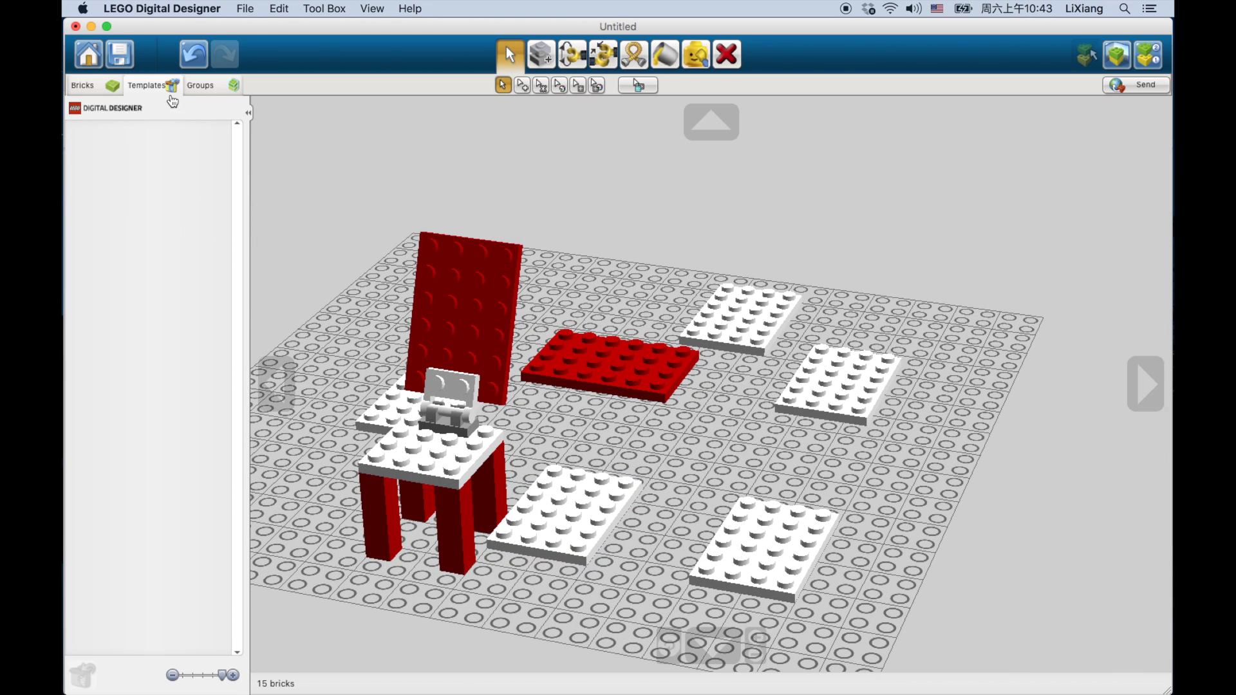
left_click(200, 88)
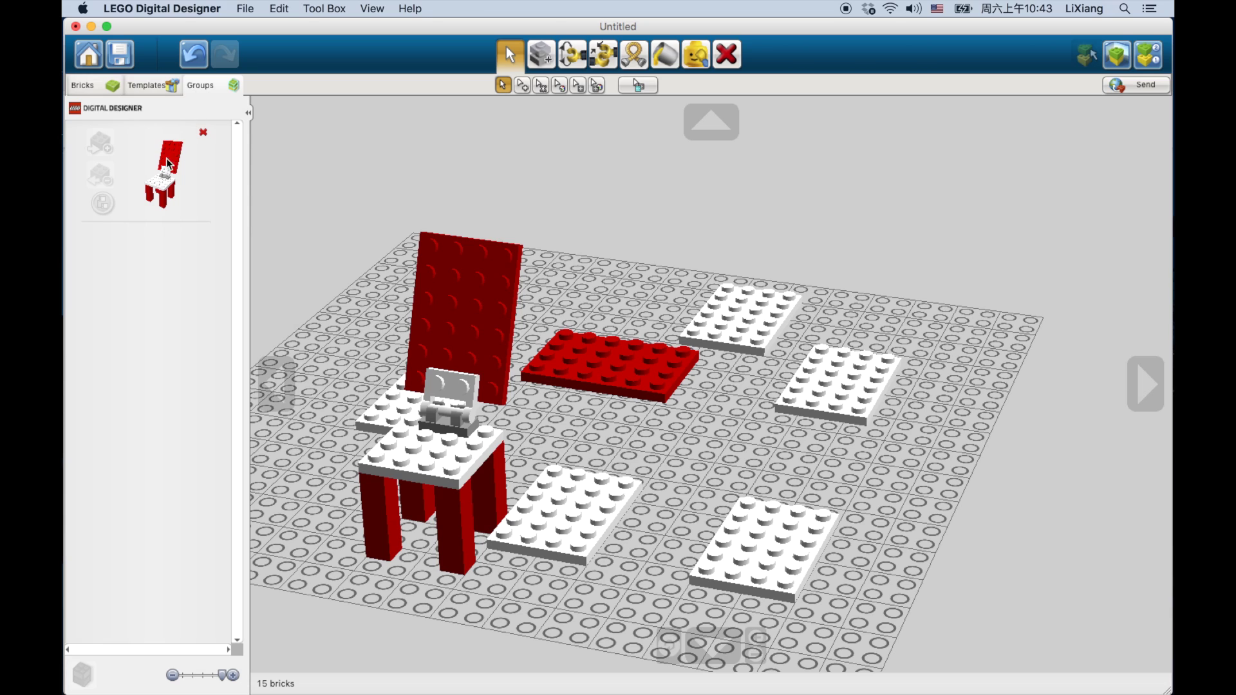
left_click(157, 191)
left_click(154, 86)
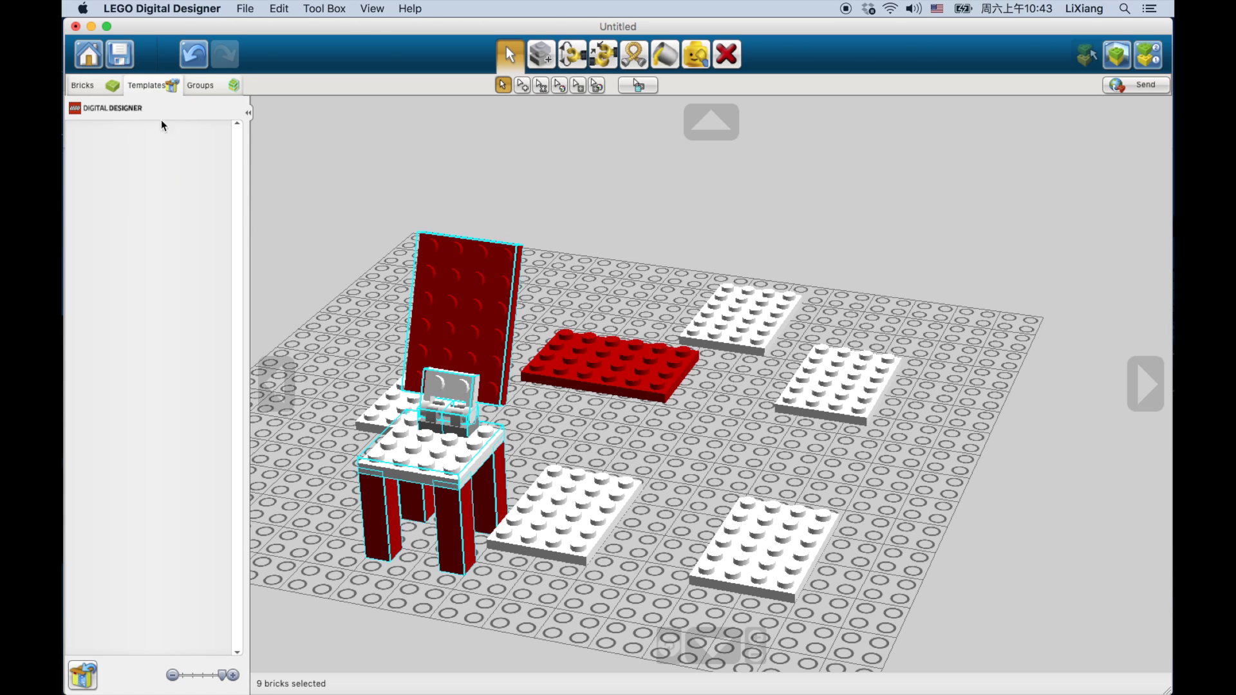
left_click(83, 674)
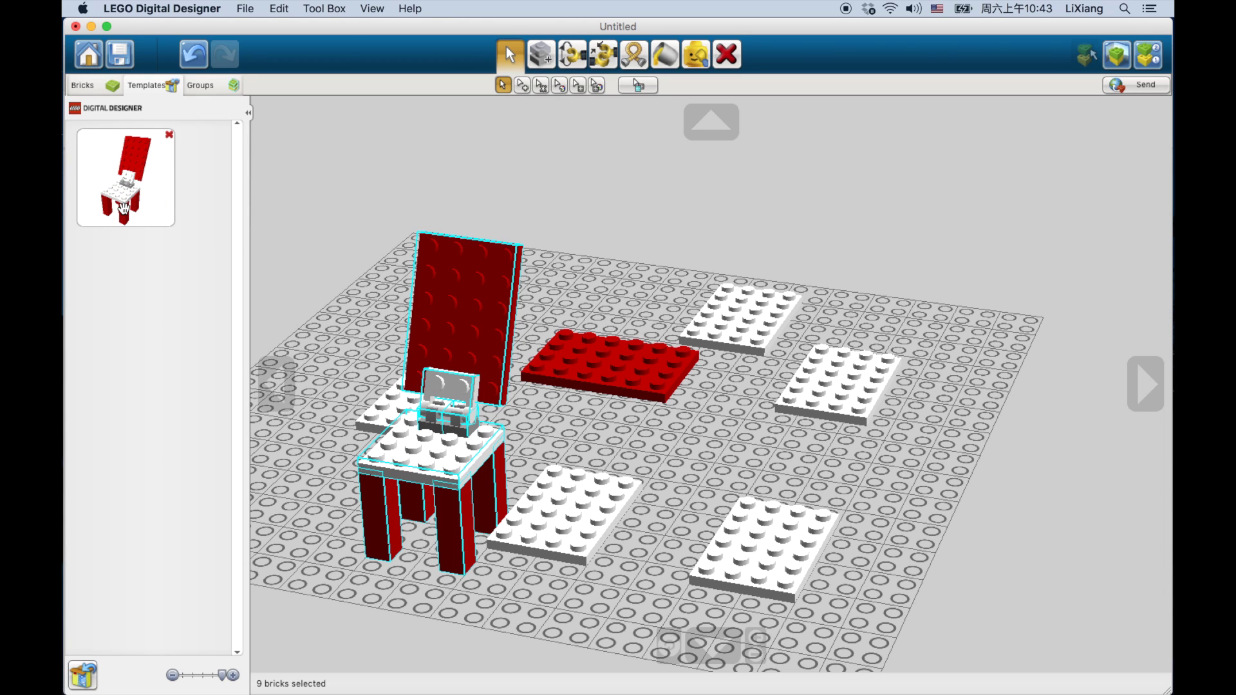
Step: Place five more chairs from the saved chair template at separate spots around the baseplate
left_click(125, 205)
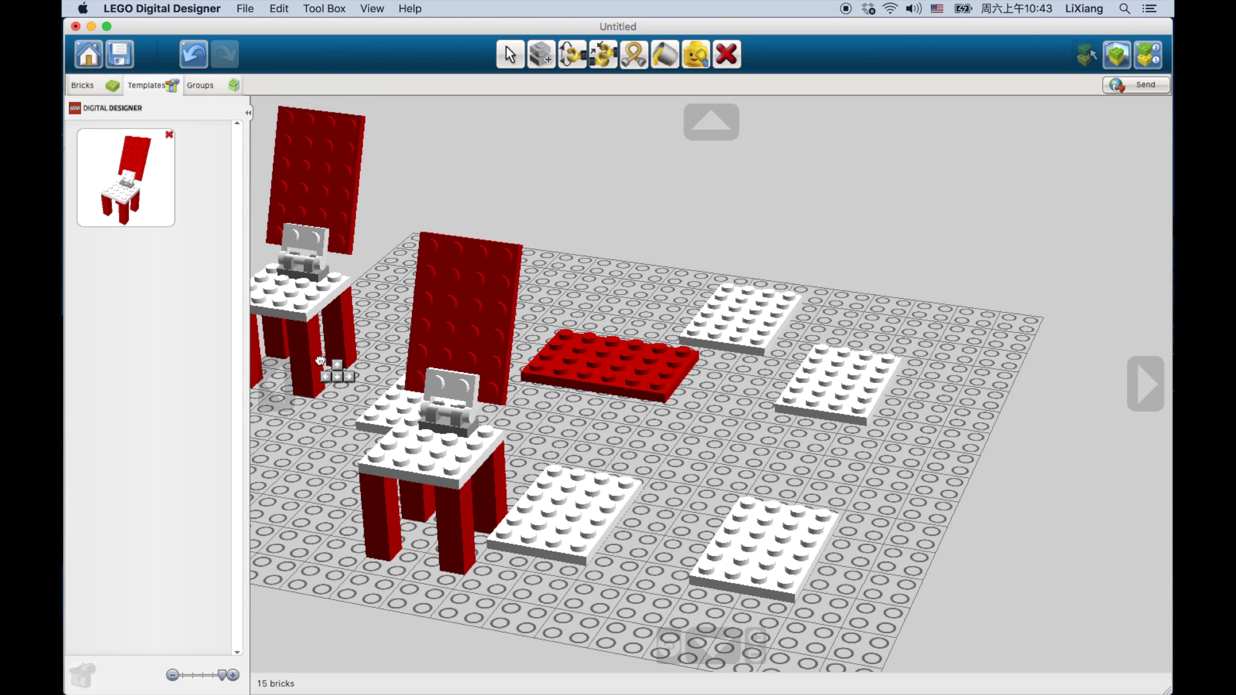
left_click(573, 257)
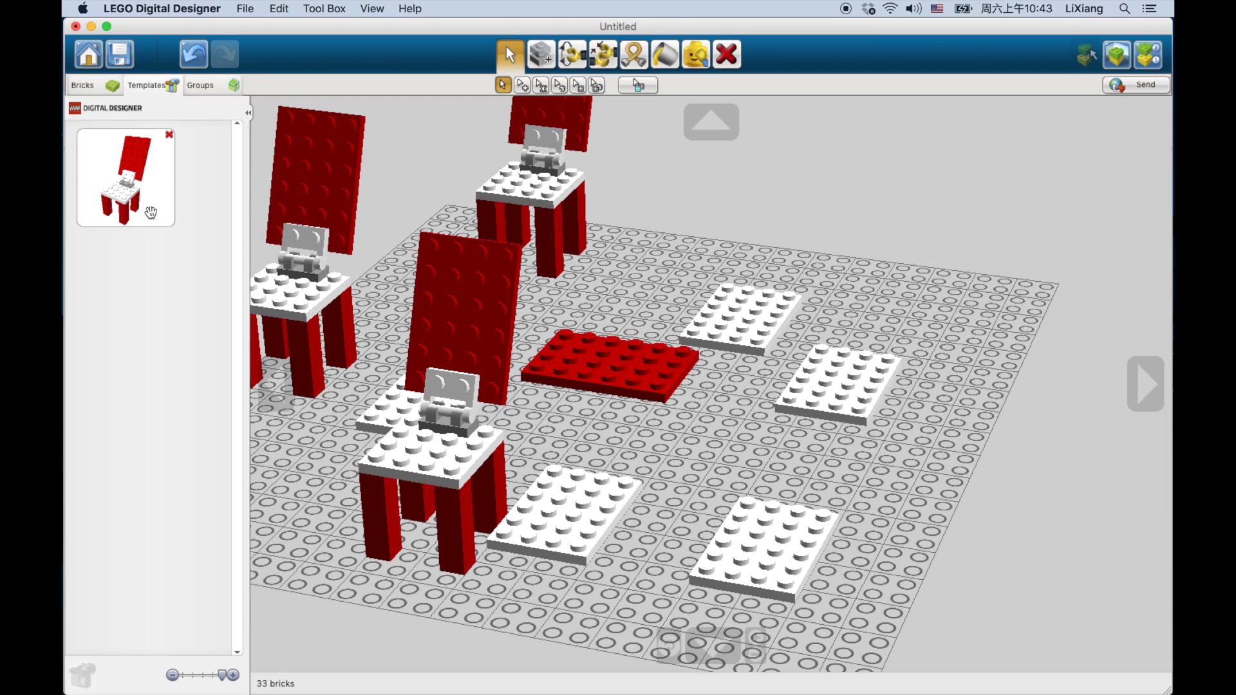
left_click(676, 280)
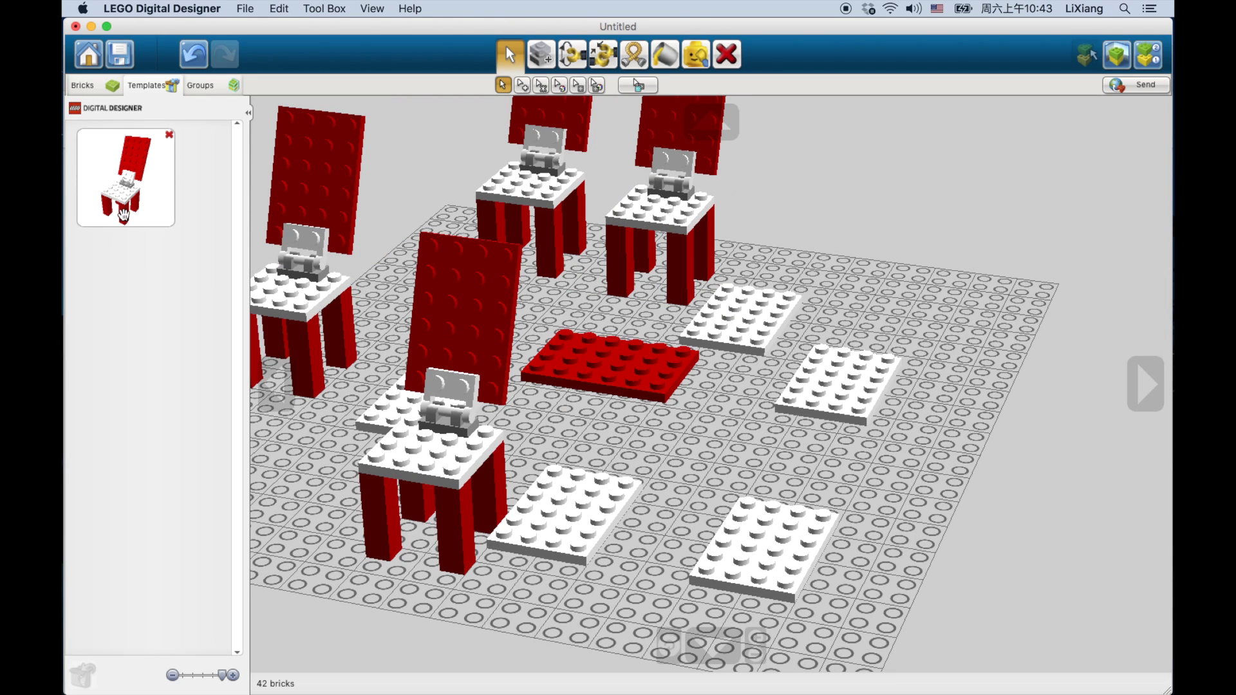
left_click(124, 214)
left_click(899, 330)
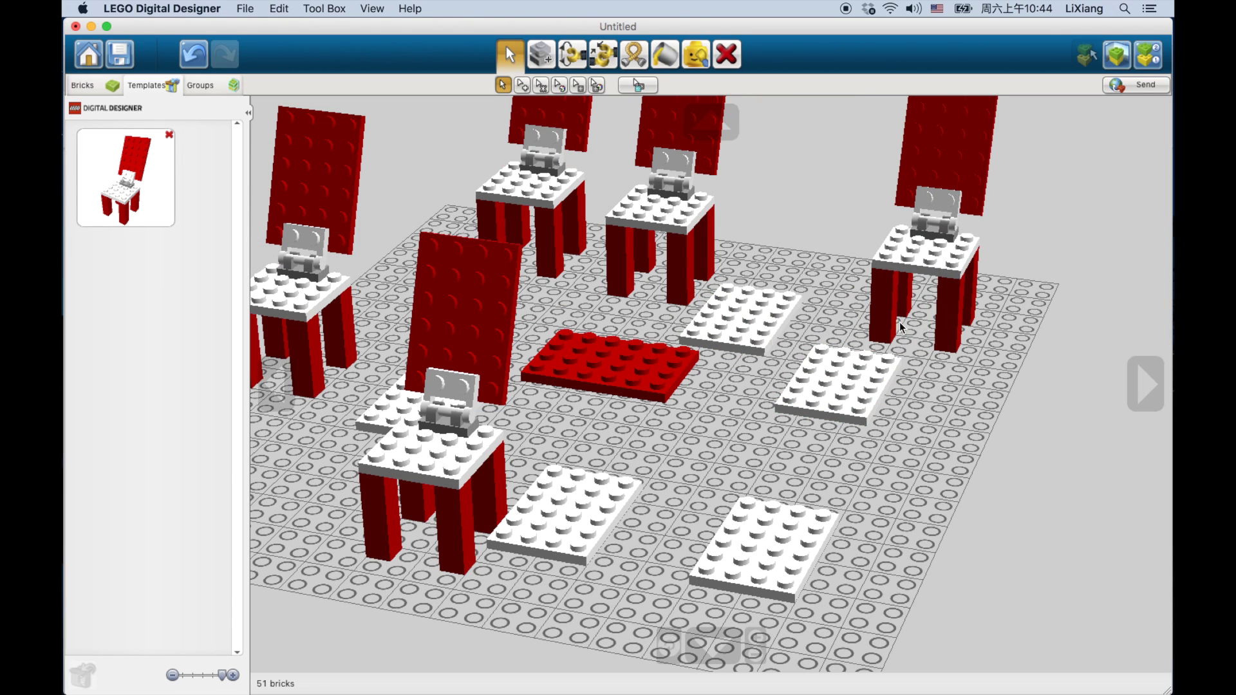
left_click(125, 203)
left_click(868, 500)
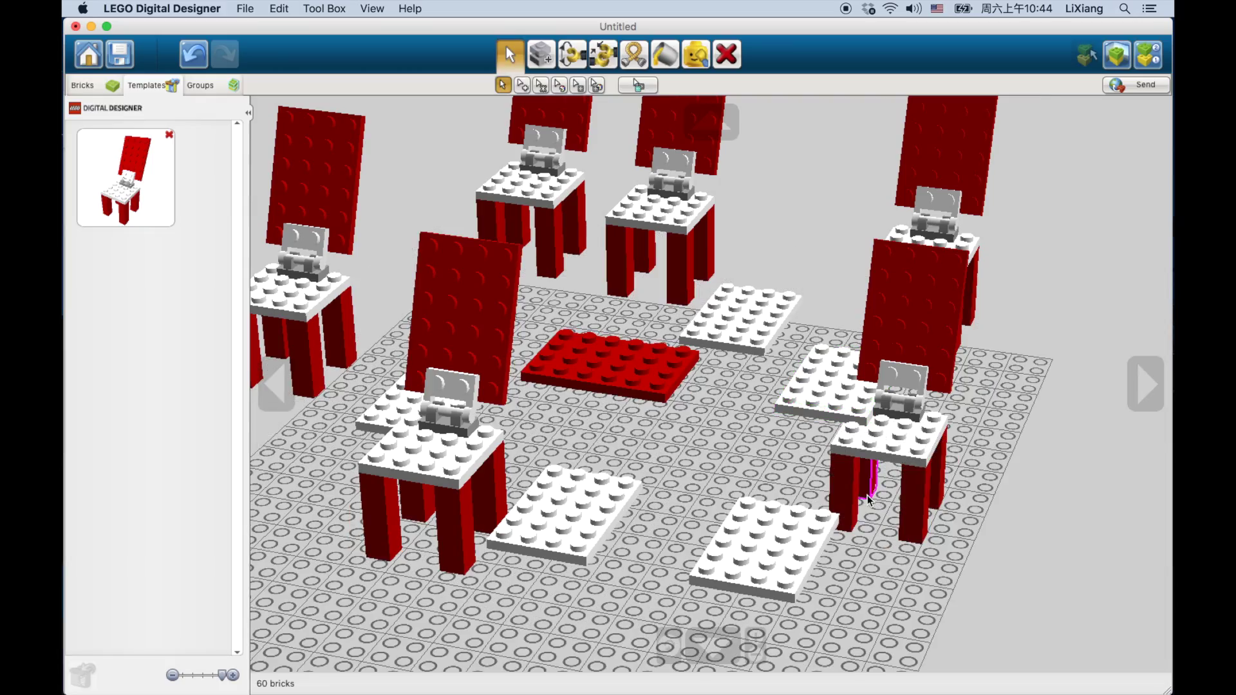
right_click_drag(627, 546, 674, 525)
scroll(673, 525, "down", 2)
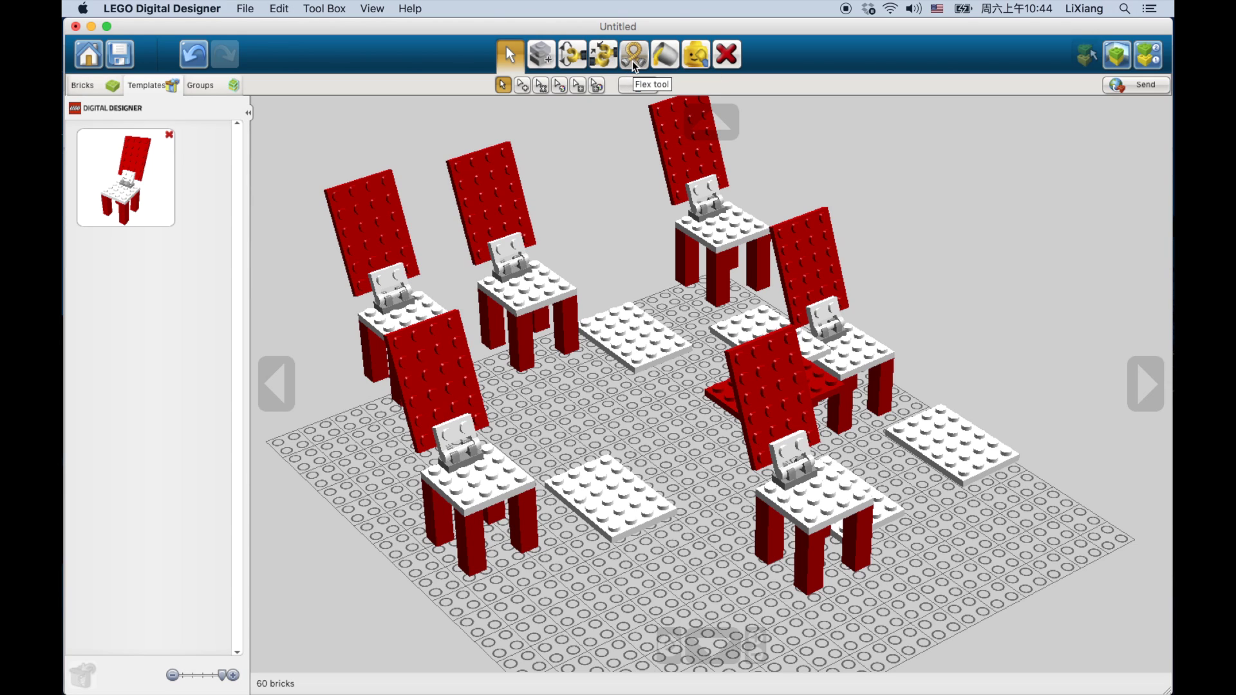
Step: Move two loose white 4x6 plates to other spots on the baseplate and pull the white seat out of one front chair
left_click(93, 90)
left_click(619, 486)
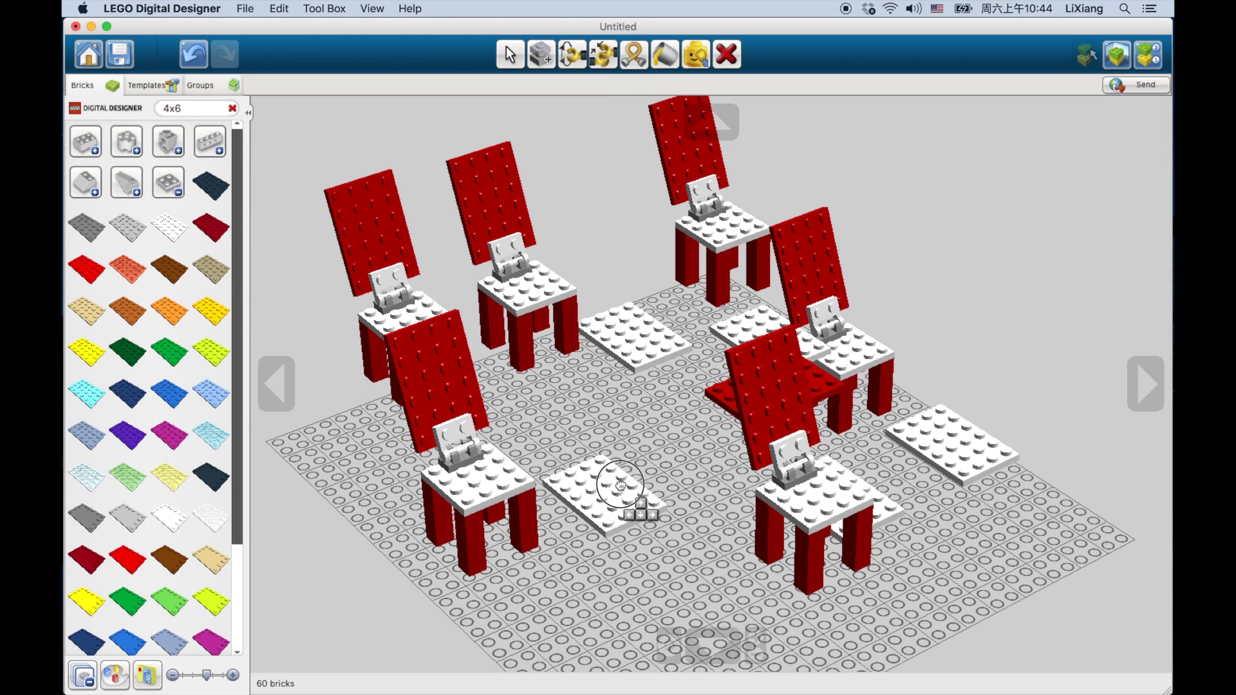
left_click_drag(620, 486, 576, 432)
left_click_drag(637, 335, 663, 351)
left_click_drag(561, 438, 532, 409)
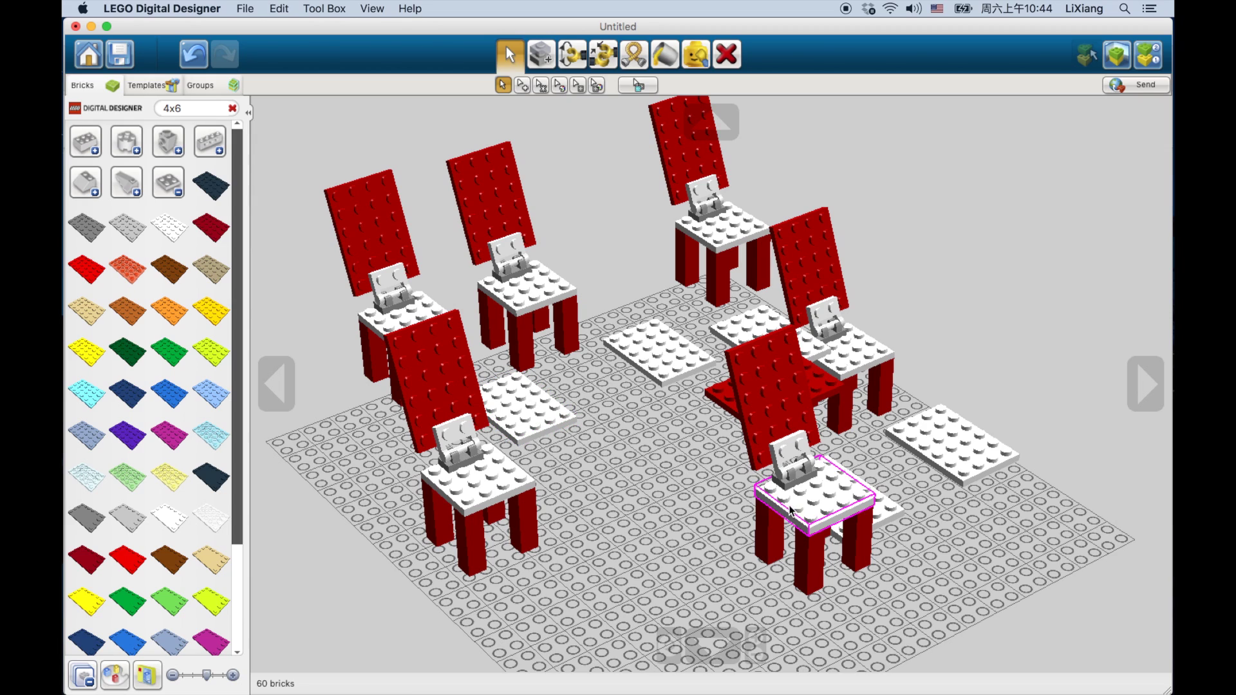
left_click_drag(790, 511, 986, 568)
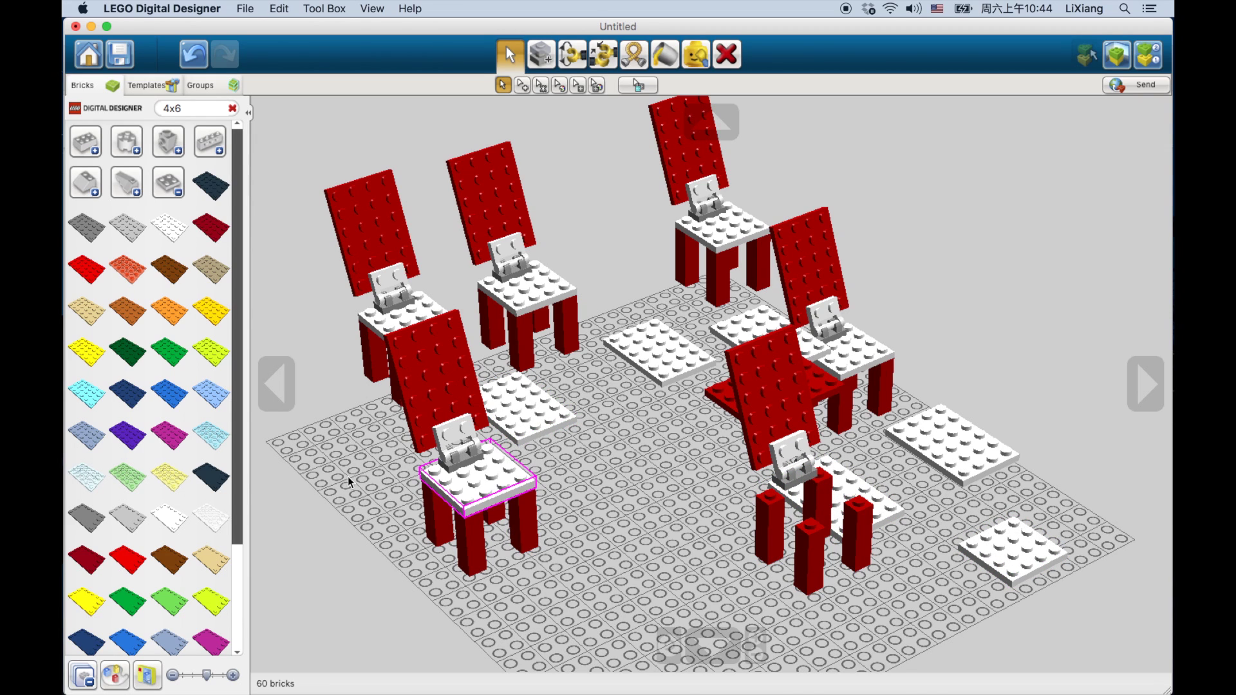
Step: Clear the 4x6 brick filter and place a black flexible hose with thick ends on the baseplate between the front chairs
left_click(160, 190)
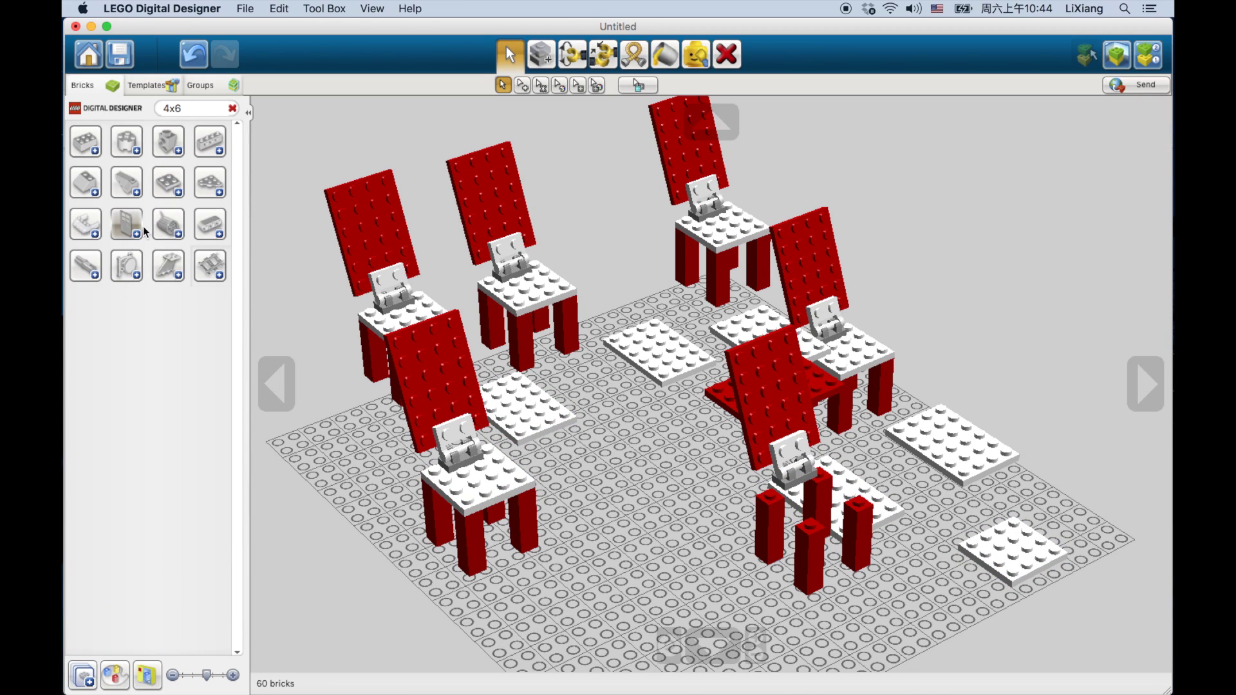
left_click(232, 108)
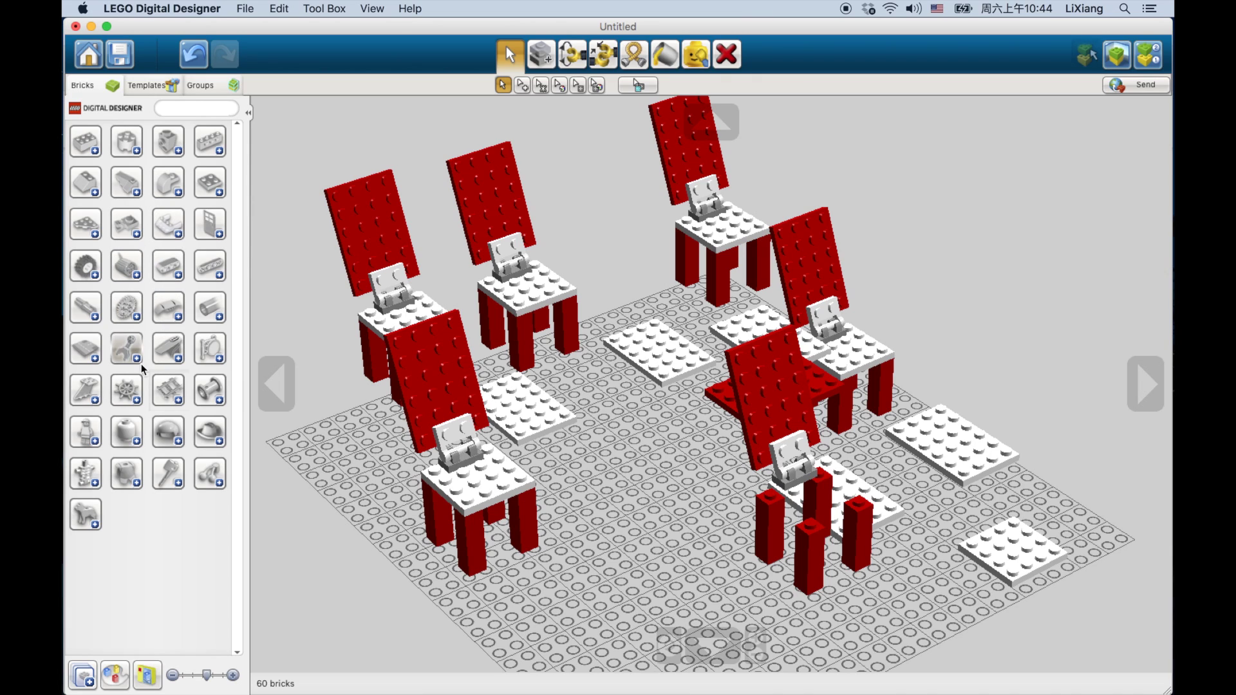
left_click(210, 308)
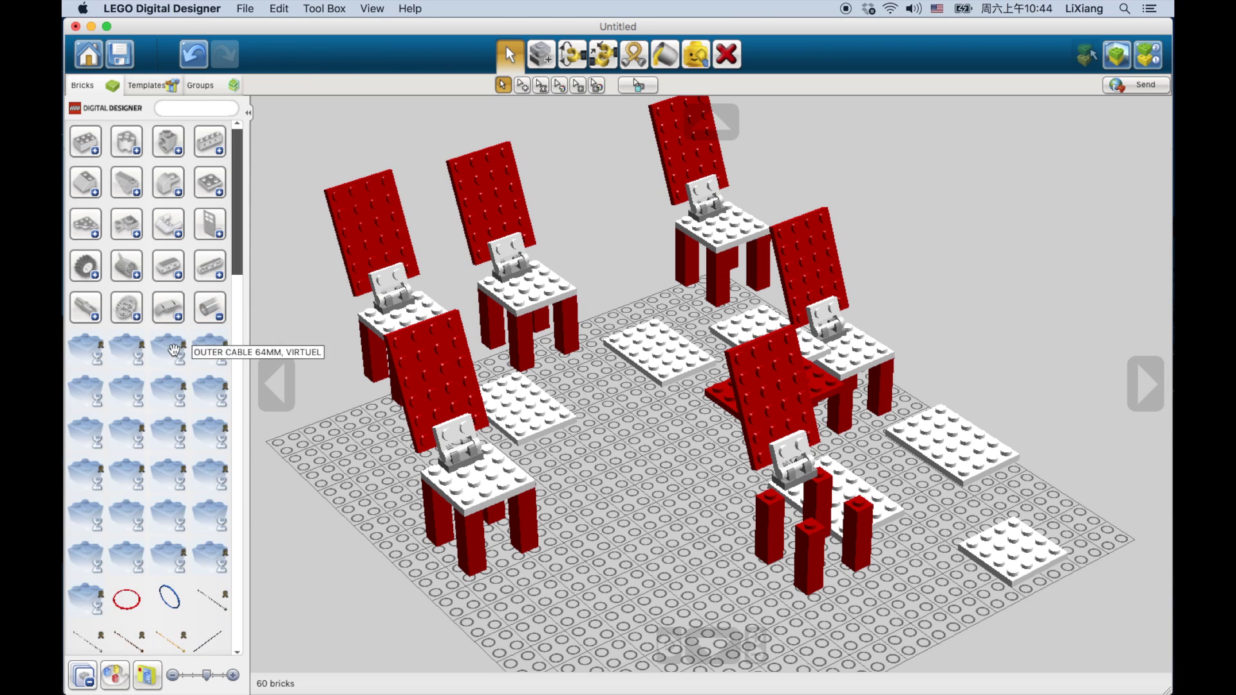
scroll(165, 302, "down", 5)
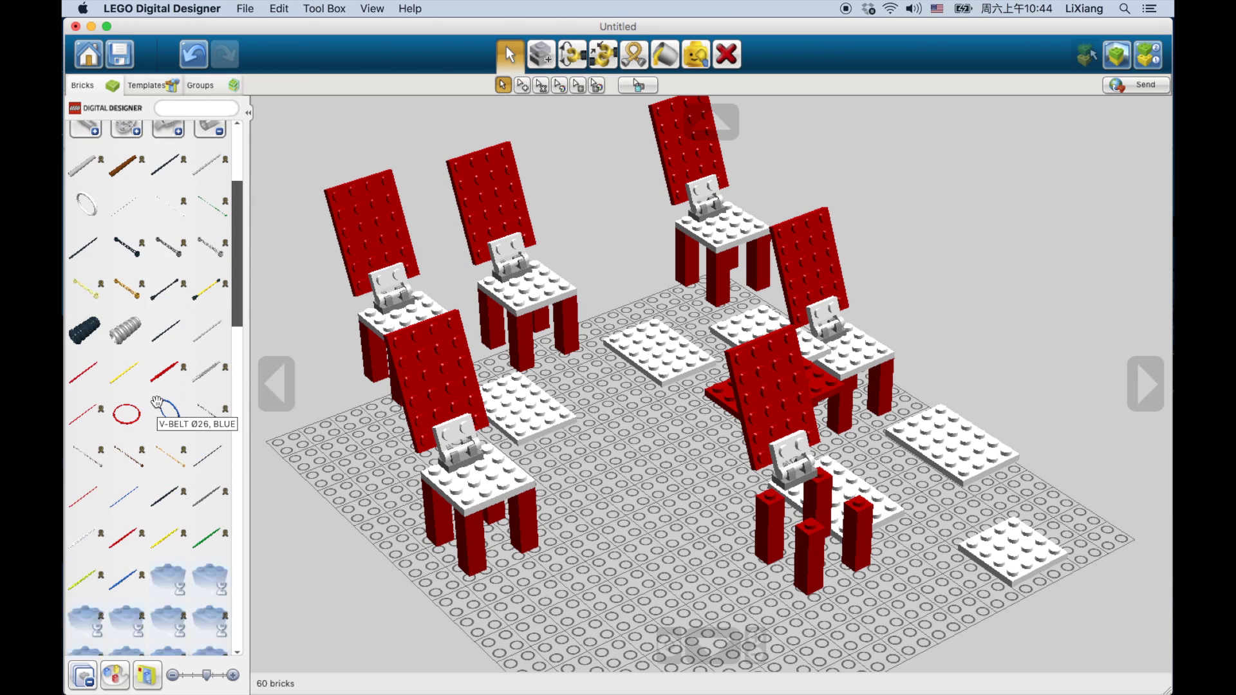
left_click(163, 294)
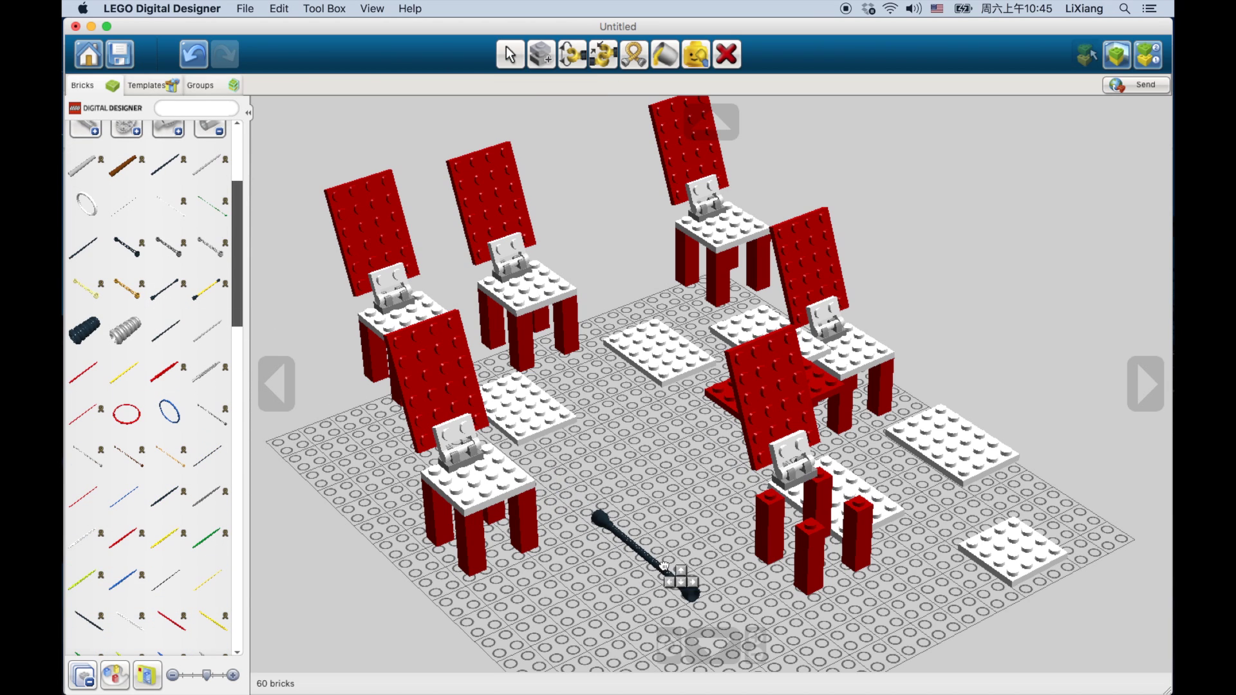
left_click(635, 581)
Step: Bend the black hose into a curve with the Flex tool, raising one of its ends above the baseplate
right_click_drag(634, 581, 639, 549)
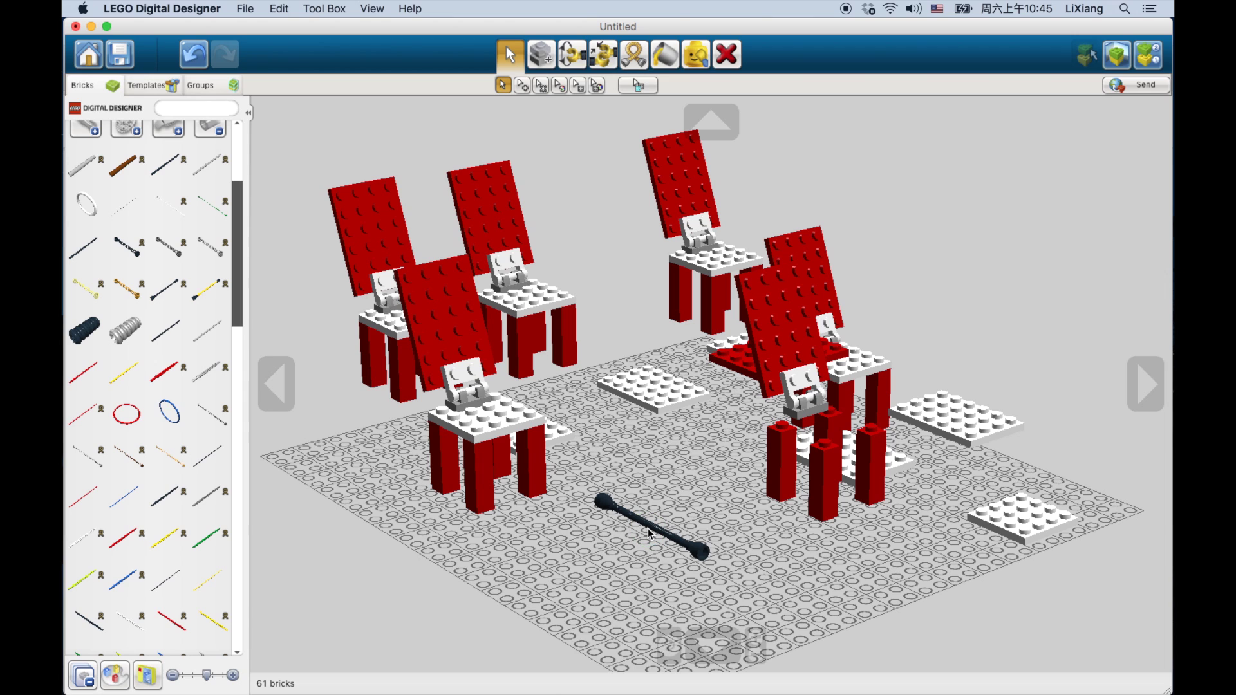
scroll(650, 525, "up", 10)
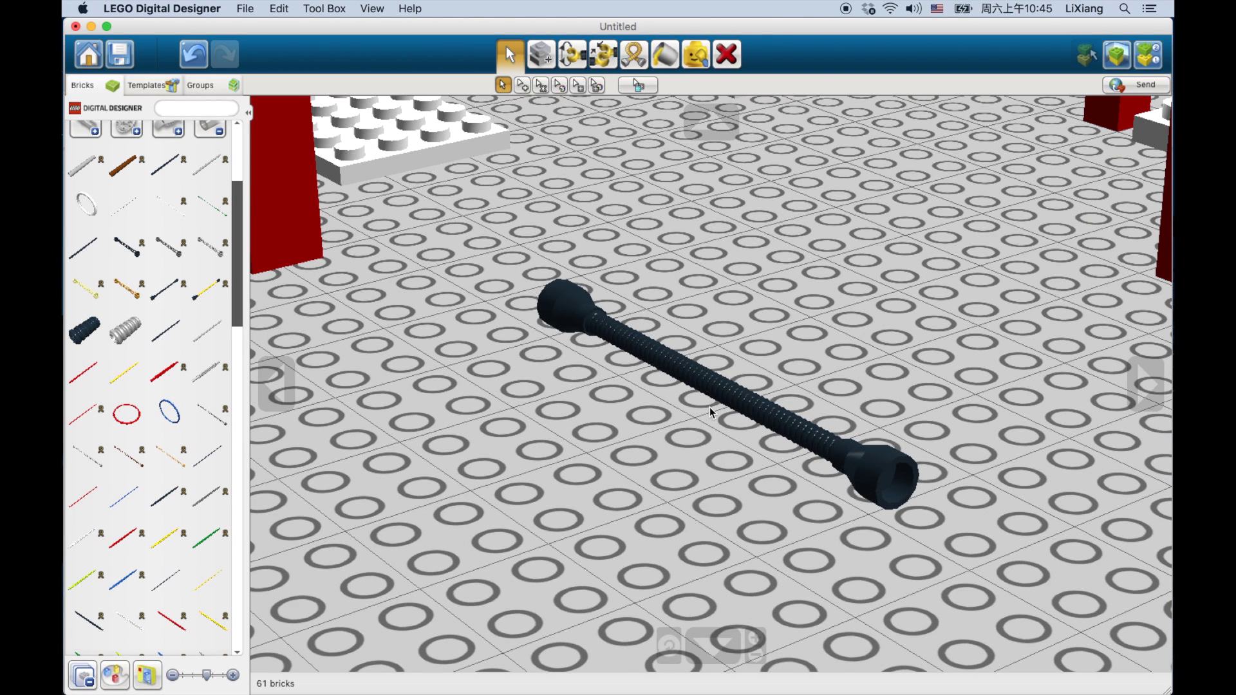
scroll(710, 407, "down", 3)
left_click(793, 433)
left_click_drag(753, 410, 748, 457)
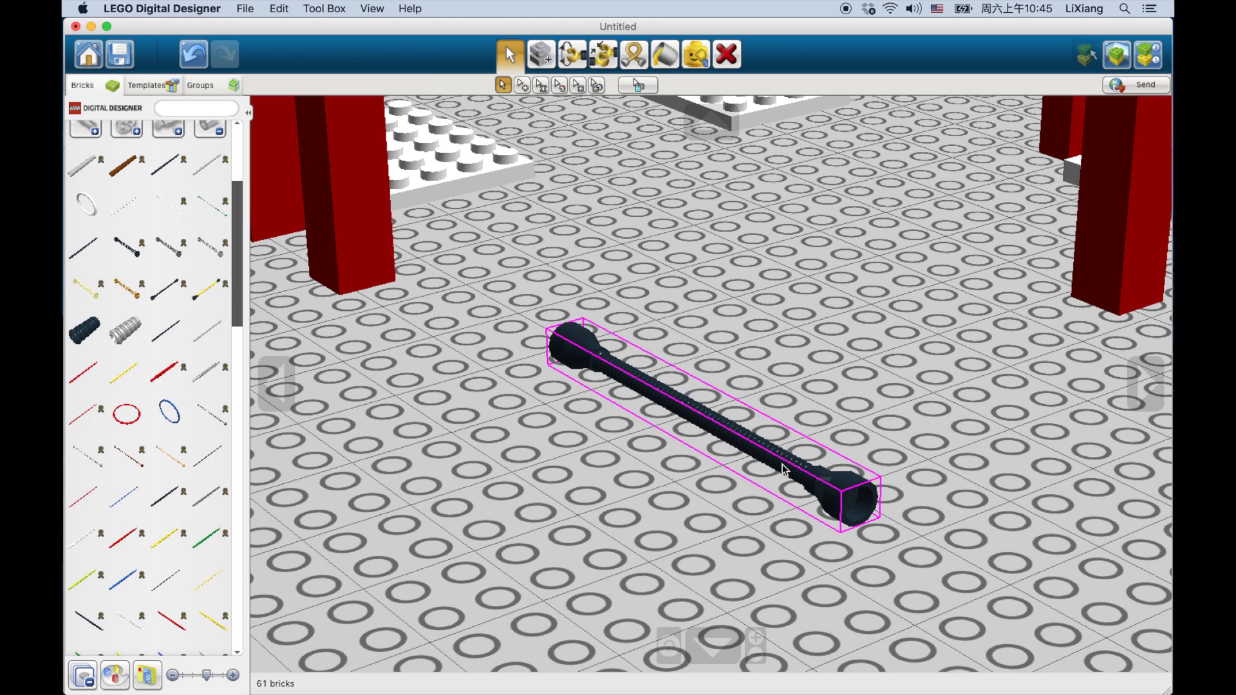
left_click(634, 59)
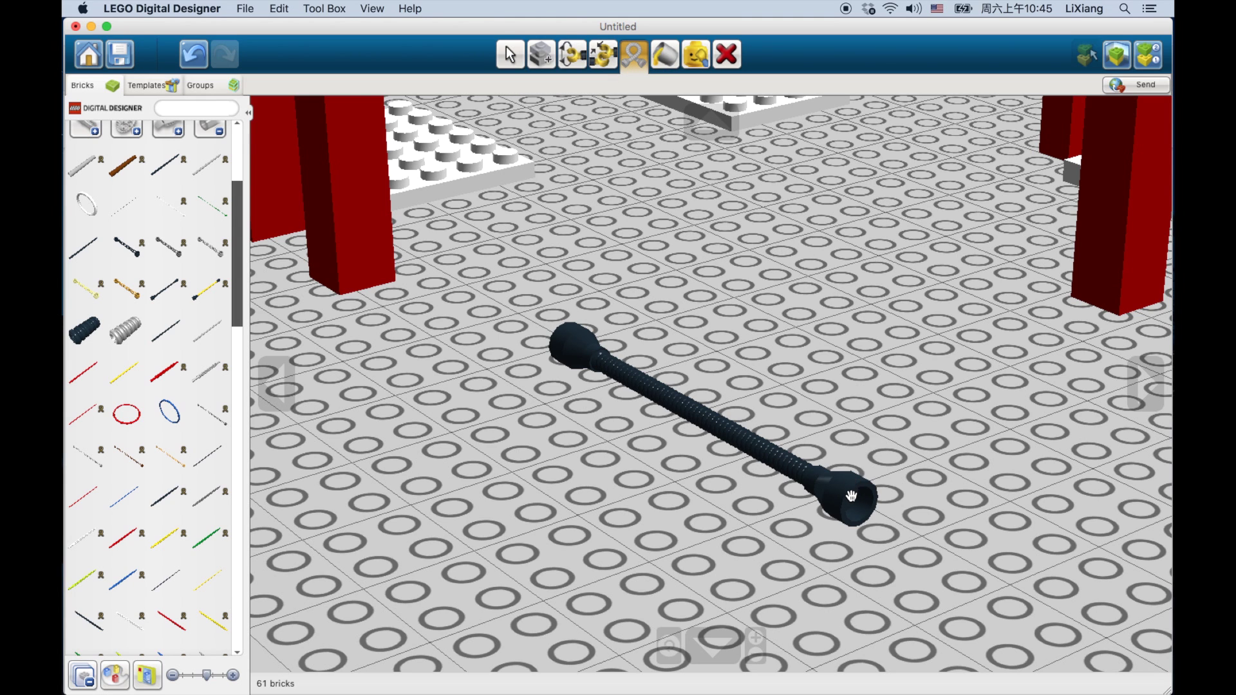
left_click_drag(851, 496, 597, 264)
left_click_drag(518, 320, 697, 292)
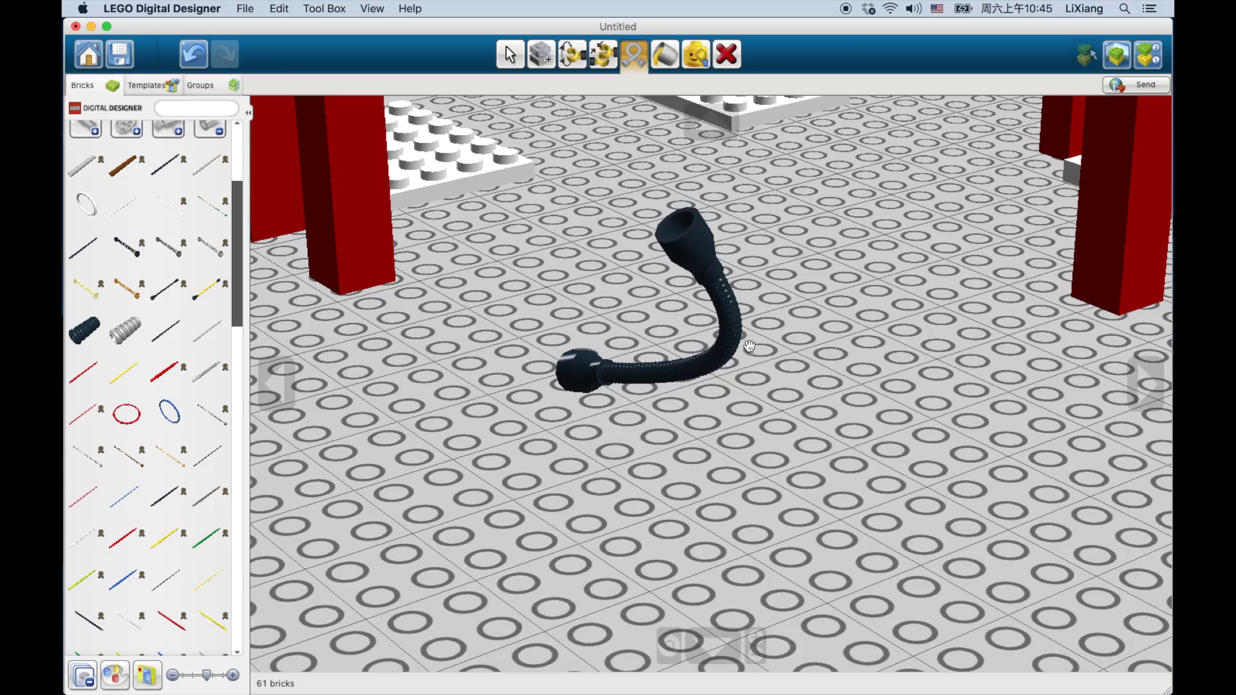
right_click_drag(749, 346, 916, 407)
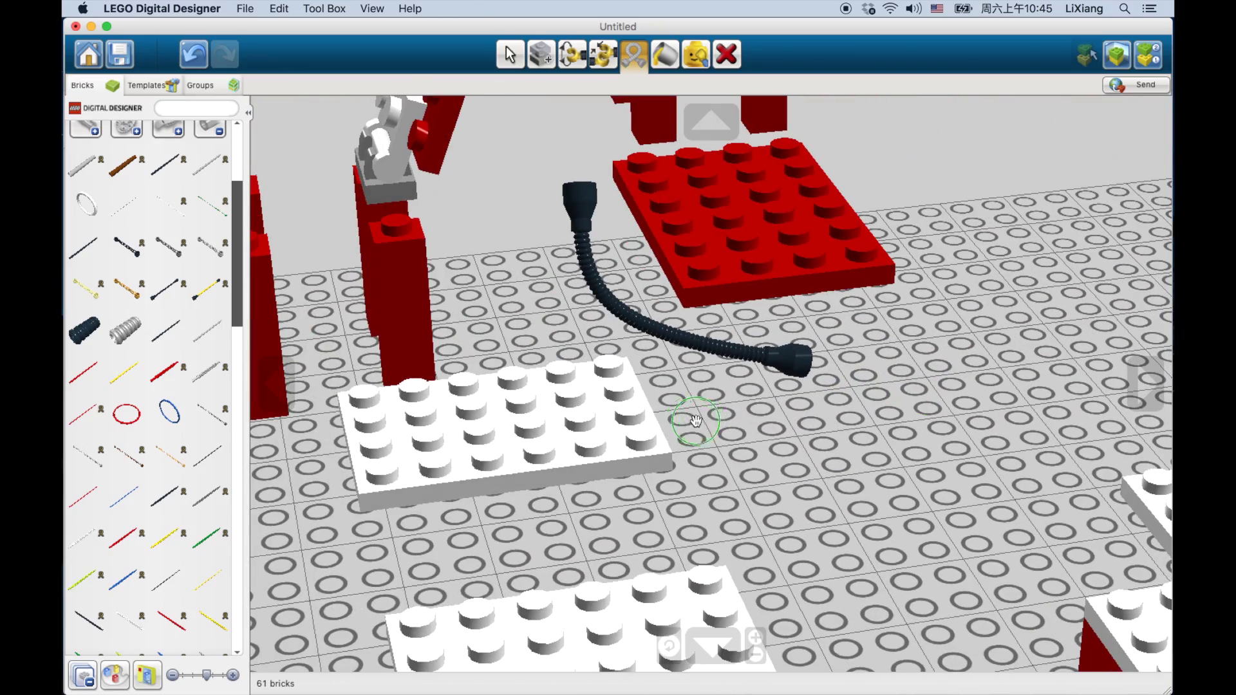
right_click_drag(695, 420, 774, 431)
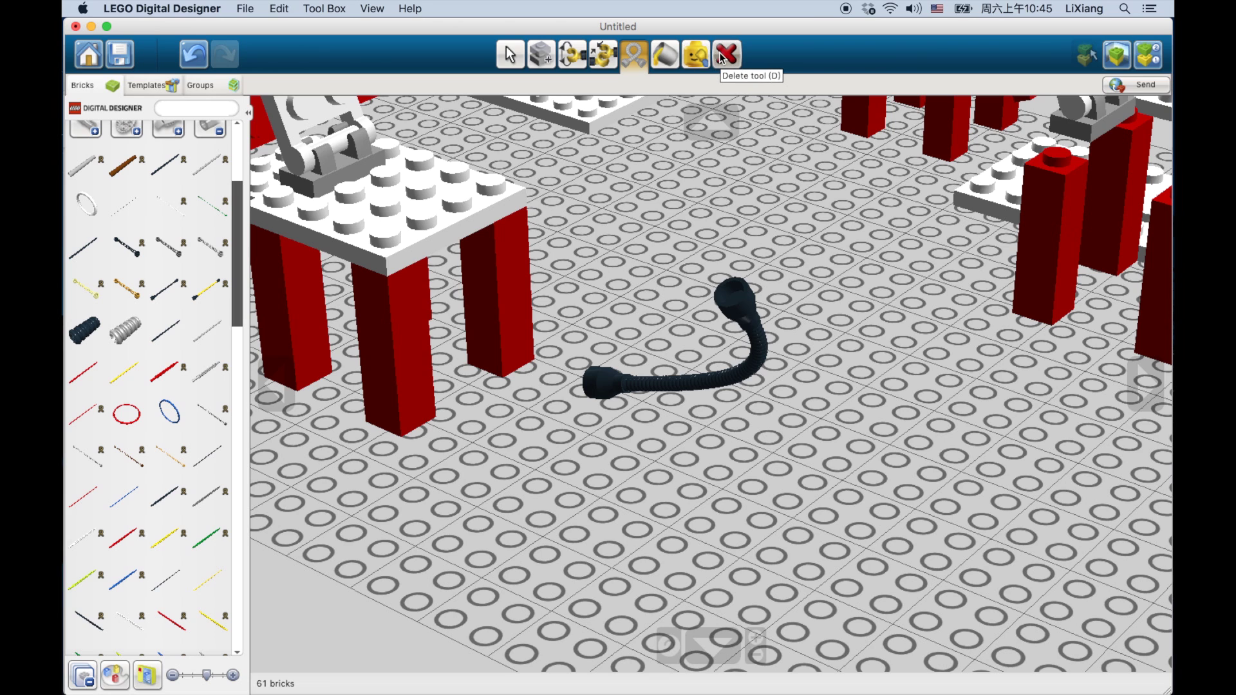
Step: Save the model in the Models folder under the name chair
scroll(639, 350, "down", 10)
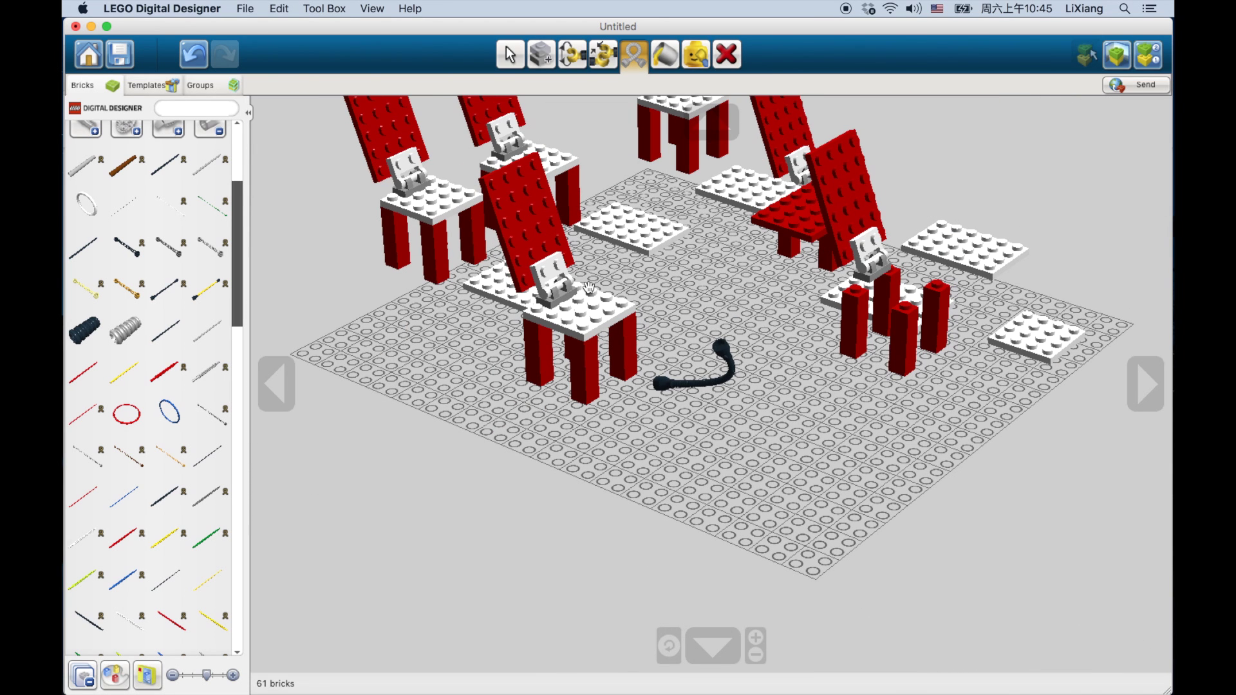
left_click(120, 55)
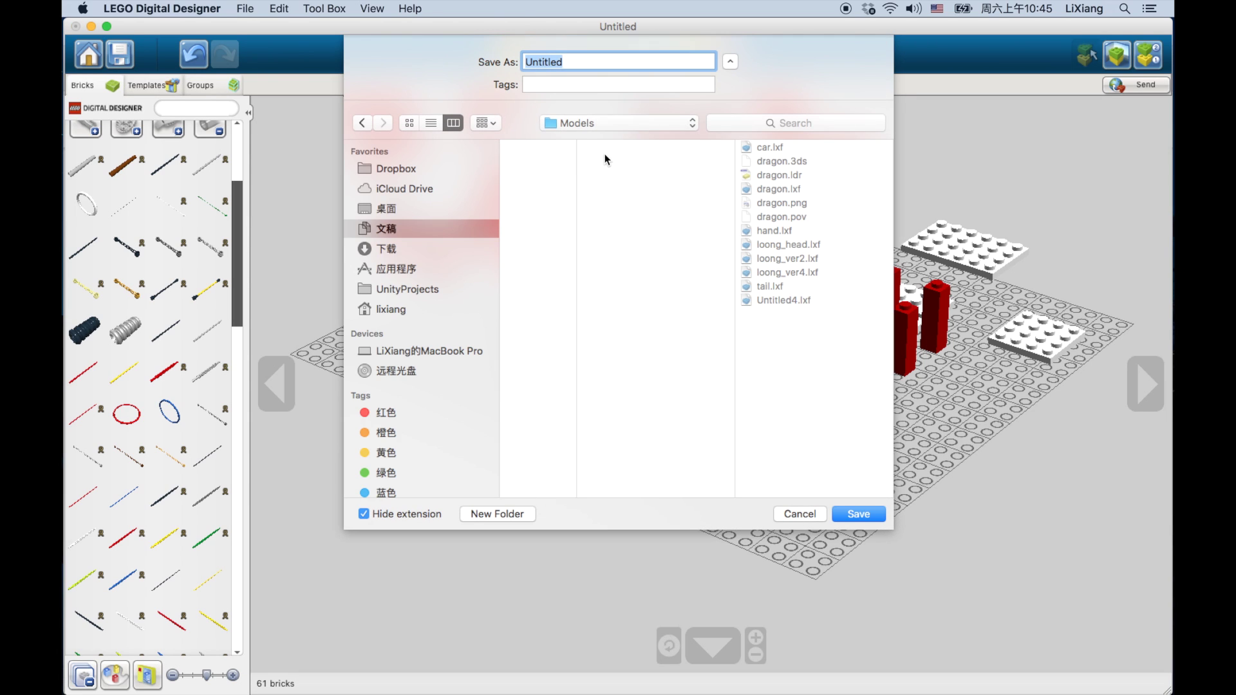
type("chair")
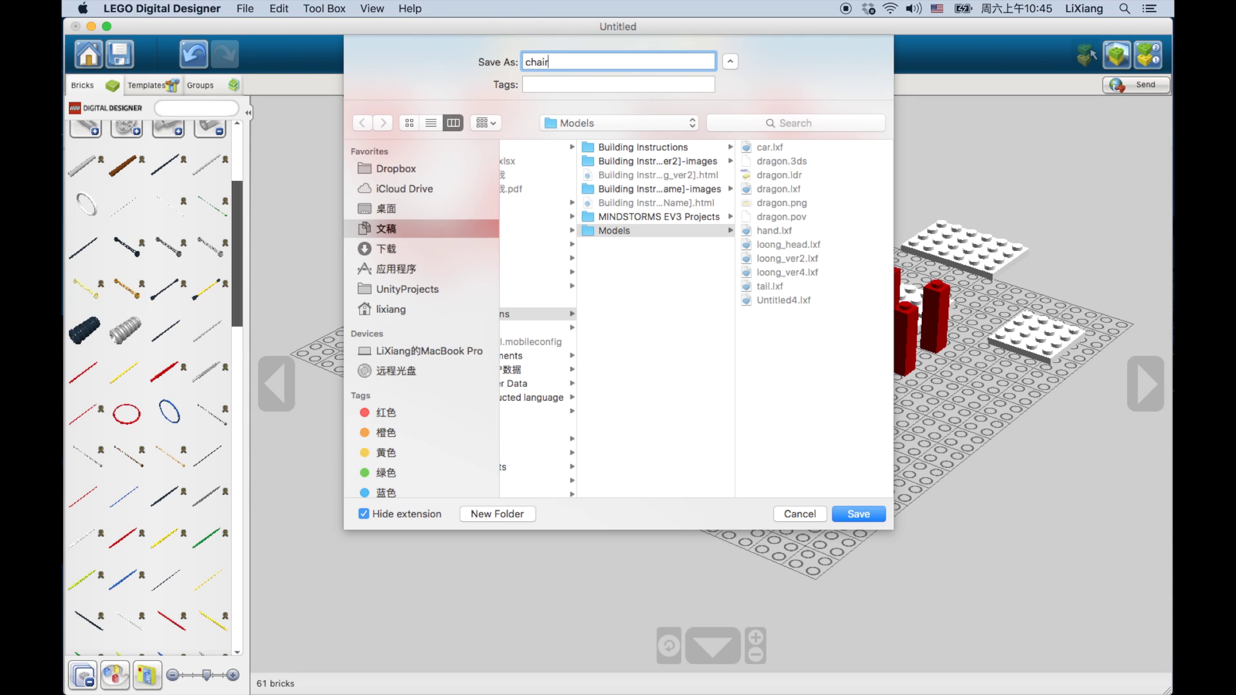
key("Return")
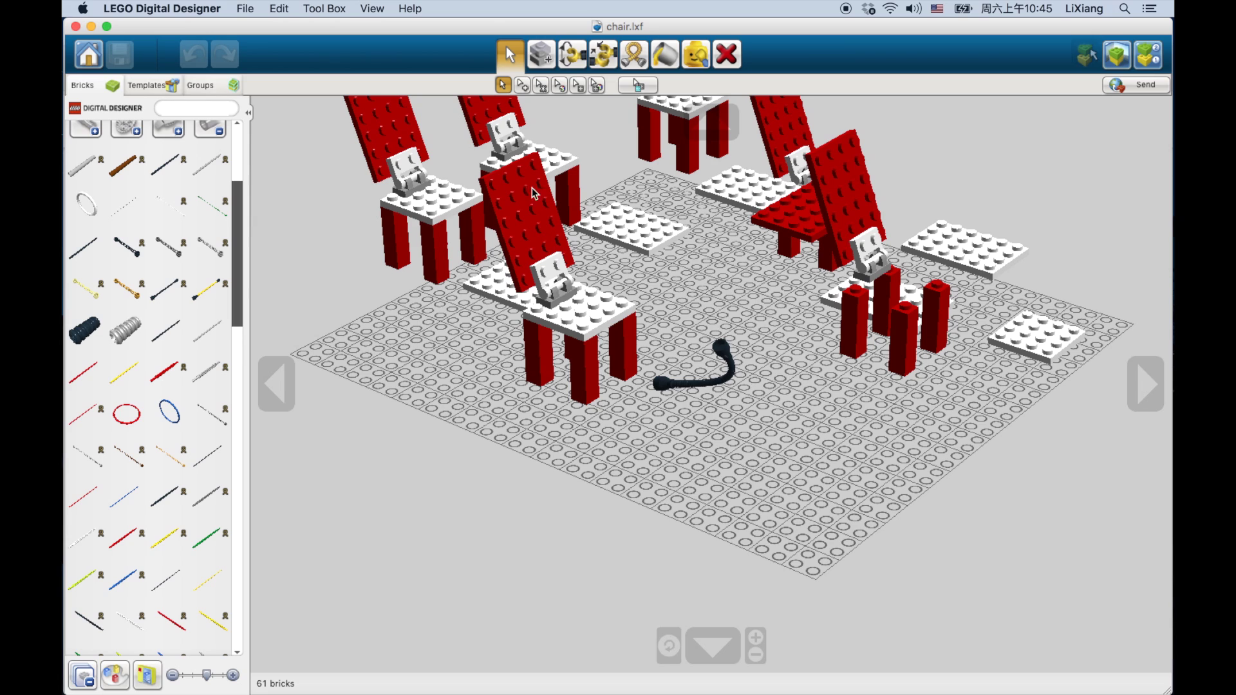
Step: Open the saved model car.lxf from the Models folder and view the car up close
left_click(244, 9)
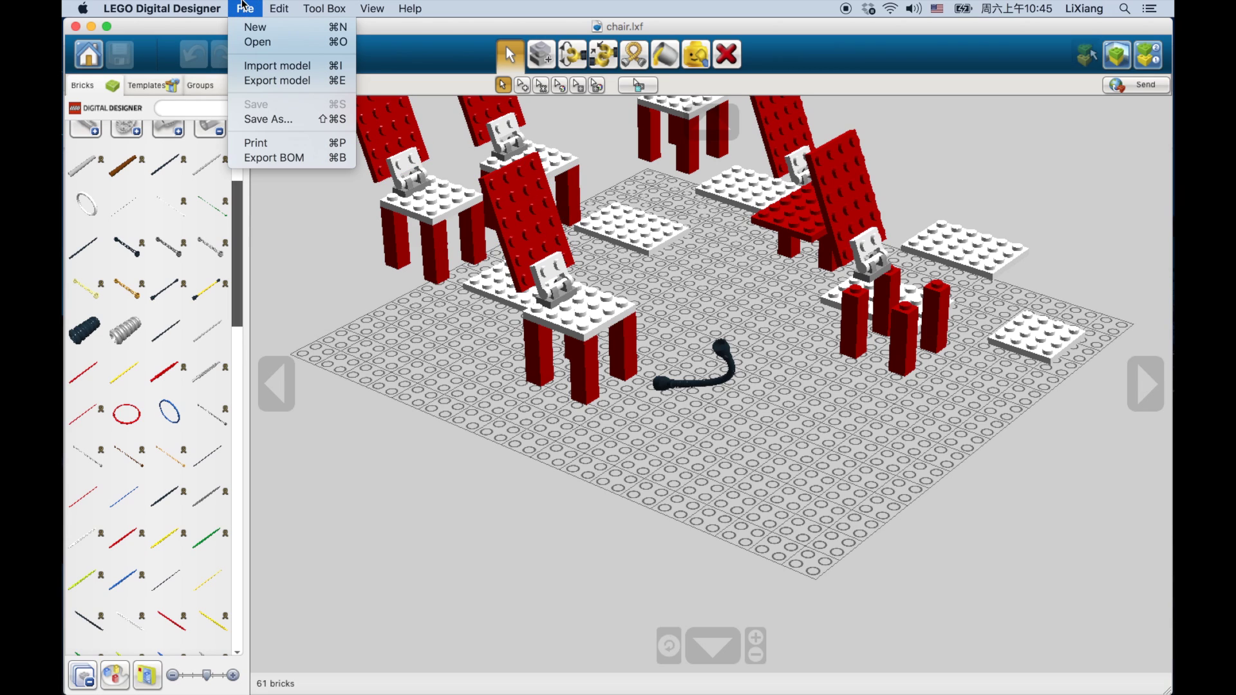
left_click(280, 43)
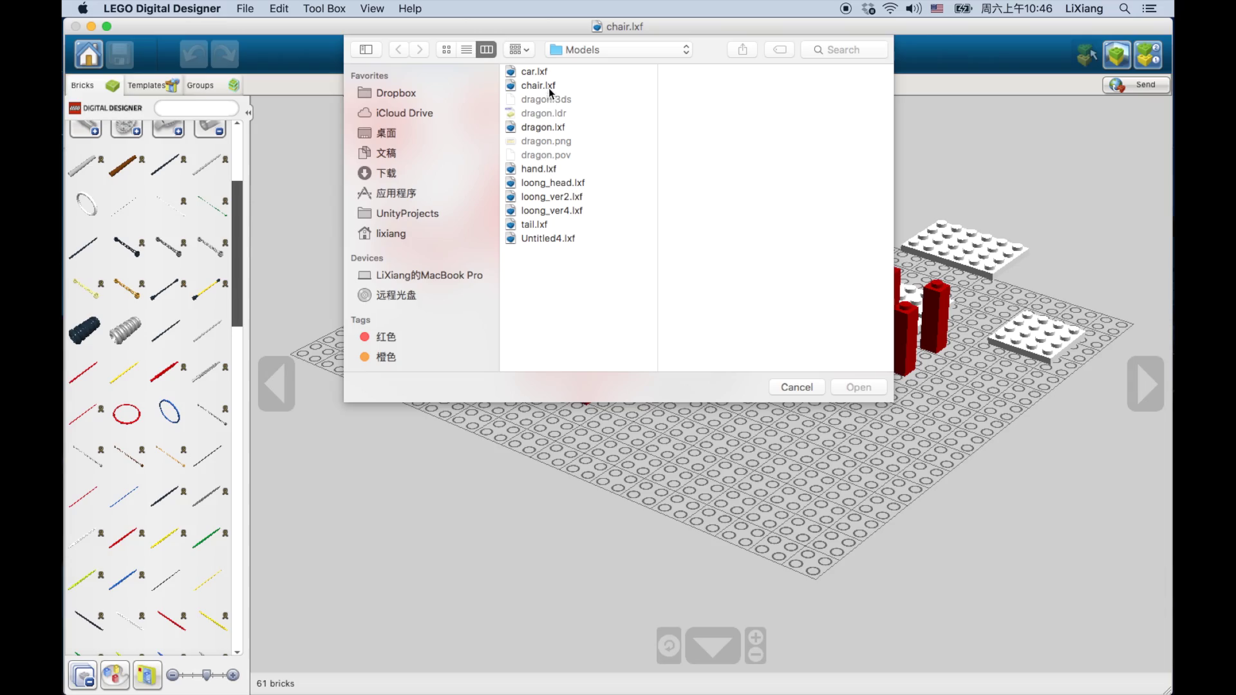
double_click(534, 70)
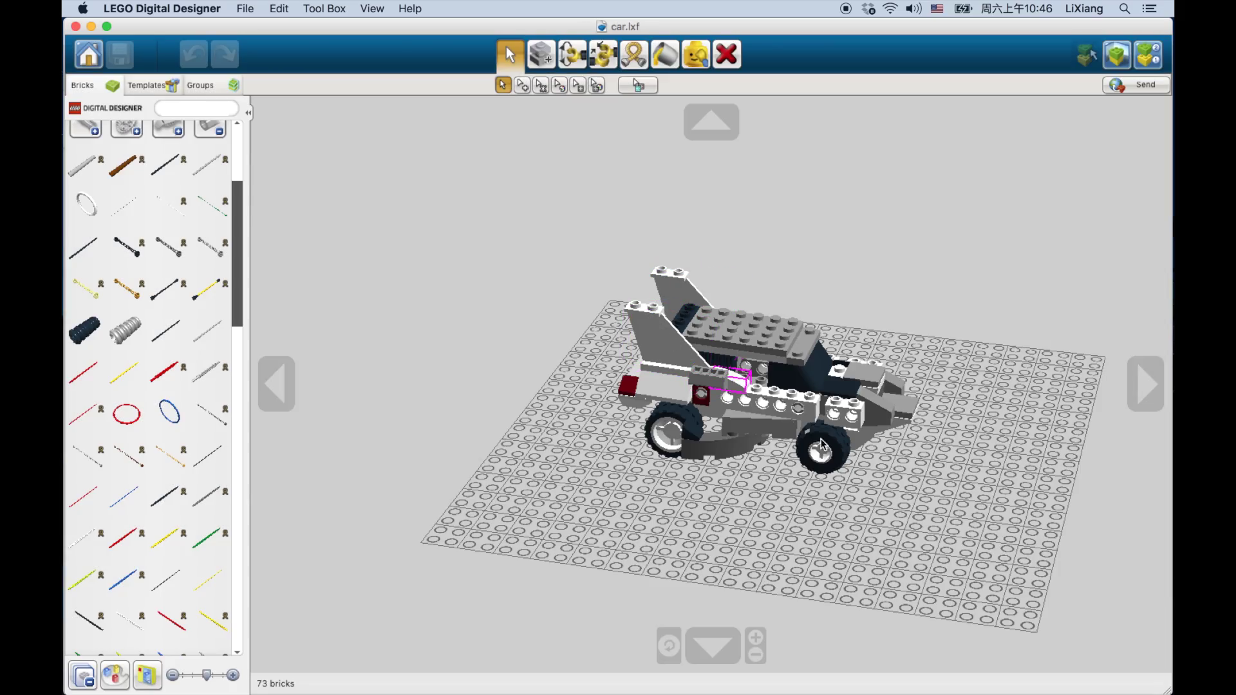
mouse_move(822, 444)
right_mouse_down()
mouse_move(796, 510)
mouse_move(750, 474)
mouse_move(740, 438)
mouse_move(839, 520)
mouse_move(640, 513)
mouse_move(670, 477)
mouse_move(852, 500)
mouse_move(785, 505)
mouse_move(798, 444)
right_mouse_up()
scroll(792, 449, "up", 10)
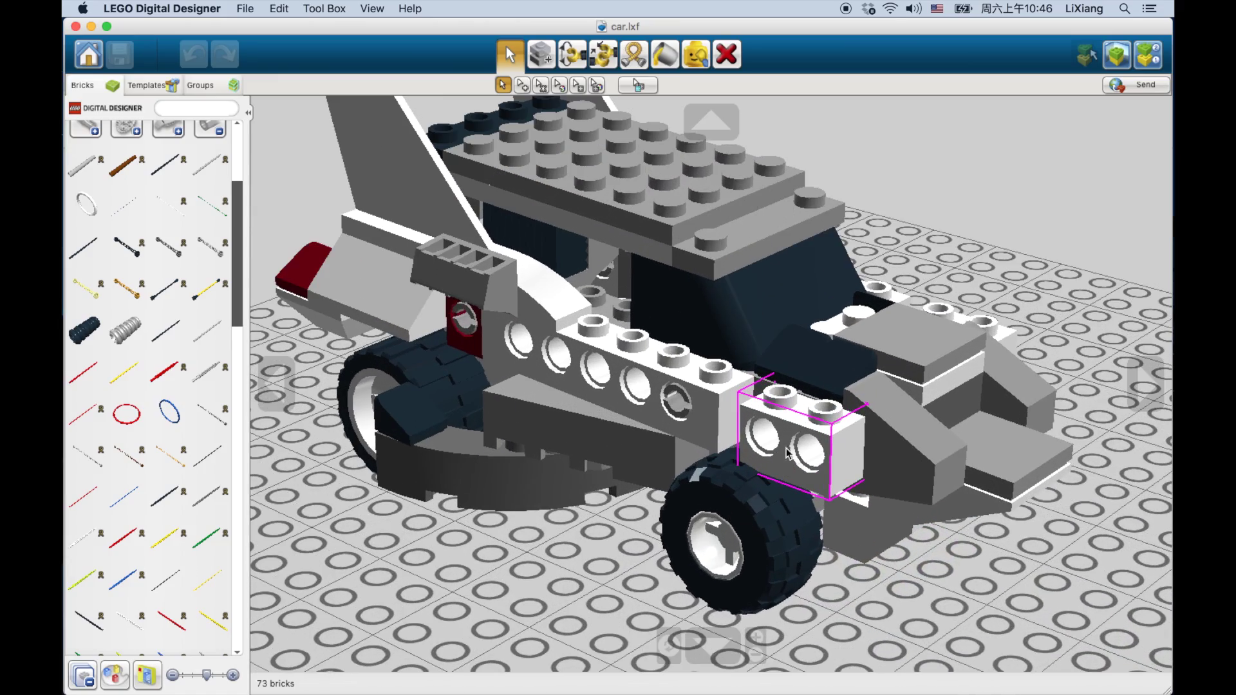
Step: Place the saved red and white chair template on the baseplate beside the car
scroll(786, 452, "down", 10)
right_click_drag(740, 476, 705, 496)
scroll(705, 495, "down", 2)
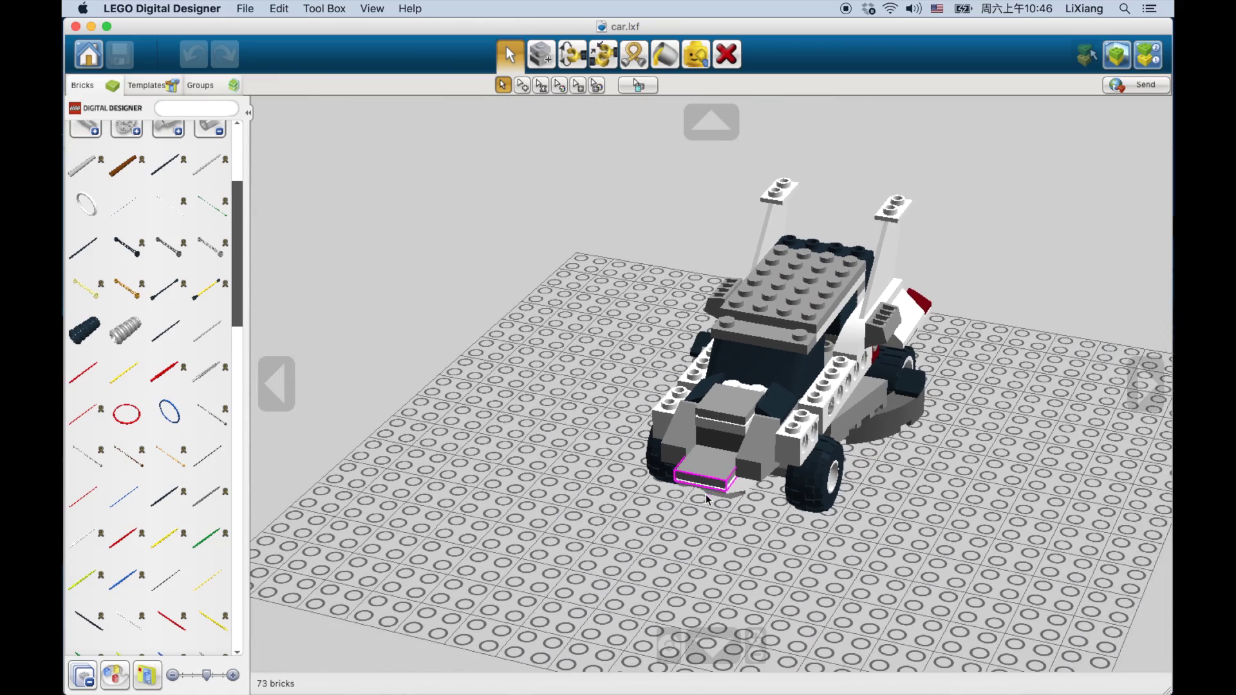
left_click(153, 87)
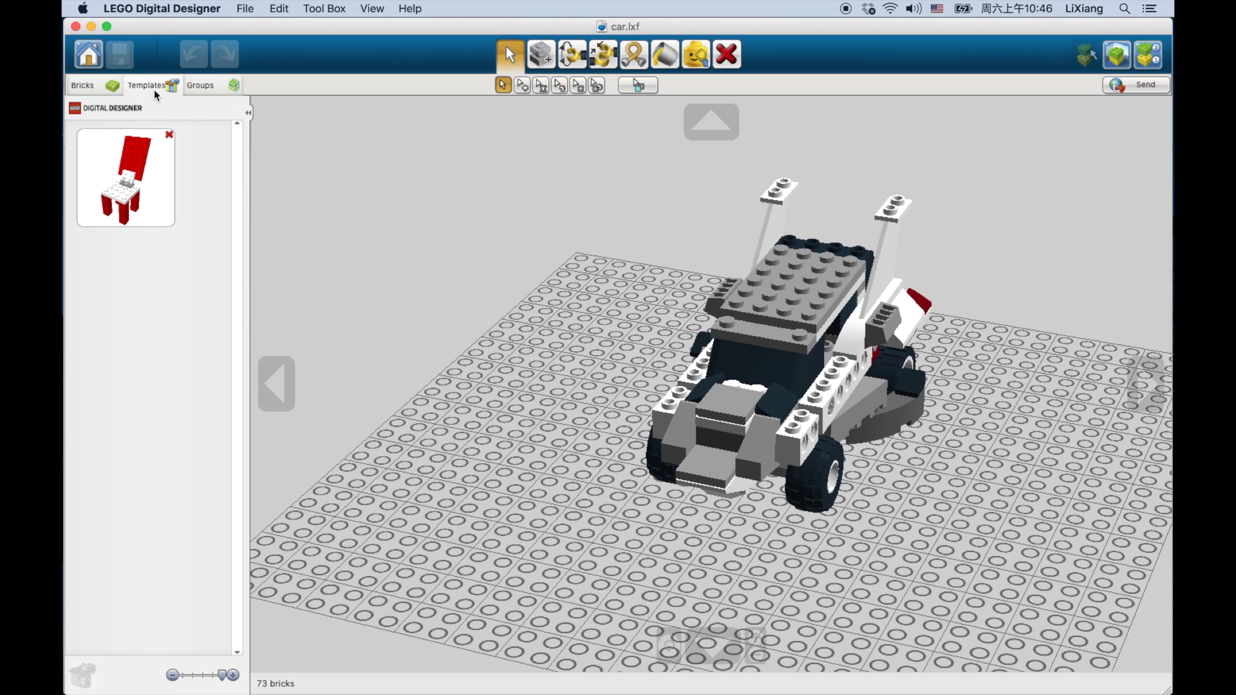
left_click(123, 204)
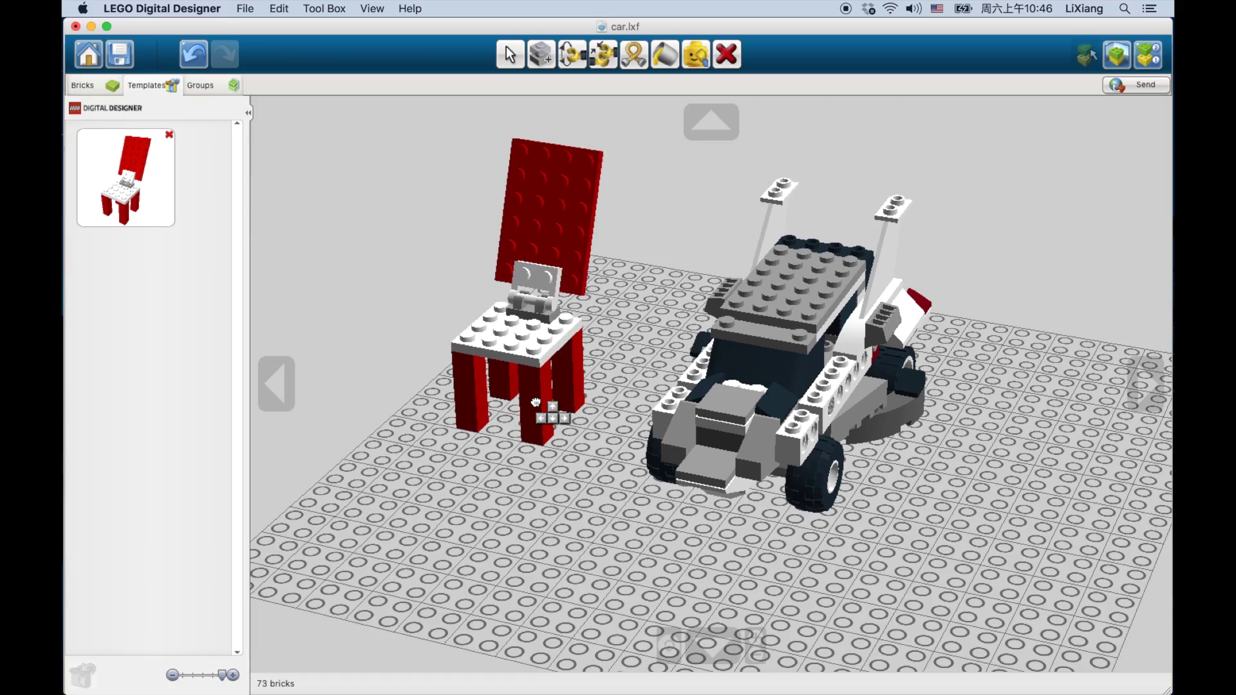
left_click(579, 395)
right_click_drag(534, 517, 562, 518)
right_click_drag(506, 522, 598, 534)
Step: Expand the roof tile category and filter the bricks to show only solid red ones
left_click(84, 86)
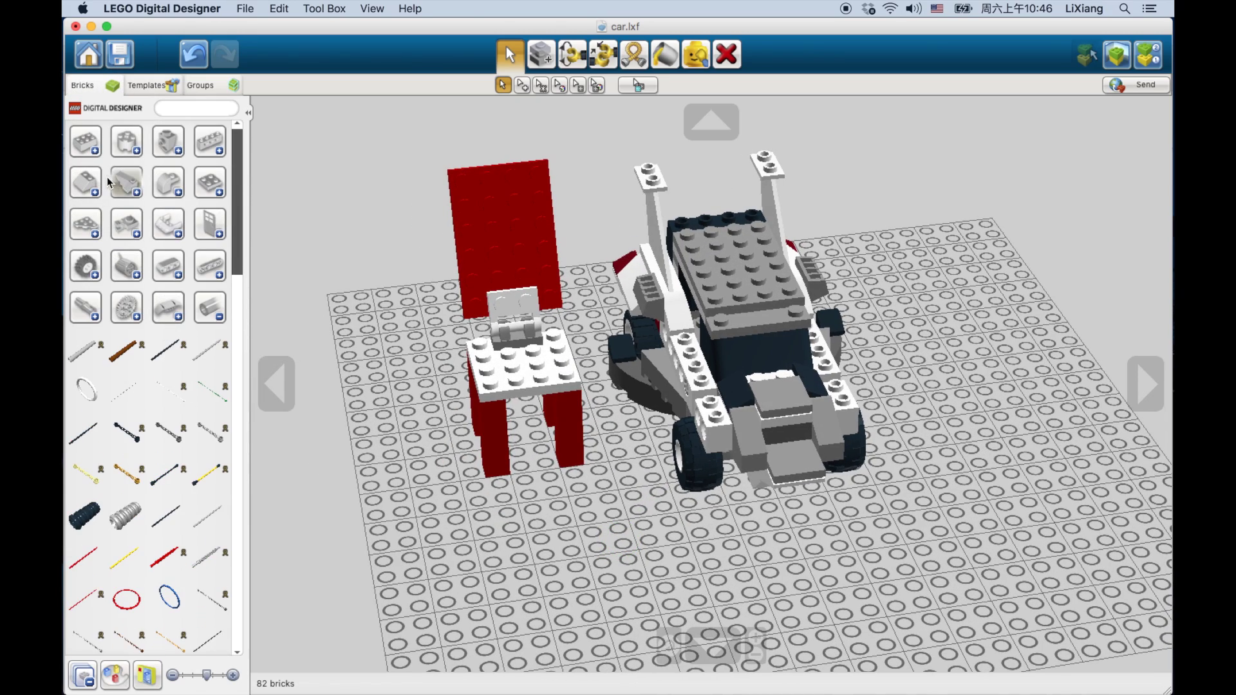
left_click(108, 182)
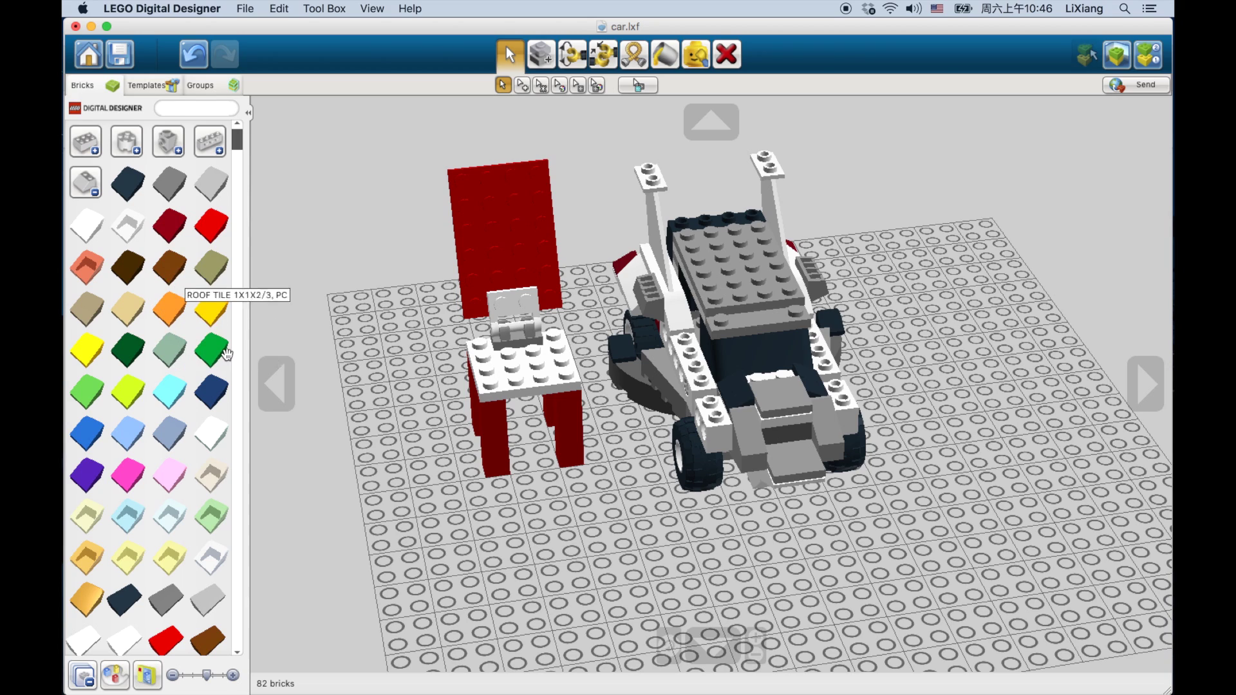
left_click(115, 675)
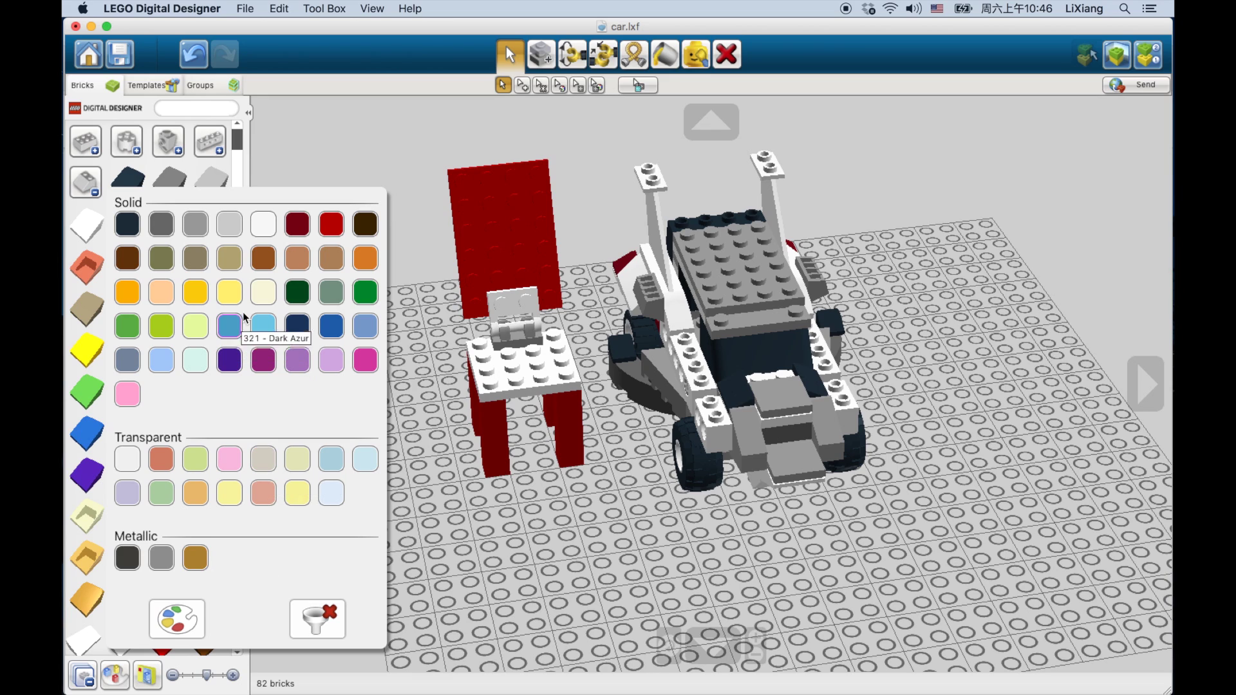
left_click(331, 227)
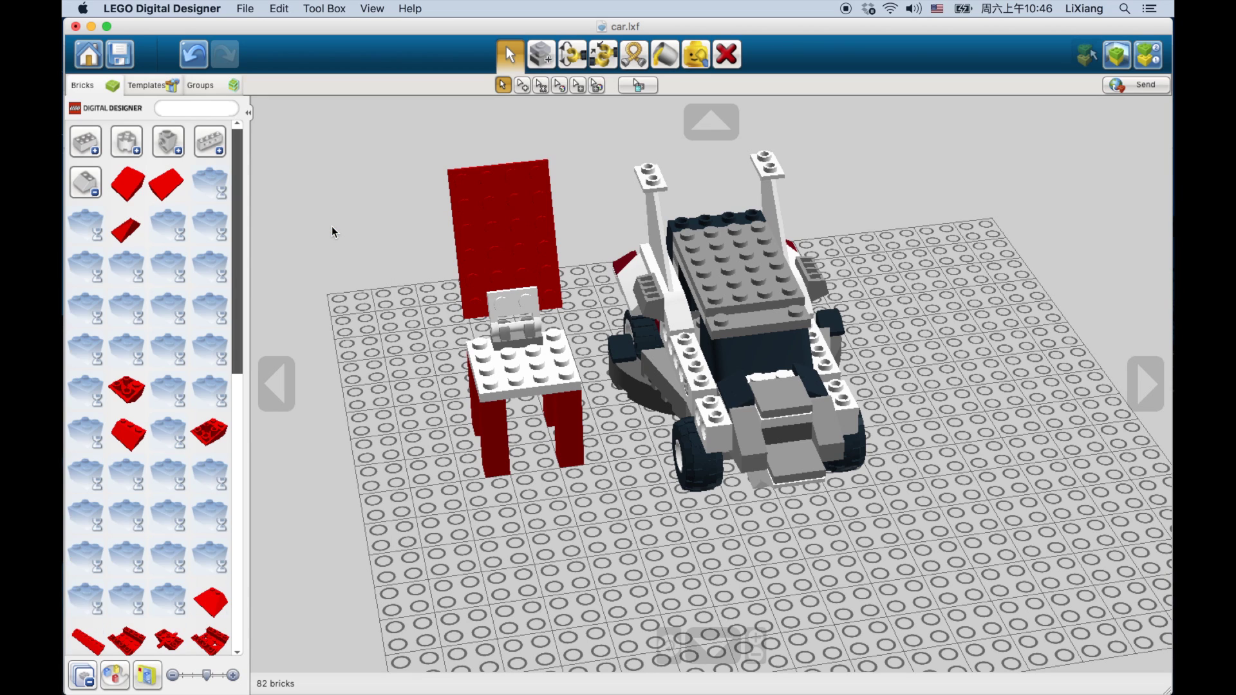
scroll(127, 235, "down", 10)
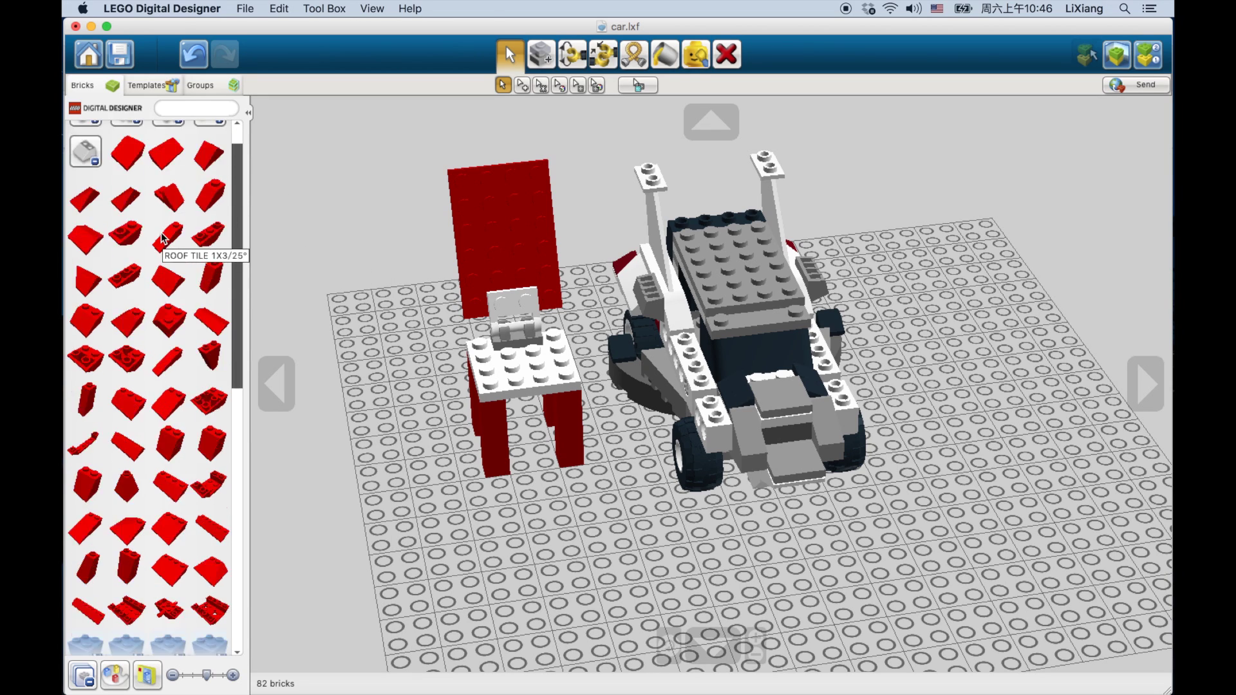
scroll(145, 505, "down", 2)
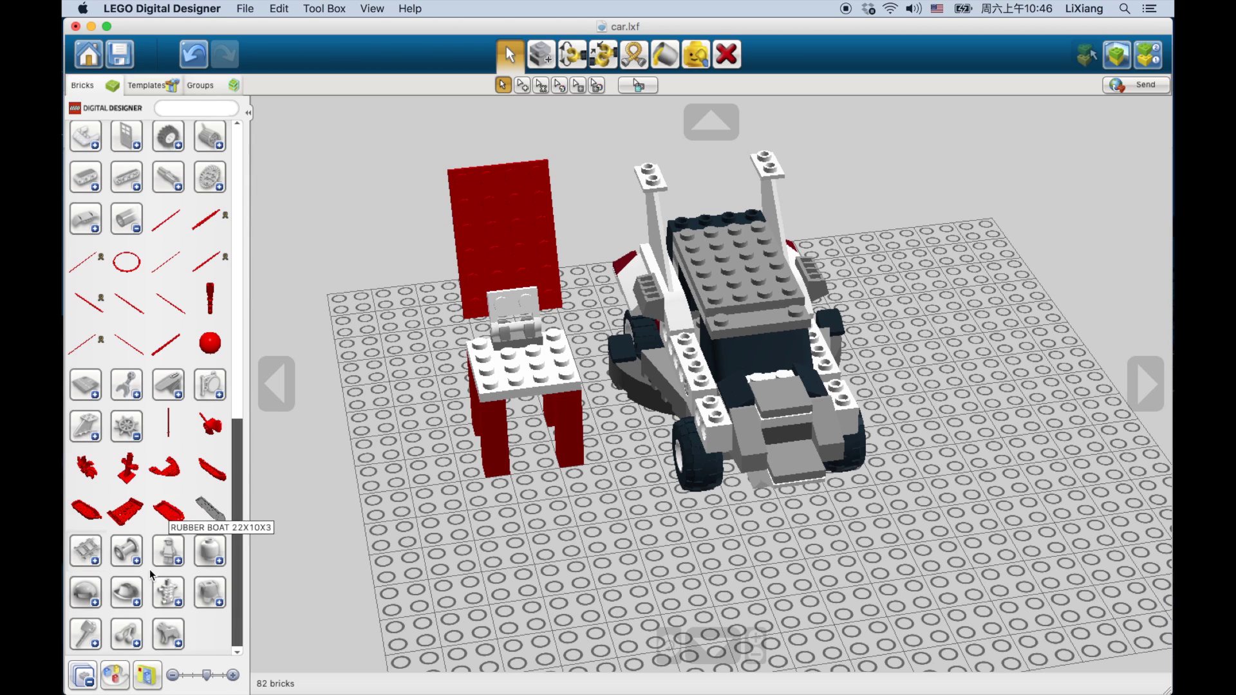
scroll(126, 471, "up", 10)
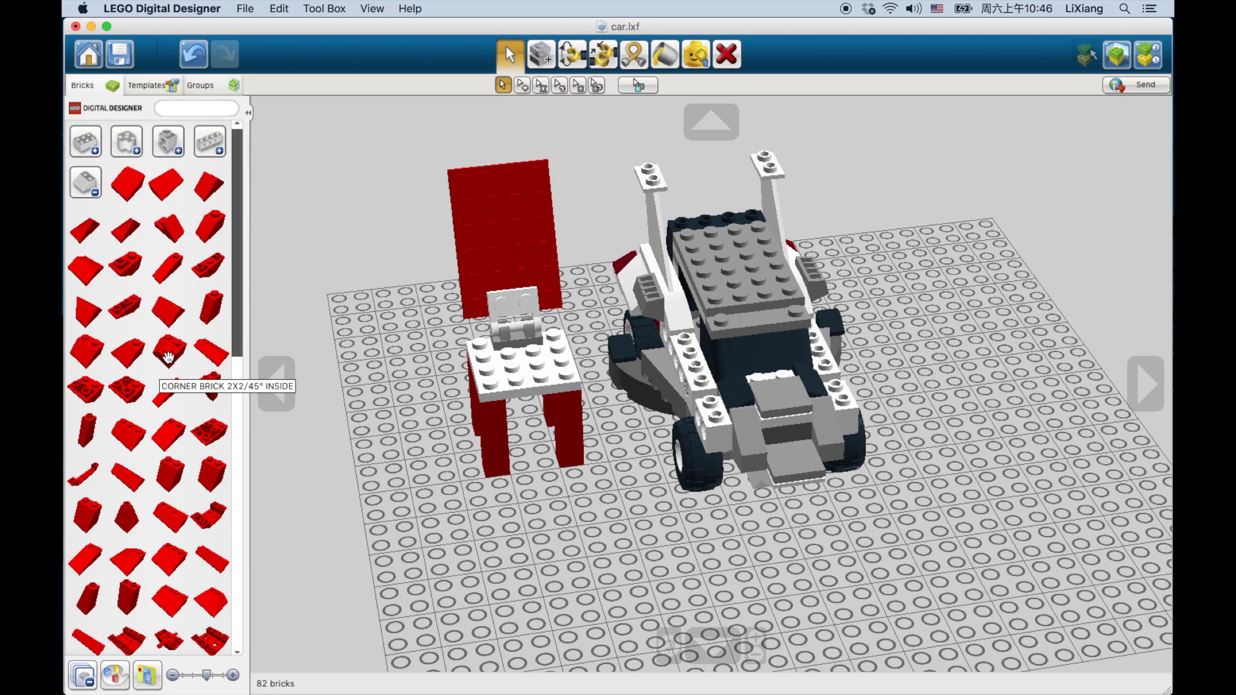
Step: Place a red sloped brick with two studs on the car's grey roof, near its front edge
left_click(92, 350)
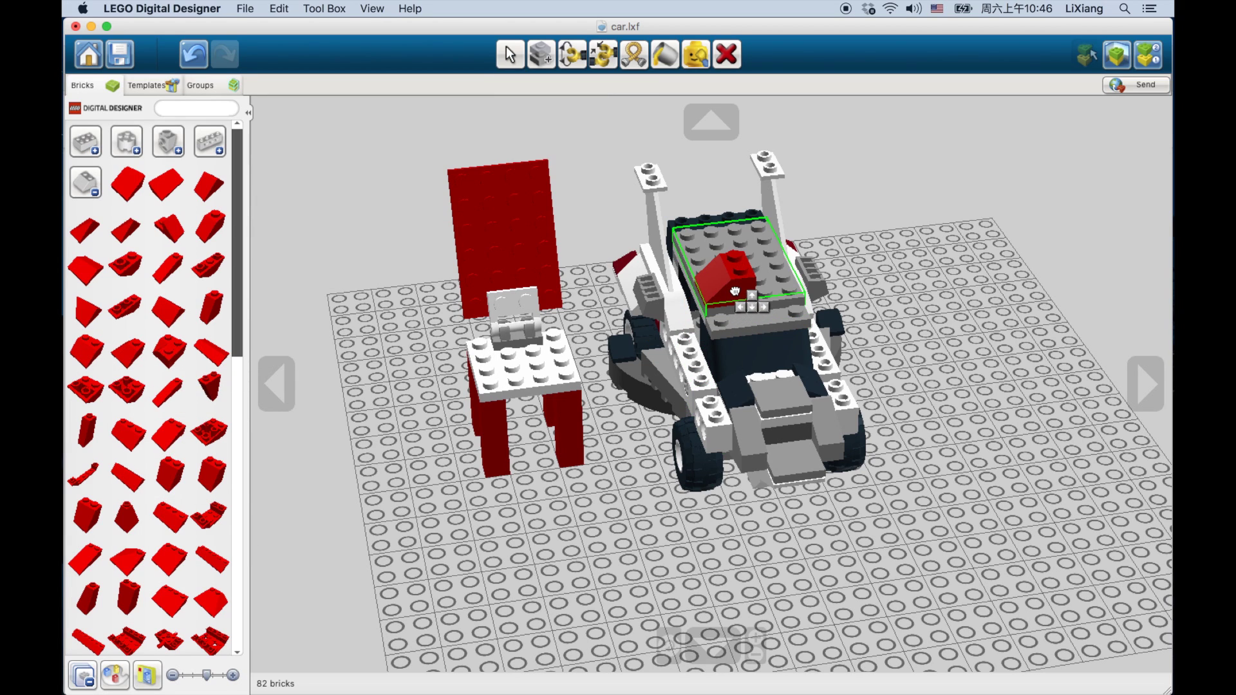
left_click(734, 291)
right_click_drag(734, 291, 714, 335)
left_click(750, 273)
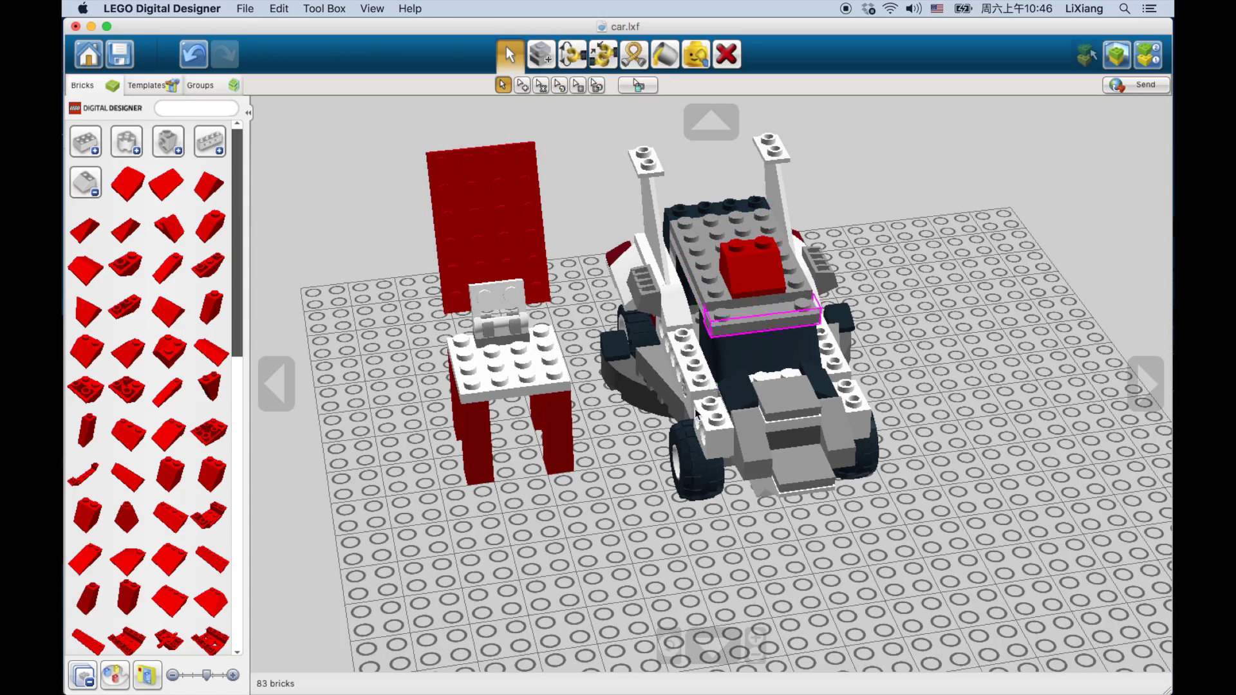
right_click_drag(696, 416, 685, 537)
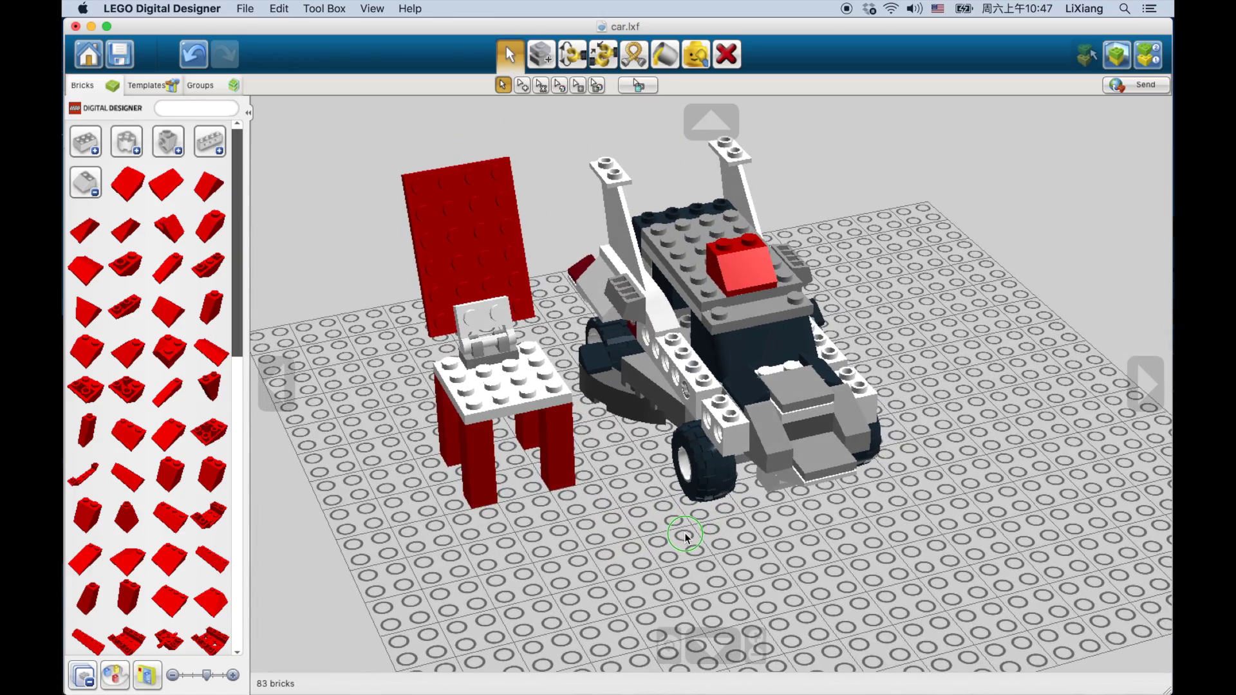
Step: Clear the brick colour filter and collapse all categories in the brick palette
left_click(116, 675)
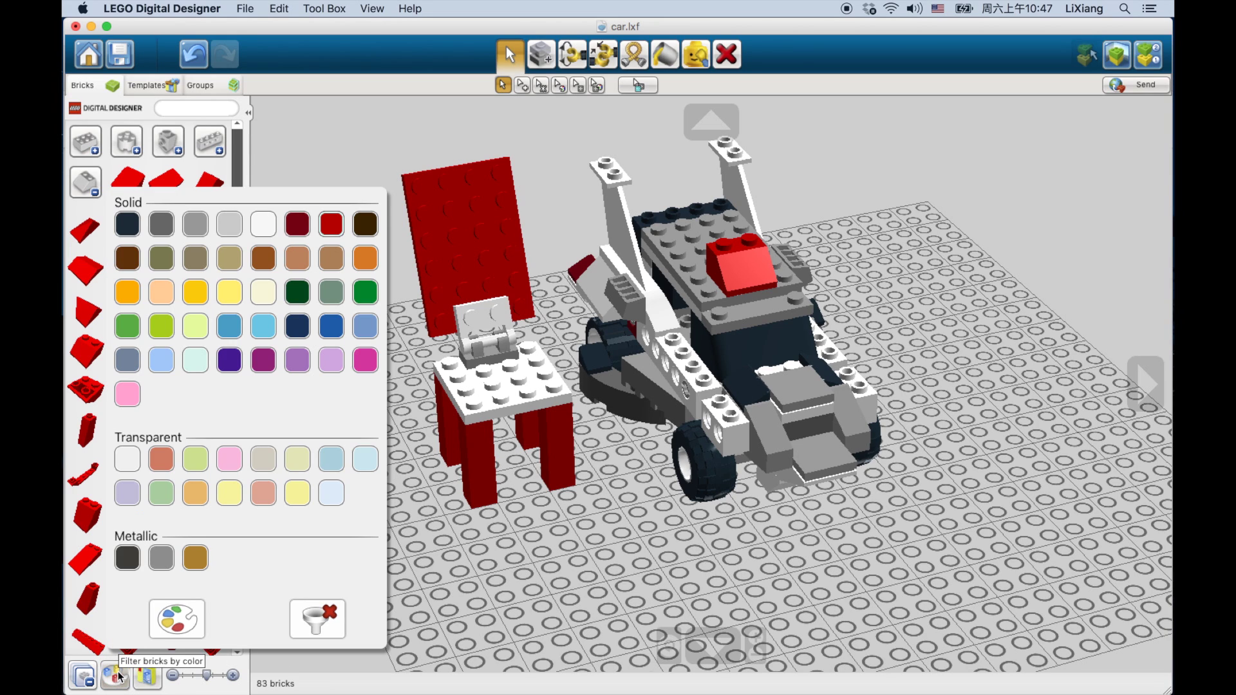
left_click(321, 624)
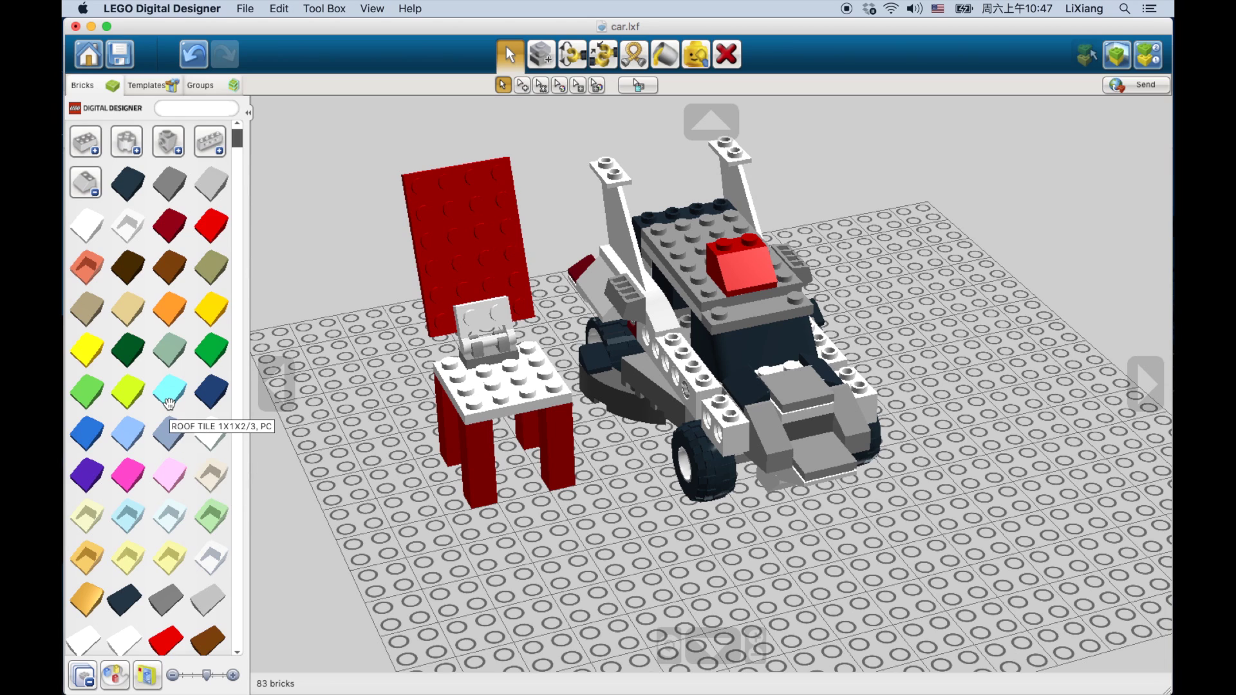
scroll(169, 403, "up", 5)
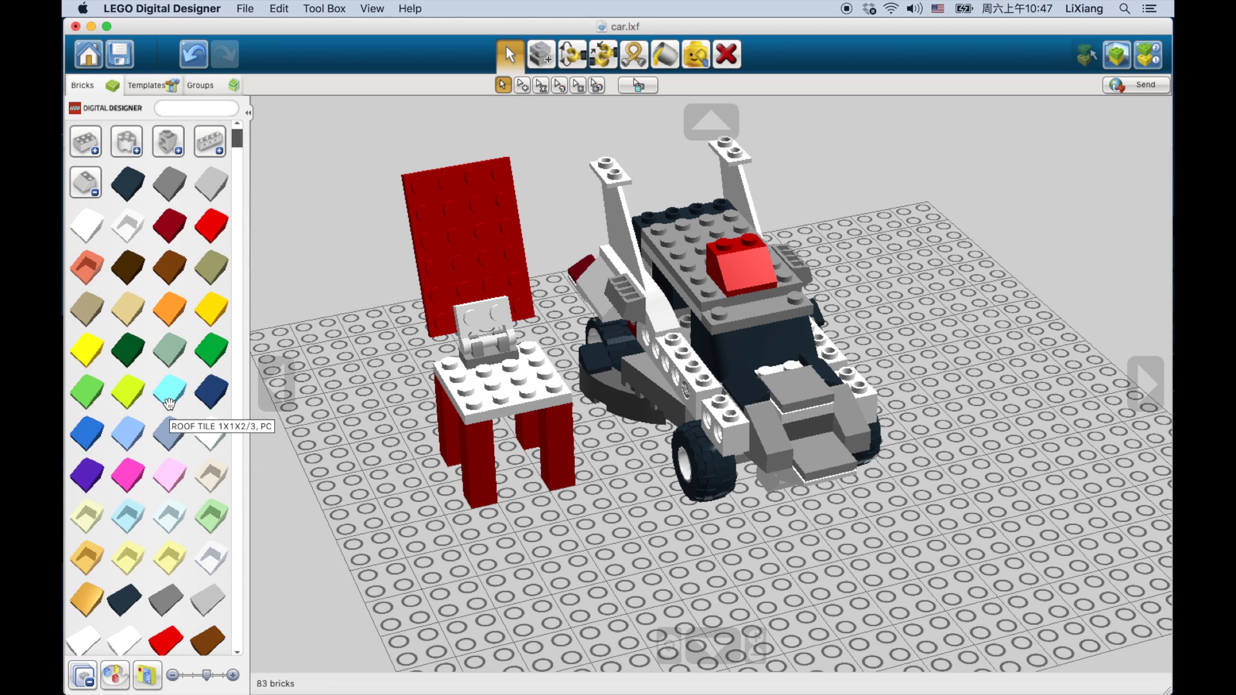
left_click(147, 679)
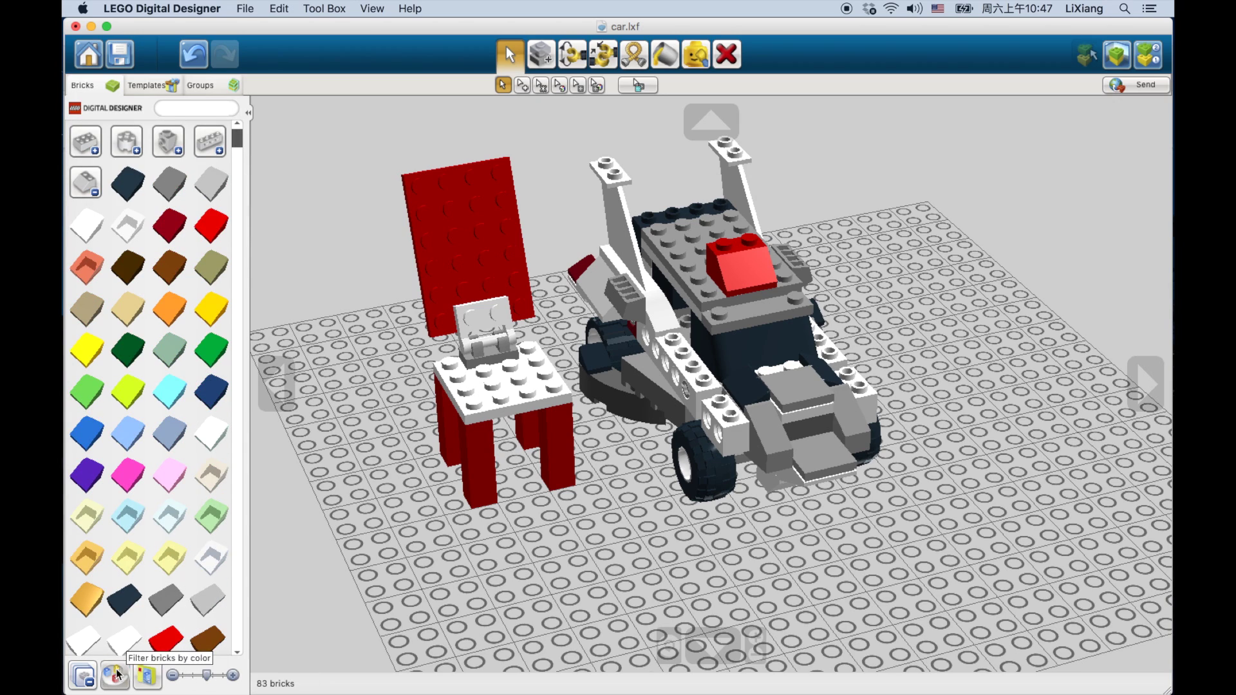
left_click(83, 676)
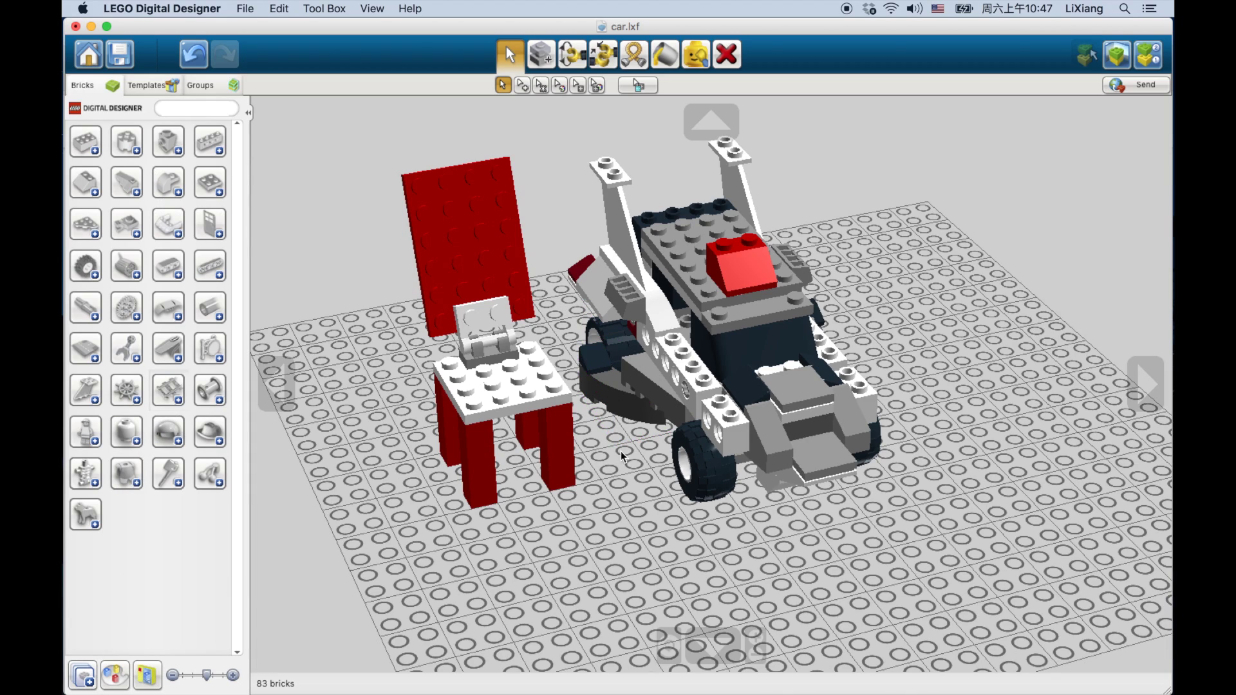
Step: Switch to View mode and examine the car and chair from the front and side in the desert scene
right_click_drag(621, 456, 633, 526)
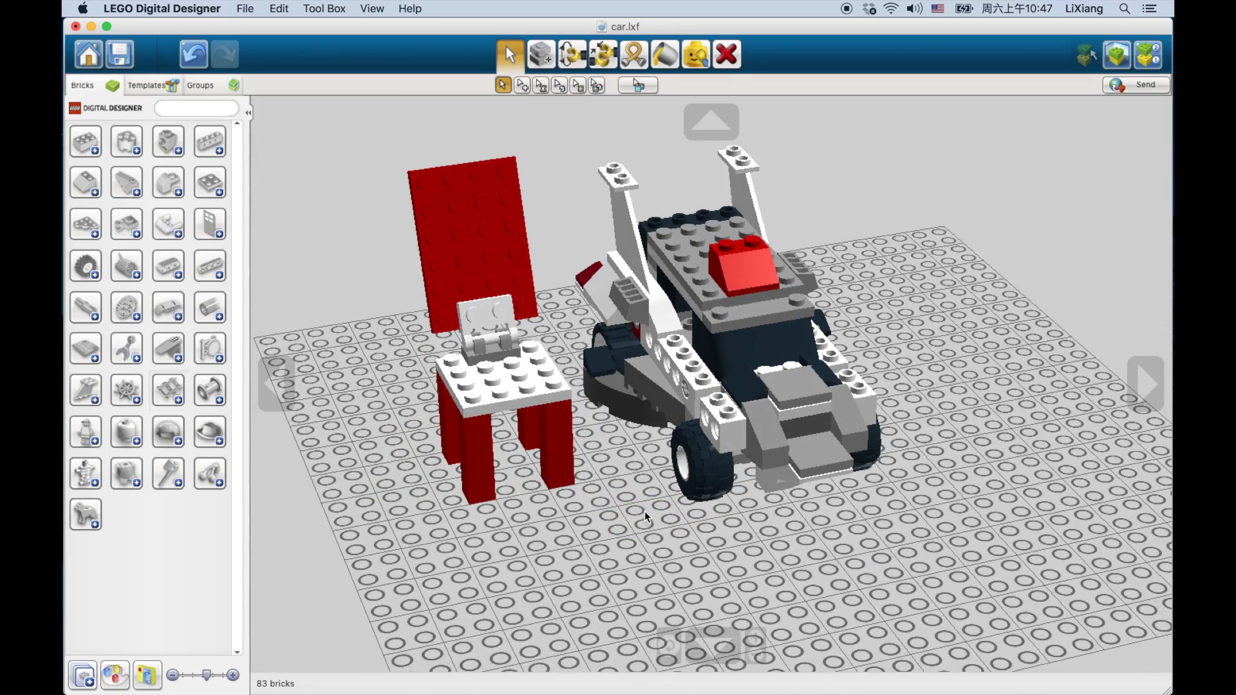
right_click_drag(656, 477, 660, 508)
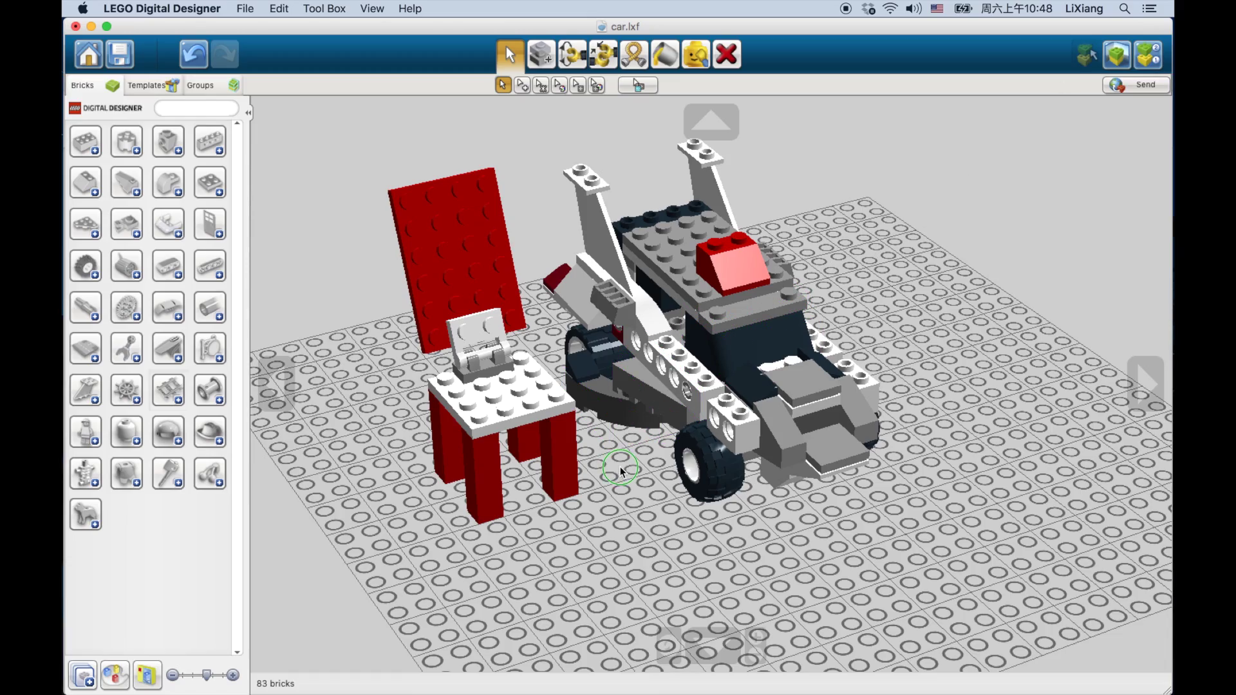
right_click_drag(620, 463, 654, 453)
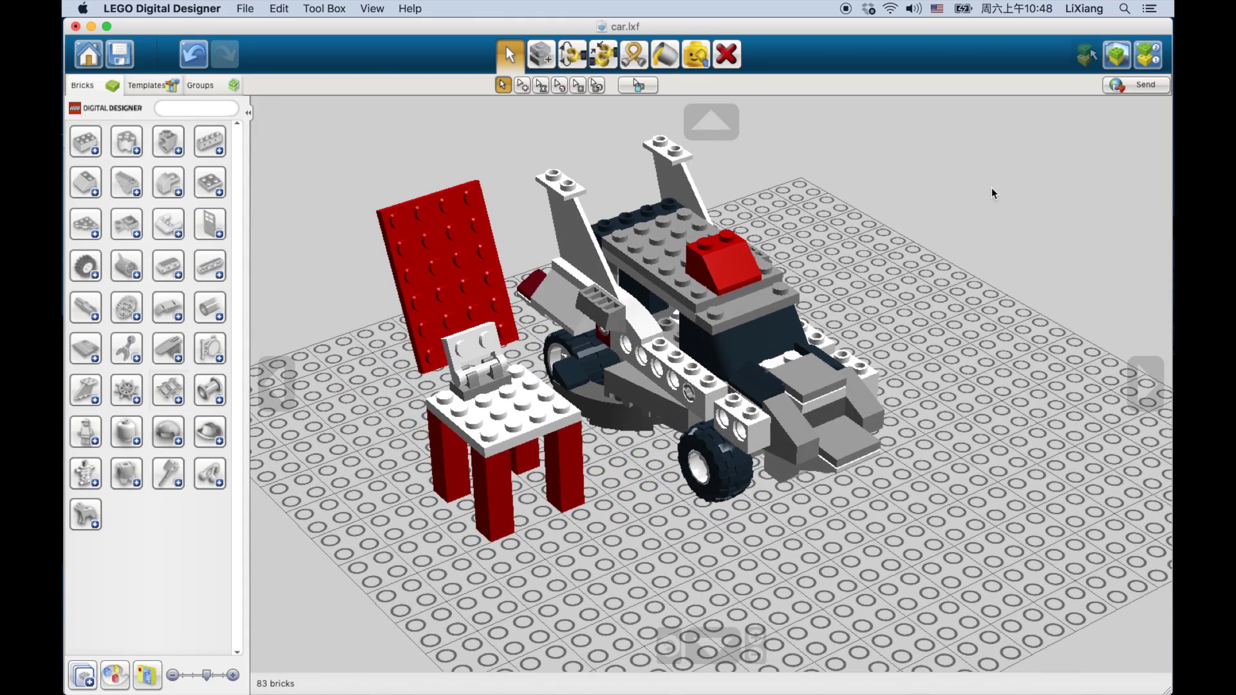
left_click(1117, 58)
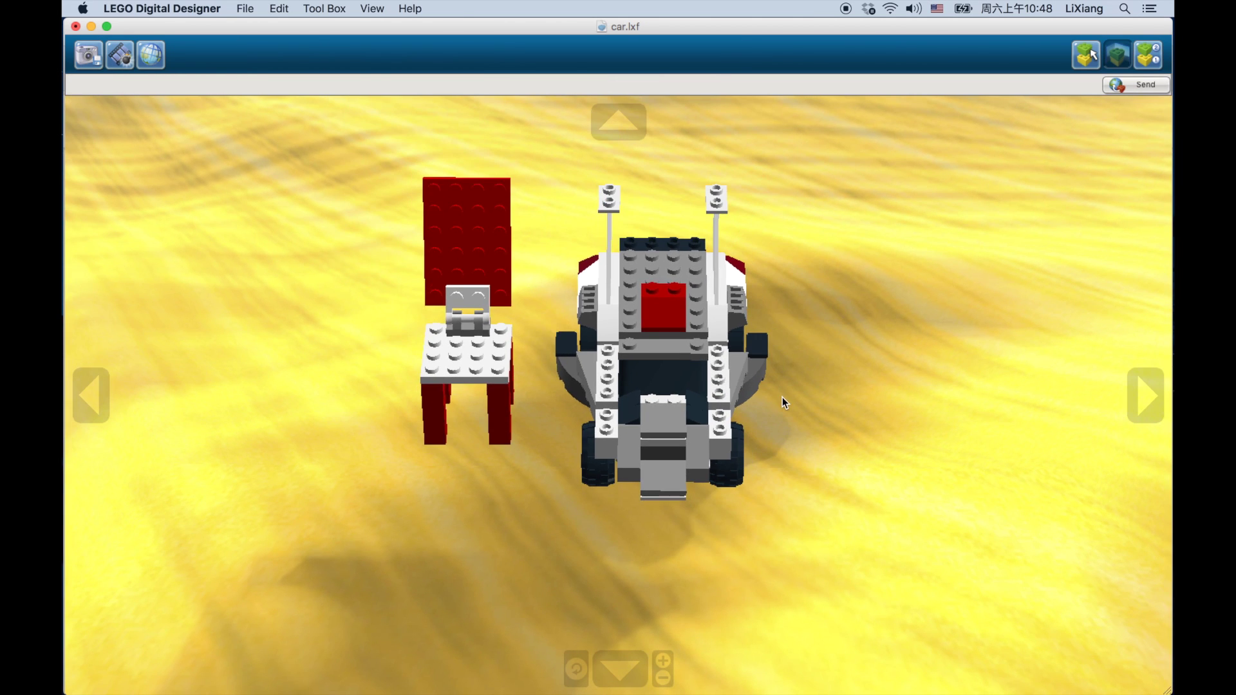
right_click_drag(782, 396, 485, 480)
scroll(572, 404, "up", 5)
scroll(583, 433, "up", 3)
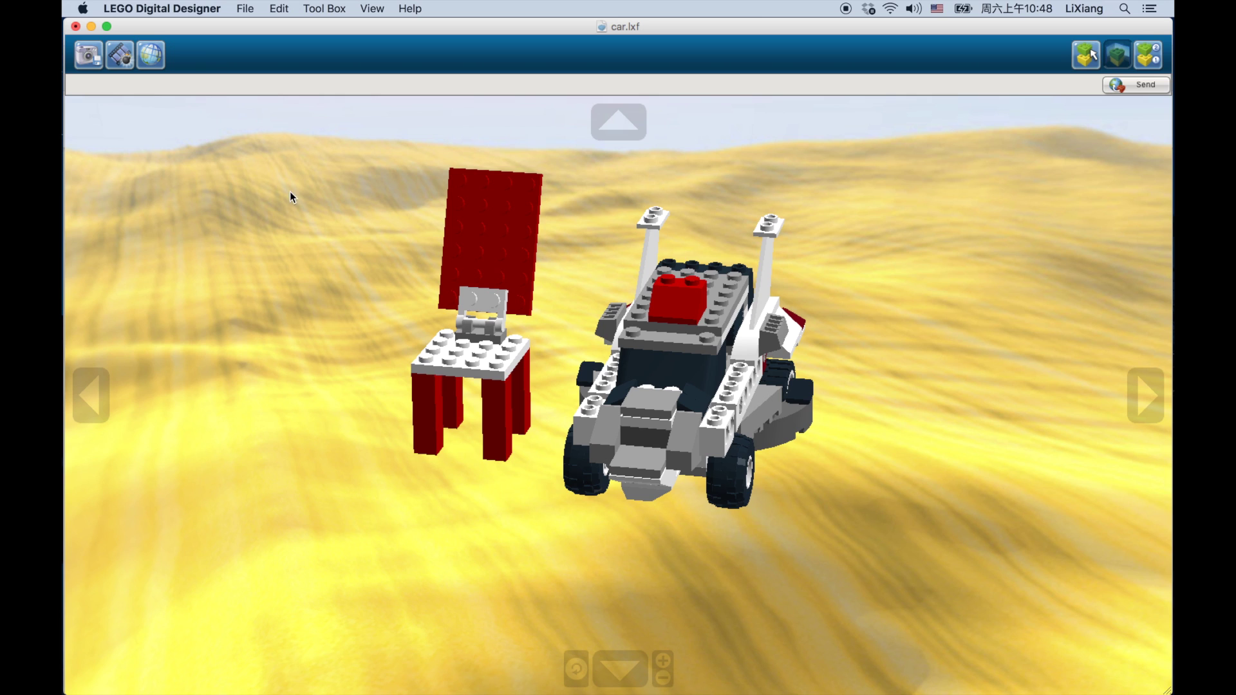
right_click_drag(547, 328, 474, 349)
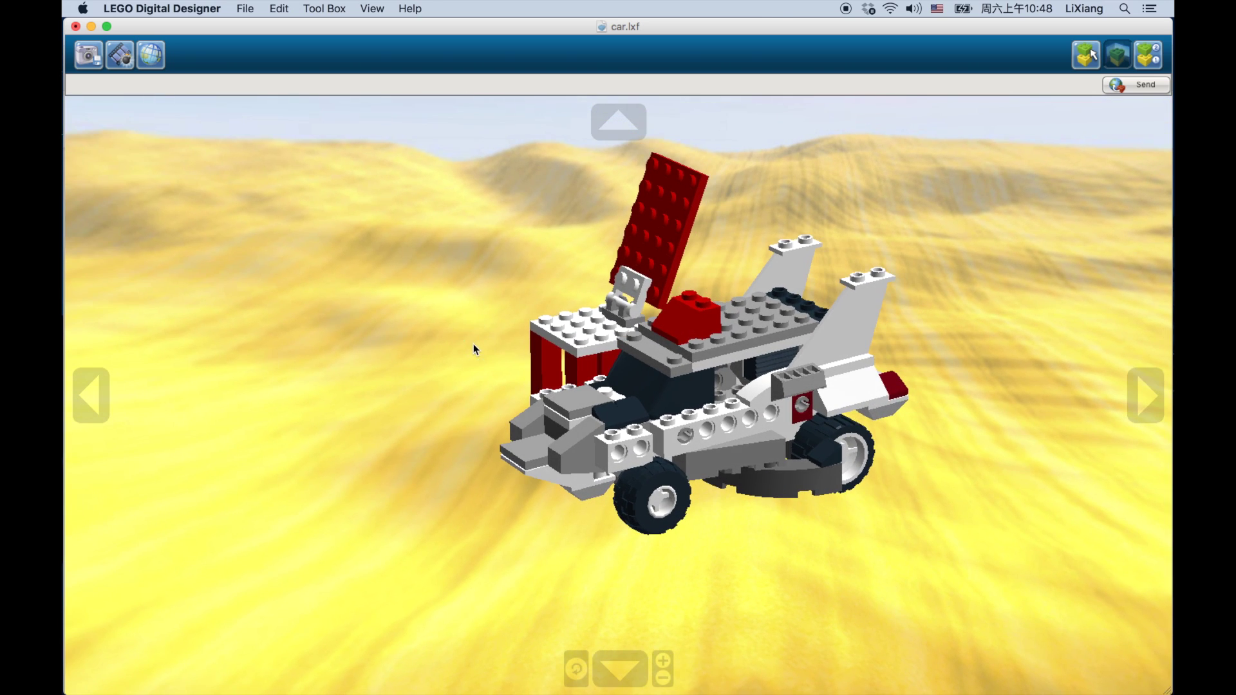
Step: Change the scene background from the desert to the mountains and on to outer space
left_click(149, 56)
right_click_drag(341, 361, 710, 429)
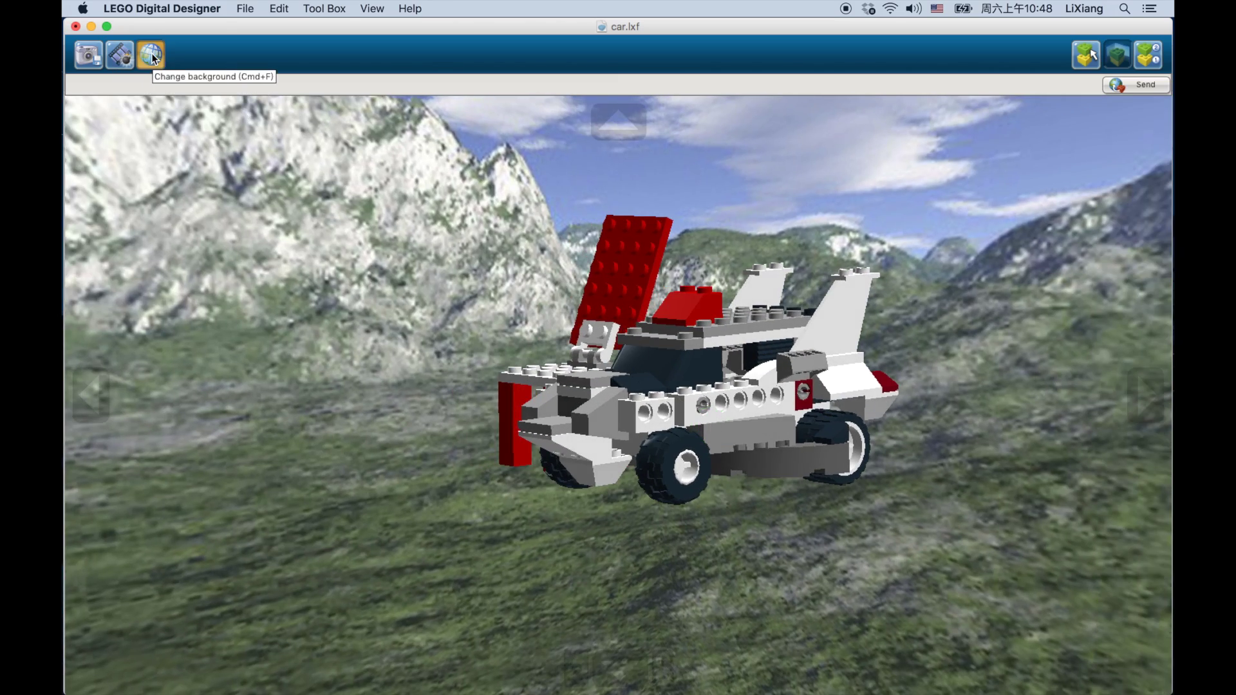
key("super+f")
right_click_drag(579, 386, 360, 360)
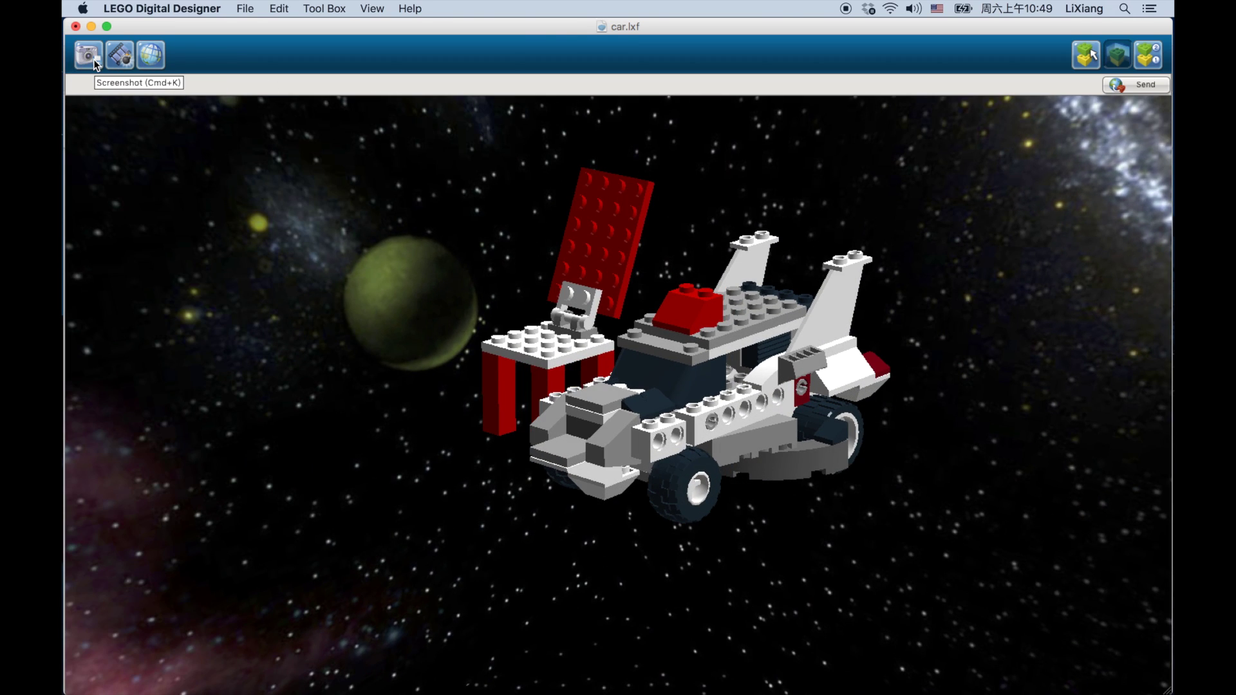
right_click_drag(357, 335, 383, 342)
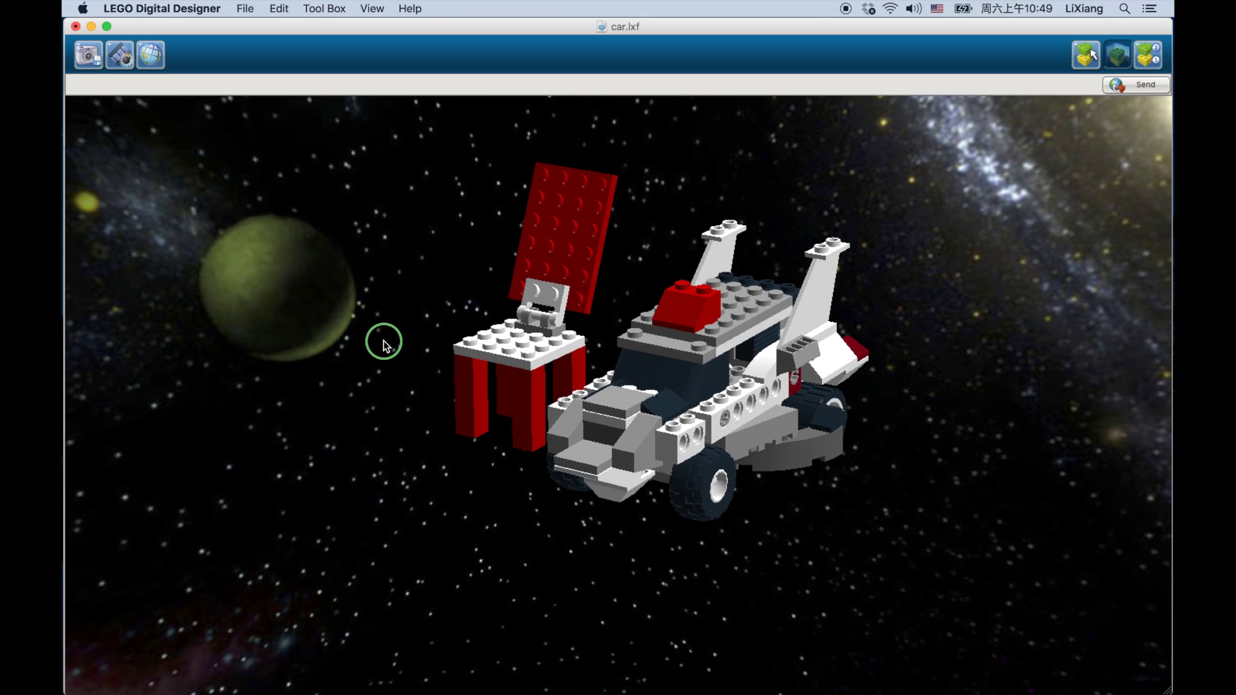
Step: Explode the model several times and watch the bricks scatter and reassemble from different distances and angles
left_click(119, 57)
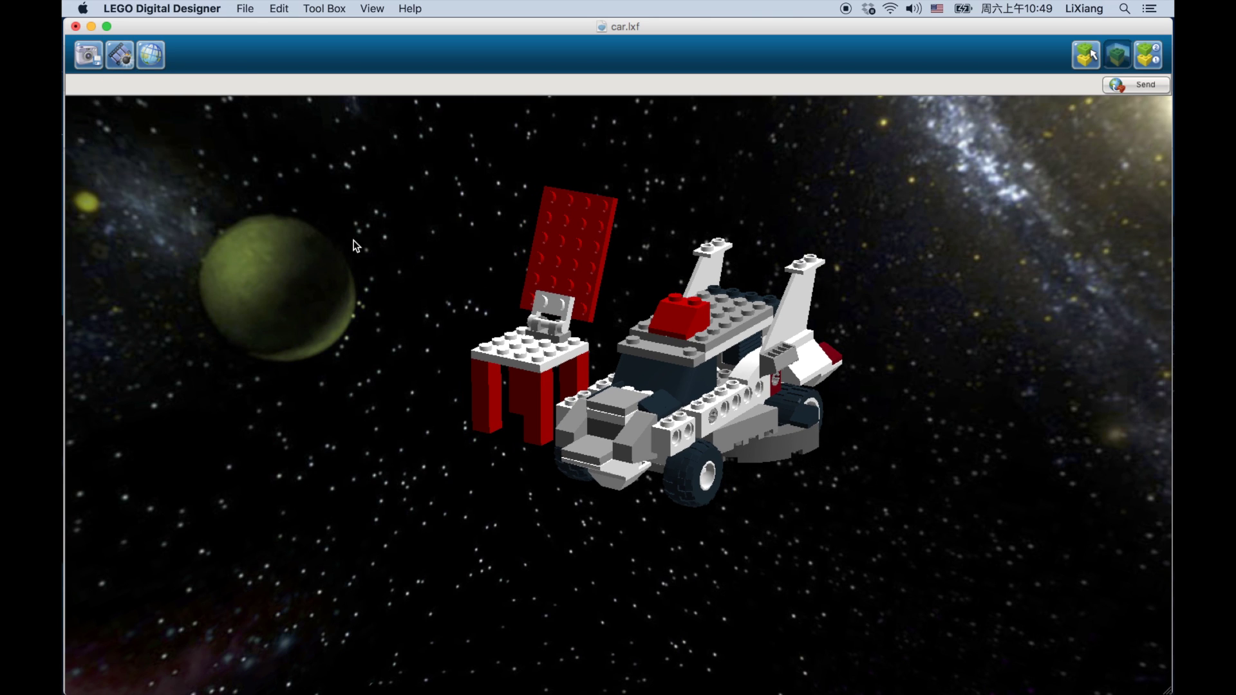
scroll(435, 299, "down", 5)
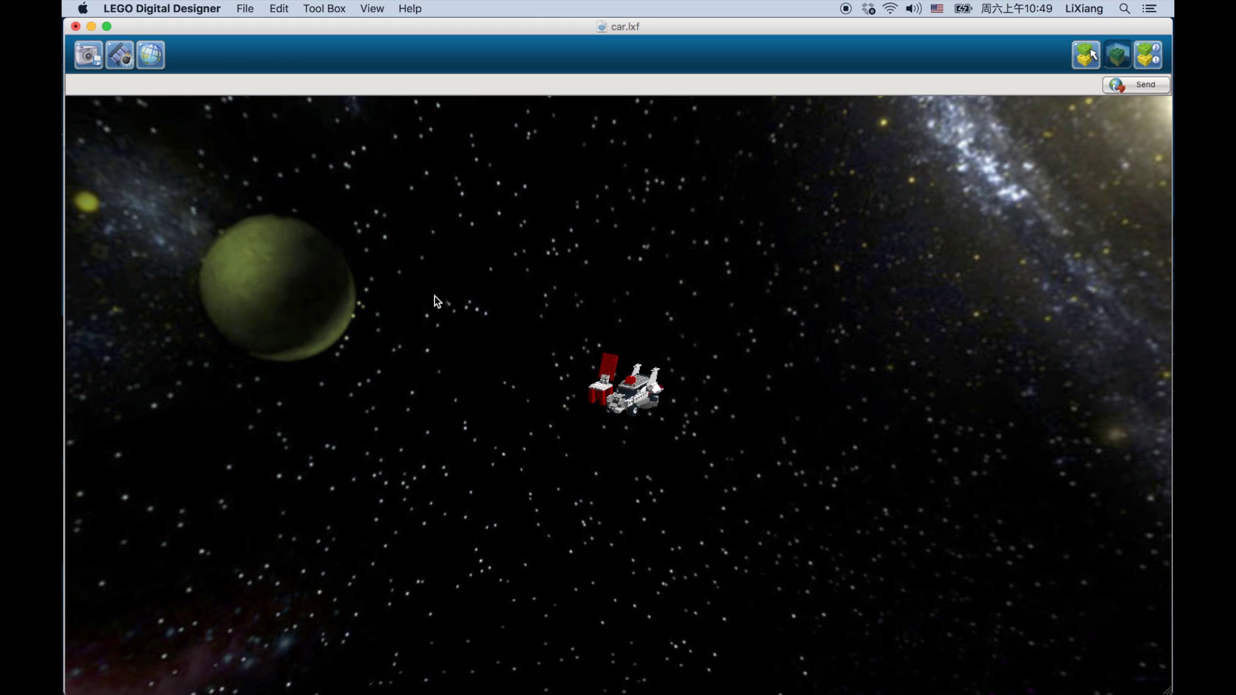
left_click(121, 58)
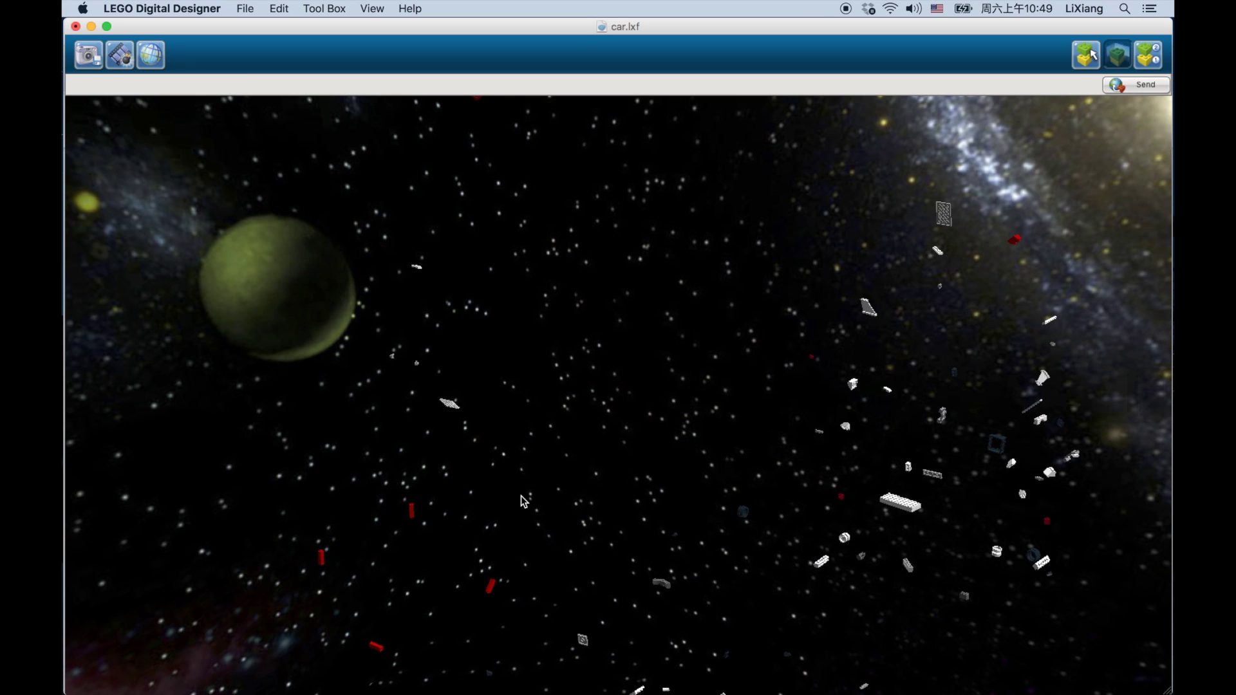
right_click_drag(505, 499, 682, 488)
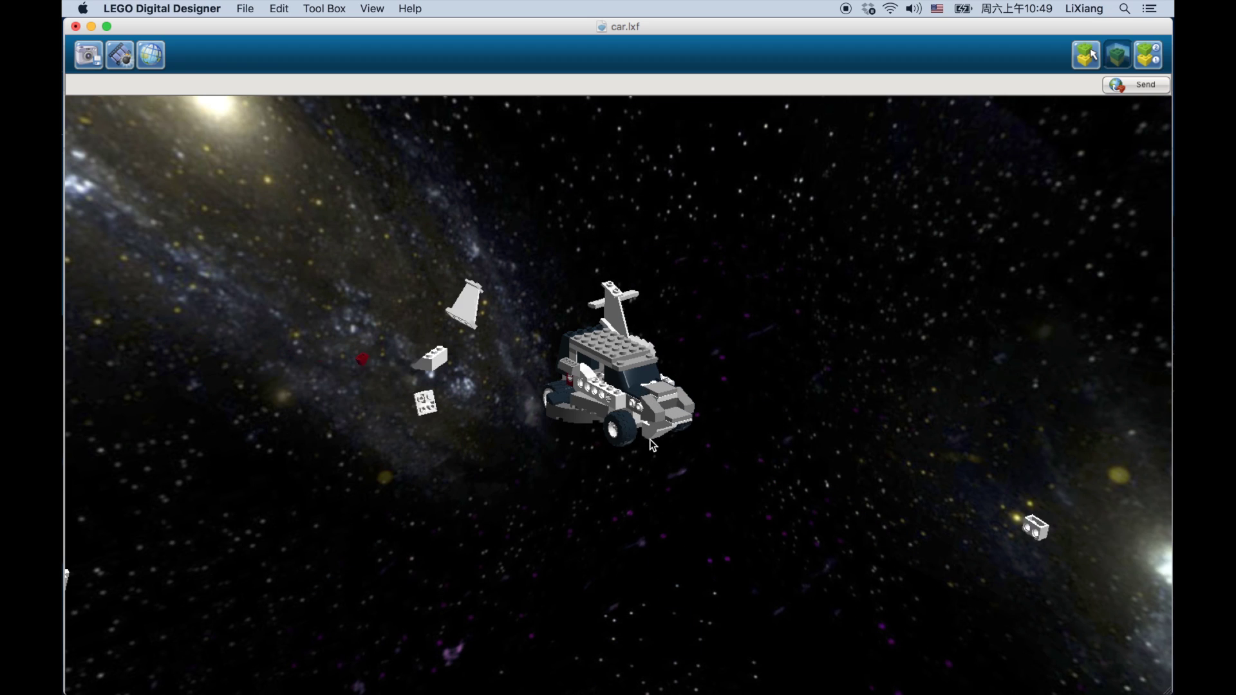
left_click(669, 458)
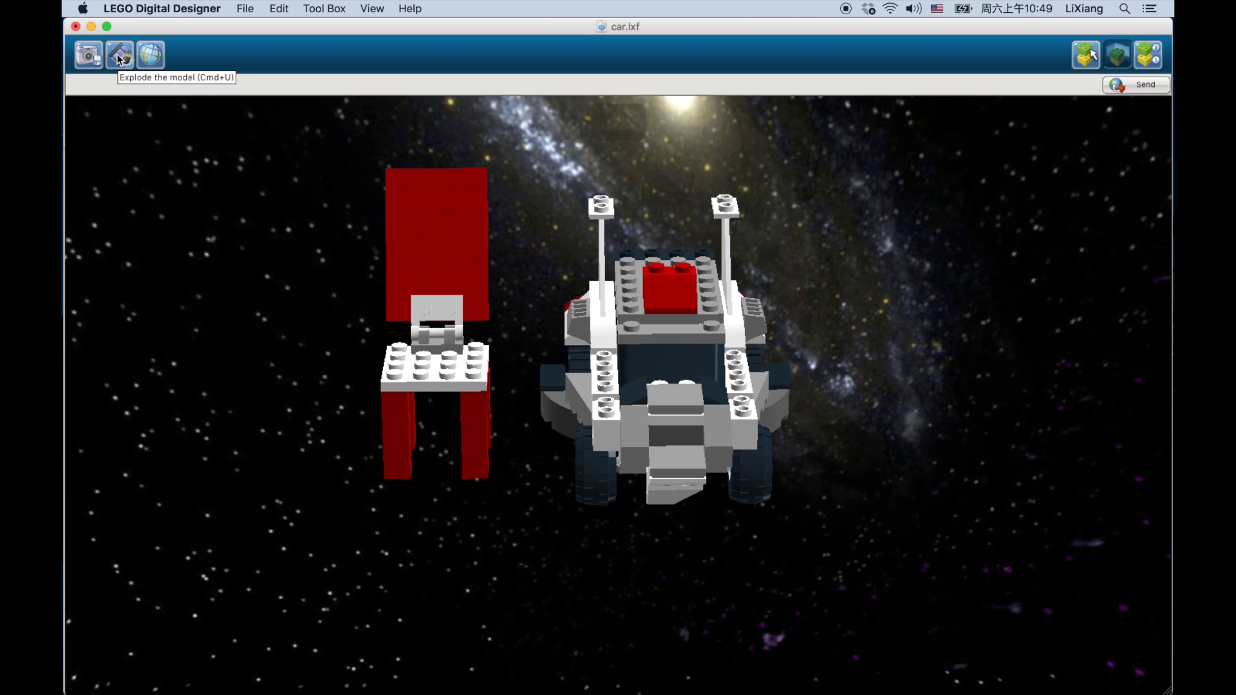
left_click(120, 56)
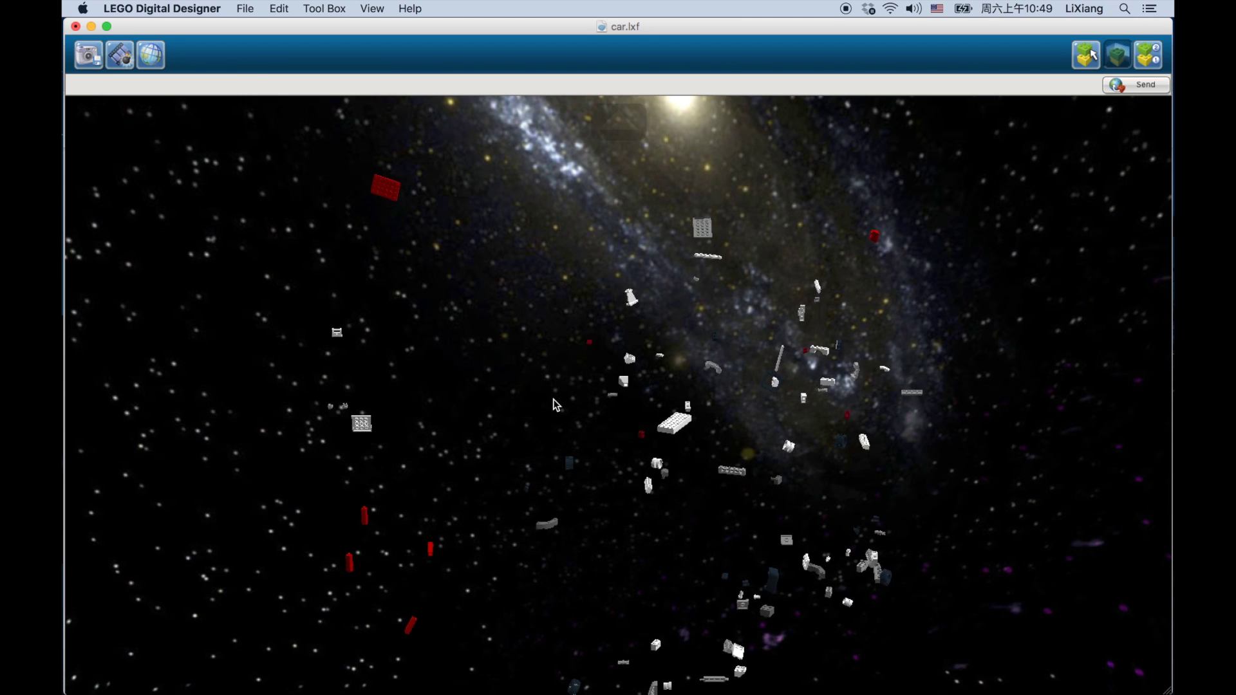
left_click(631, 458)
left_click_drag(634, 468, 561, 462)
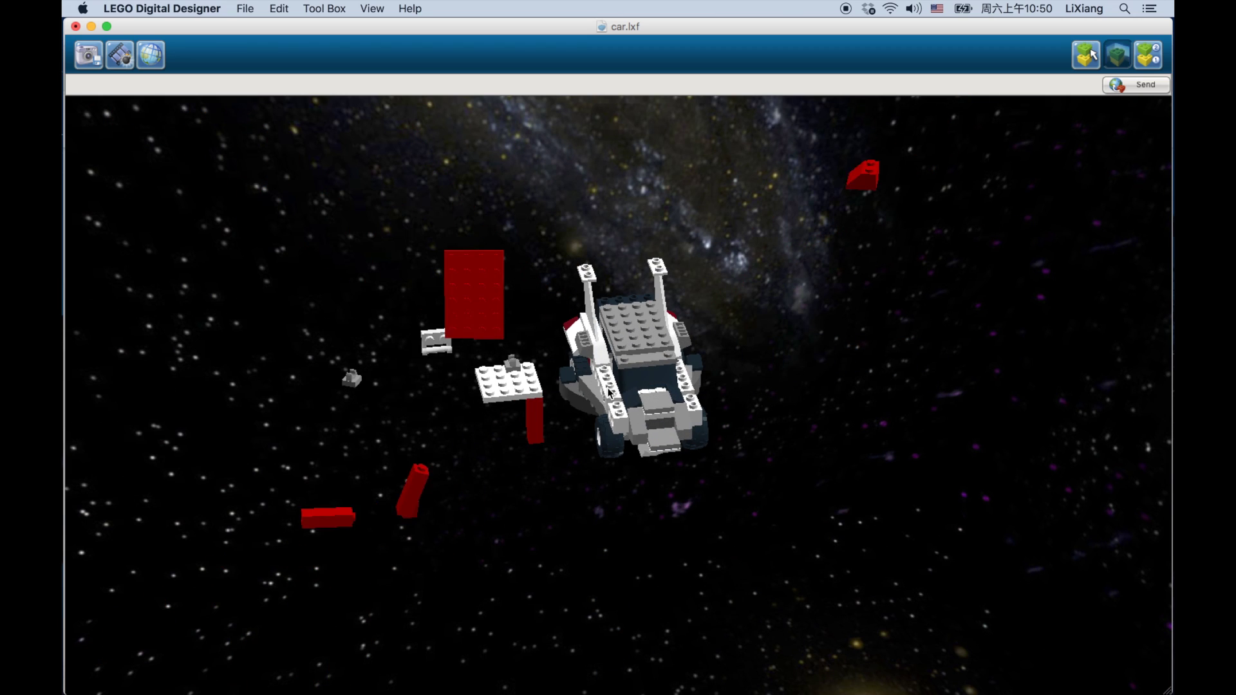
Step: Switch to Building Guide mode and go through the model's building instructions brick by brick up to step 24, examining the partly built car
left_click(1146, 59)
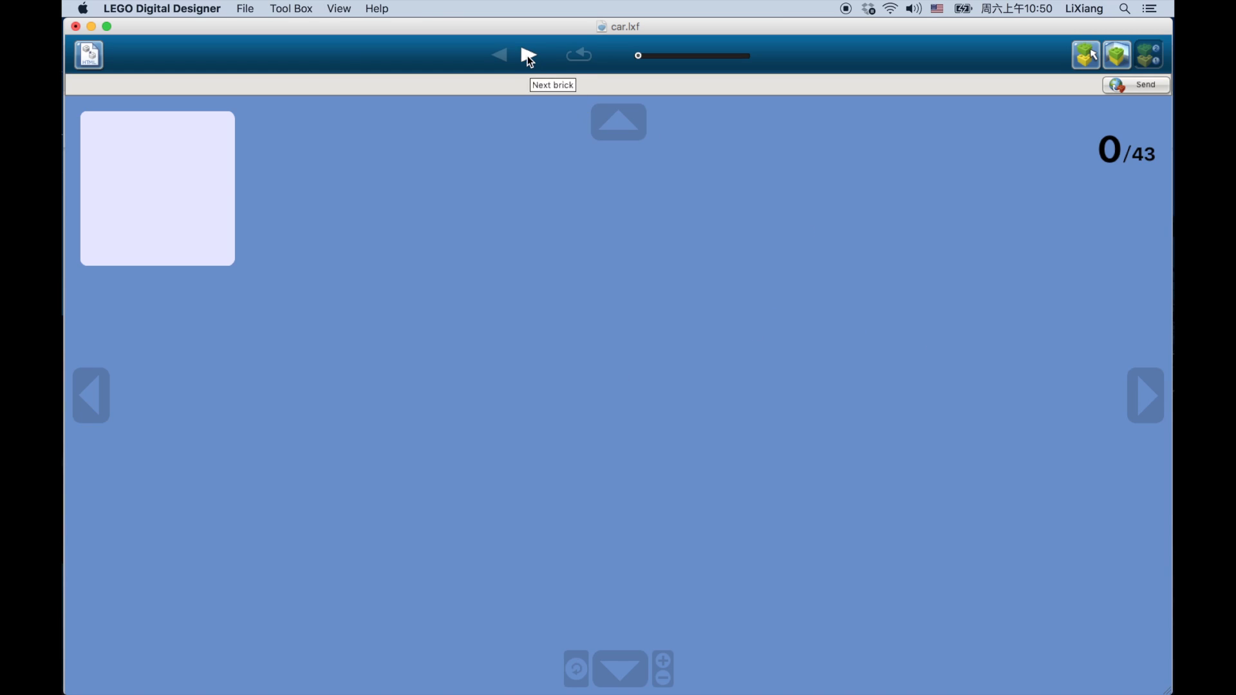
left_click(527, 56)
left_click(527, 55)
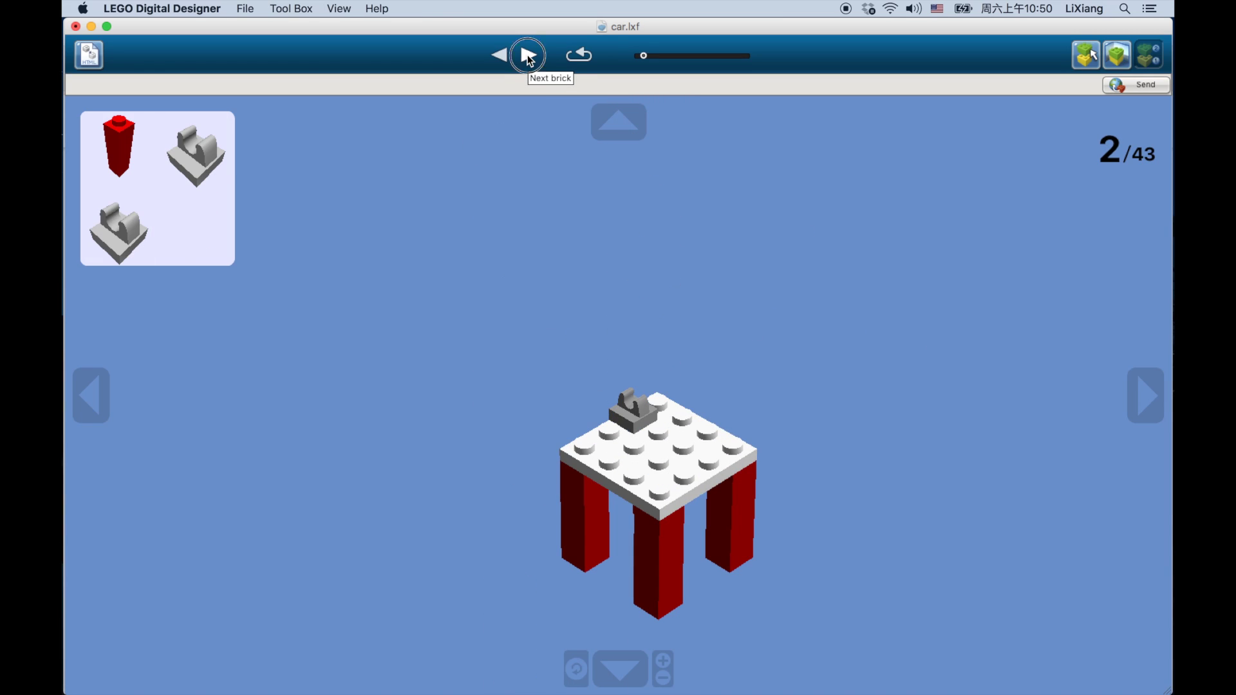
left_click(527, 55)
left_click(527, 56)
left_click(527, 55)
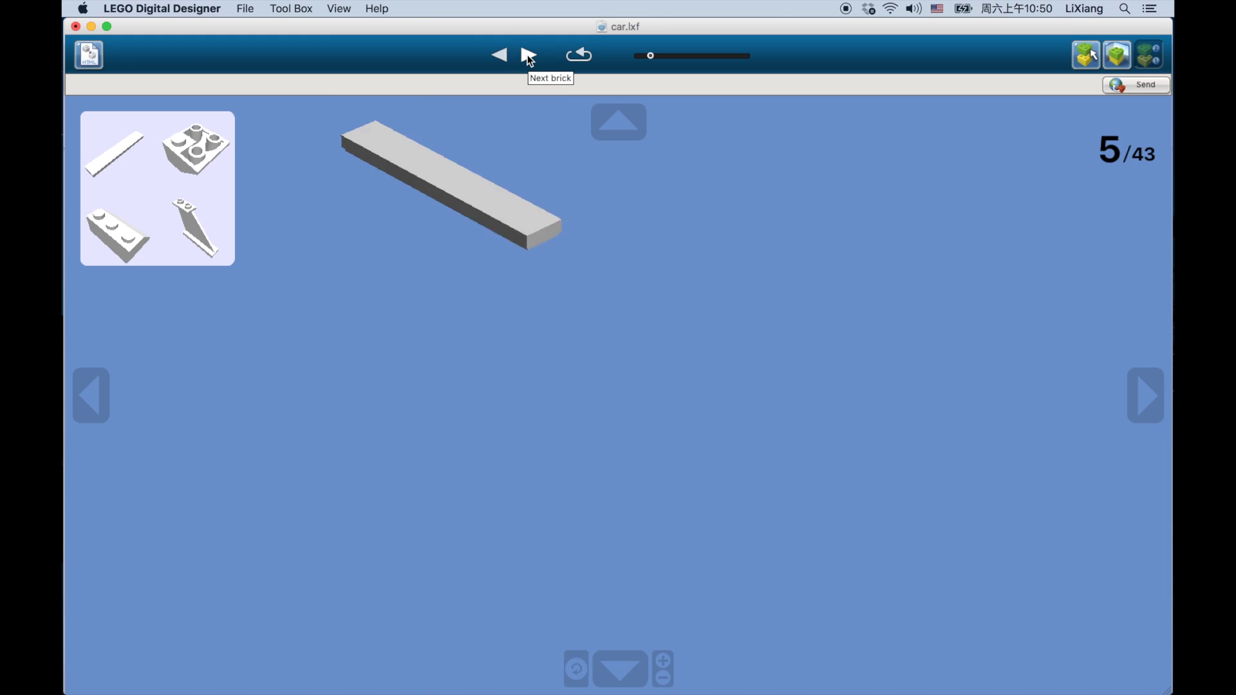
left_click(527, 56)
left_click(527, 56)
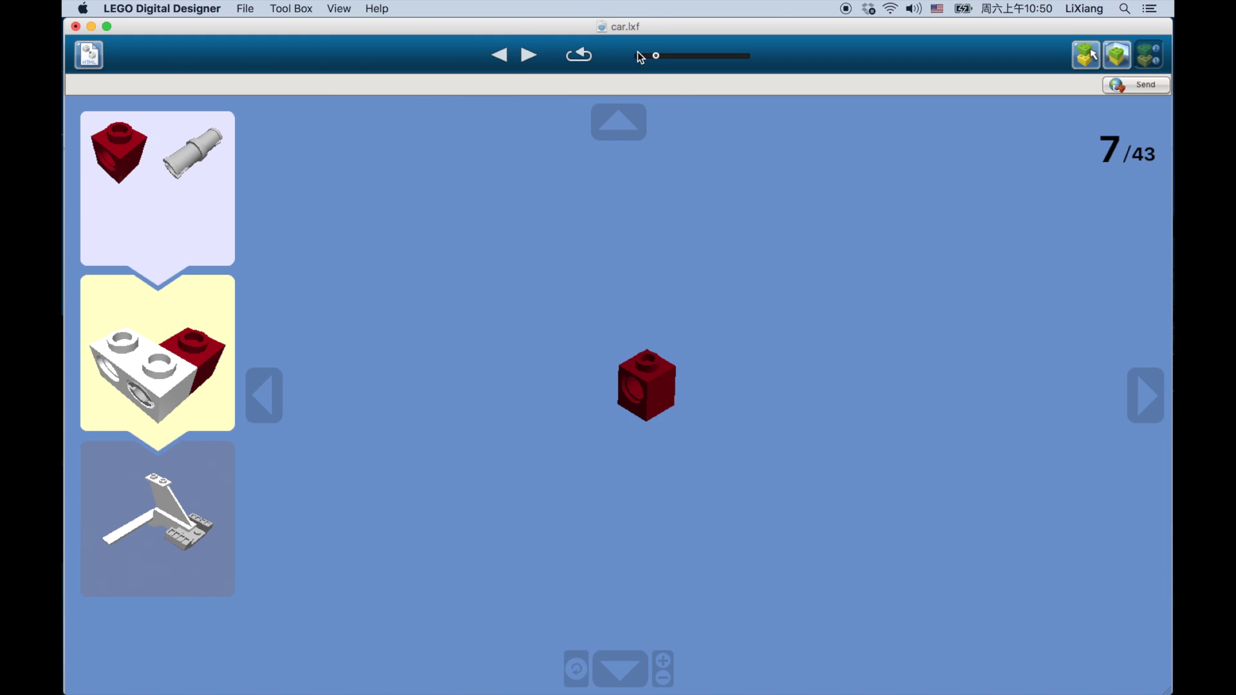
left_click(532, 56)
left_click(532, 56)
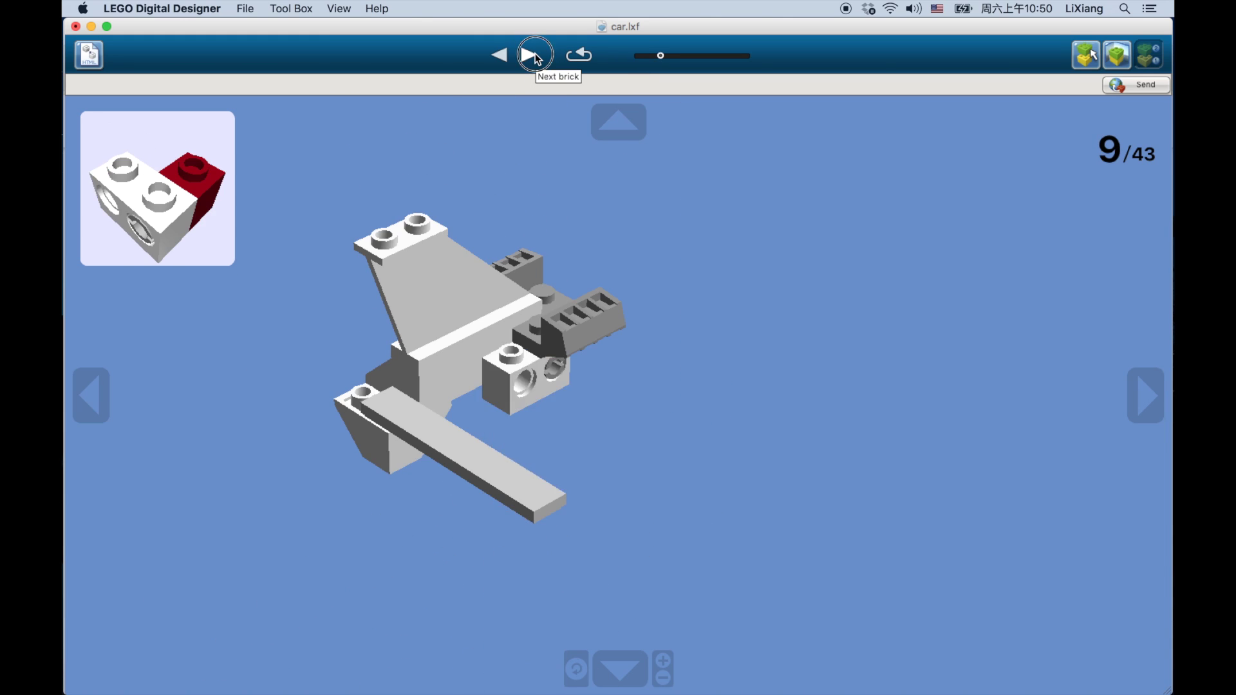
left_click(534, 57)
left_click(528, 55)
left_click(528, 56)
left_click(528, 56)
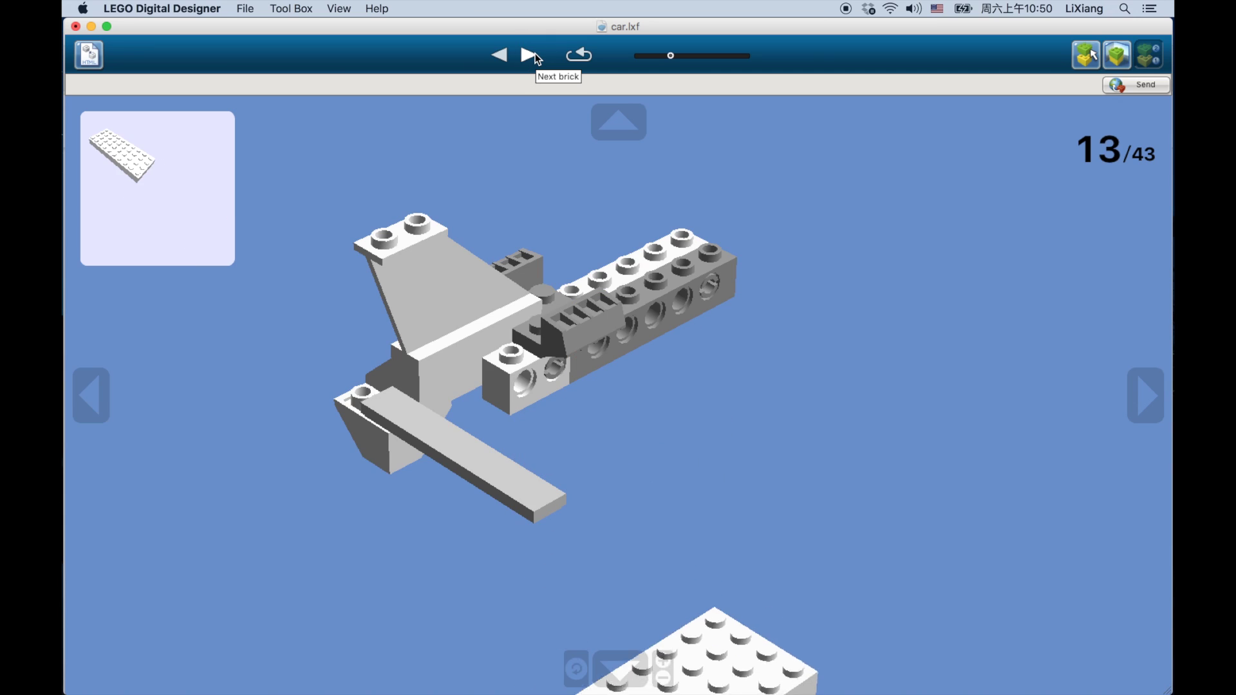
left_click(528, 55)
left_click(529, 55)
left_click(529, 55)
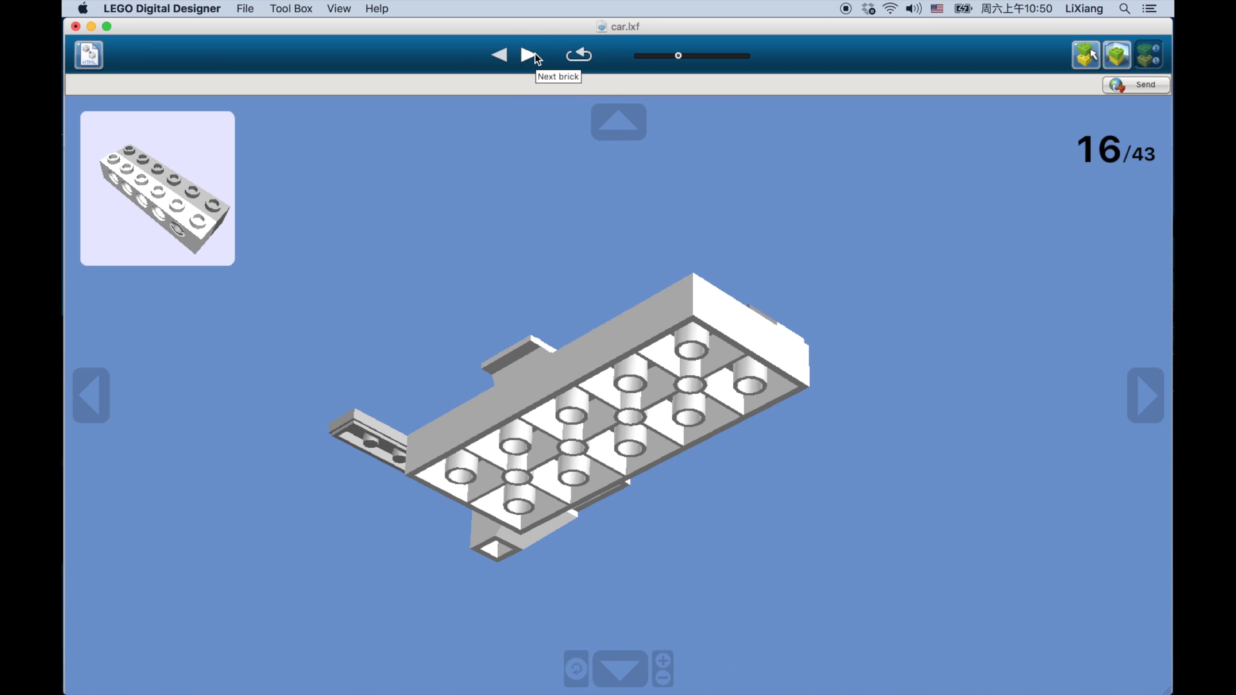
left_click(534, 57)
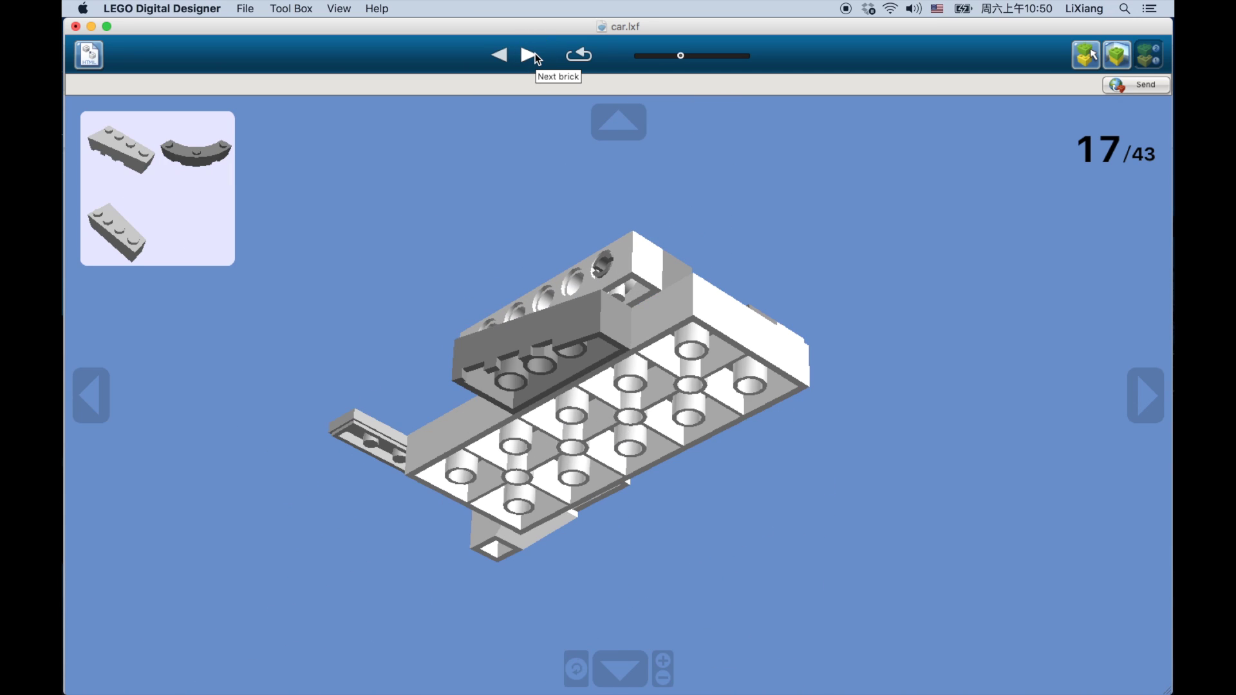
left_click(534, 58)
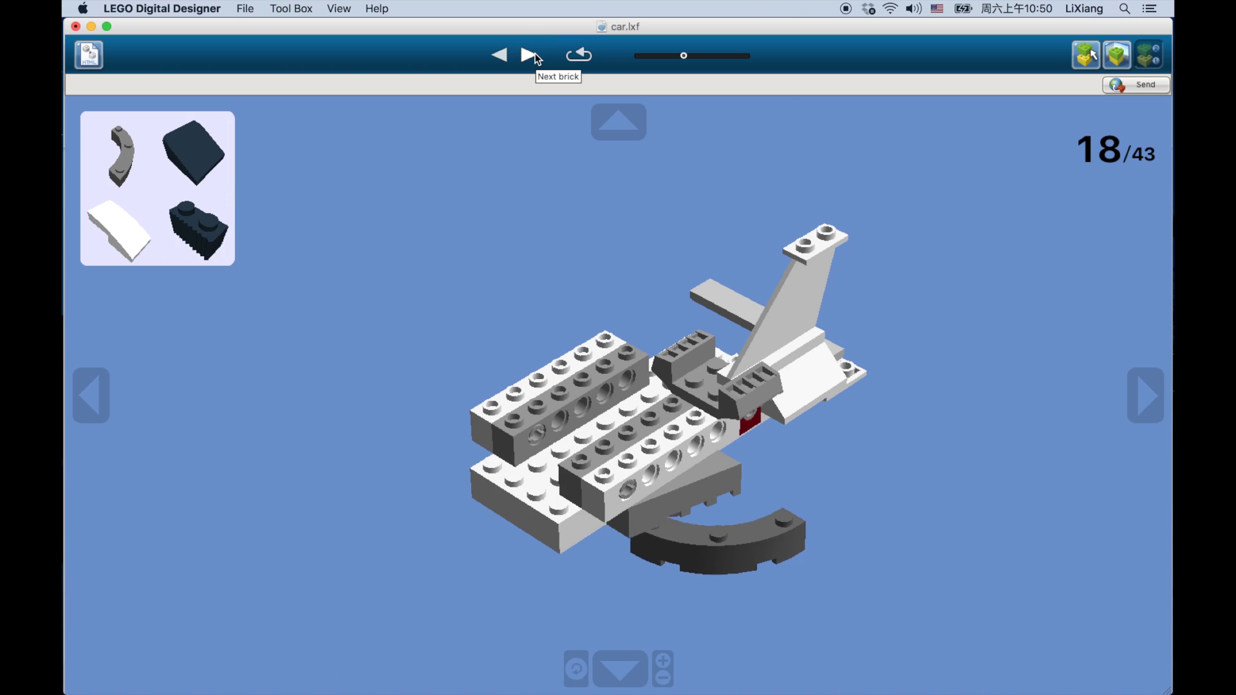
left_click(535, 57)
left_click(535, 57)
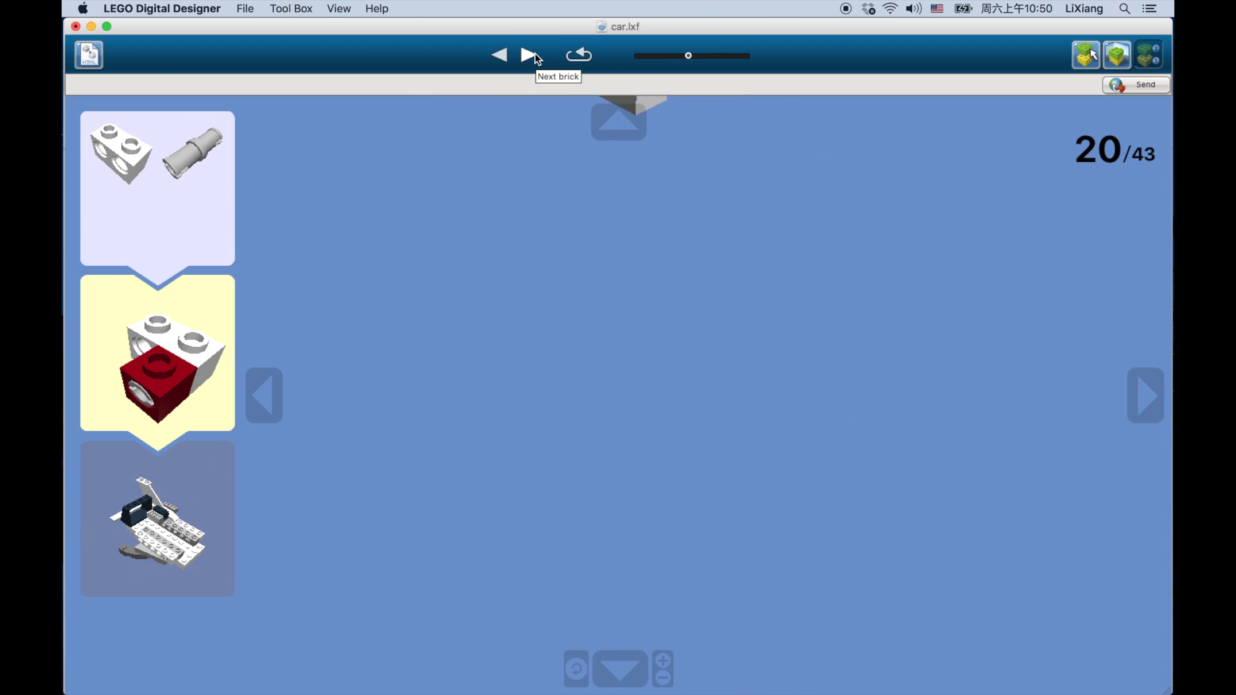
left_click(535, 58)
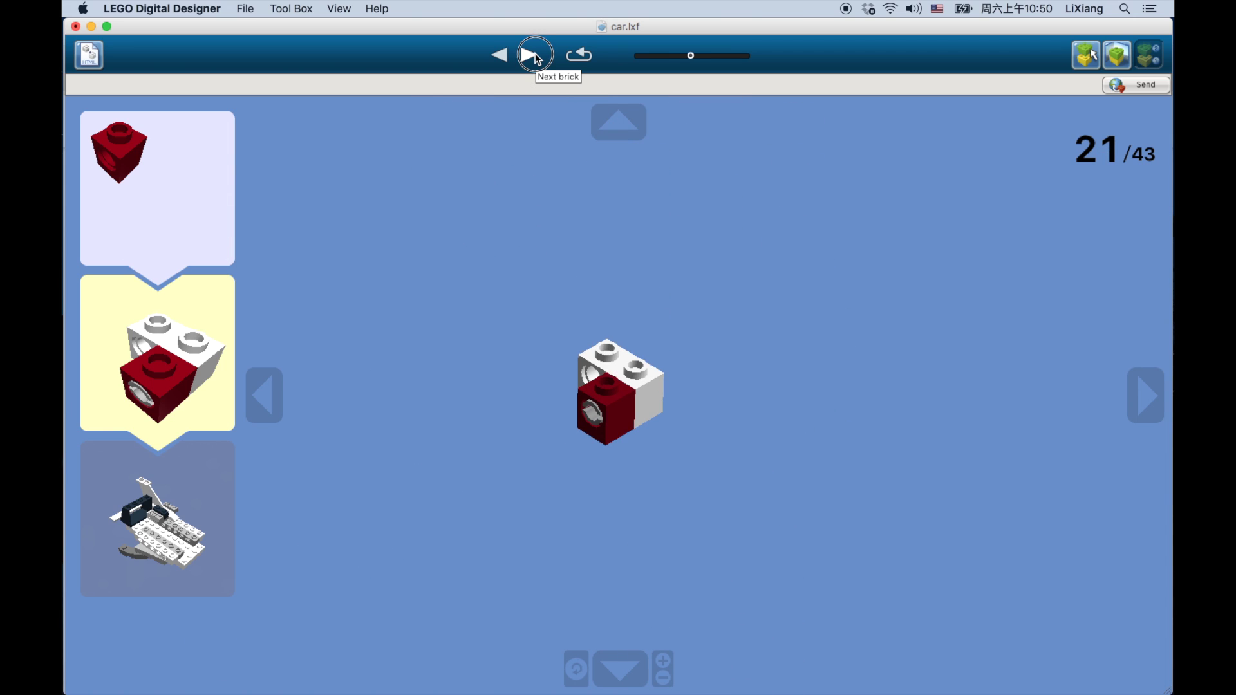
left_click(535, 57)
left_click(535, 58)
left_click(535, 57)
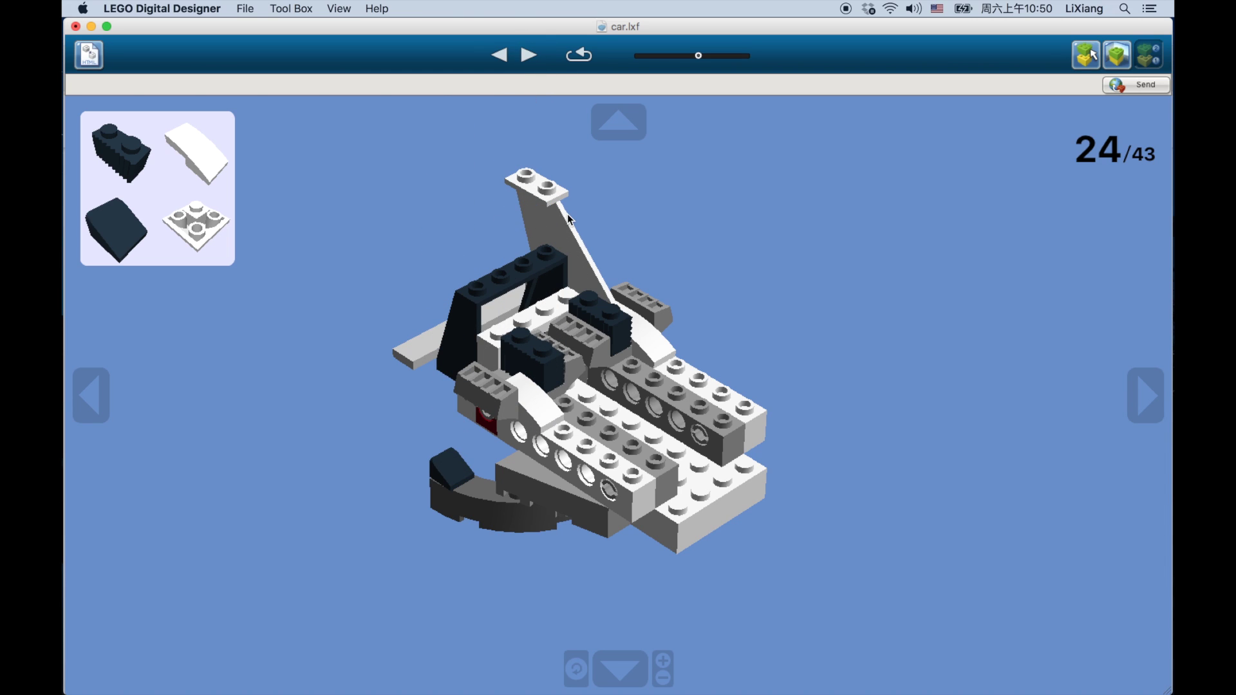
left_click_drag(569, 219, 753, 442)
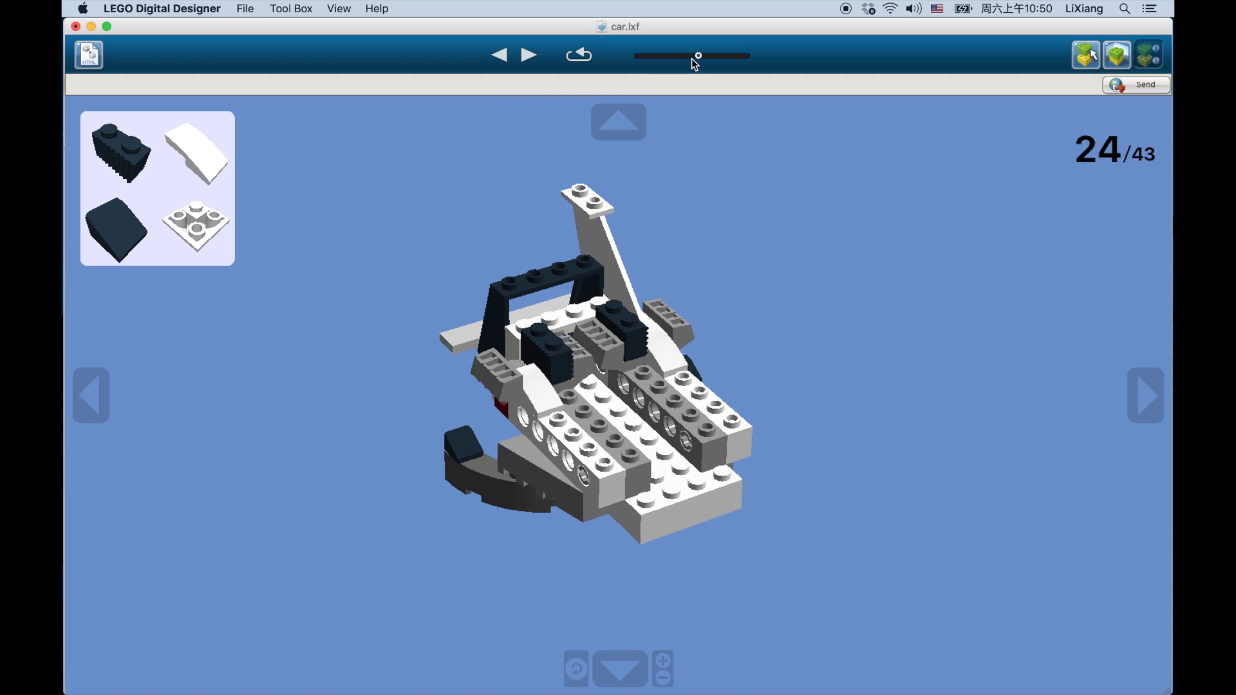
Step: Generate an HTML building guide for the model, overriding the existing HTML file
left_click(92, 60)
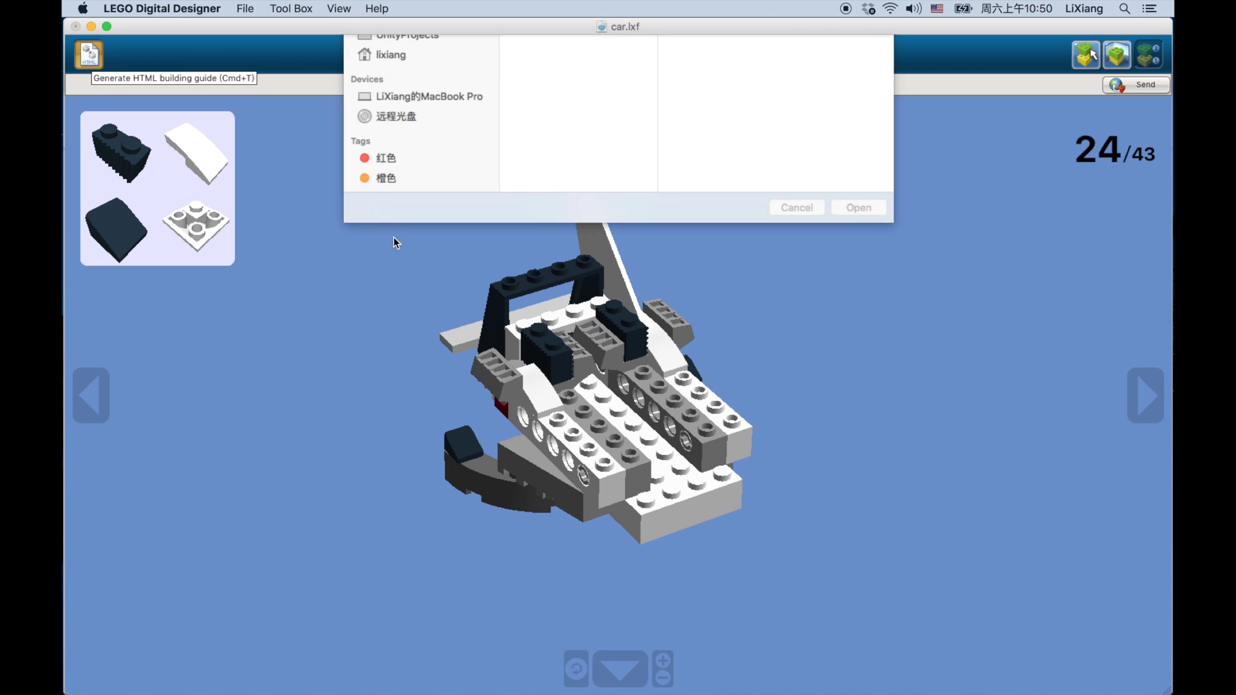
key("Escape")
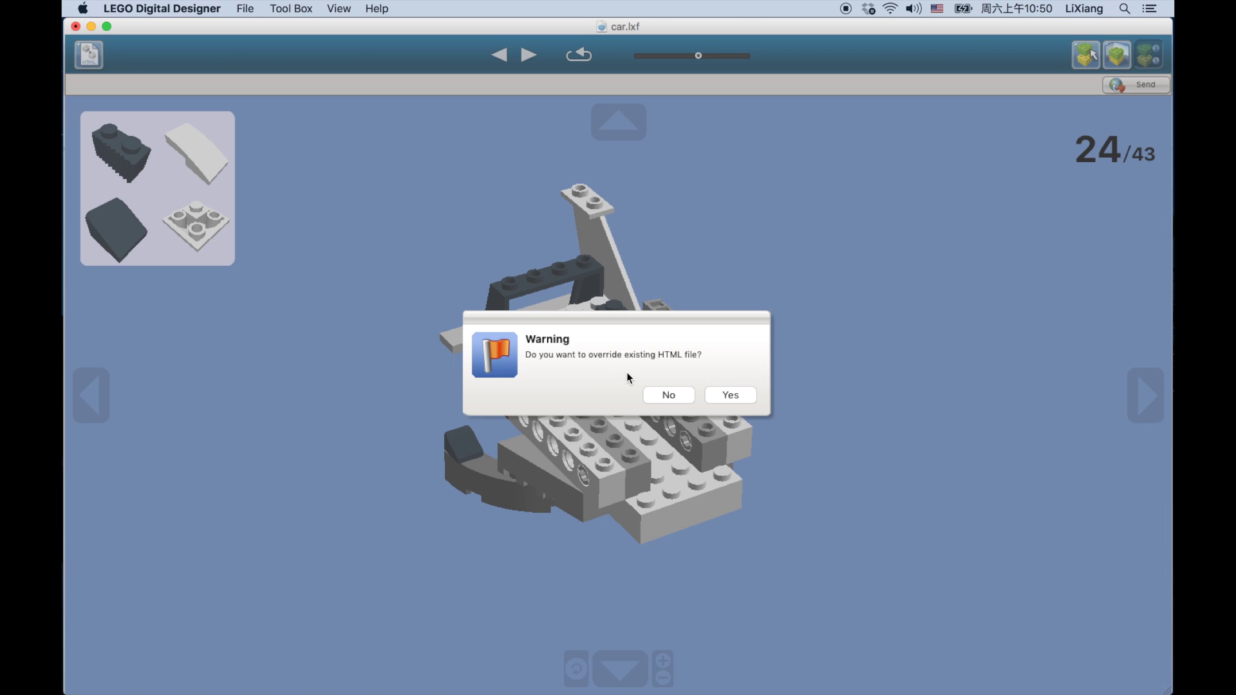
left_click(730, 394)
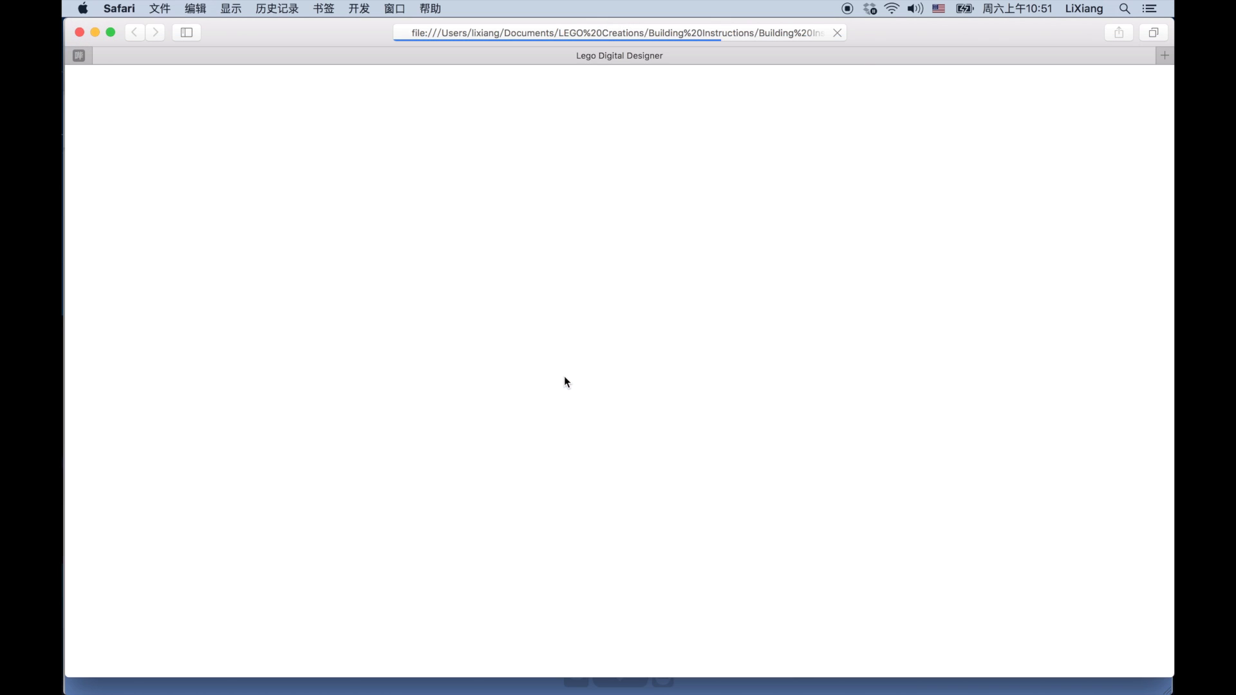
Step: Page through the first building steps of the HTML guide in Safari and jump to its last page
left_click(469, 599)
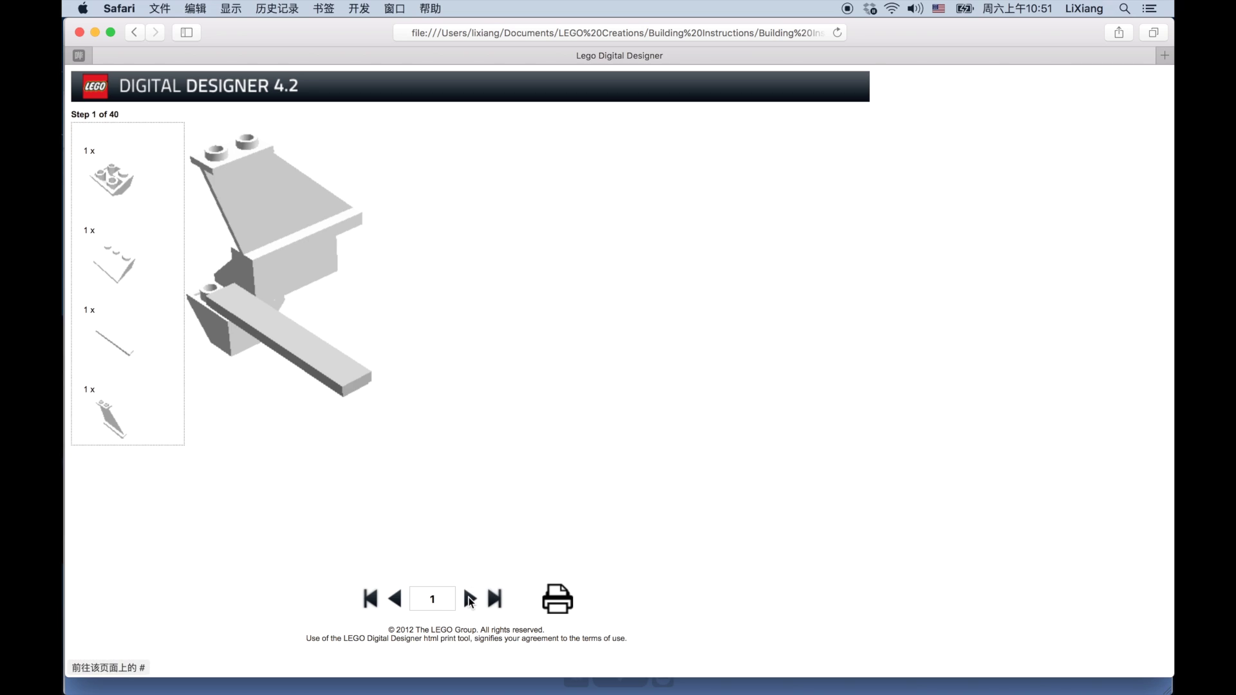
left_click(469, 599)
left_click(470, 599)
left_click(470, 599)
left_click(495, 599)
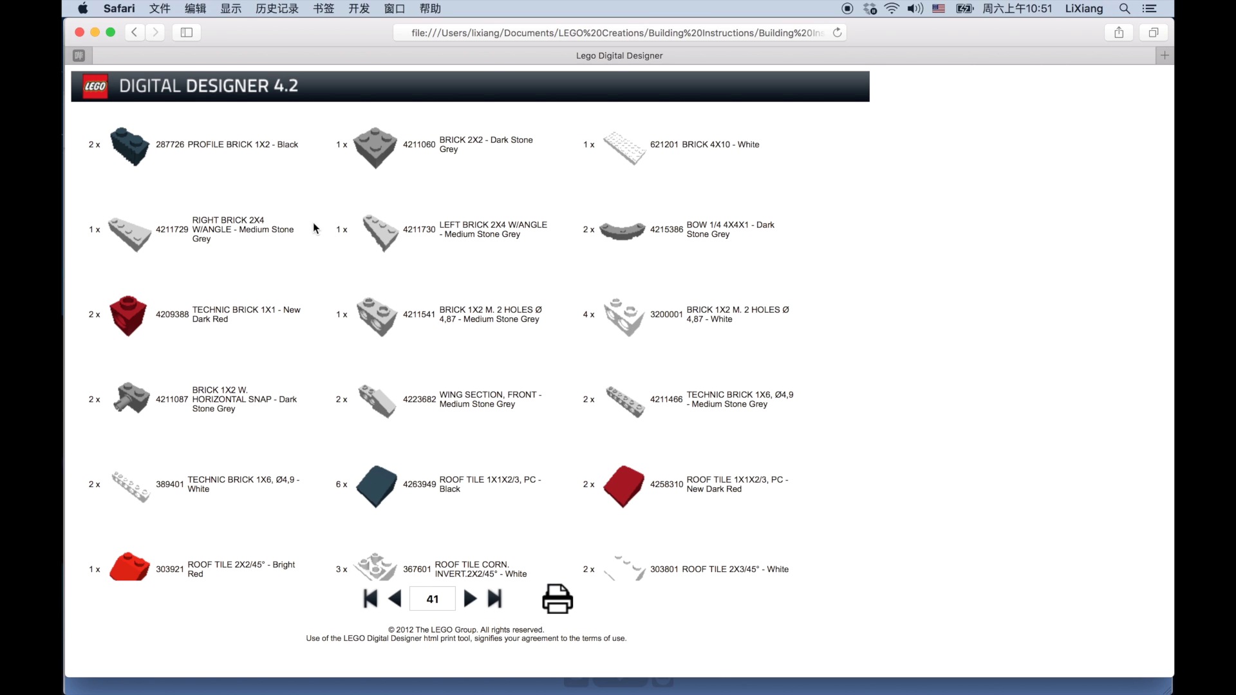
Step: Examine the HTML guide's full brick list with its quantities, part numbers, names and colours
scroll(544, 484, "down", 10)
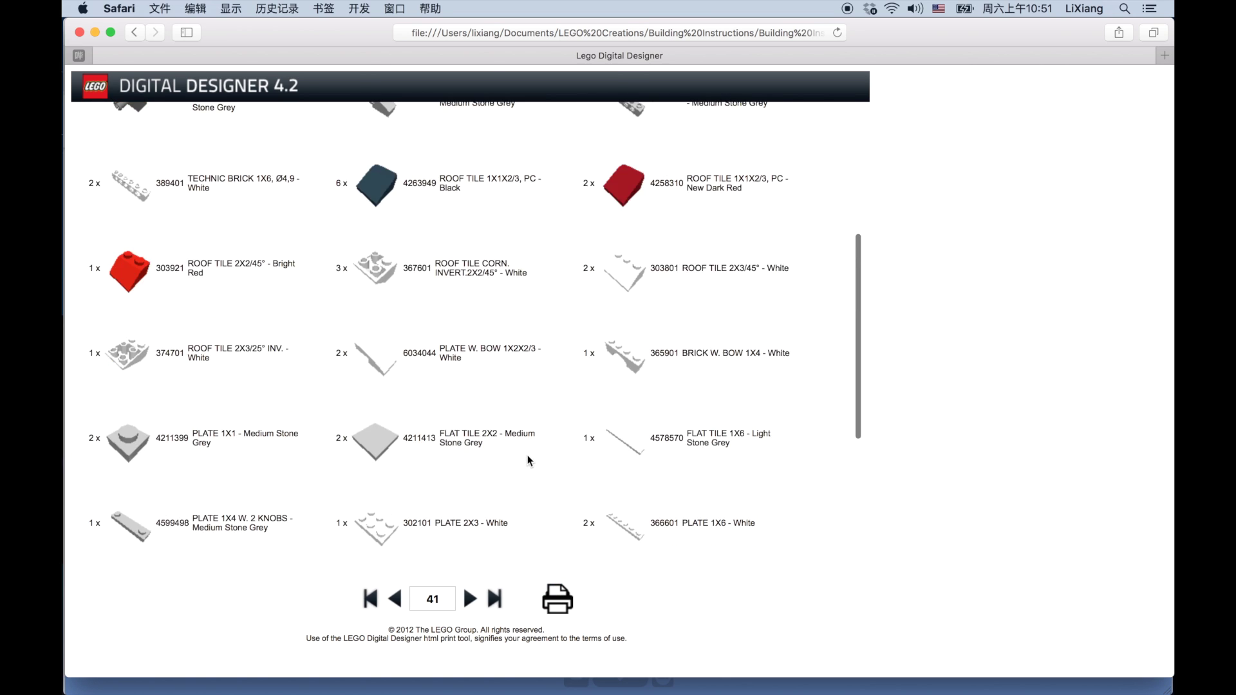
scroll(524, 457, "down", 2)
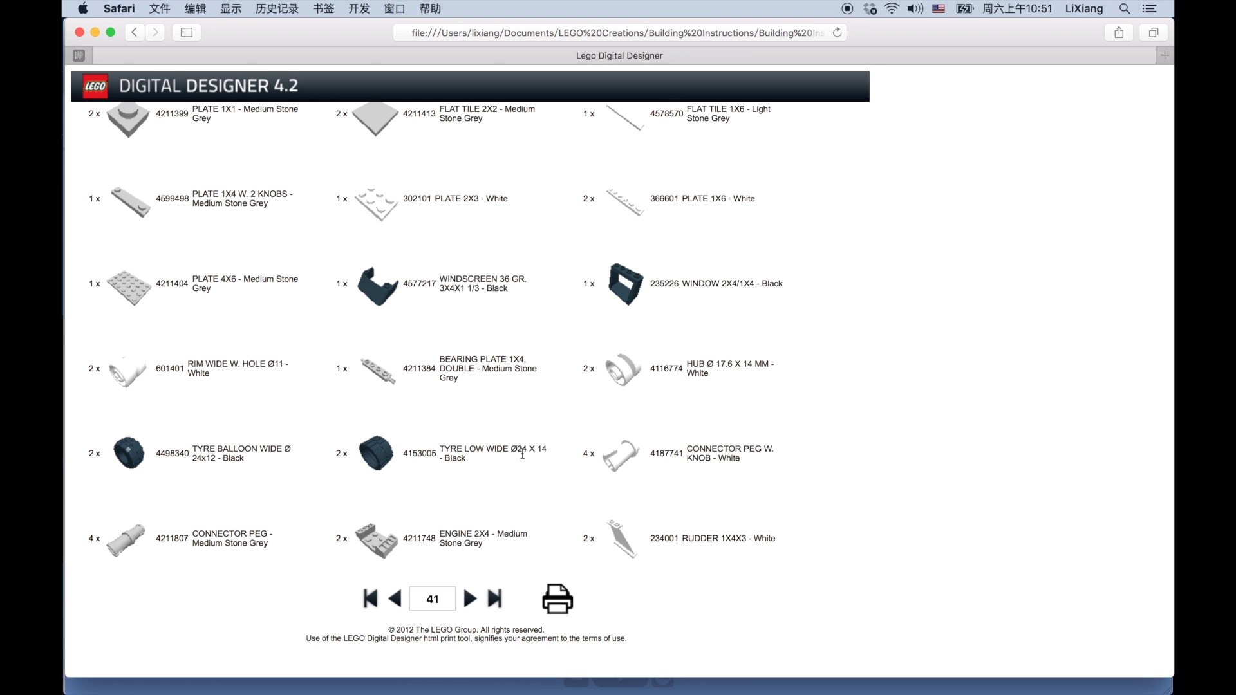
scroll(522, 454, "up", 12)
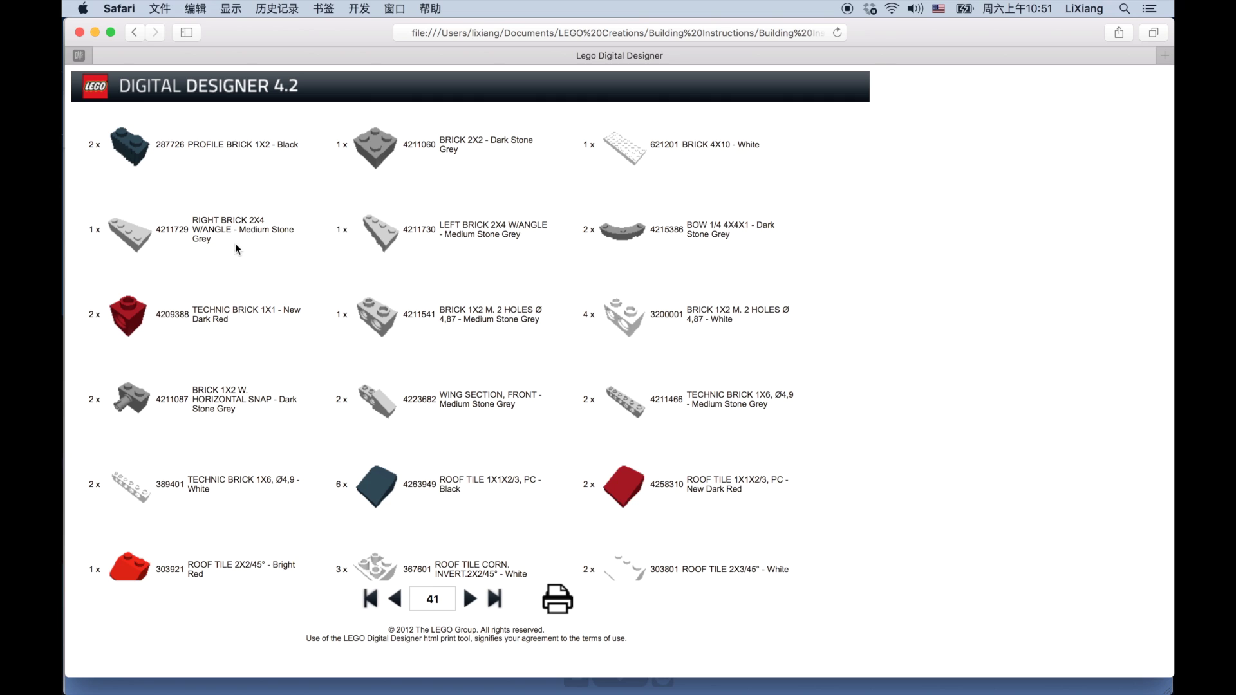
scroll(221, 280, "down", 10)
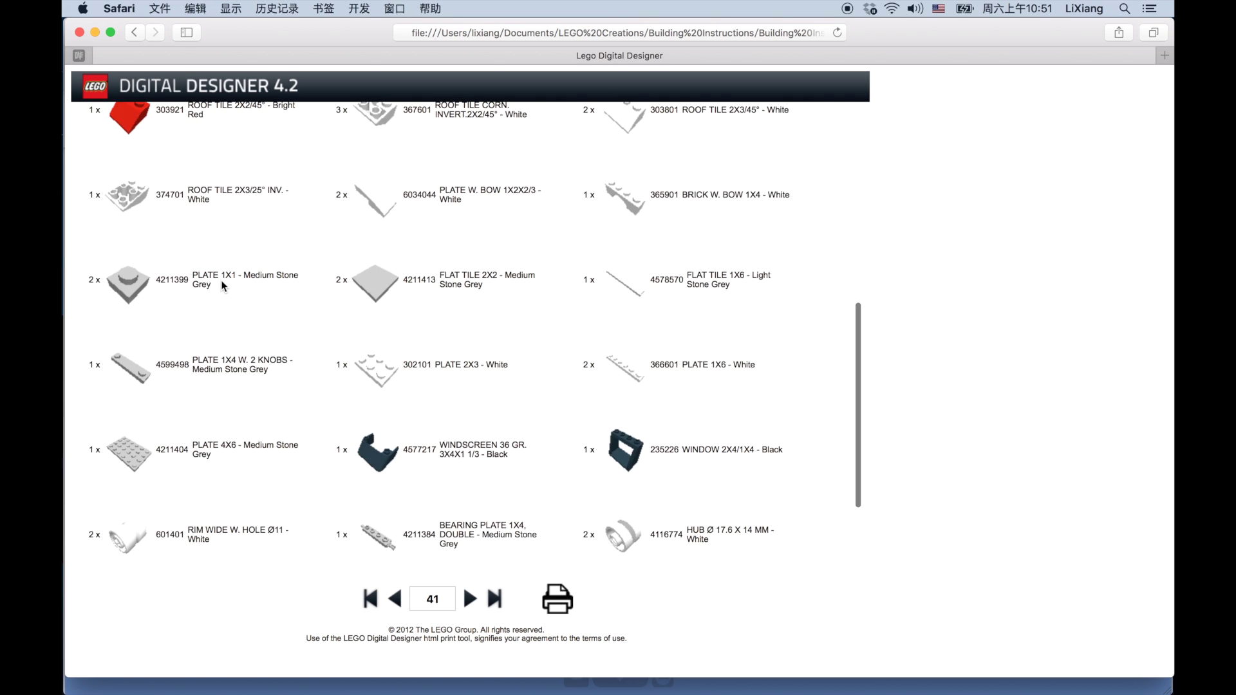
scroll(275, 332, "up", 10)
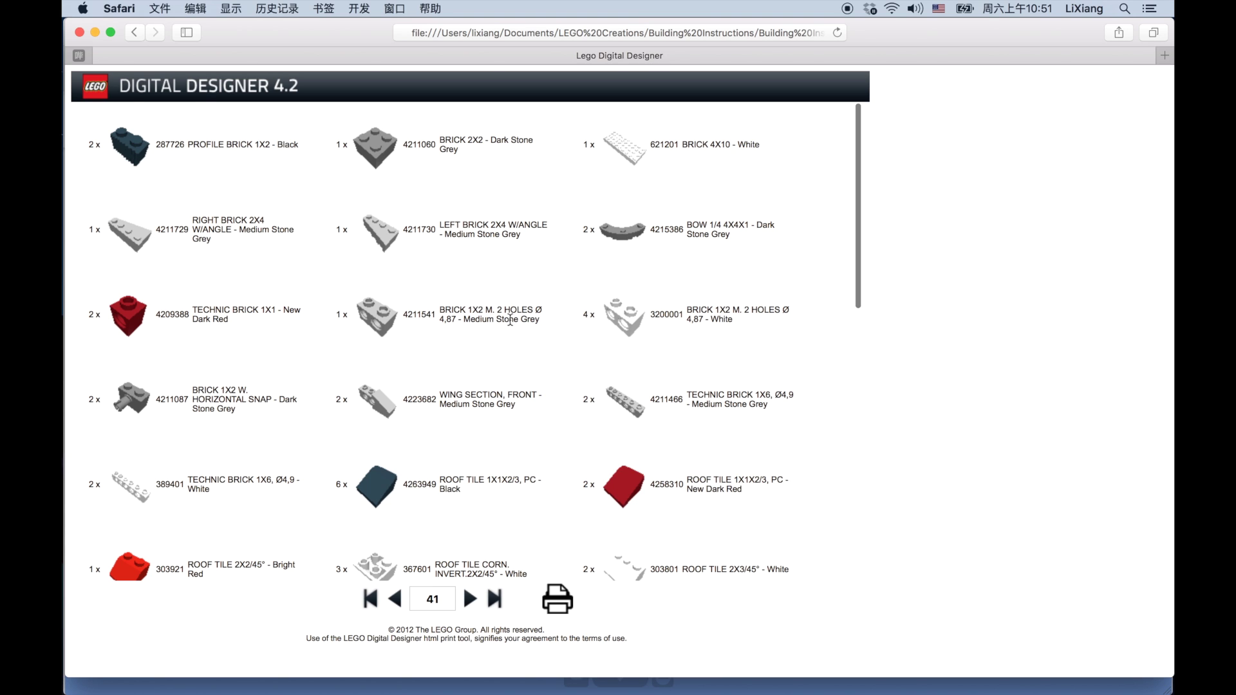
scroll(549, 359, "down", 10)
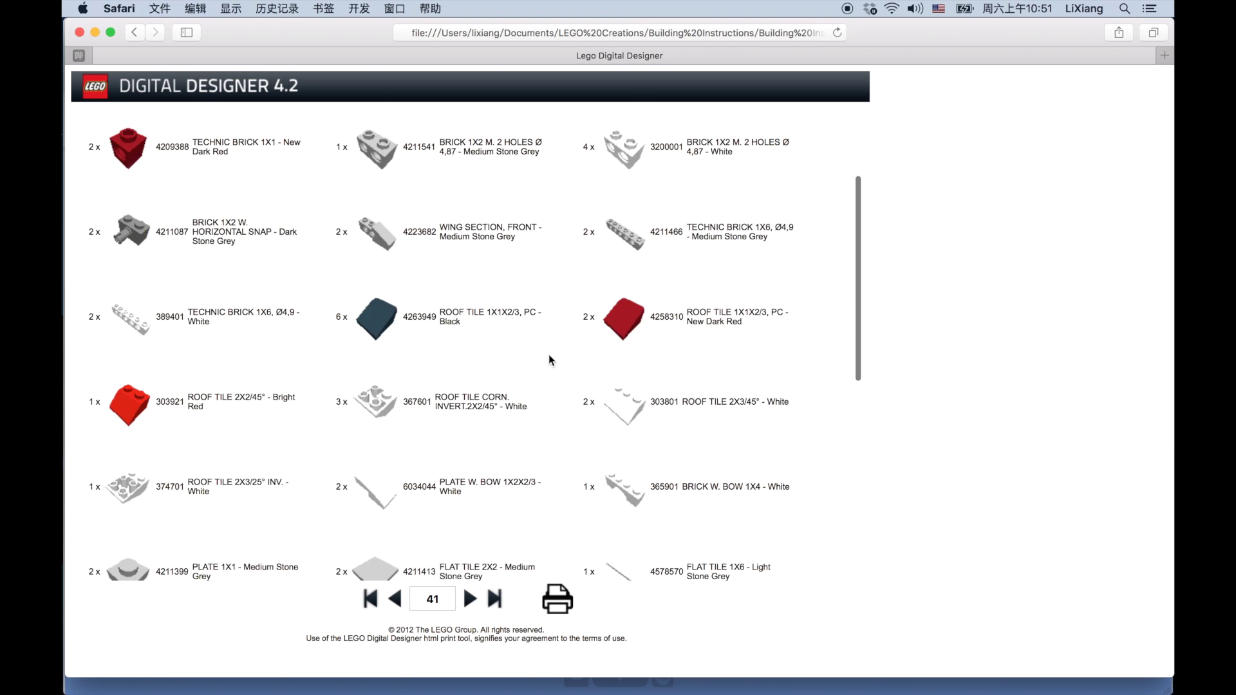
scroll(549, 359, "down", 2)
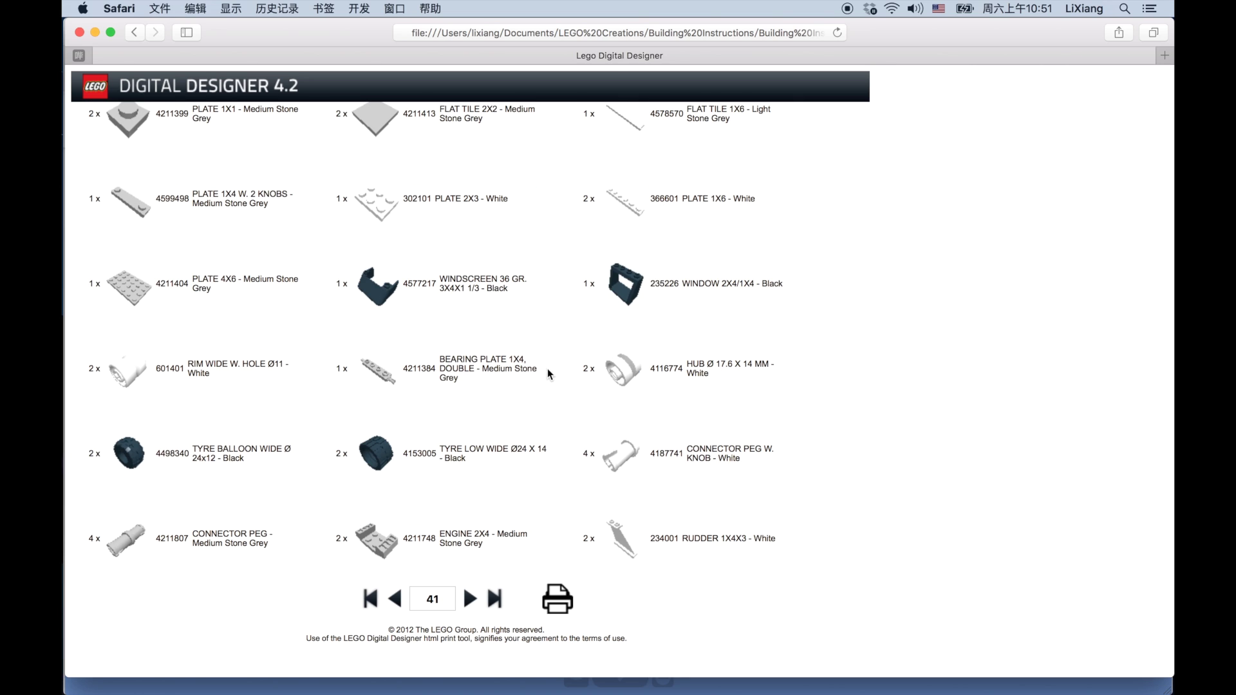
scroll(516, 361, "up", 5)
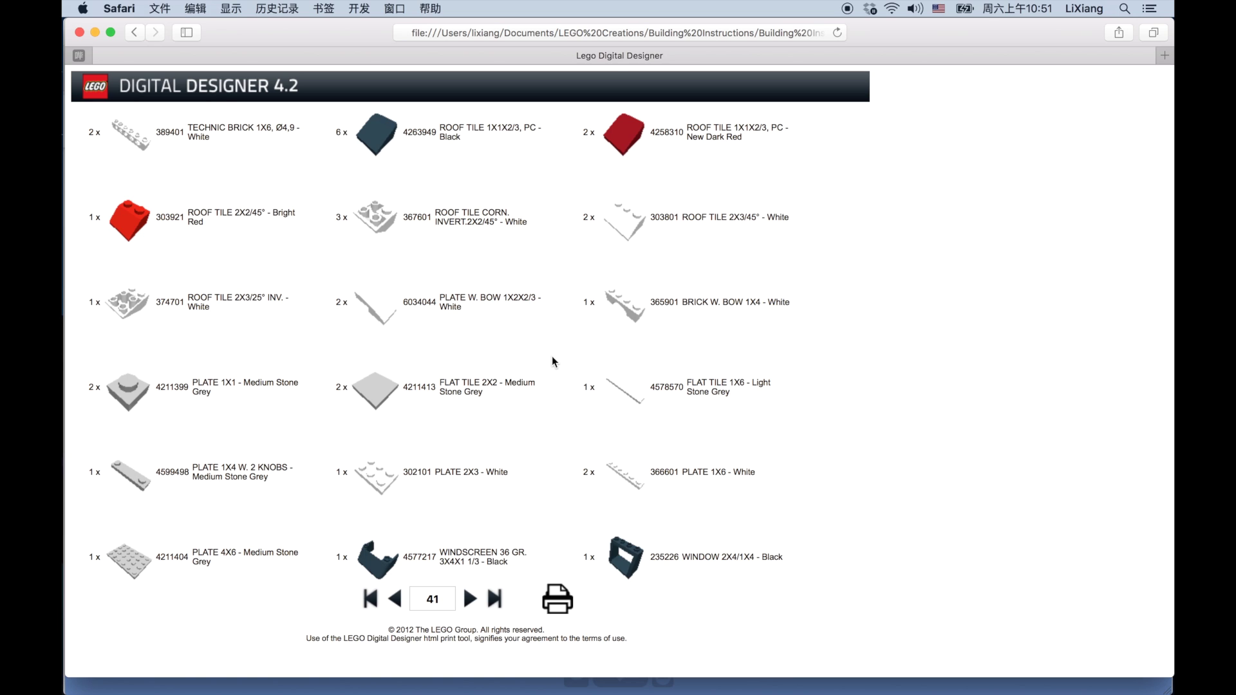
scroll(598, 348, "up", 3)
scroll(612, 347, "down", 10)
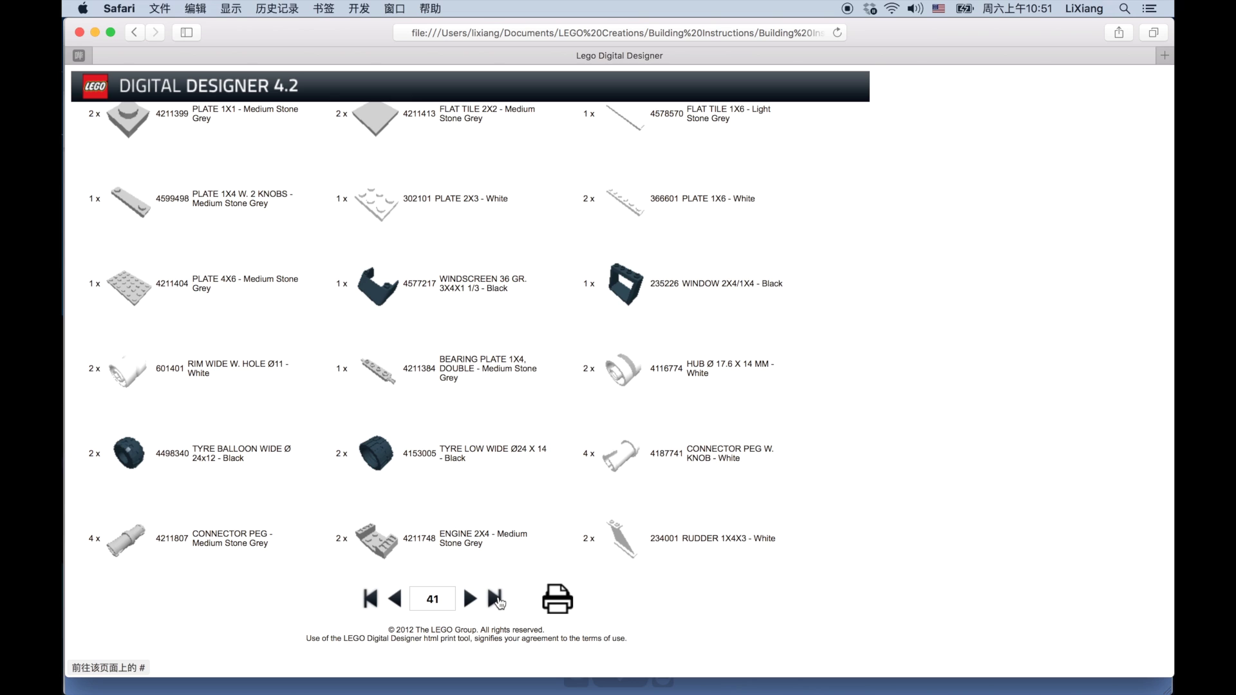
scroll(515, 508, "up", 5)
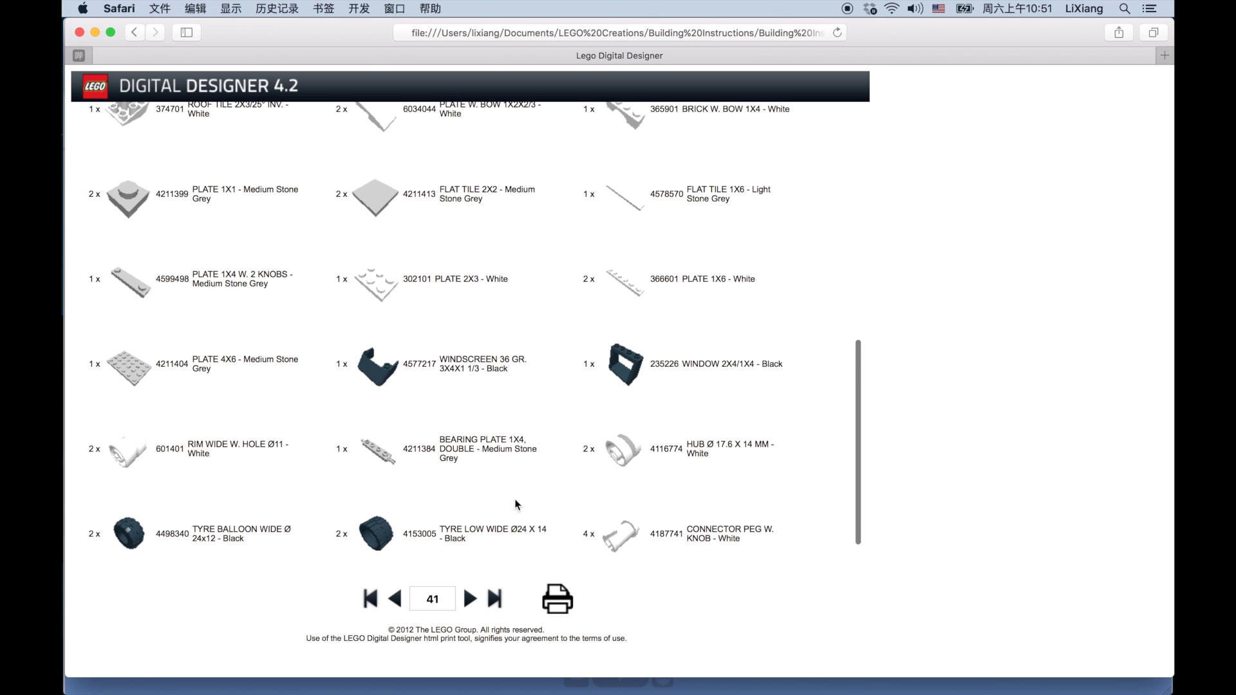
Step: Switch back to LEGO Digital Designer's Build mode and place two red 2x4x2 vertical windscreens on the baseplate in front of the models
left_click(520, 684)
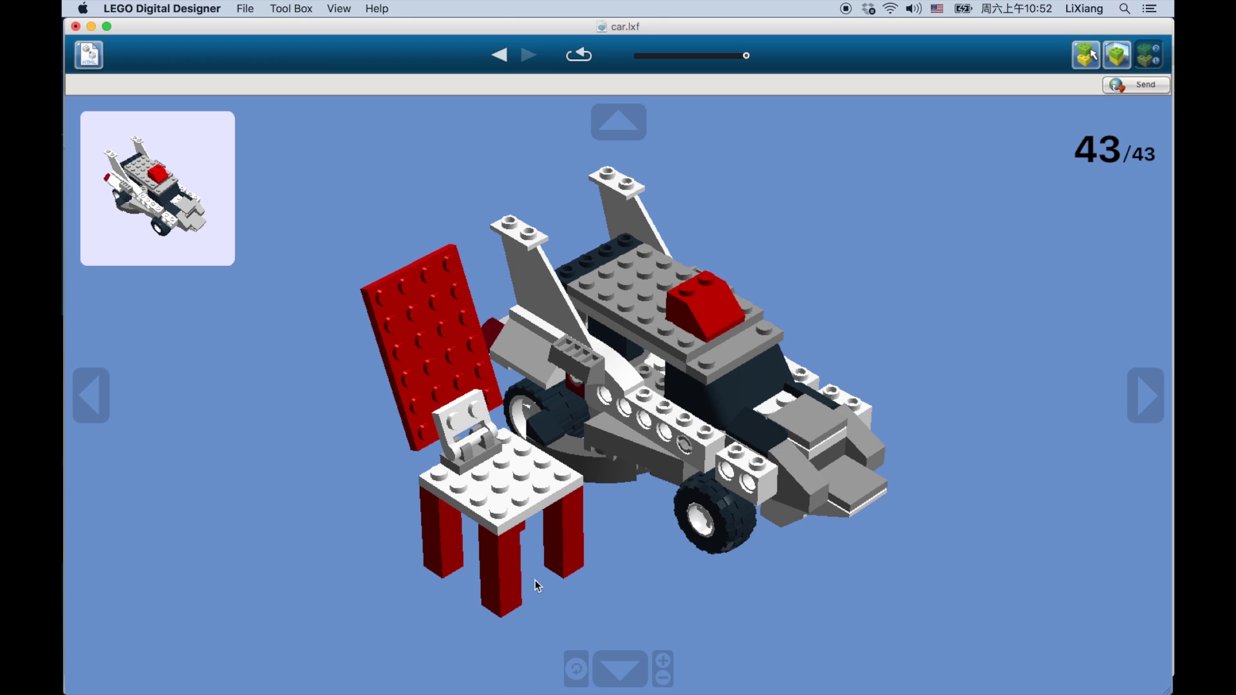
left_click(1087, 55)
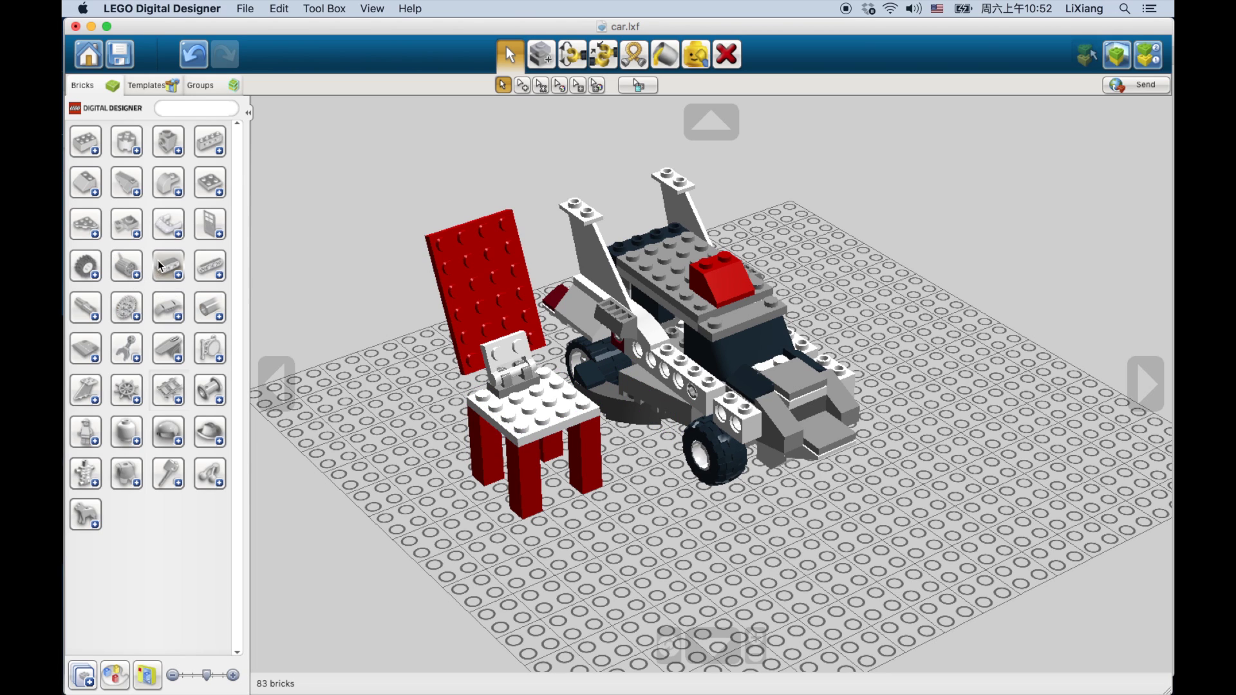
left_click(168, 224)
scroll(190, 279, "down", 5)
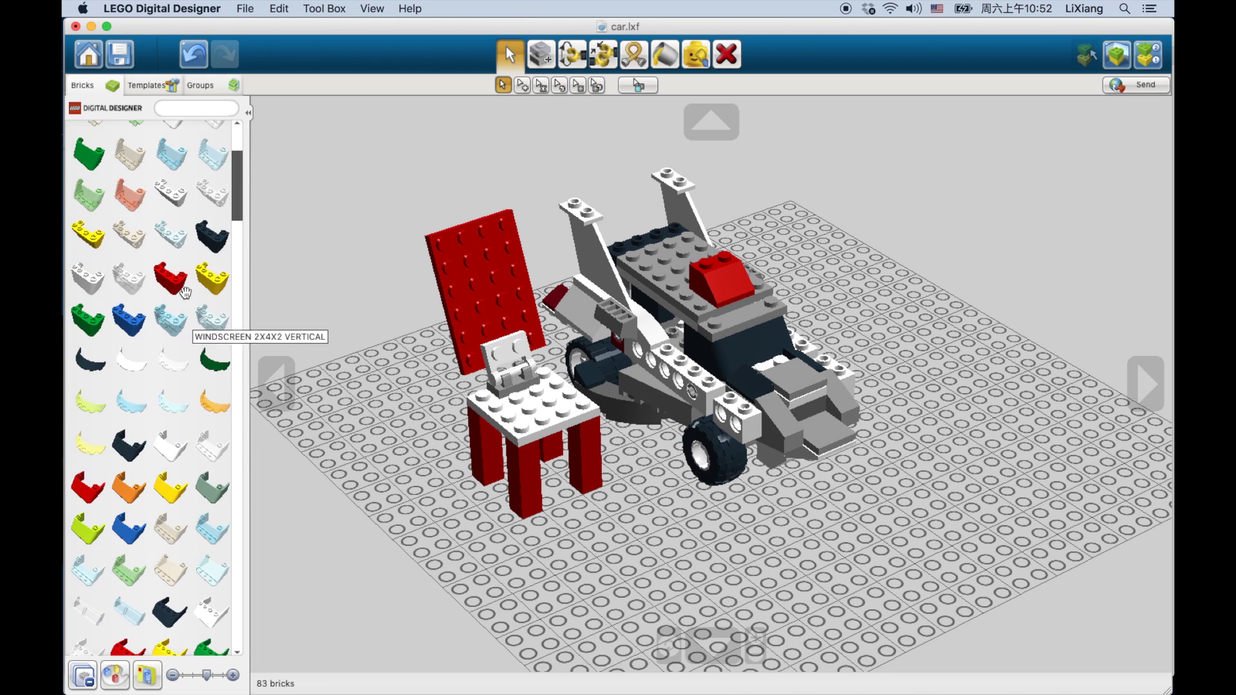
left_click(170, 278)
left_click(527, 565)
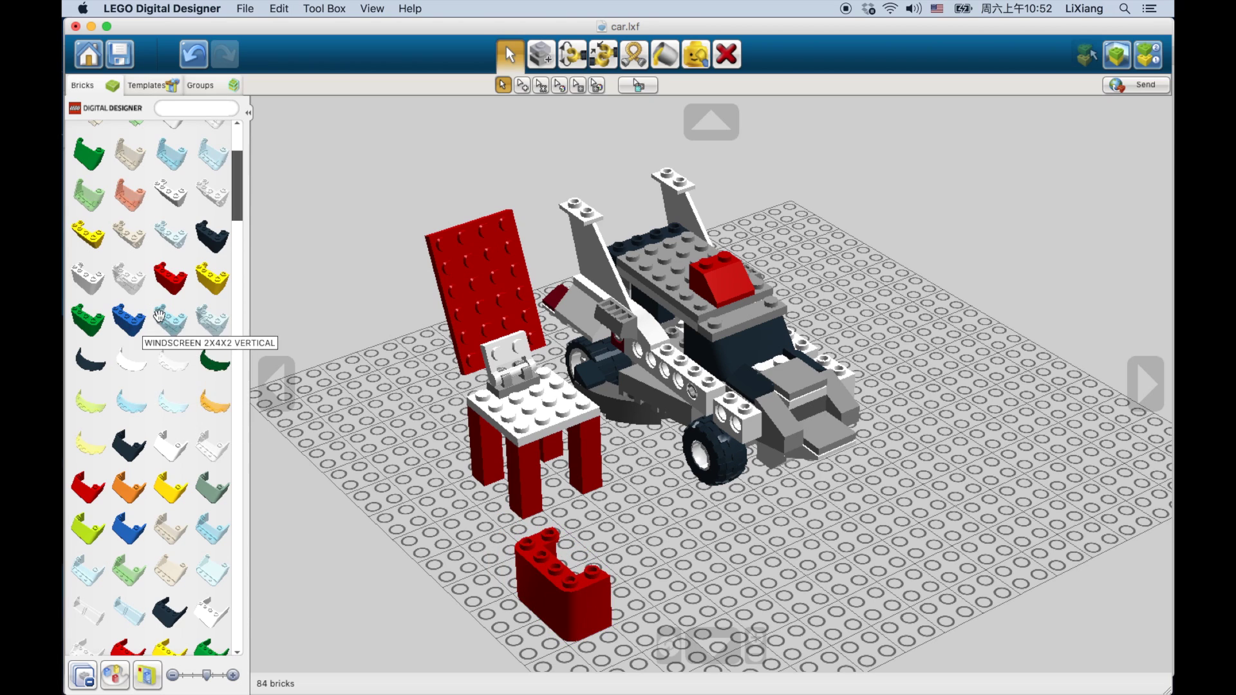
left_click(169, 278)
left_click(720, 599)
Step: Add a transparent light blue 3x6x1 bow cockpit beside the red windscreens and a green windscreen near the chair
left_click(174, 404)
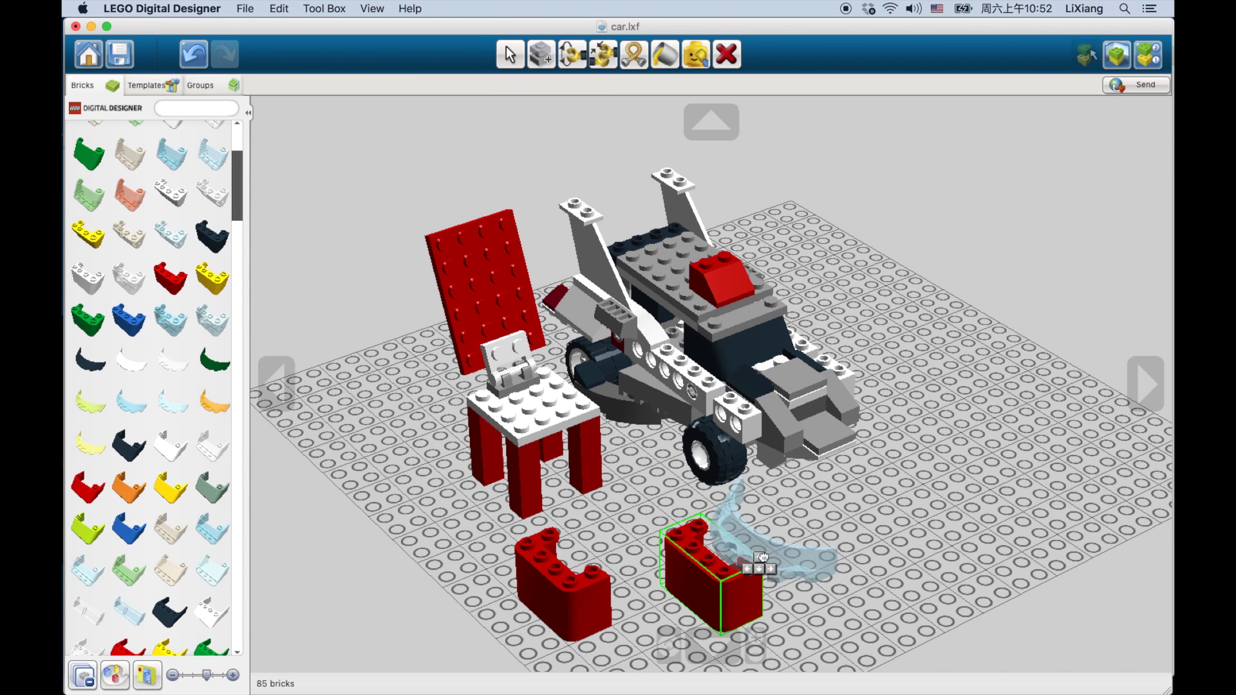
left_click(833, 560)
left_click(88, 320)
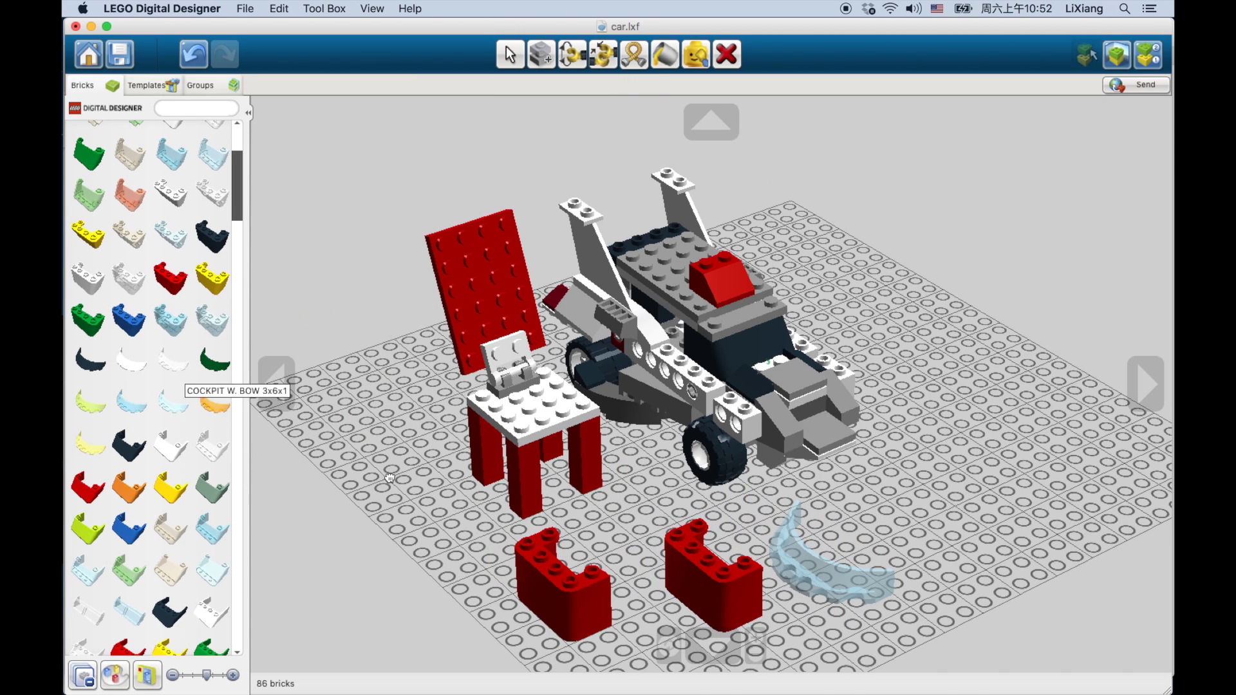
left_click(426, 512)
right_click_drag(593, 582, 558, 501)
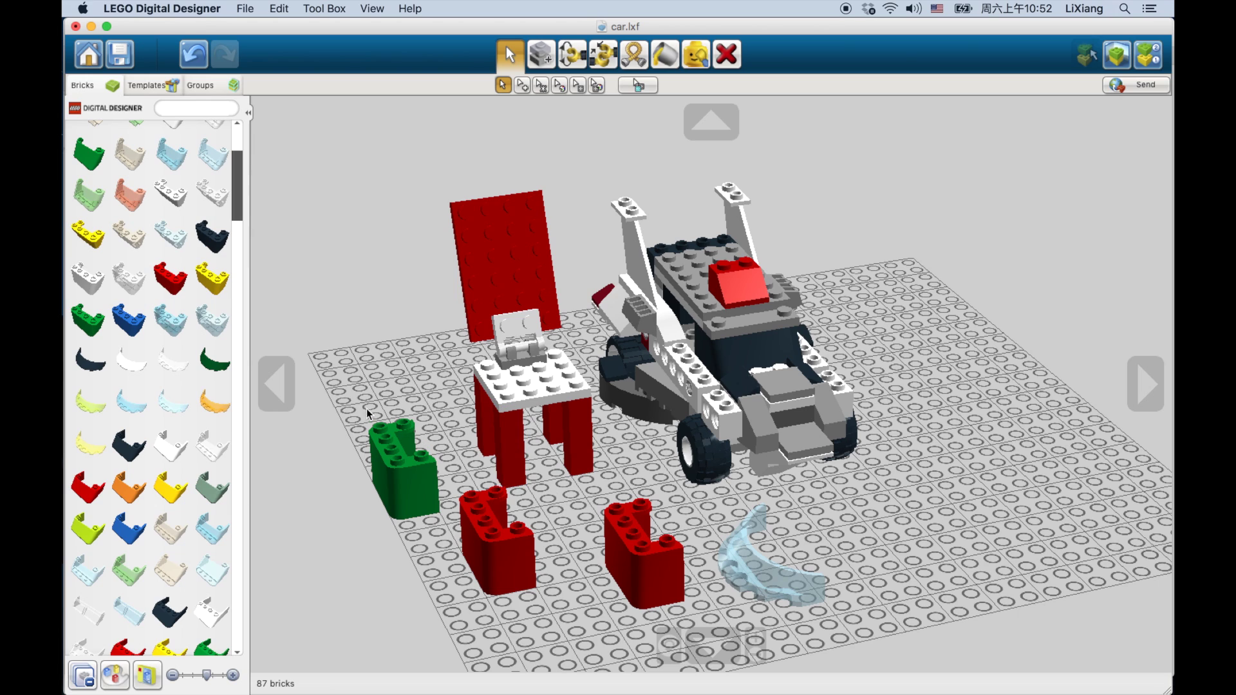
Step: Place a white and a red 2x4/1x4 window frame on the baseplate beside the chair, behind the green windscreen
scroll(200, 348, "down", 10)
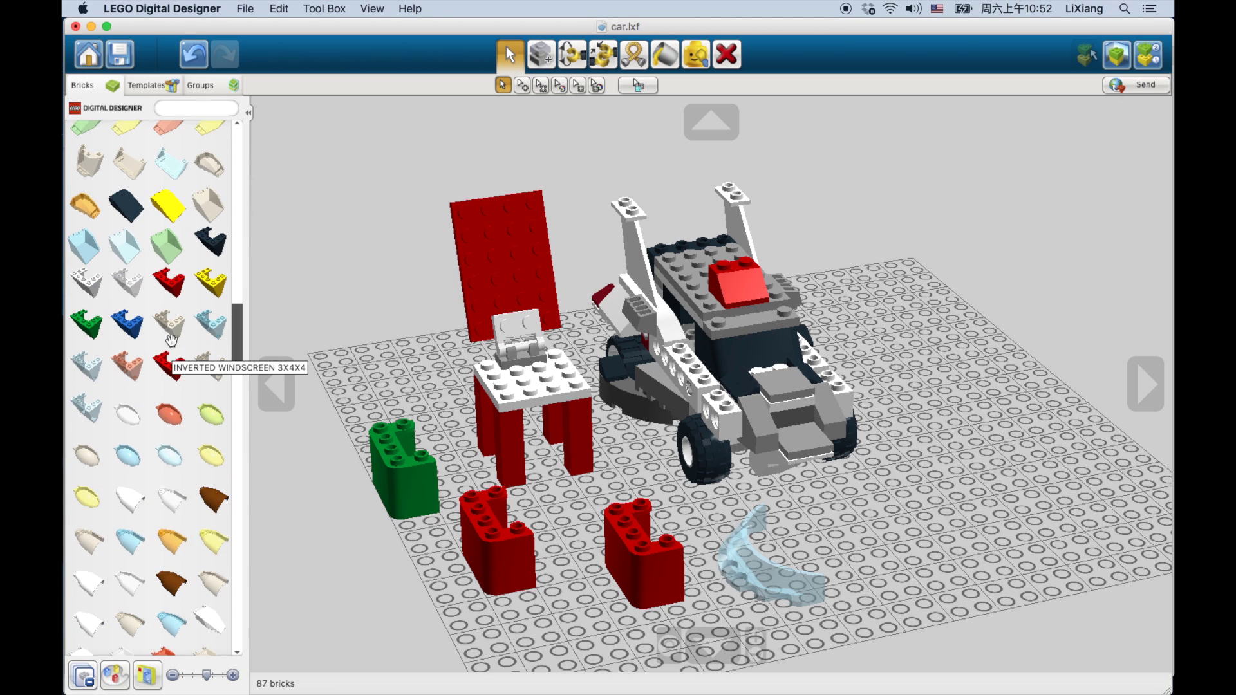
scroll(161, 361, "up", 10)
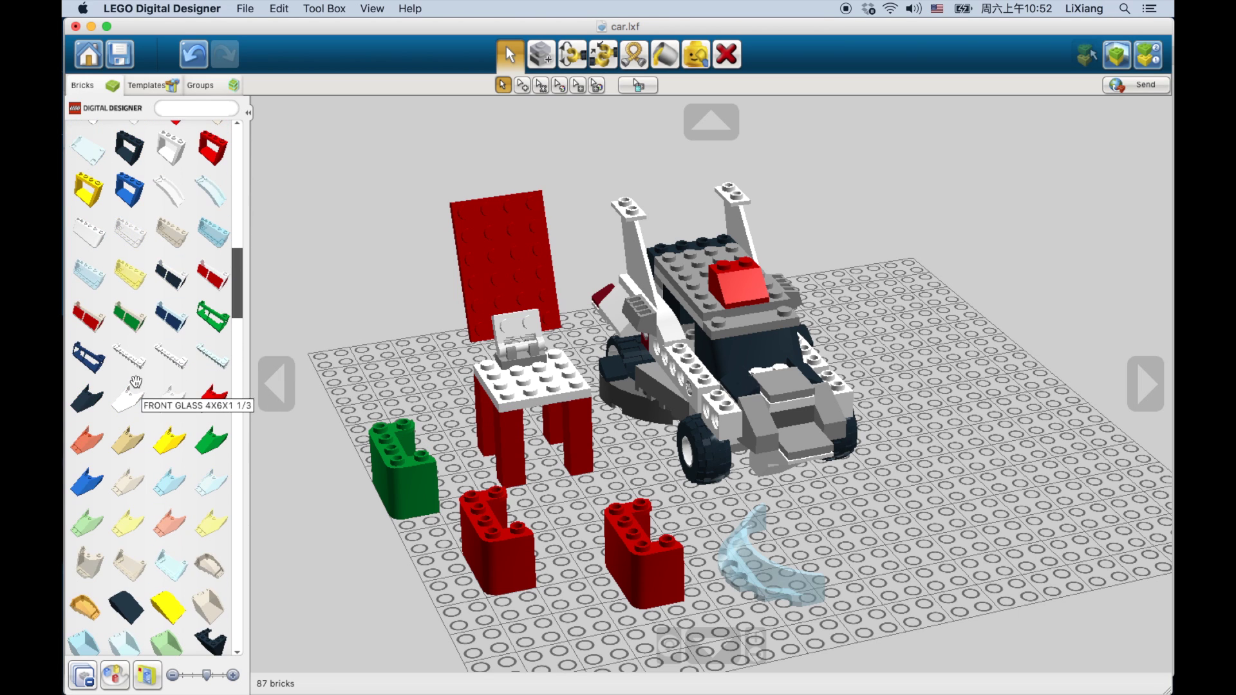
scroll(132, 360, "up", 1)
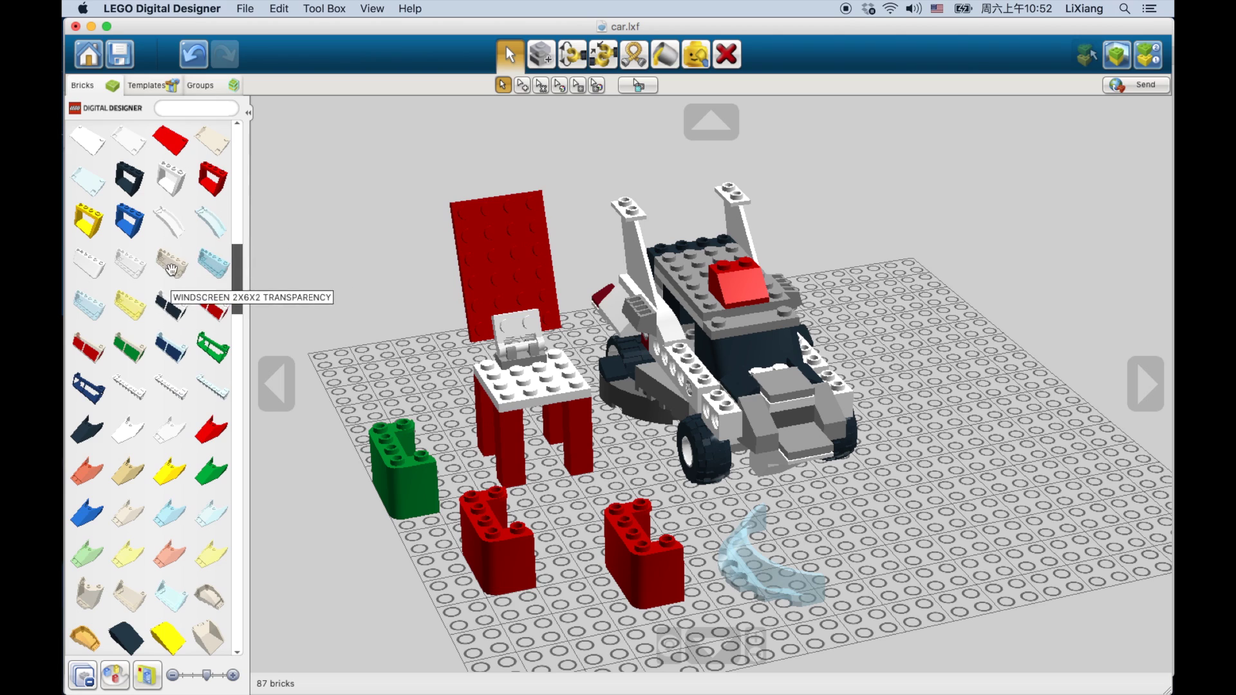
left_click(171, 182)
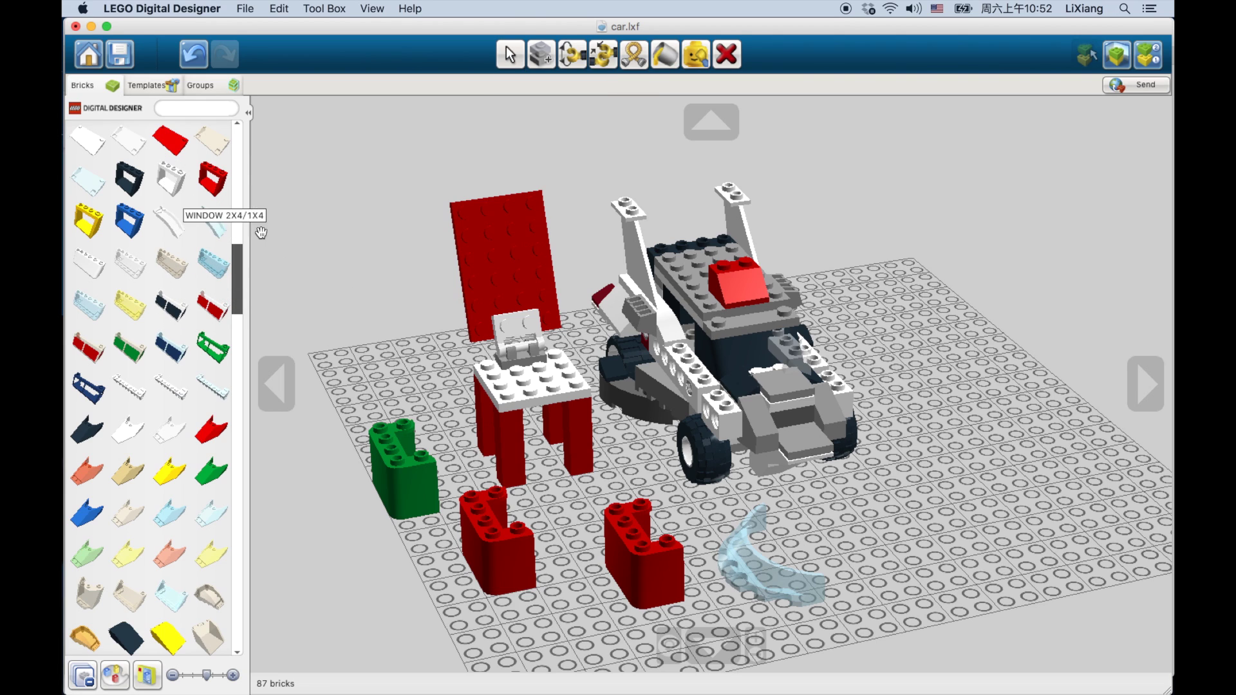
left_click(354, 322)
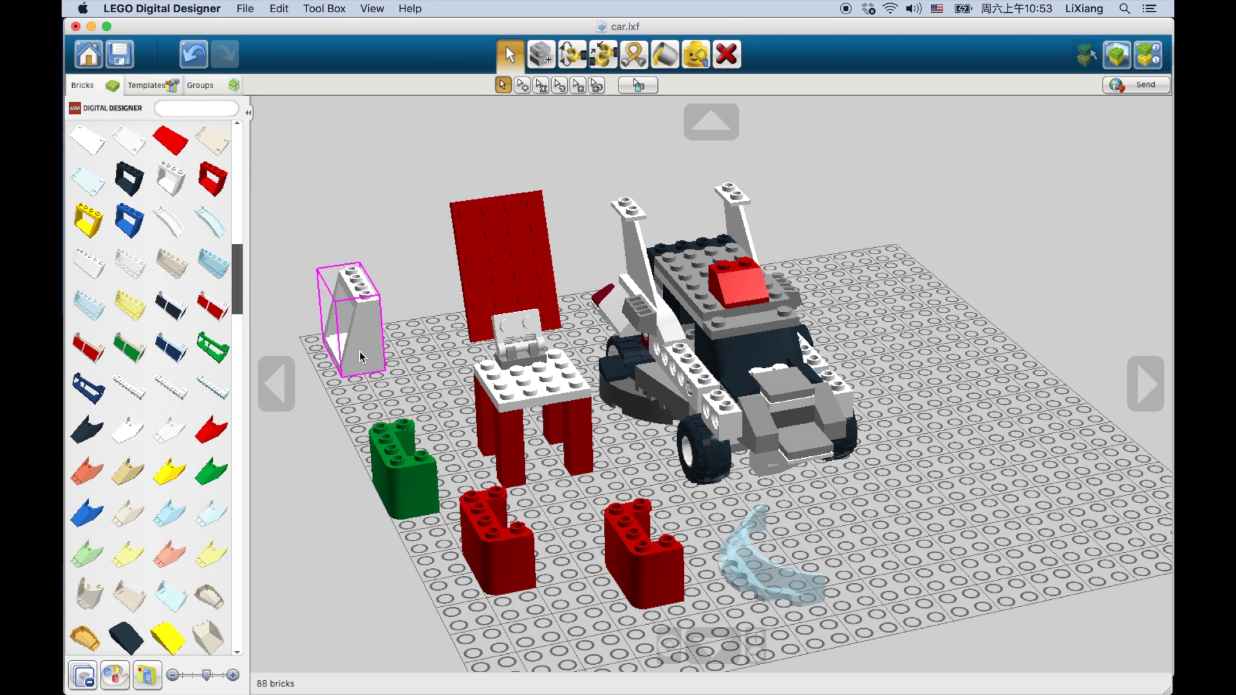
left_click(208, 188)
left_click(404, 360)
Step: Add a yellow 2x4/1x4 window frame and a green windscreen piece with transparent sides on the car's far side of the baseplate
left_click(90, 221)
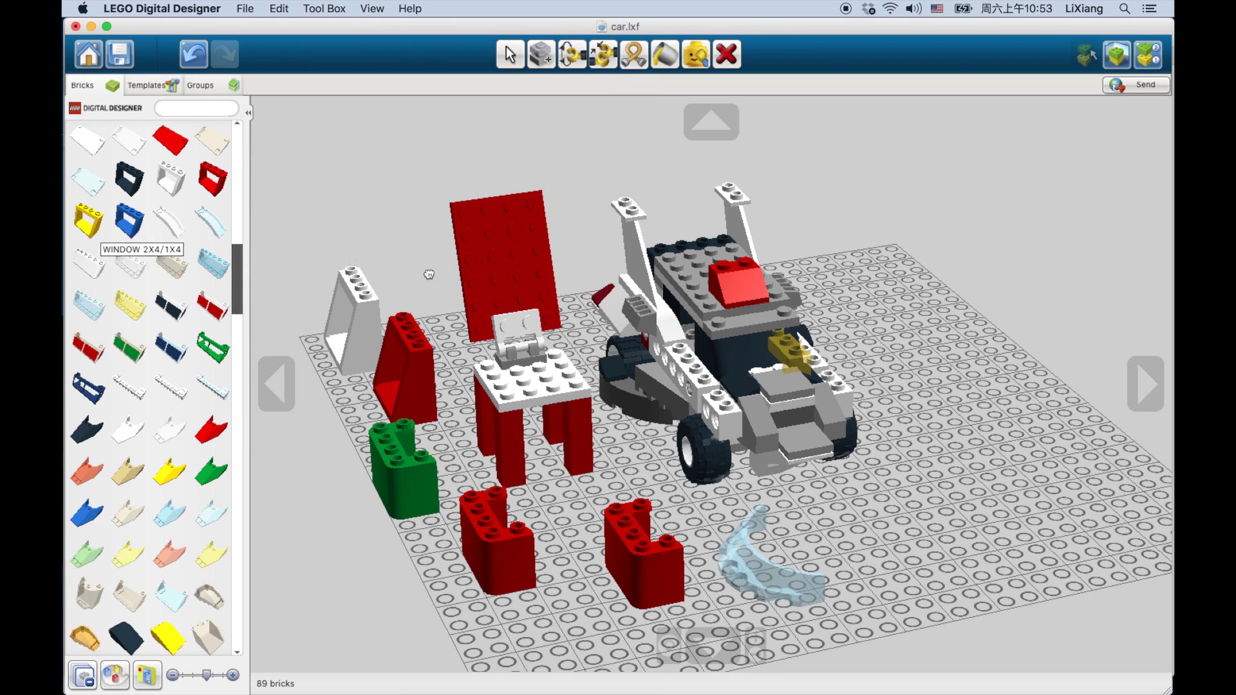
left_click(958, 412)
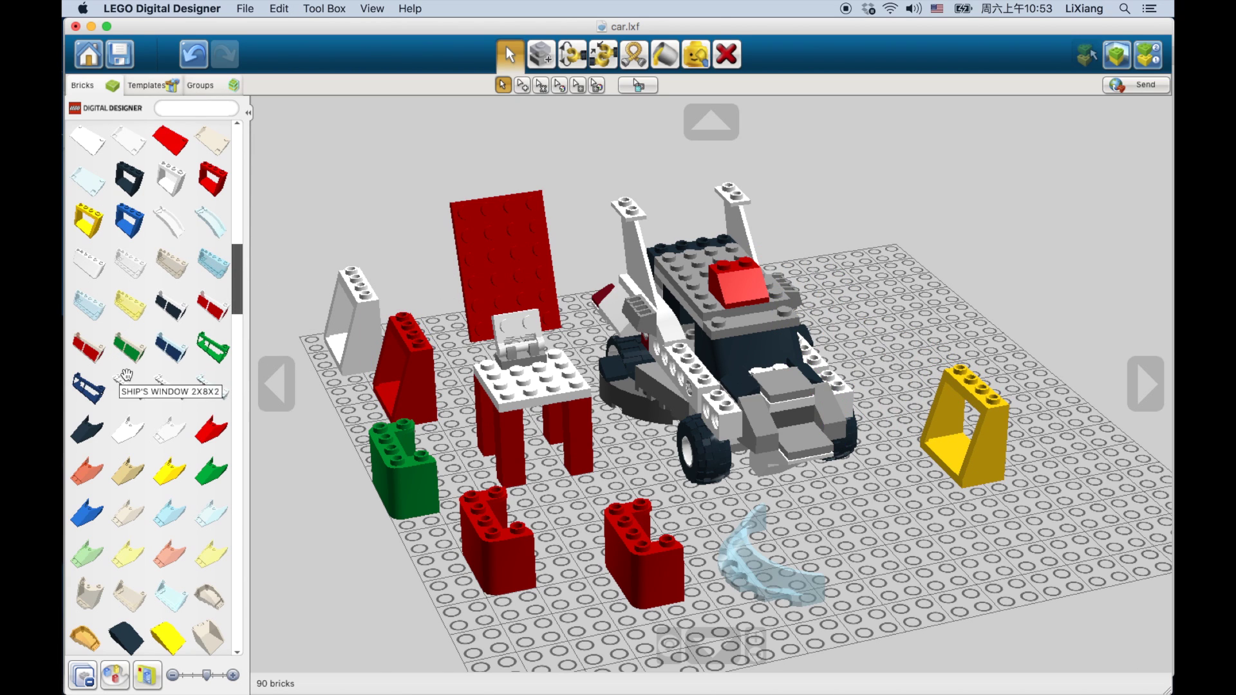
left_click(129, 347)
left_click(904, 328)
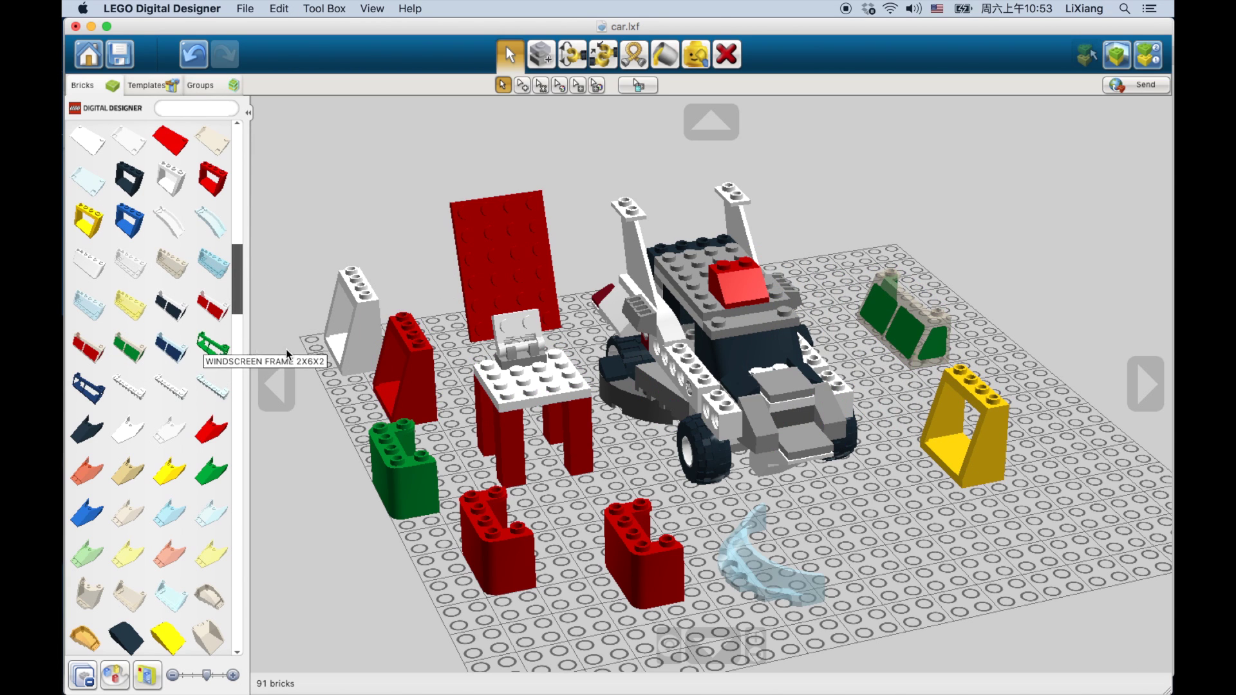
scroll(677, 449, "down", 3)
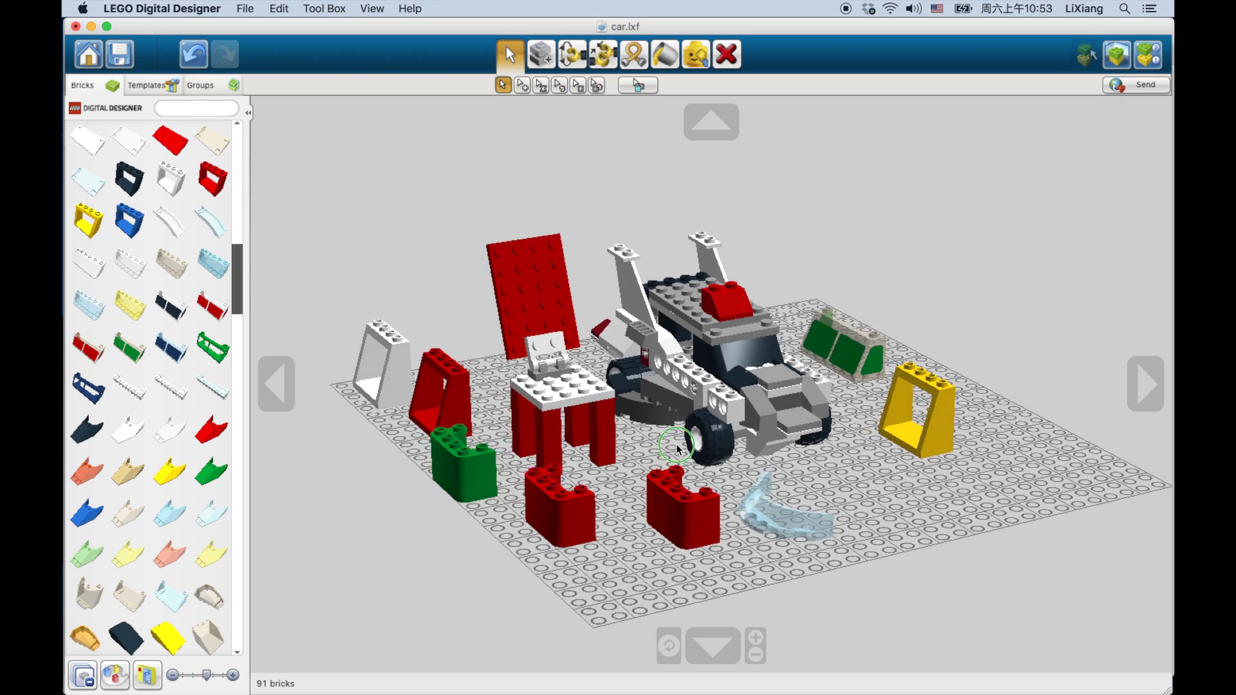
right_click_drag(677, 449, 661, 472)
scroll(156, 325, "down", 15)
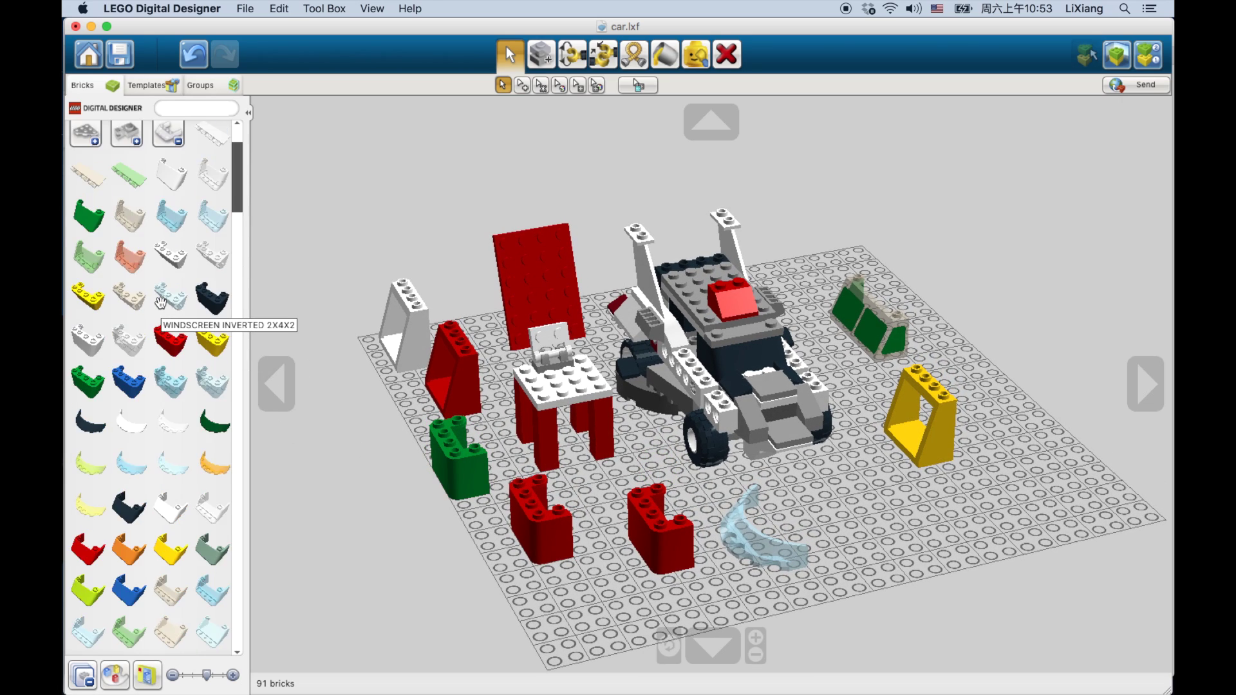
scroll(161, 318, "up", 15)
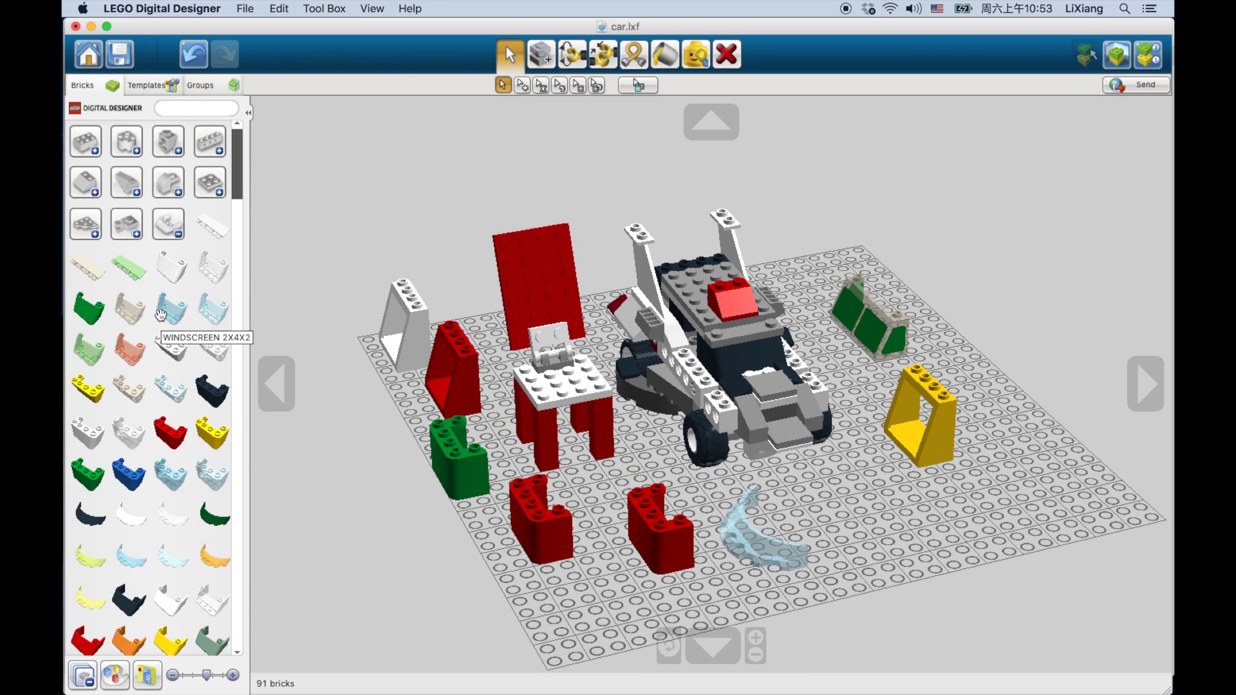
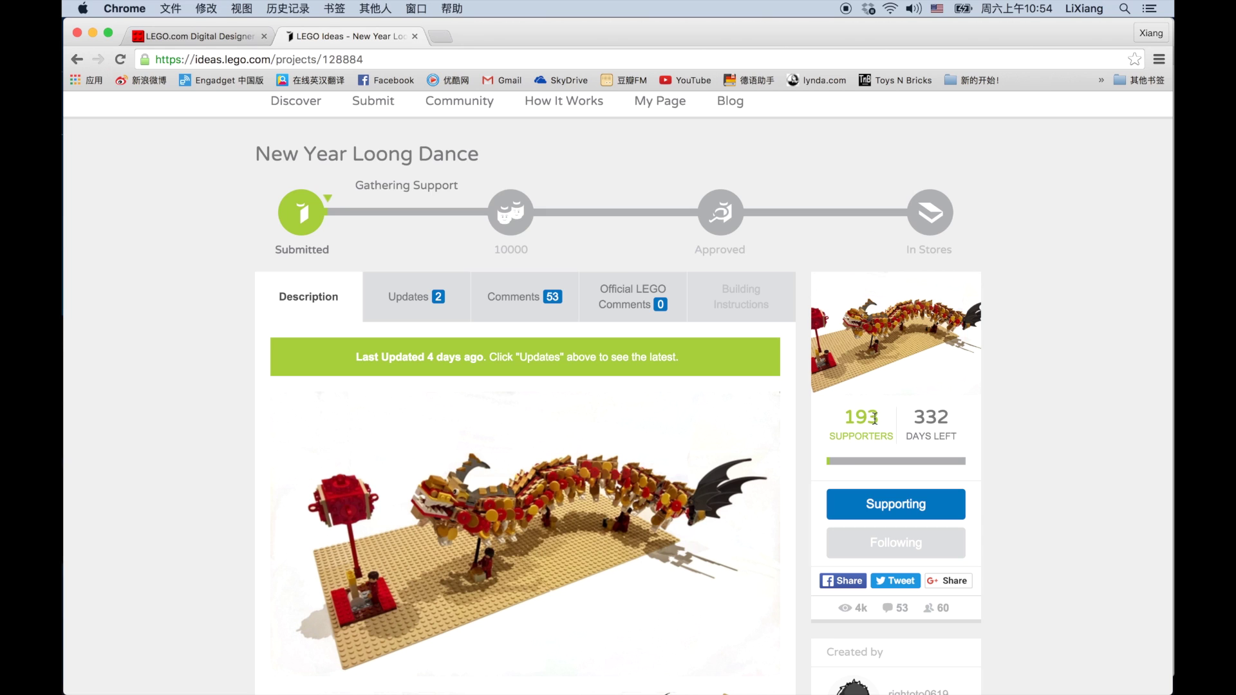
Step: In Chrome, examine the LEGO Ideas project page New Year Loong Dance: its address, support stages, supporters and days left
scroll(865, 415, "up", 2)
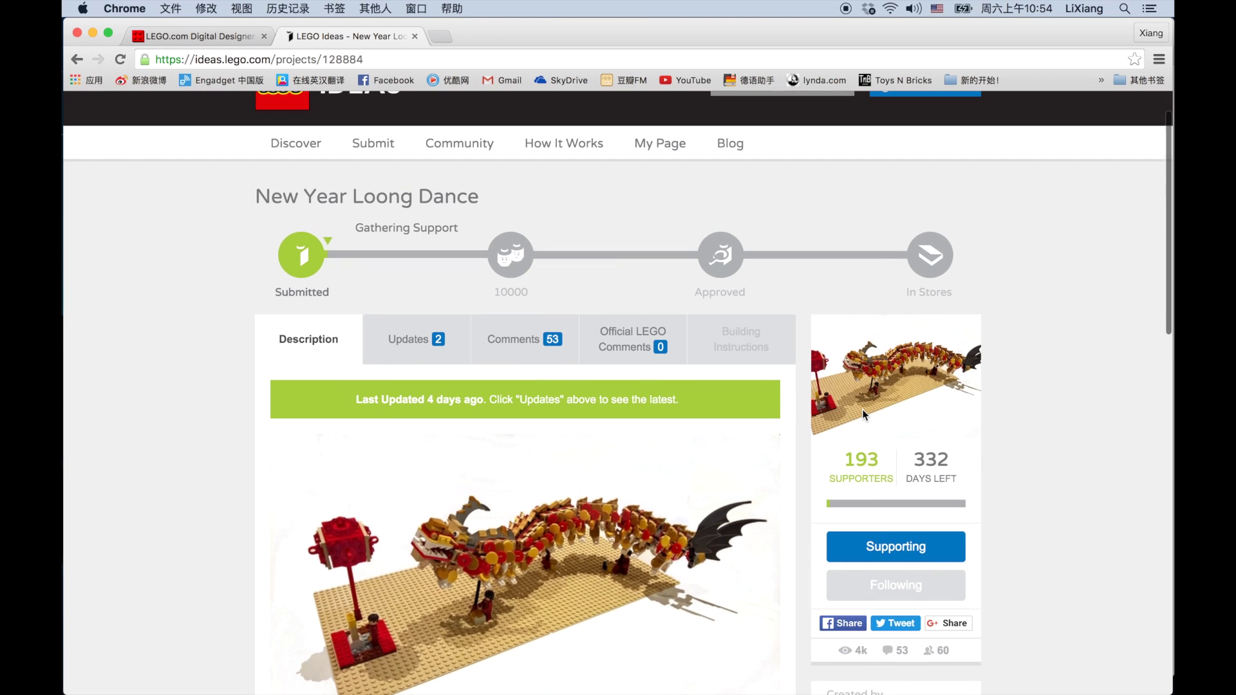
scroll(862, 412, "up", 2)
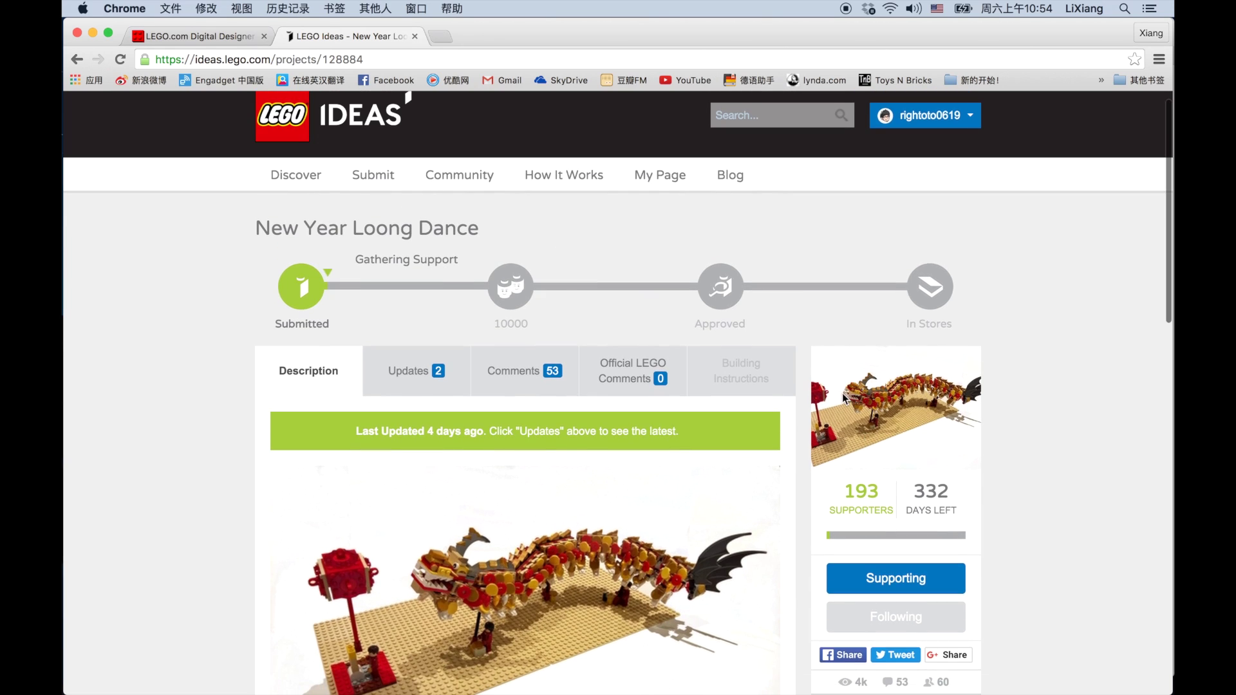
scroll(843, 398, "up", 1)
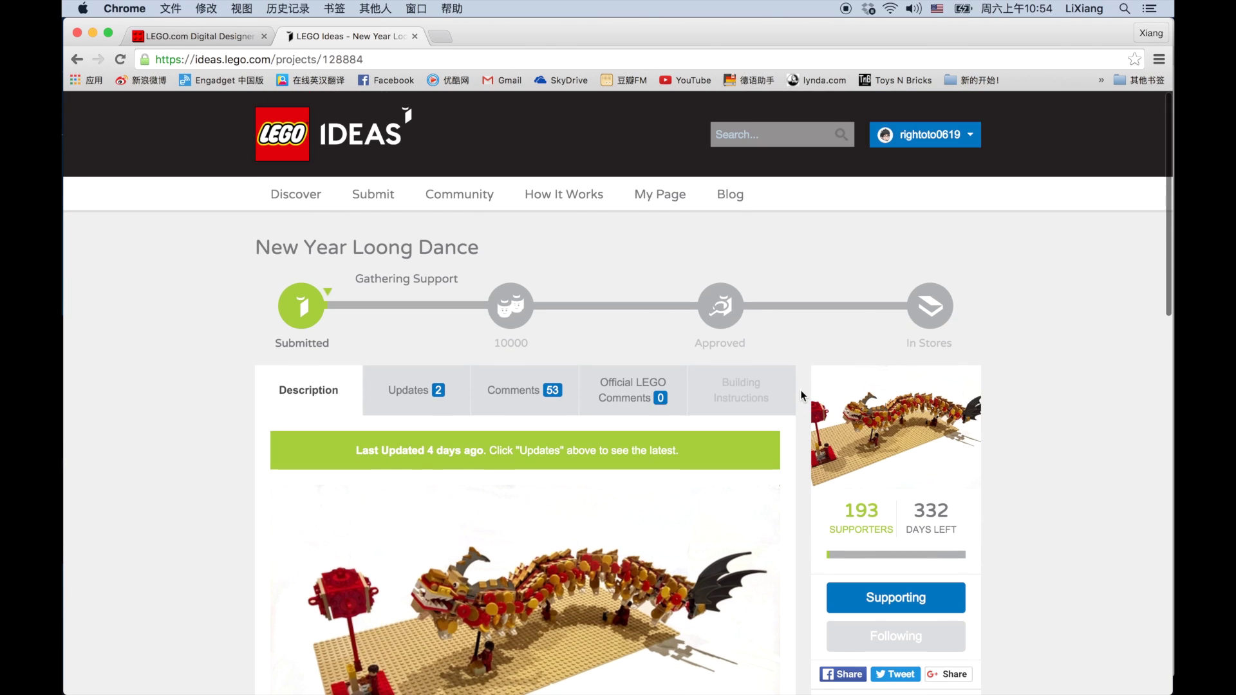
scroll(802, 395, "down", 3)
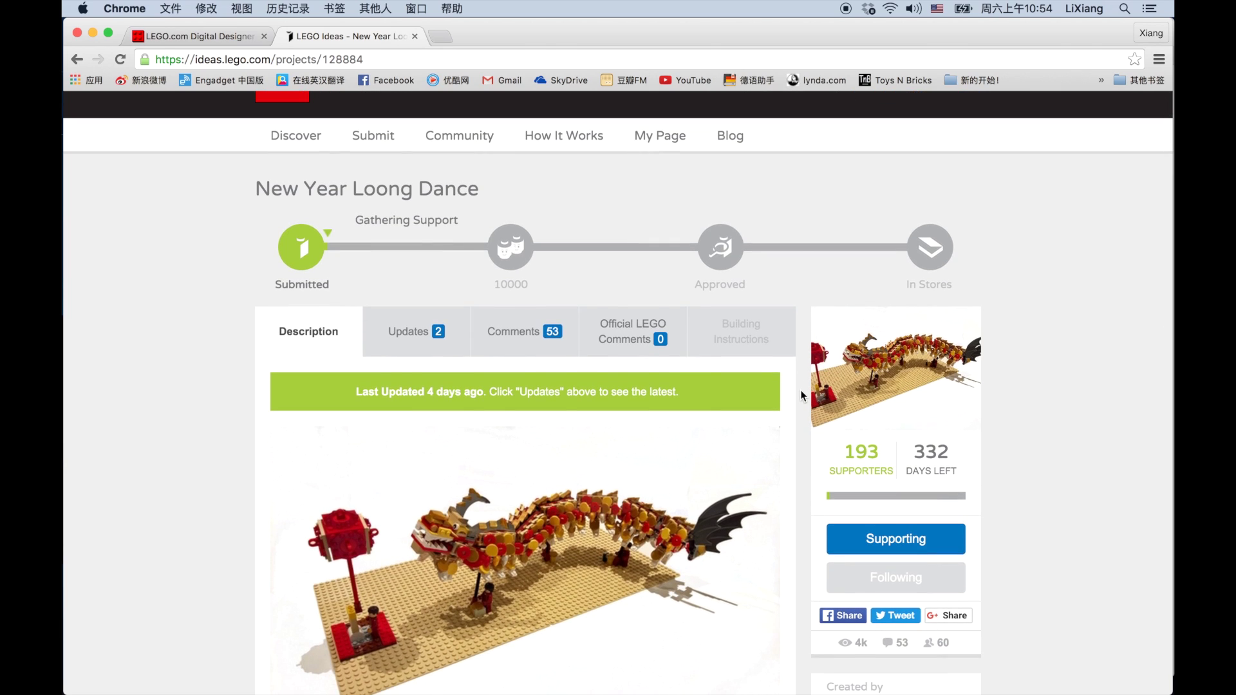
scroll(801, 390, "up", 3)
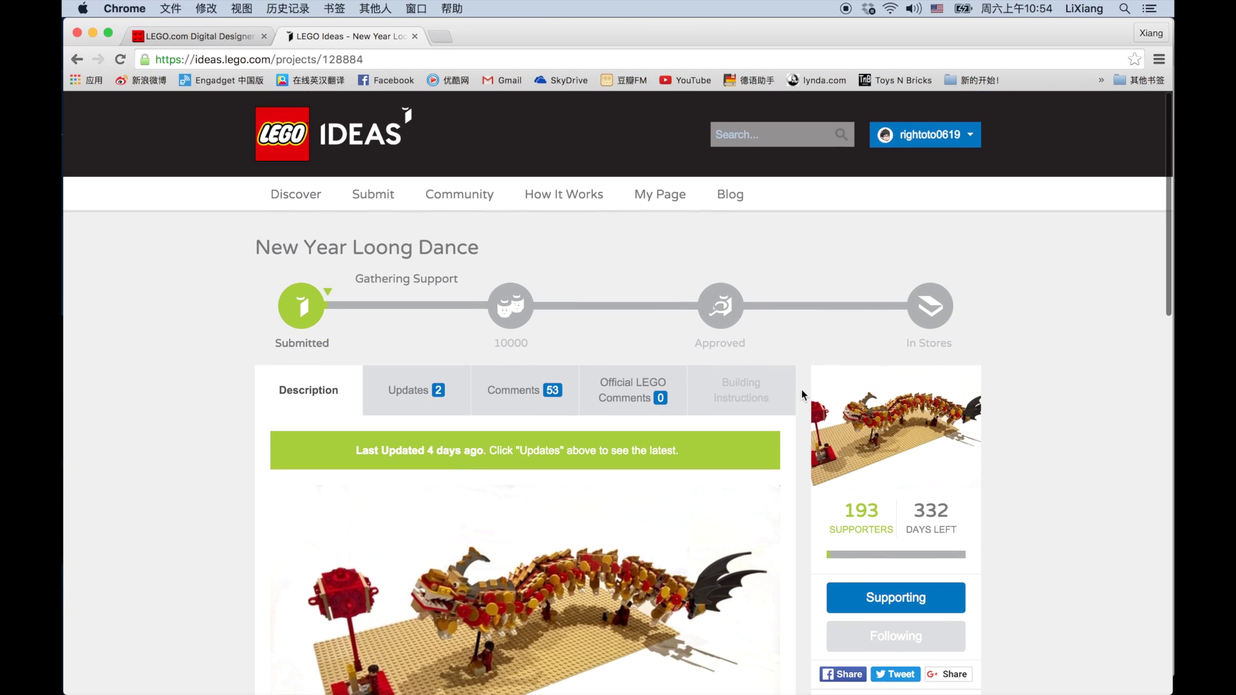
scroll(801, 389, "down", 3)
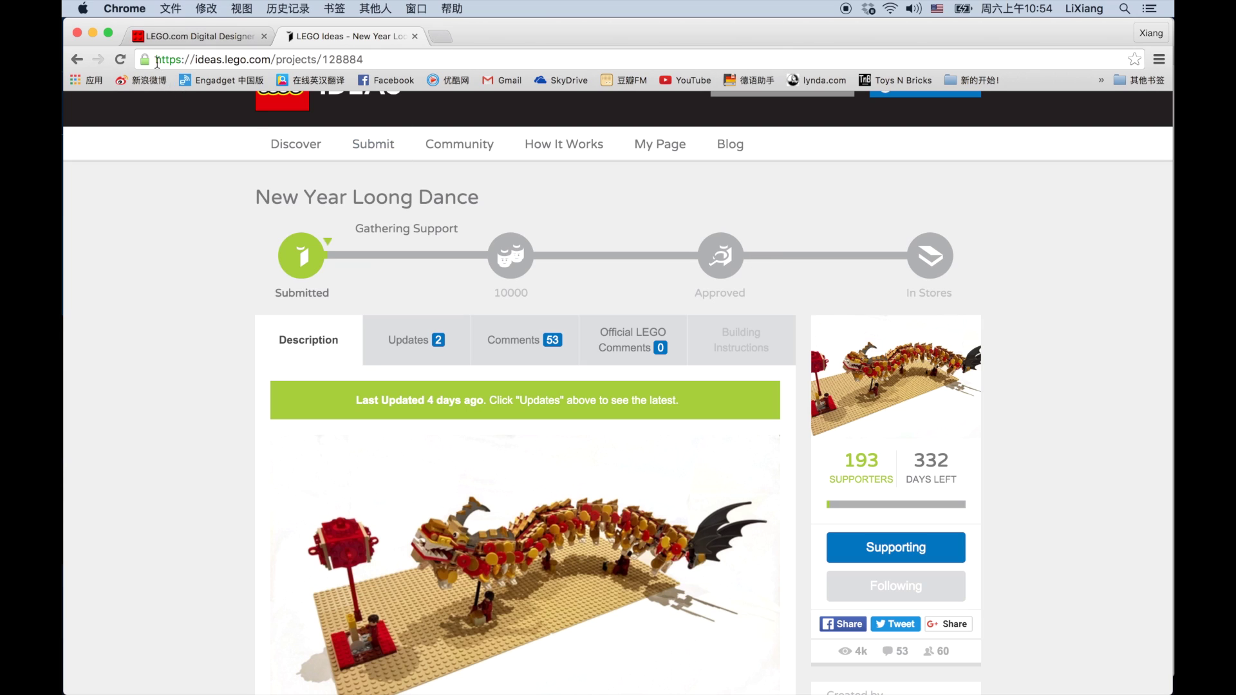
left_click_drag(155, 58, 178, 61)
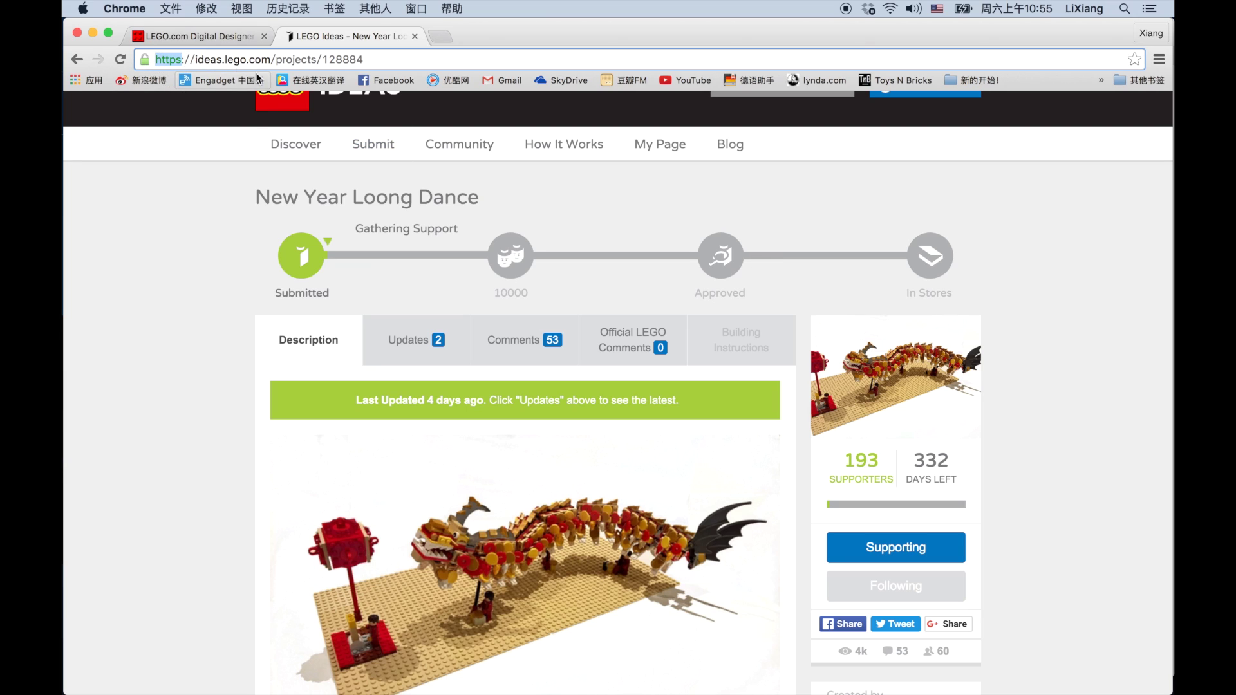
scroll(222, 312, "down", 1)
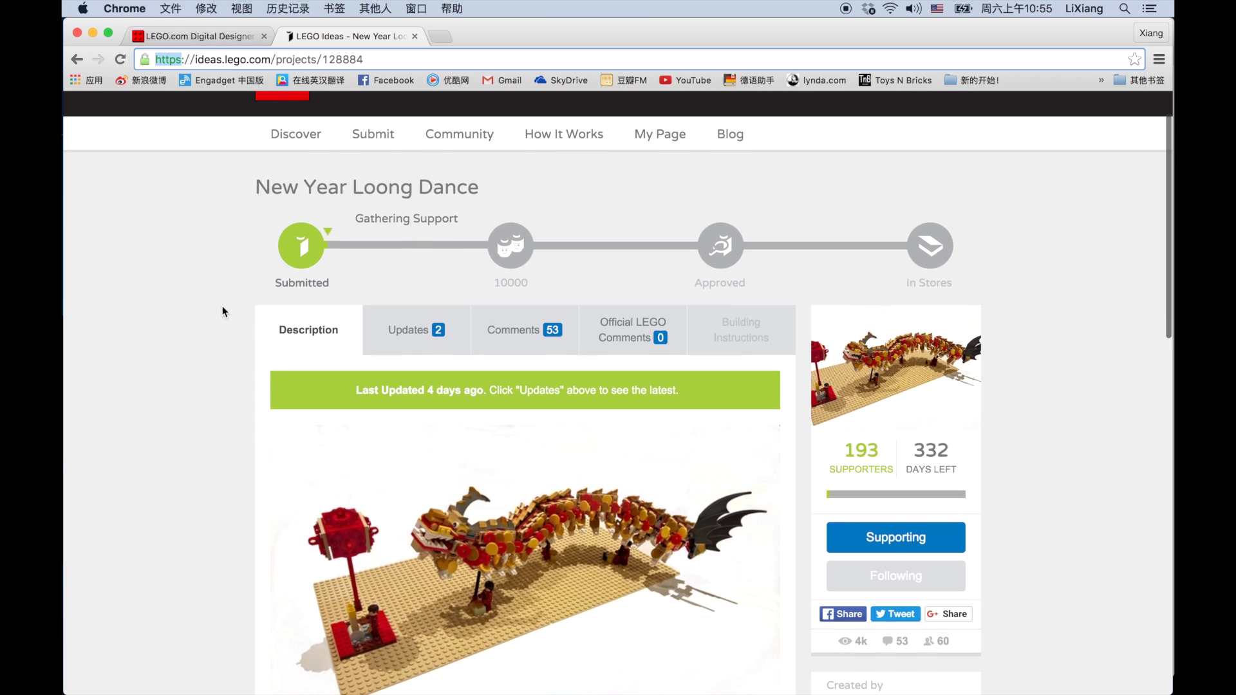
scroll(222, 312, "up", 3)
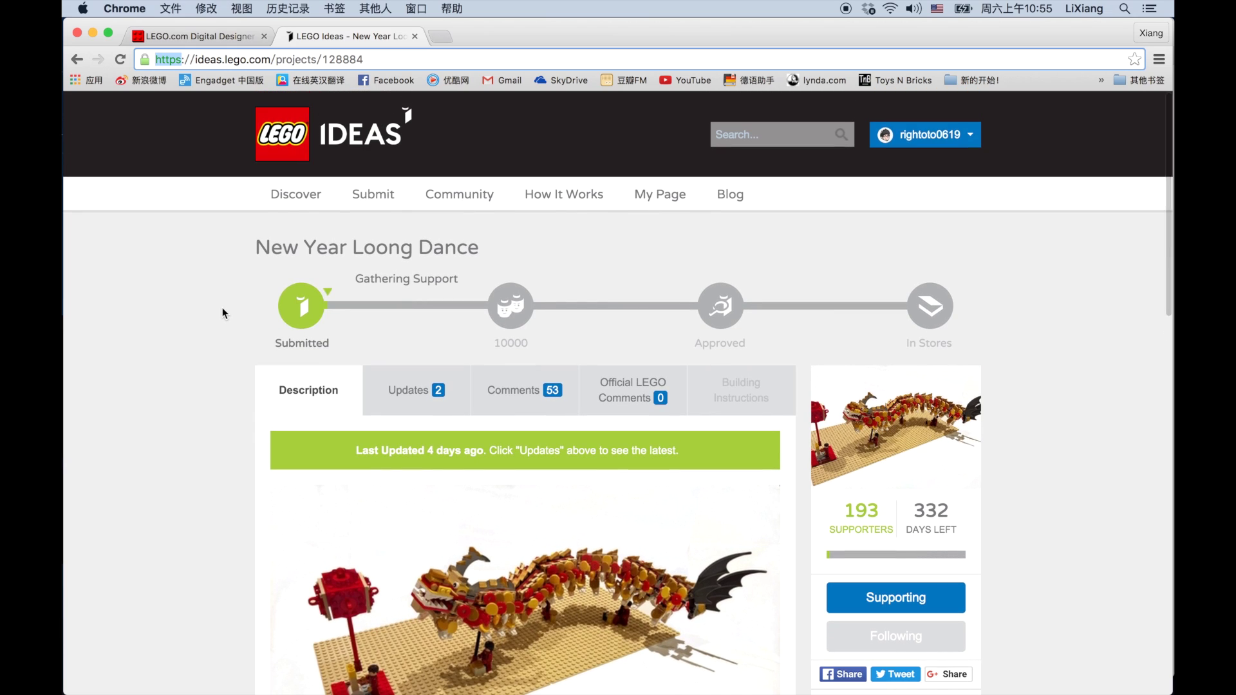
scroll(222, 307, "down", 2)
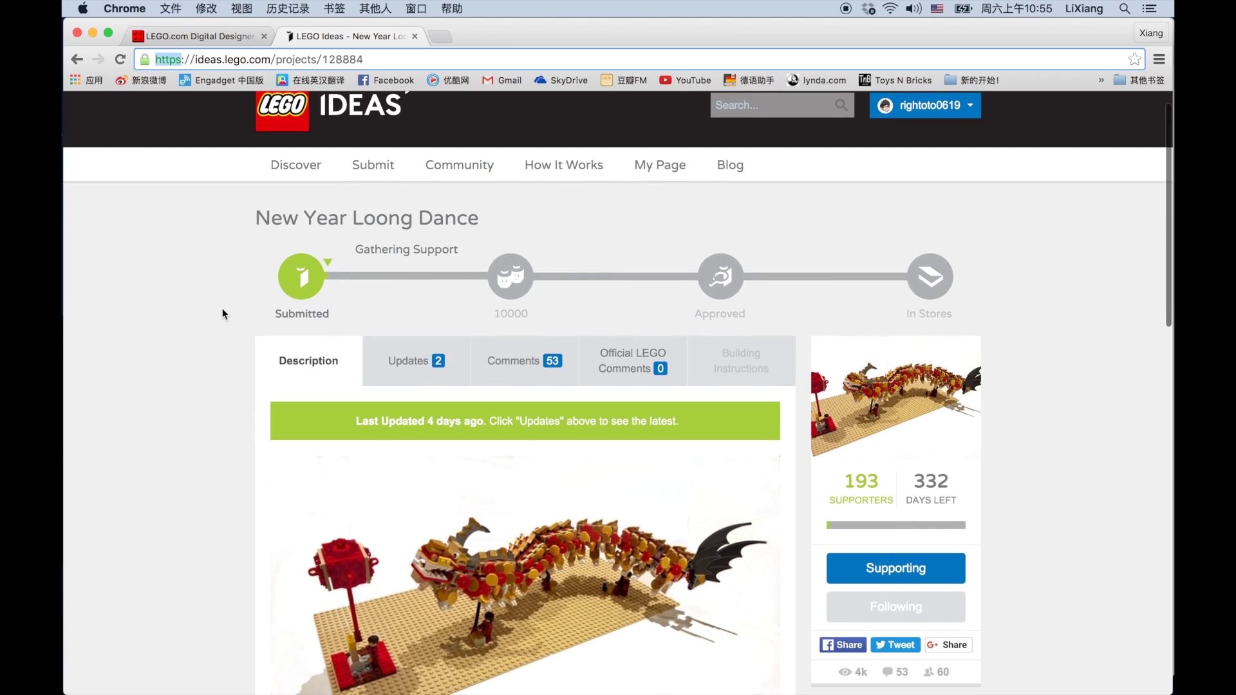
scroll(222, 314, "down", 1)
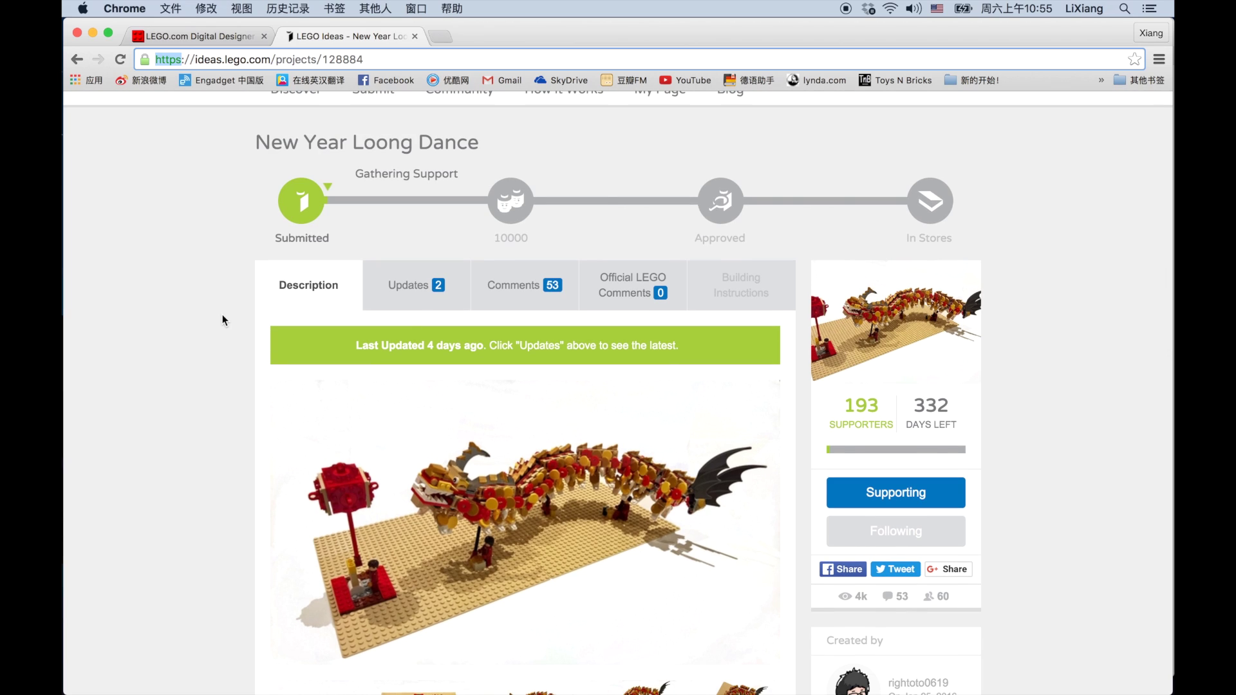
scroll(222, 315, "up", 2)
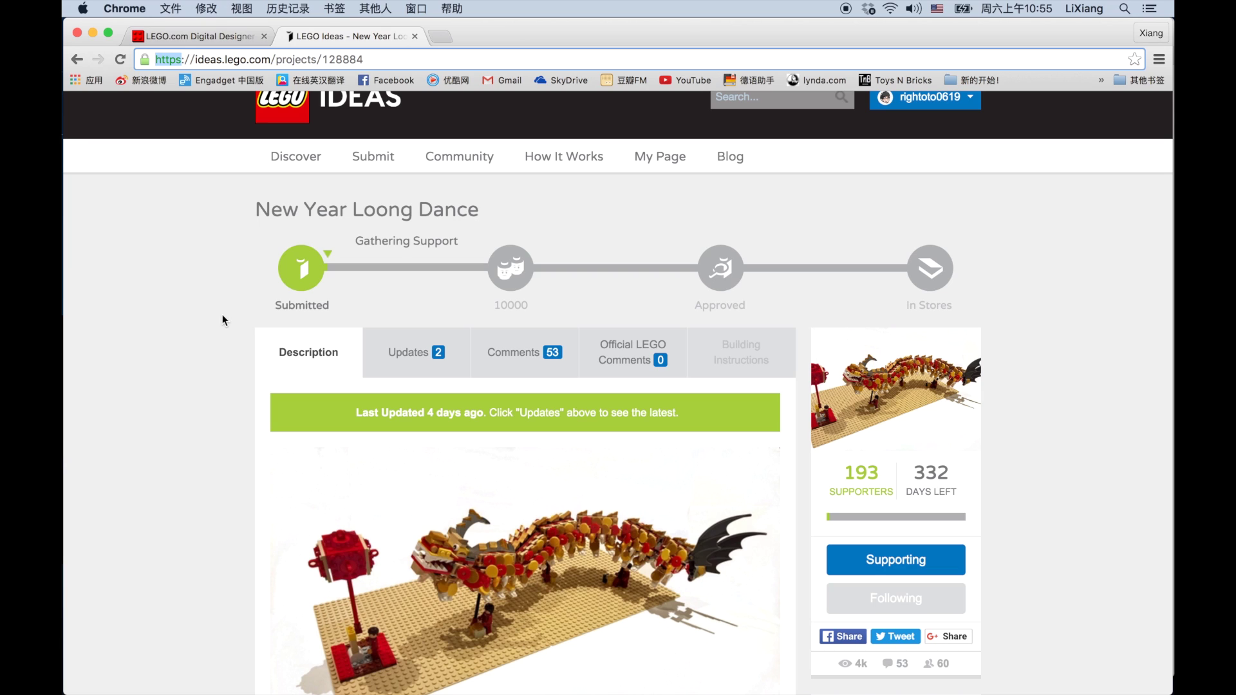
scroll(222, 320, "down", 1)
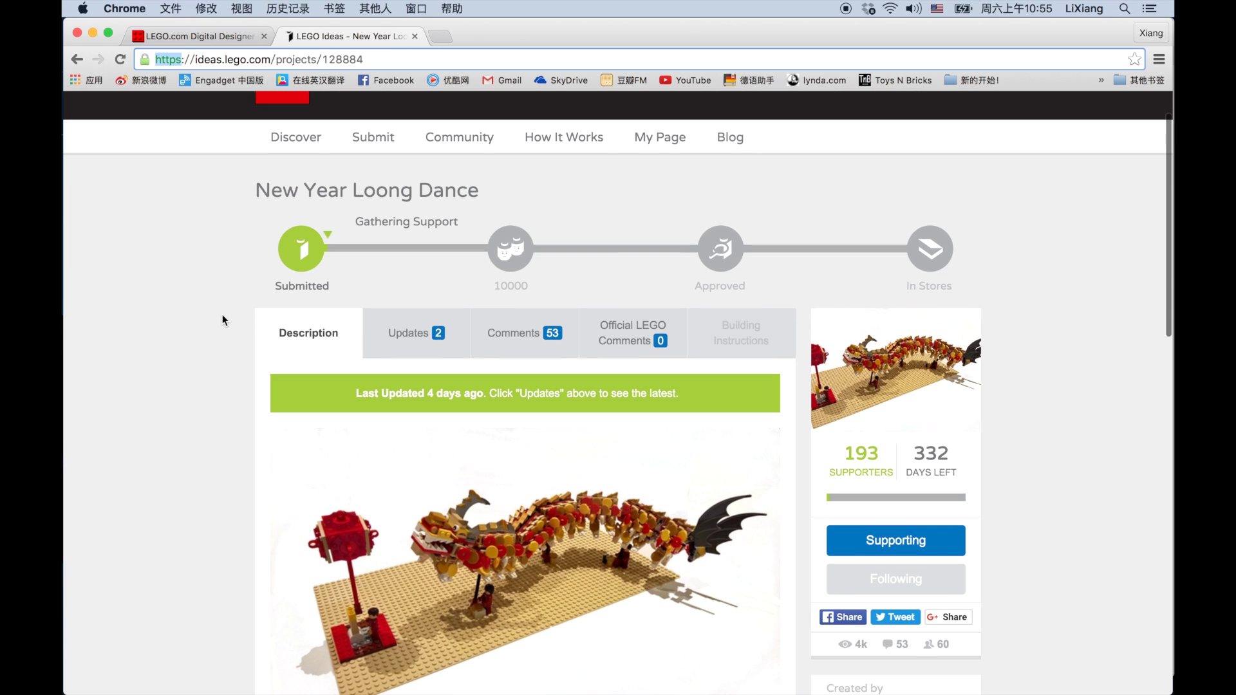
scroll(222, 315, "down", 3)
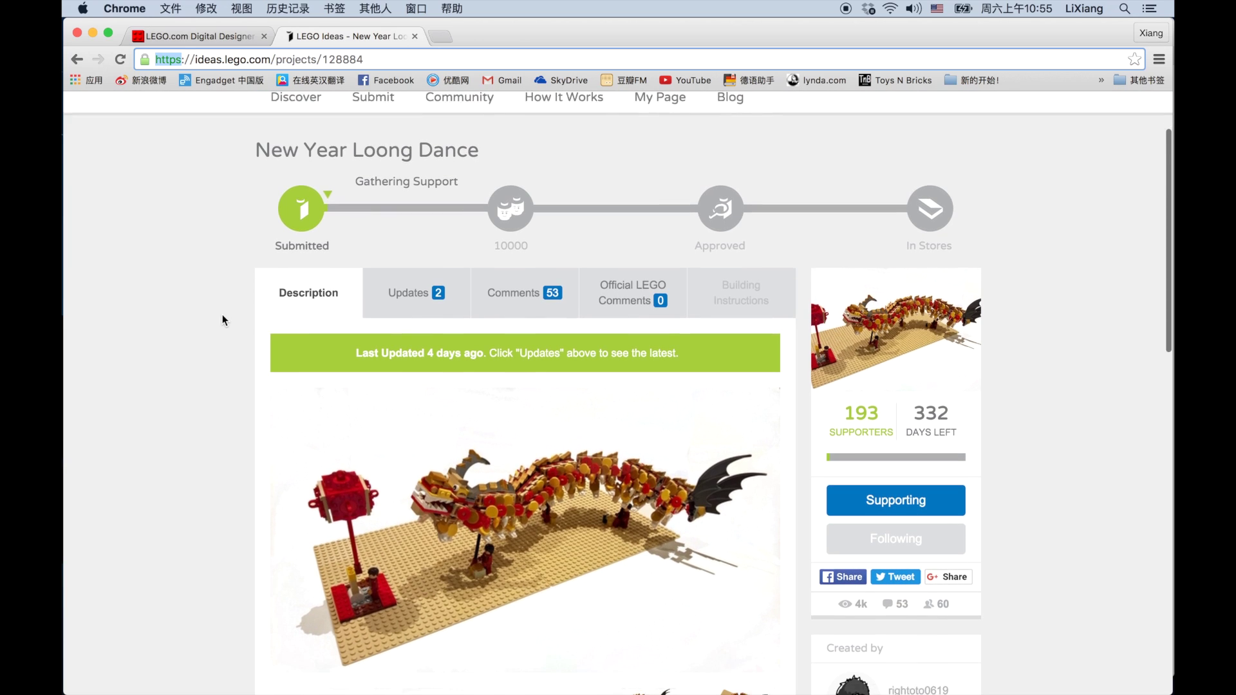
Step: Examine the New Year Loong Dance project's photo gallery and highlight its view count
scroll(224, 320, "down", 4)
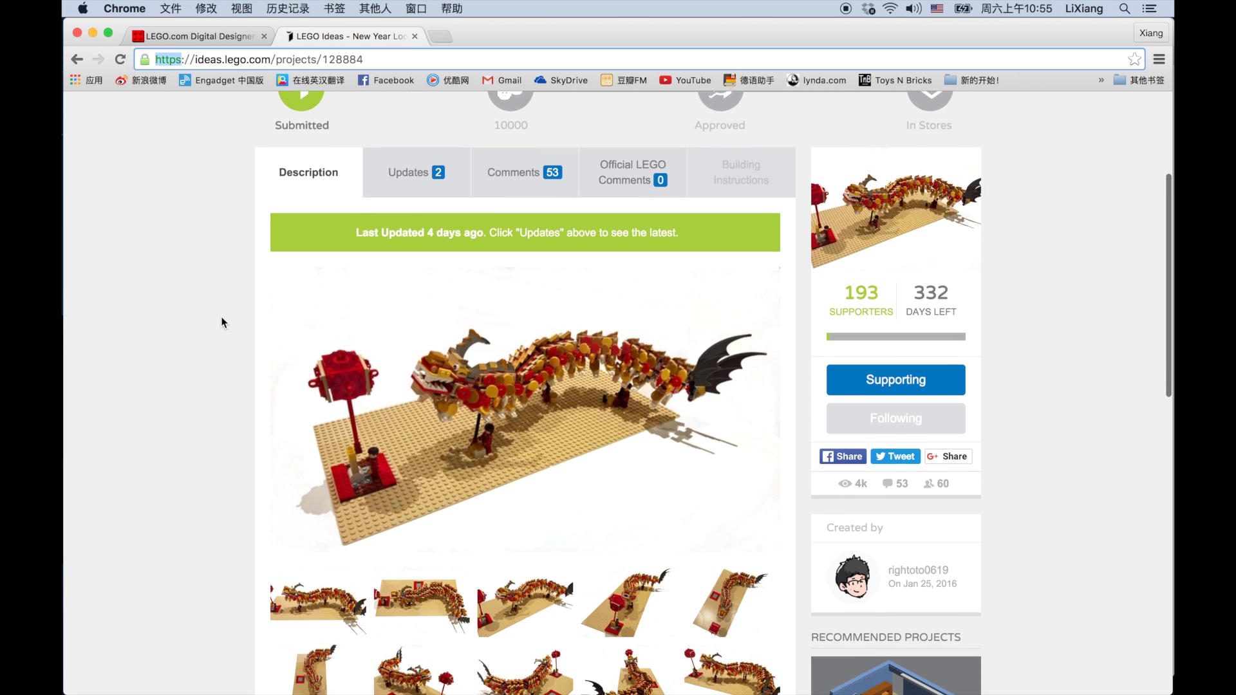
scroll(222, 322, "down", 3)
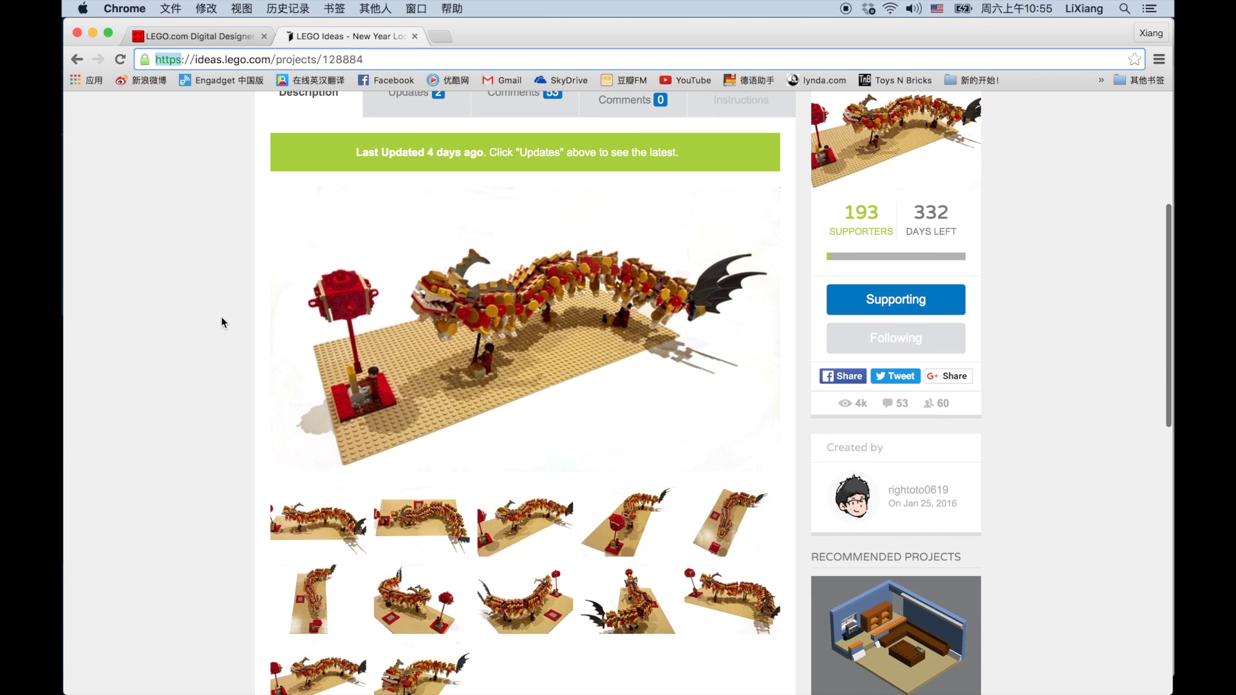
scroll(222, 322, "up", 5)
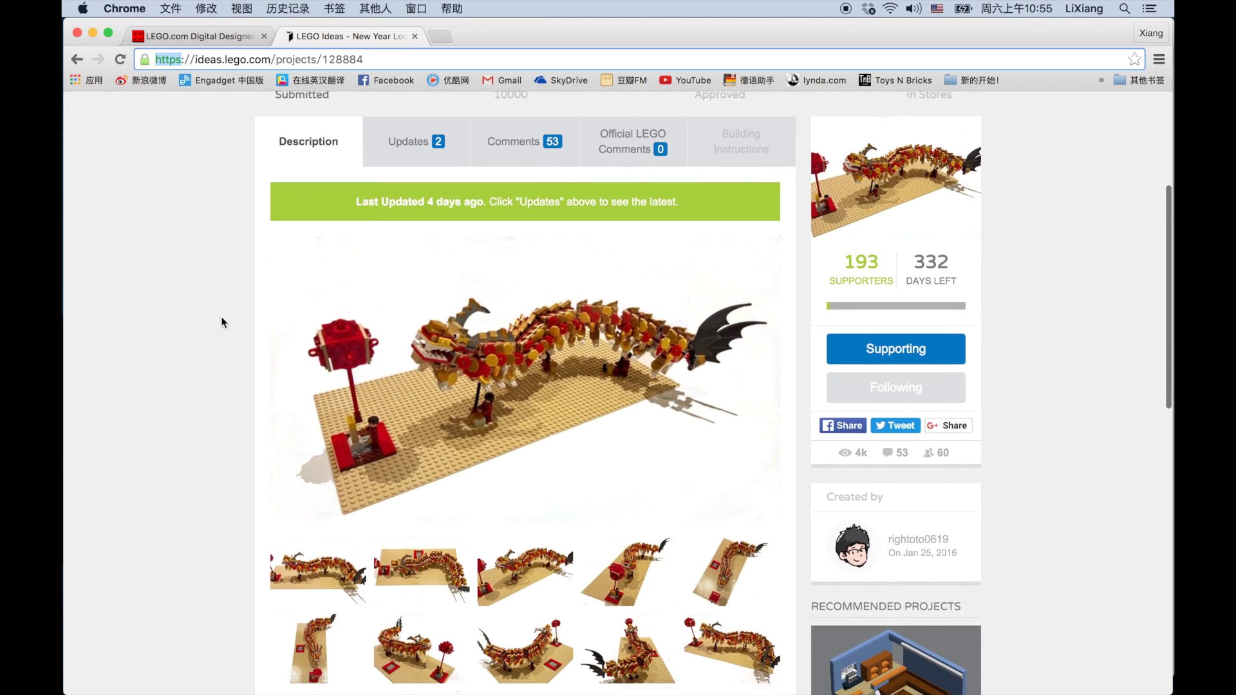
scroll(222, 322, "down", 1)
scroll(222, 322, "up", 3)
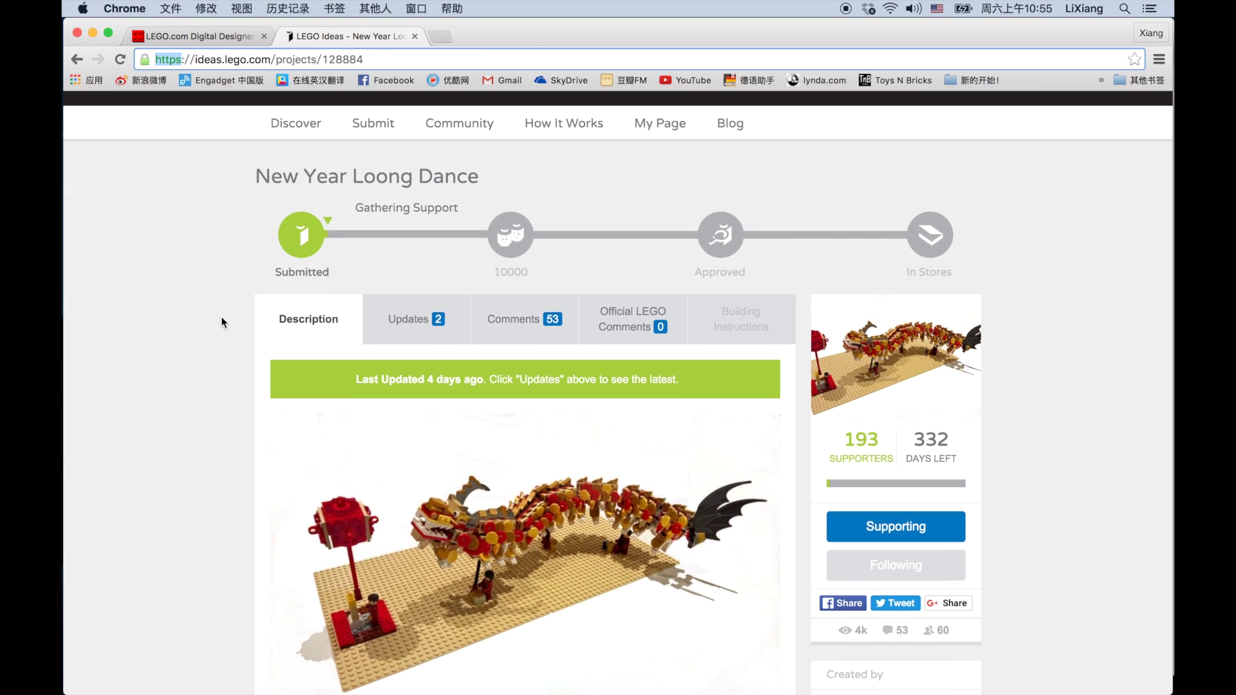
scroll(231, 357, "down", 10)
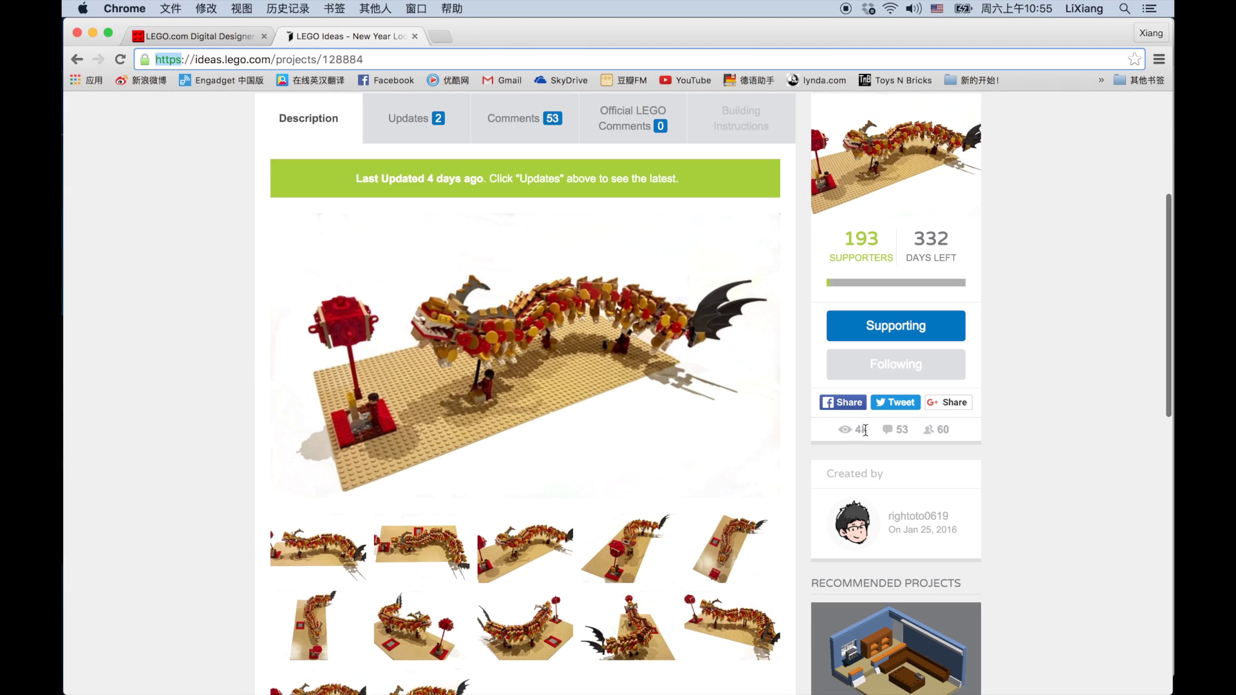
double_click(858, 429)
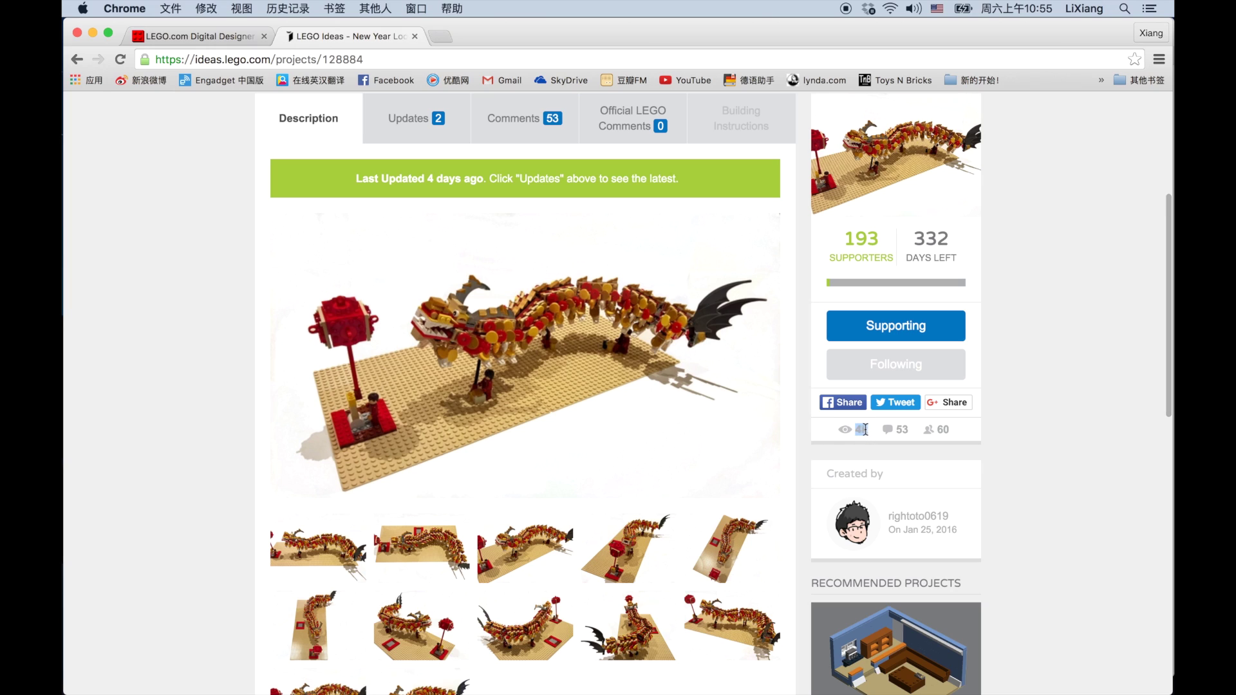
double_click(860, 429)
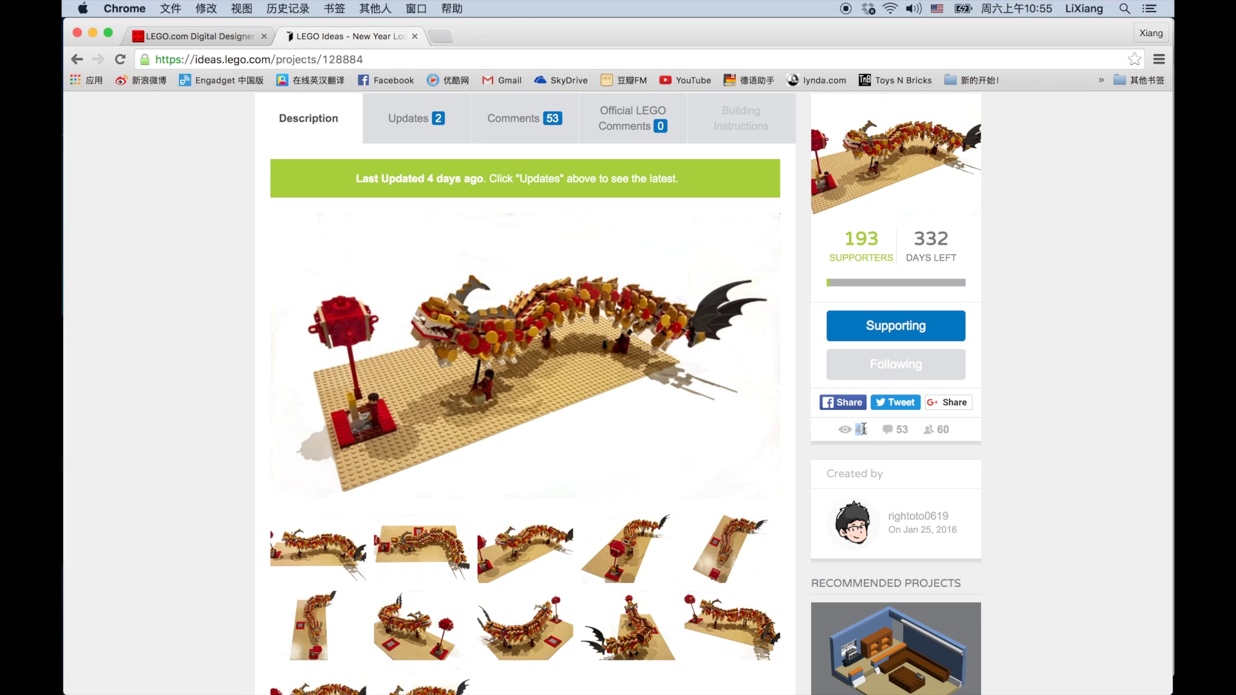
left_click_drag(870, 430, 861, 430)
mouse_move(861, 426)
Step: Open the New Year Loong Dance project's comments and look at the first ones
scroll(791, 408, "up", 2)
left_click(539, 161)
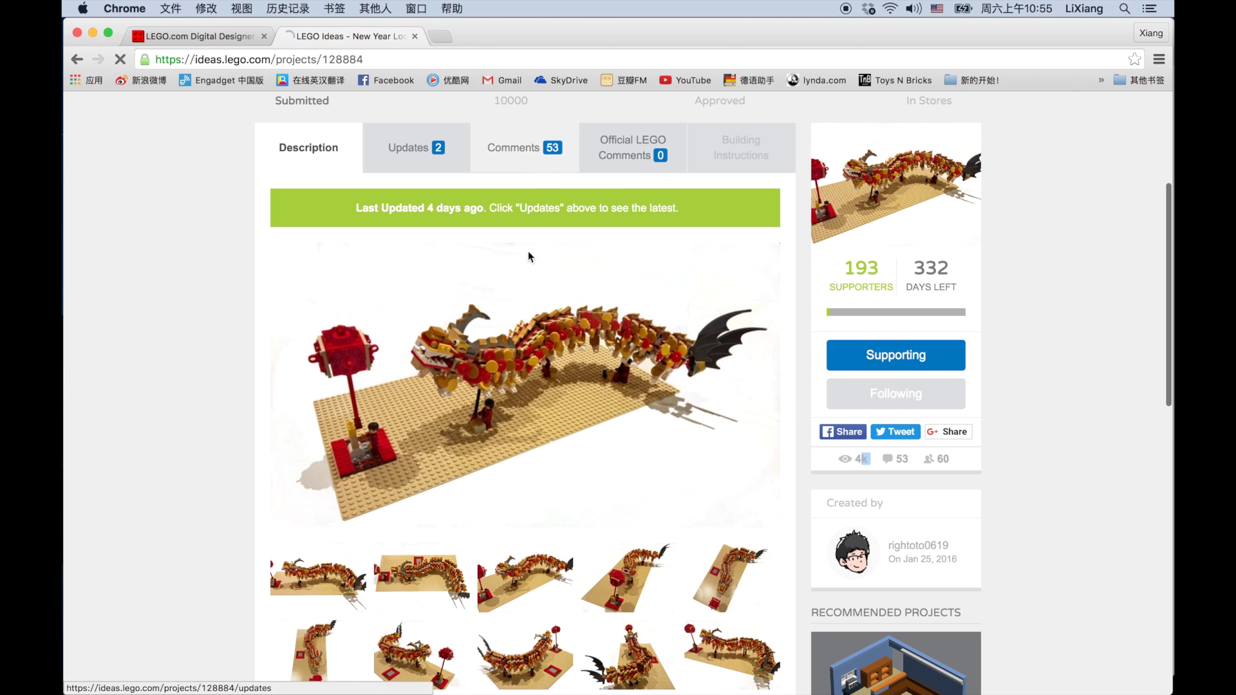
scroll(537, 337, "down", 3)
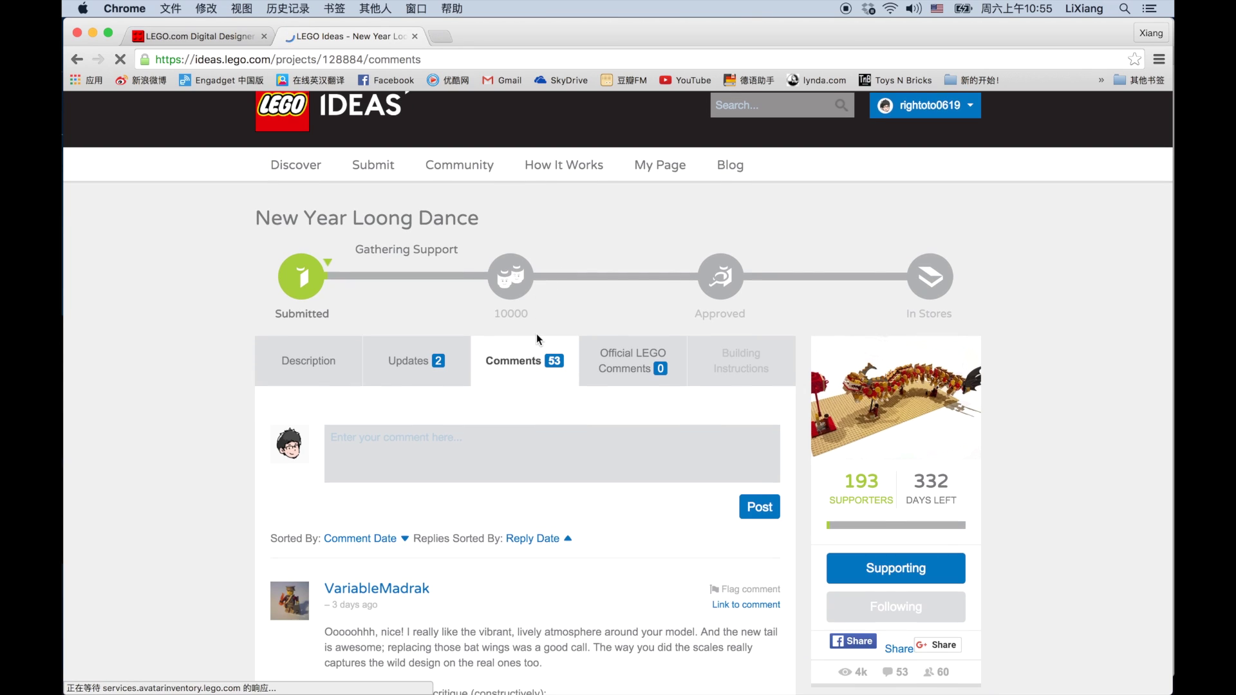
Step: Read through the visitor comments on the New Year Loong Dance project and return to the project's support stages
scroll(536, 333, "down", 5)
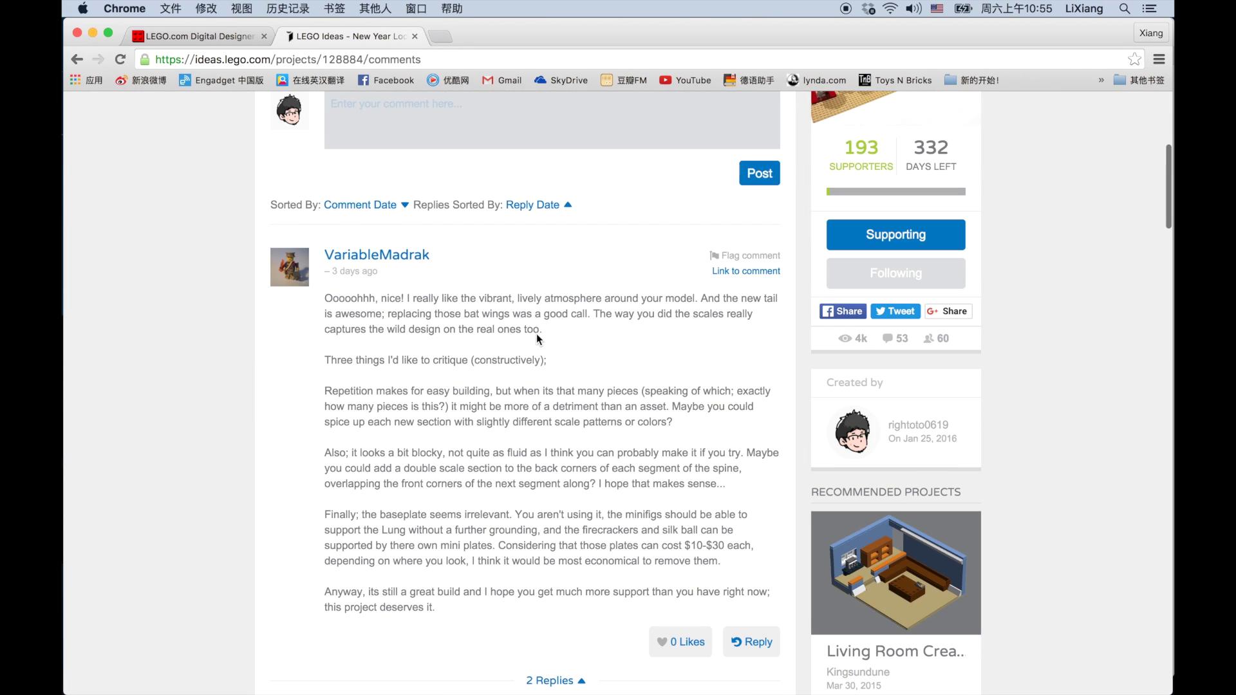
scroll(528, 318, "down", 5)
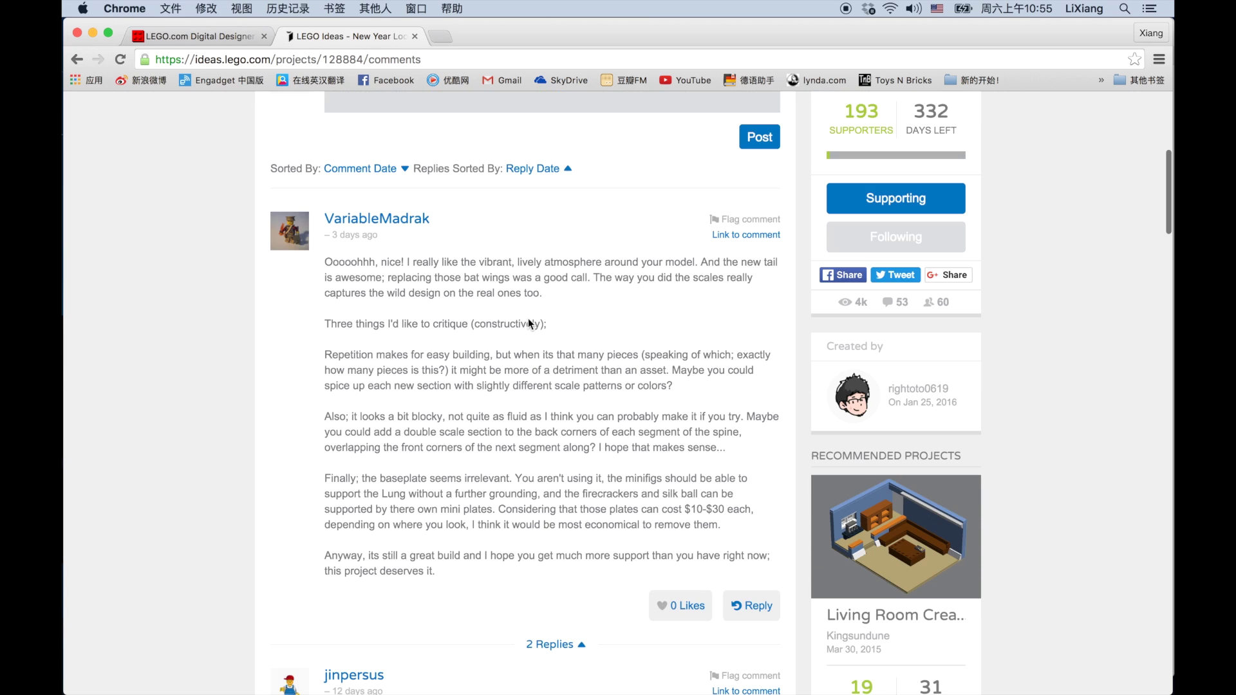
scroll(527, 318, "down", 5)
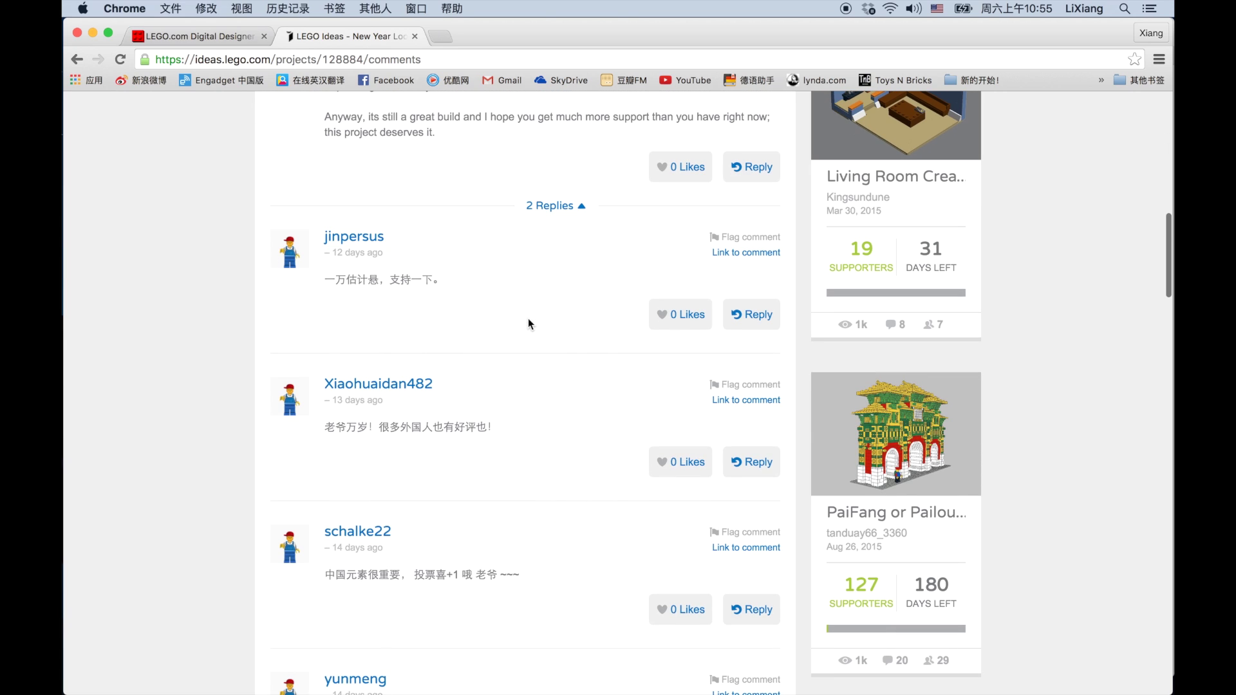
scroll(527, 318, "down", 6)
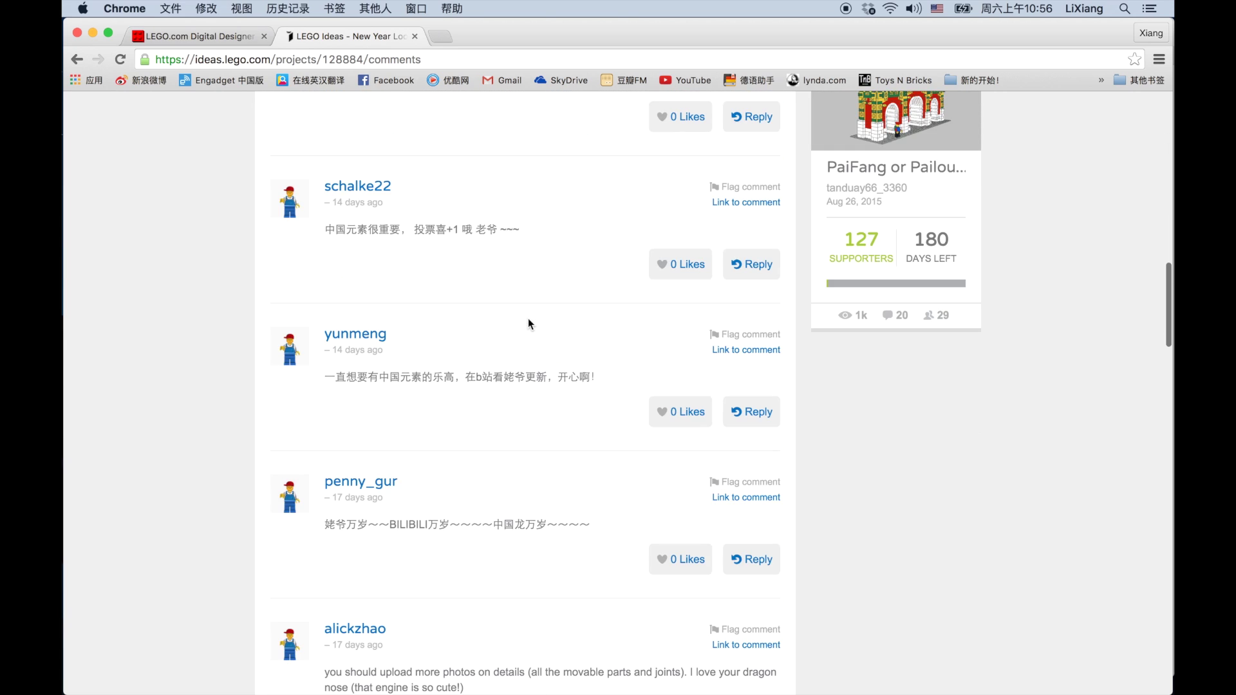
scroll(527, 318, "up", 5)
scroll(528, 318, "up", 15)
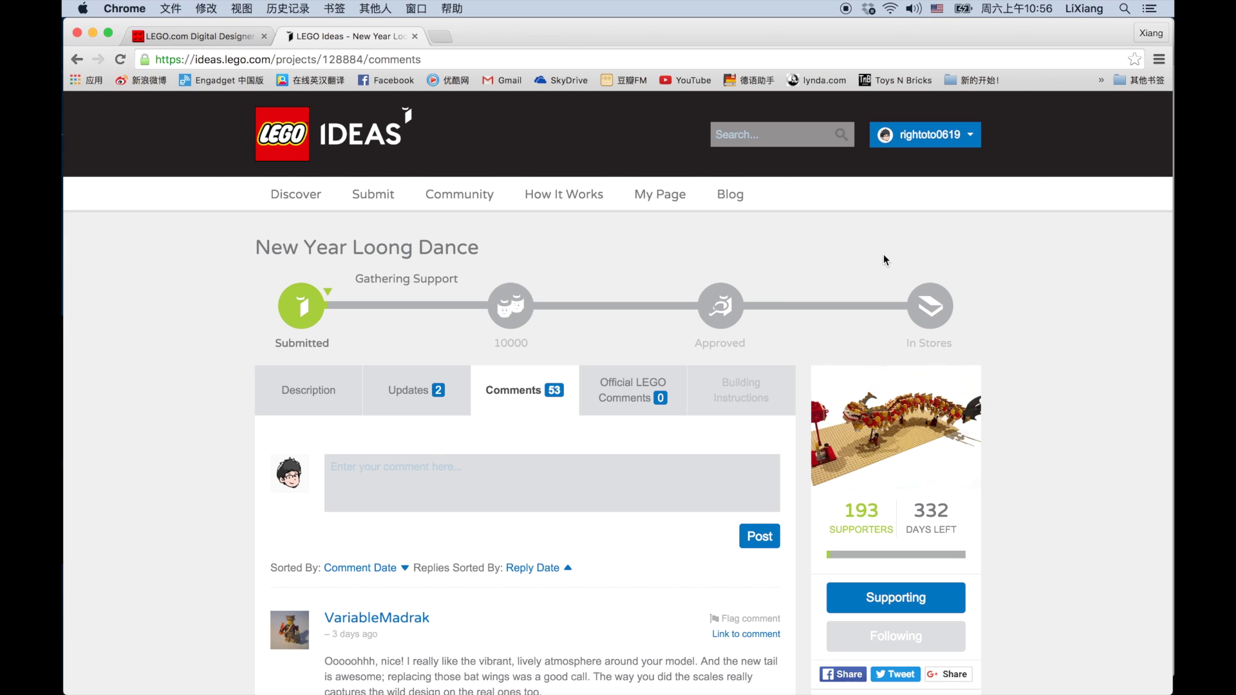
scroll(883, 260, "down", 1)
scroll(987, 318, "up", 1)
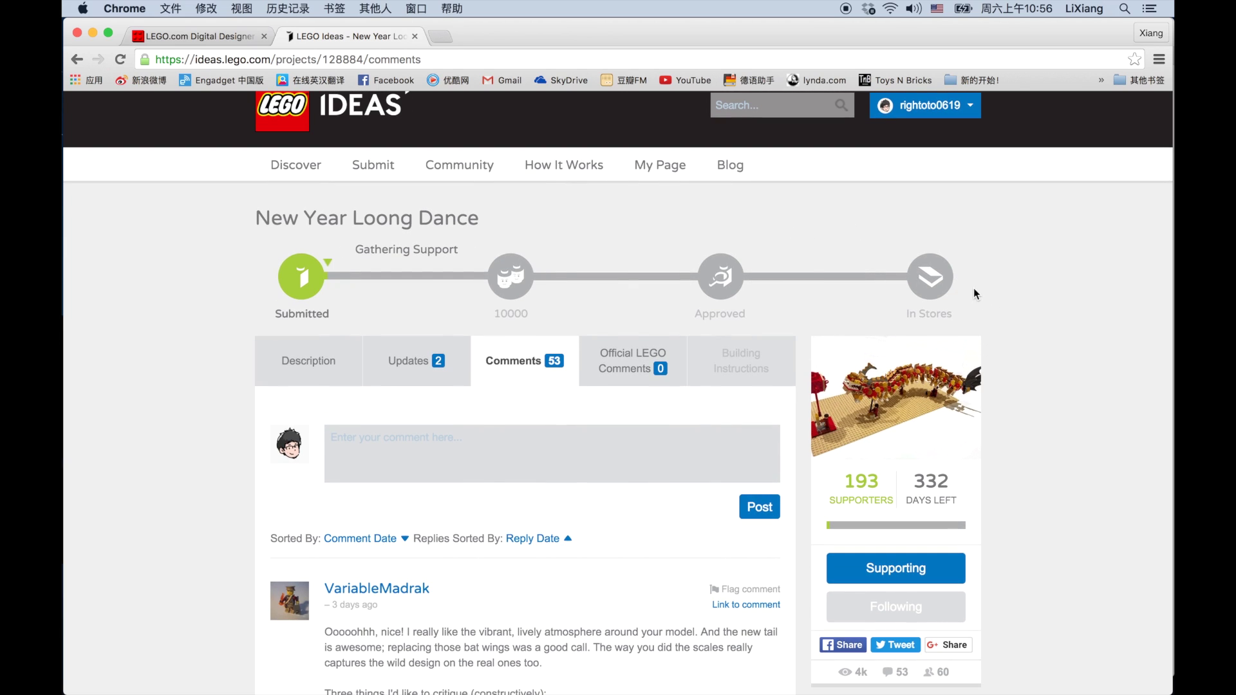
scroll(989, 256, "up", 1)
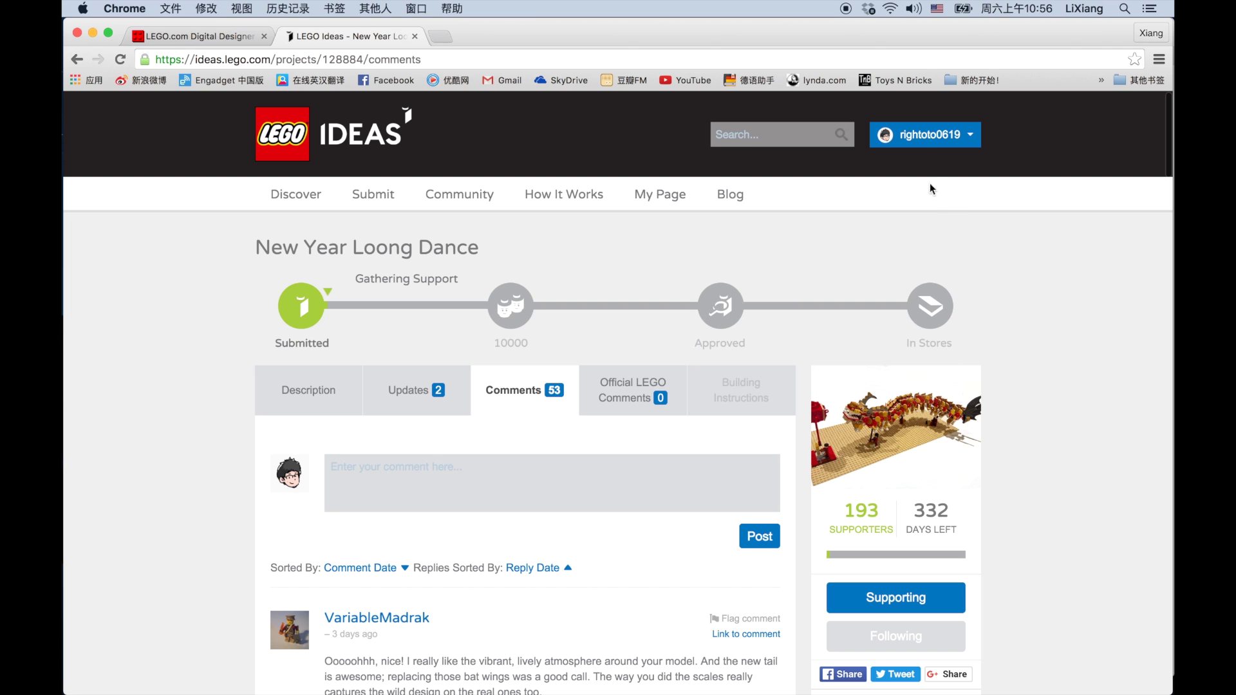
Step: Log out of the current LEGO Ideas account and confirm the logout
mouse_move(925, 136)
left_click(904, 258)
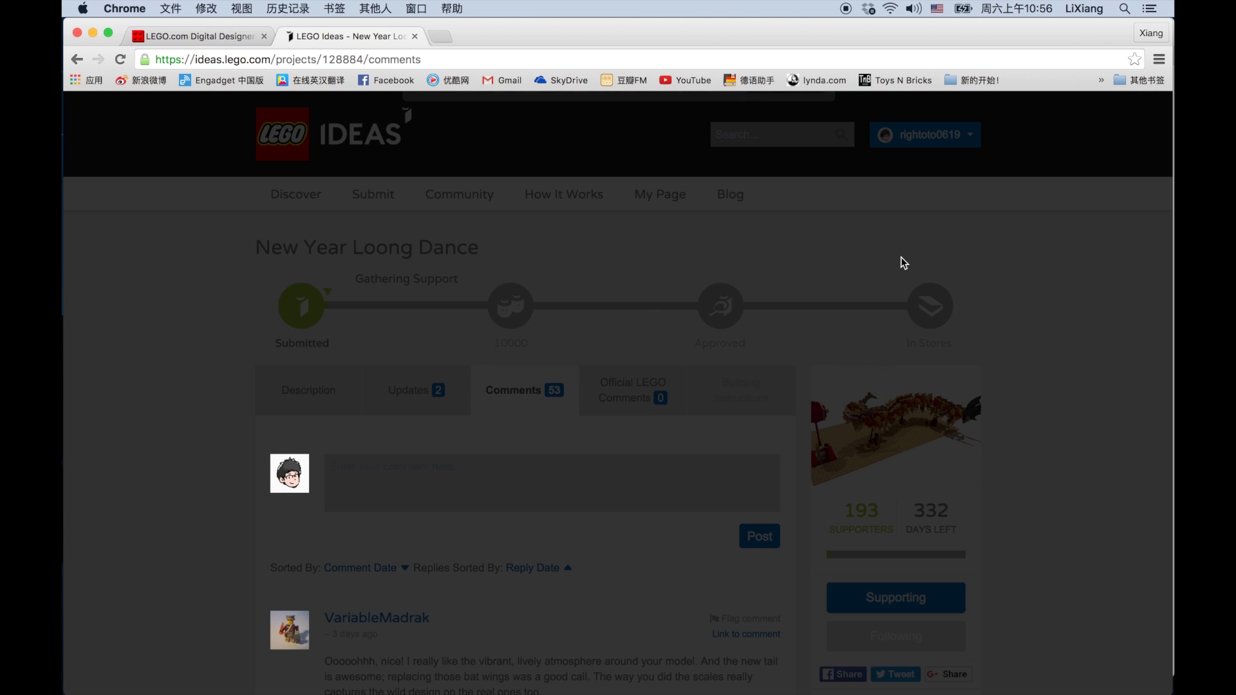
left_click(766, 275)
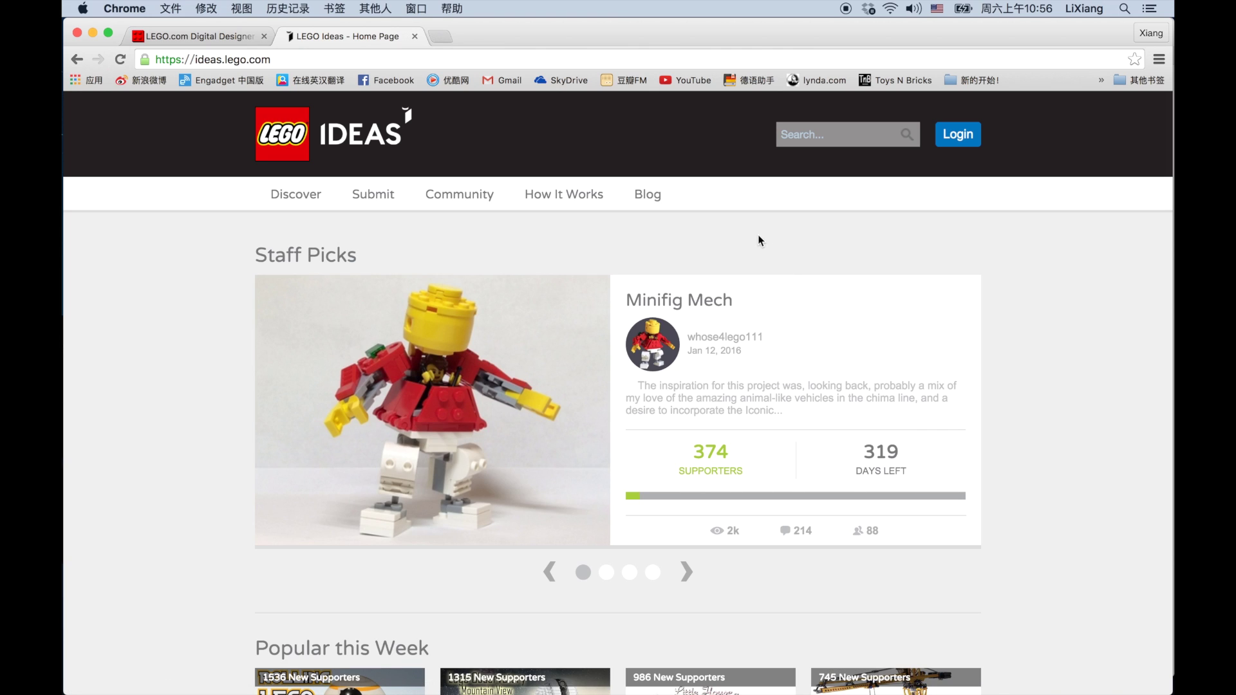
Step: Start creating a new LEGO ID and enter a username, accepting the alternative the form suggests
left_click(952, 140)
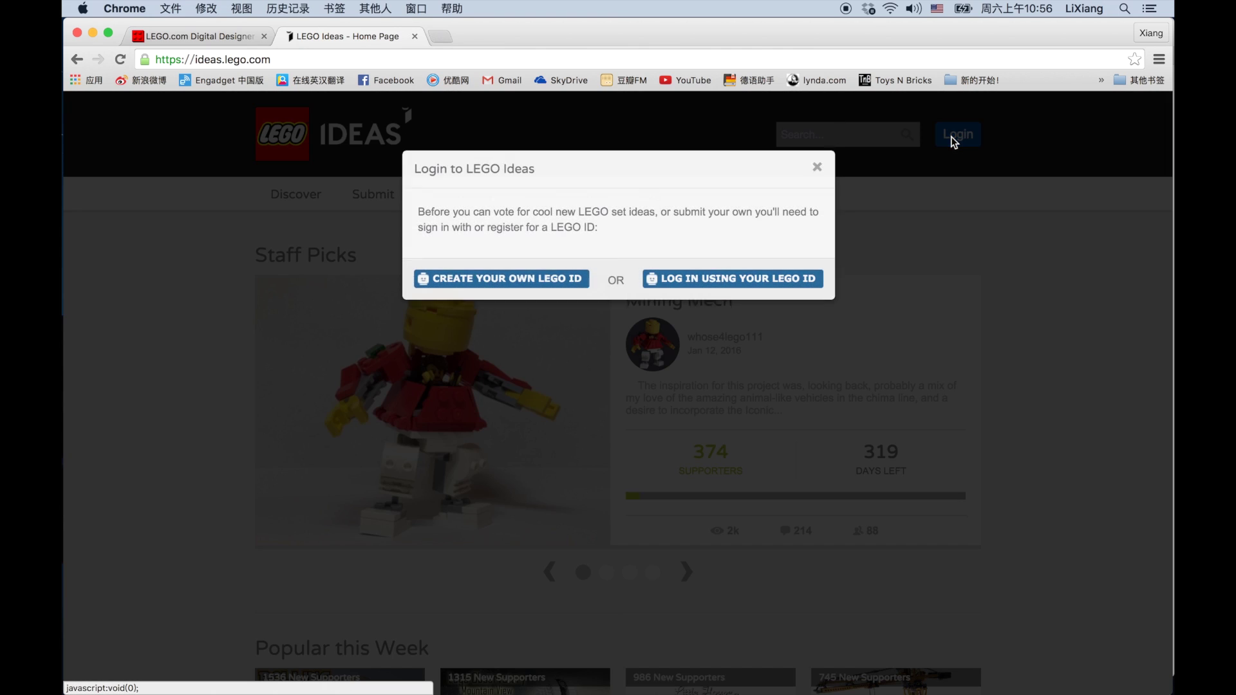
left_click(485, 282)
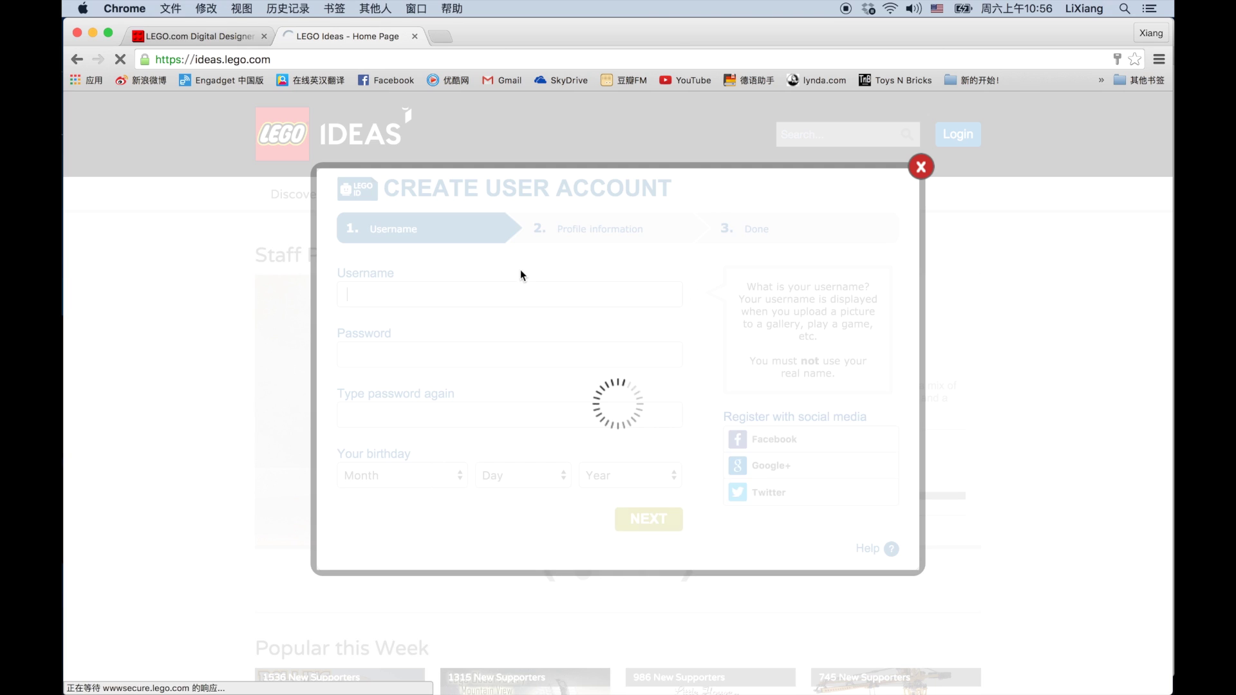
left_click(523, 296)
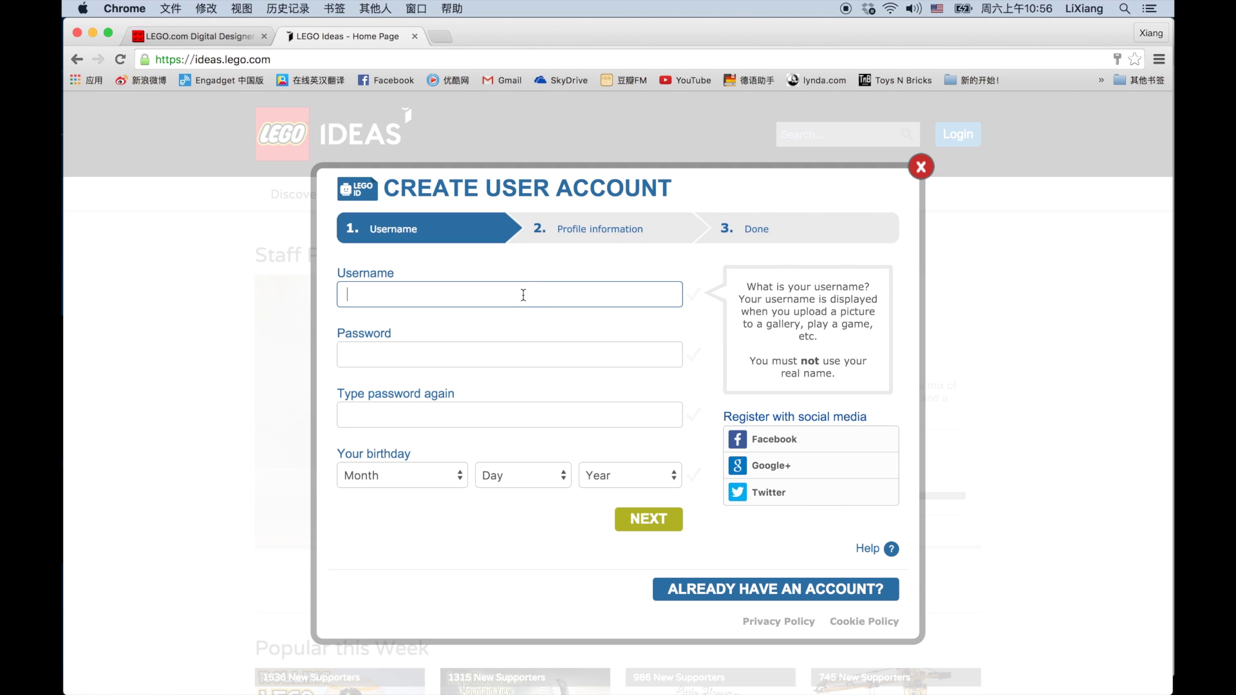
left_click(532, 296)
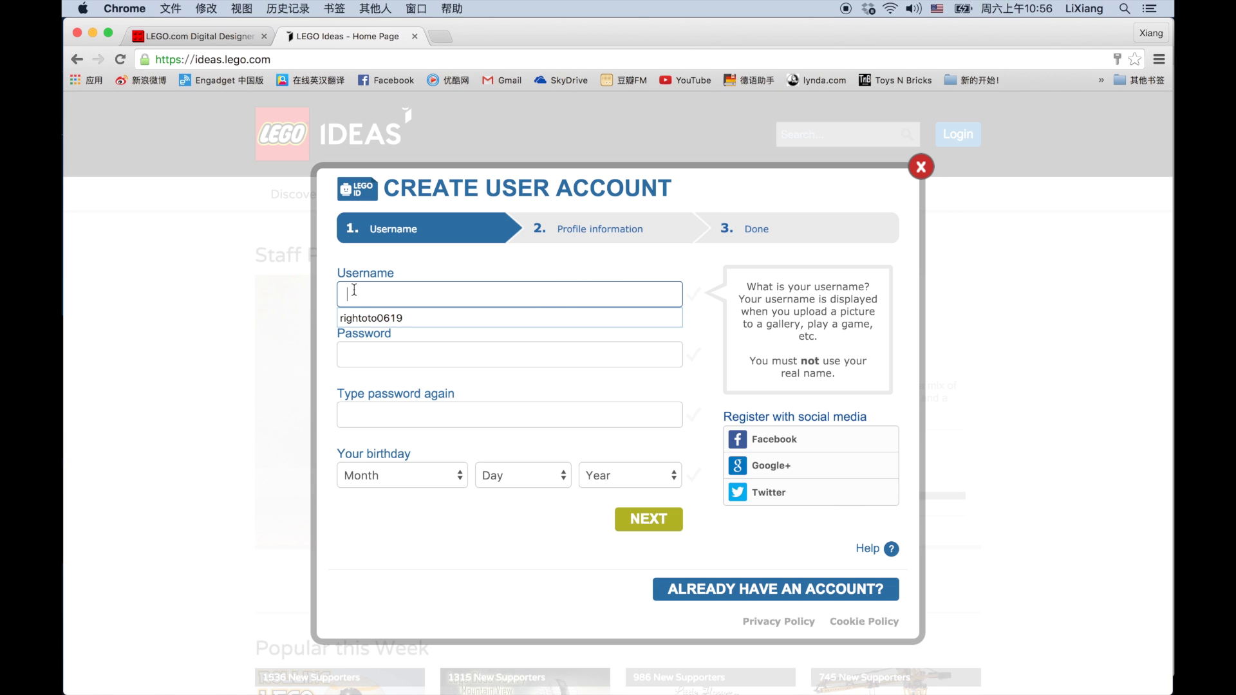
type("laoya")
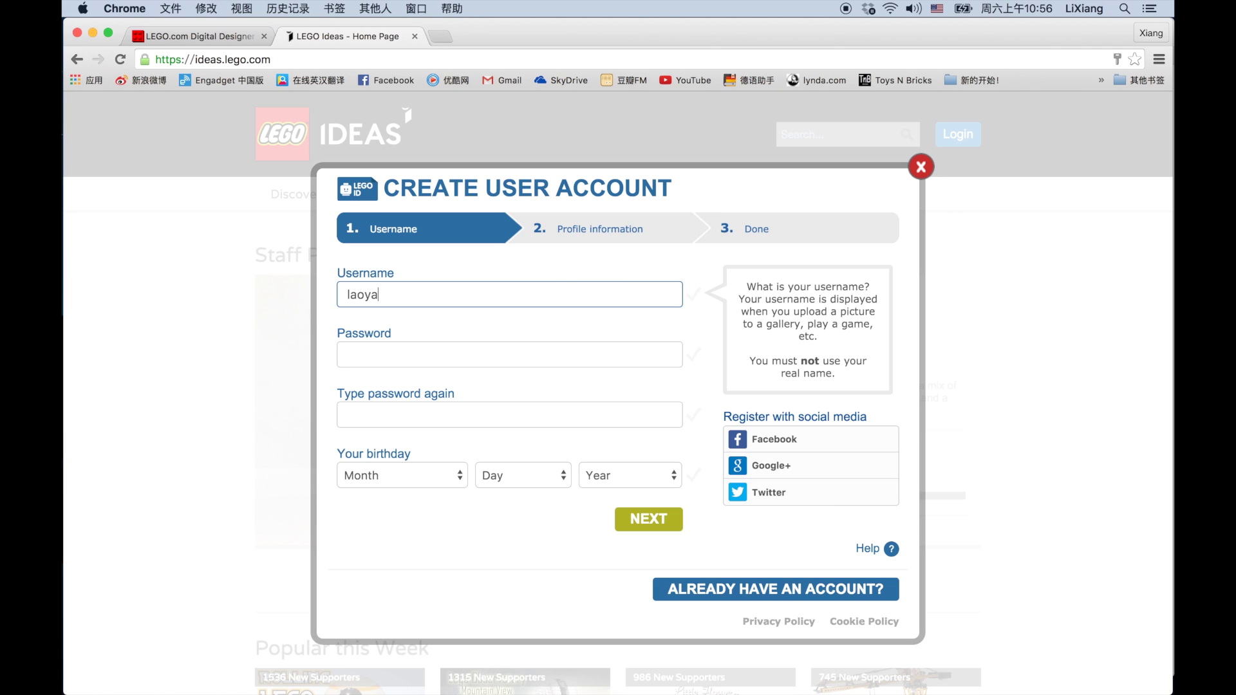
left_click(371, 352)
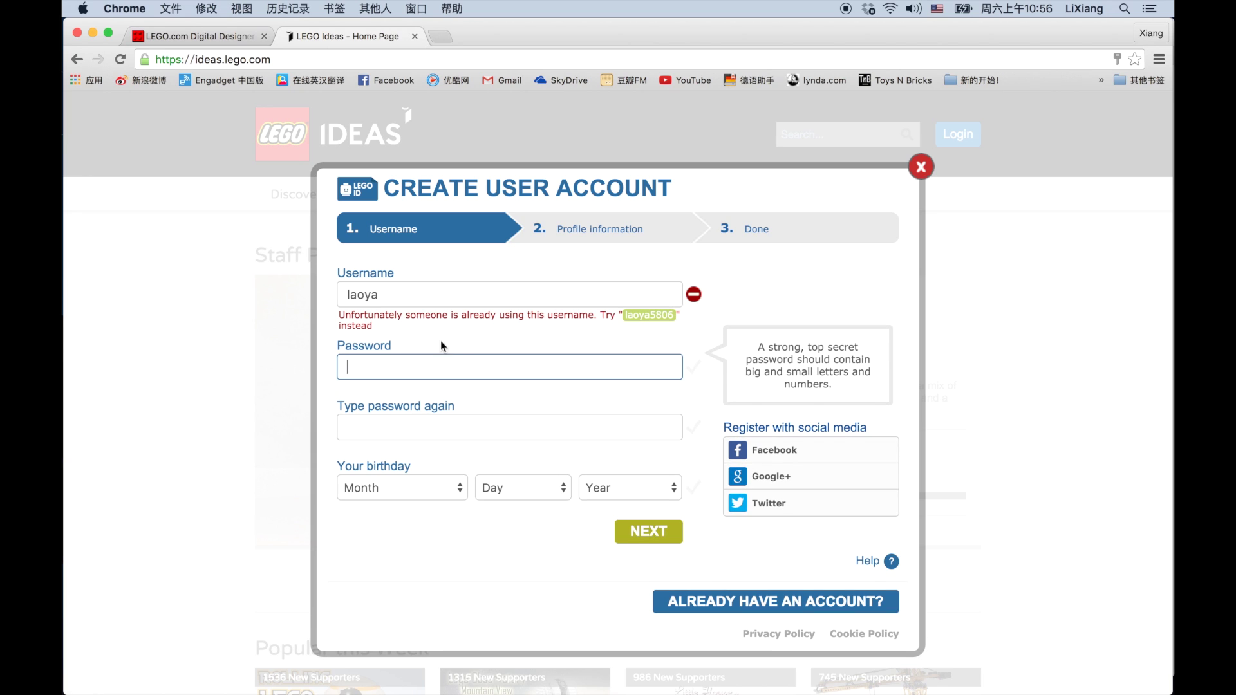
left_click(643, 314)
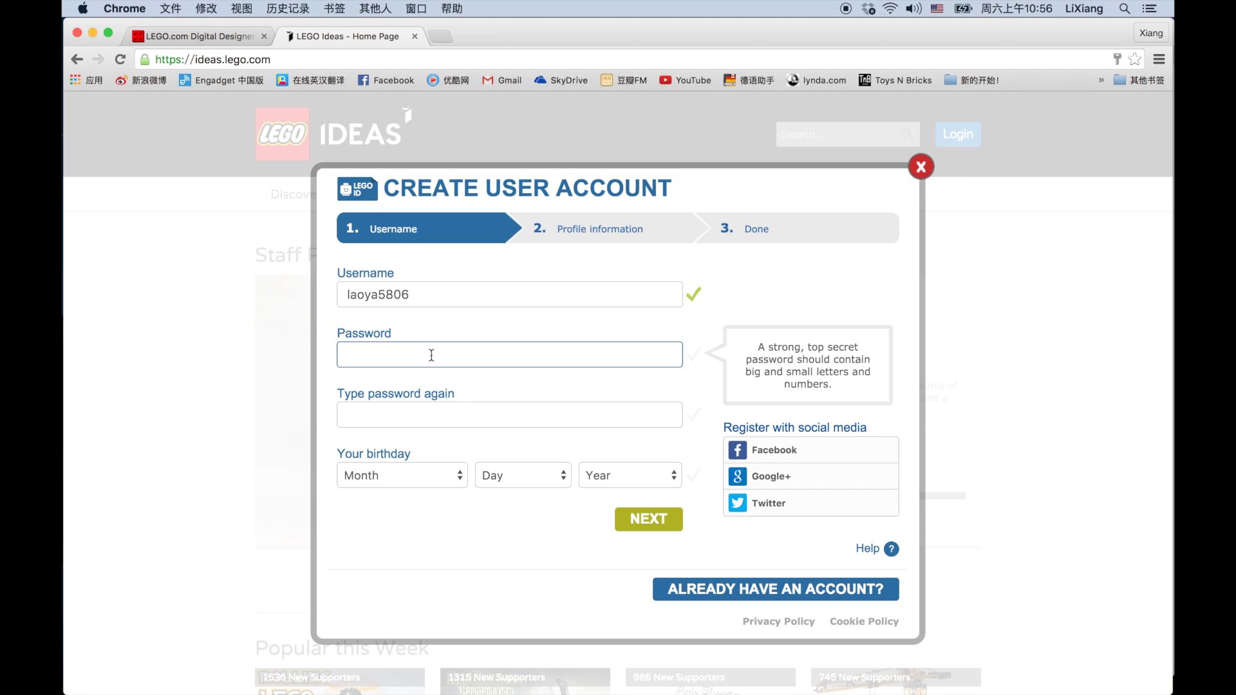
Step: Enter the new LEGO ID account's password and repeat it in the confirmation field
type("••••••")
left_click(411, 419)
type("••••••")
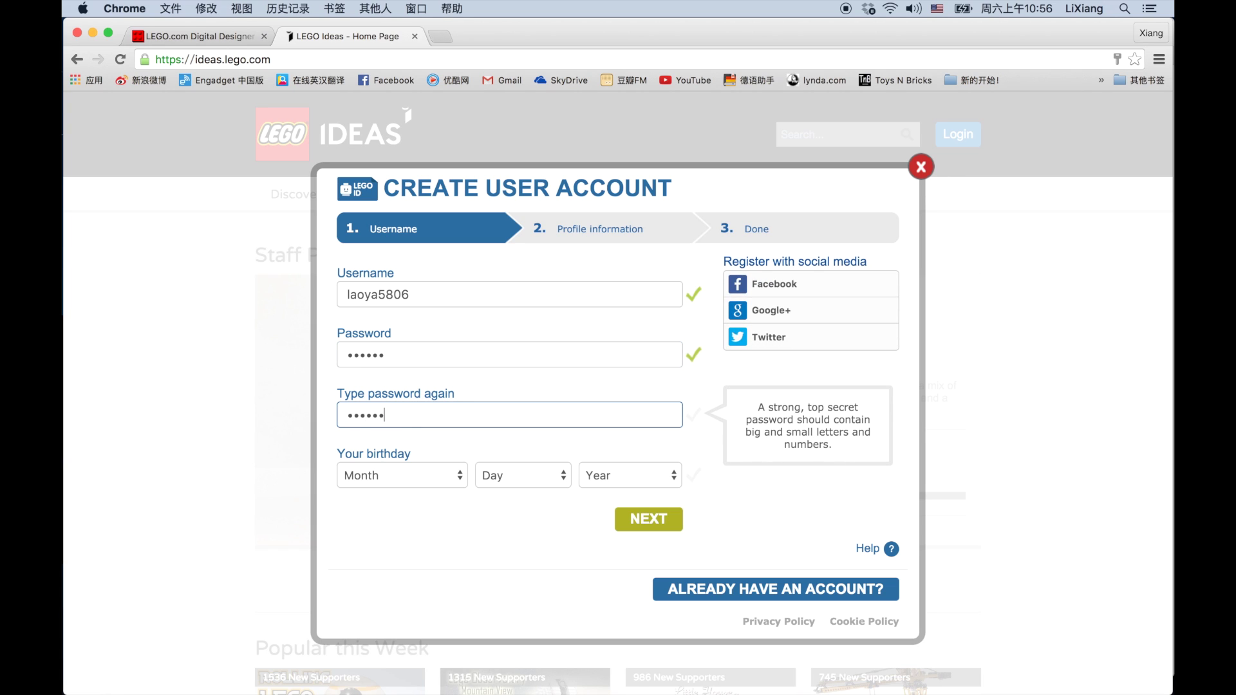
Step: Select the birthday's month, day and year for the new account and continue to the profile information
left_click(376, 474)
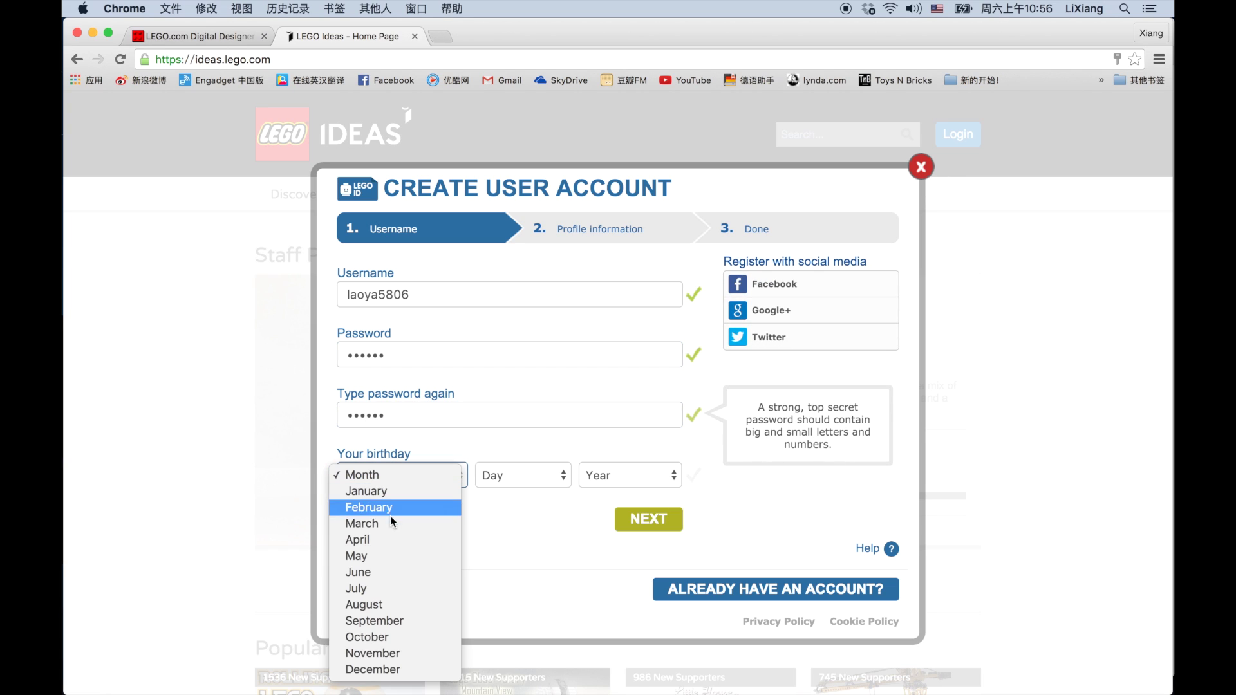
left_click(392, 561)
left_click(505, 477)
left_click(532, 540)
left_click(624, 475)
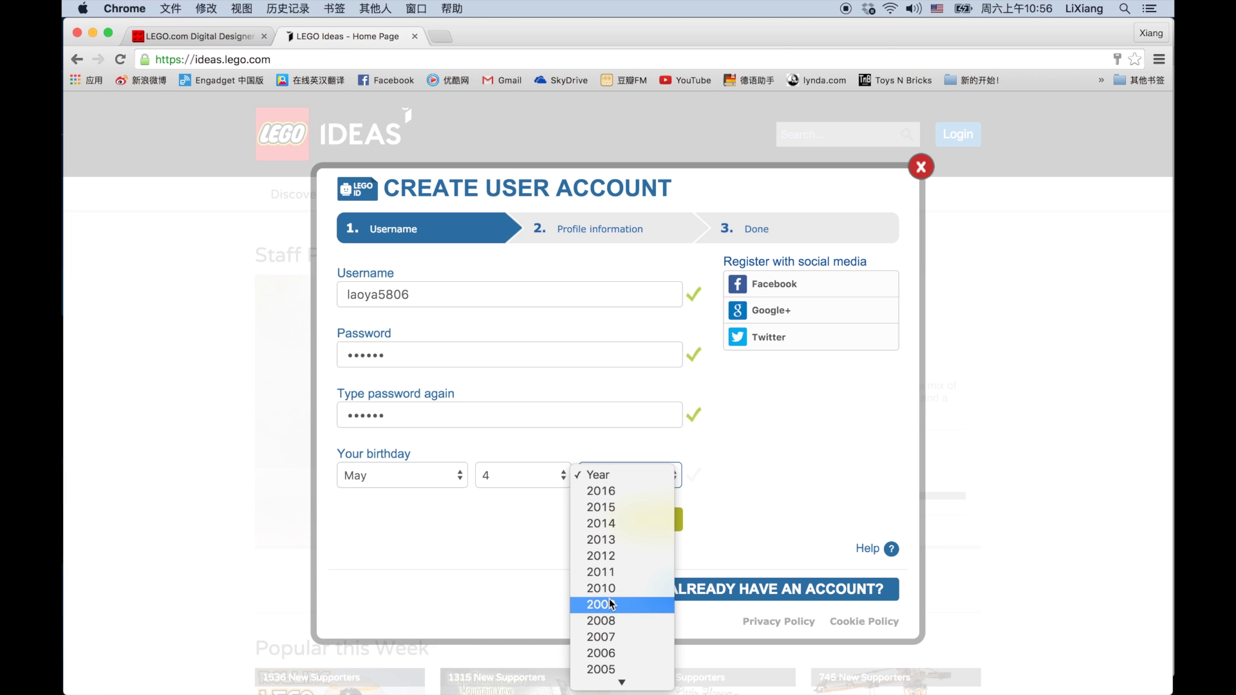
left_click(623, 475)
scroll(610, 604, "down", 3)
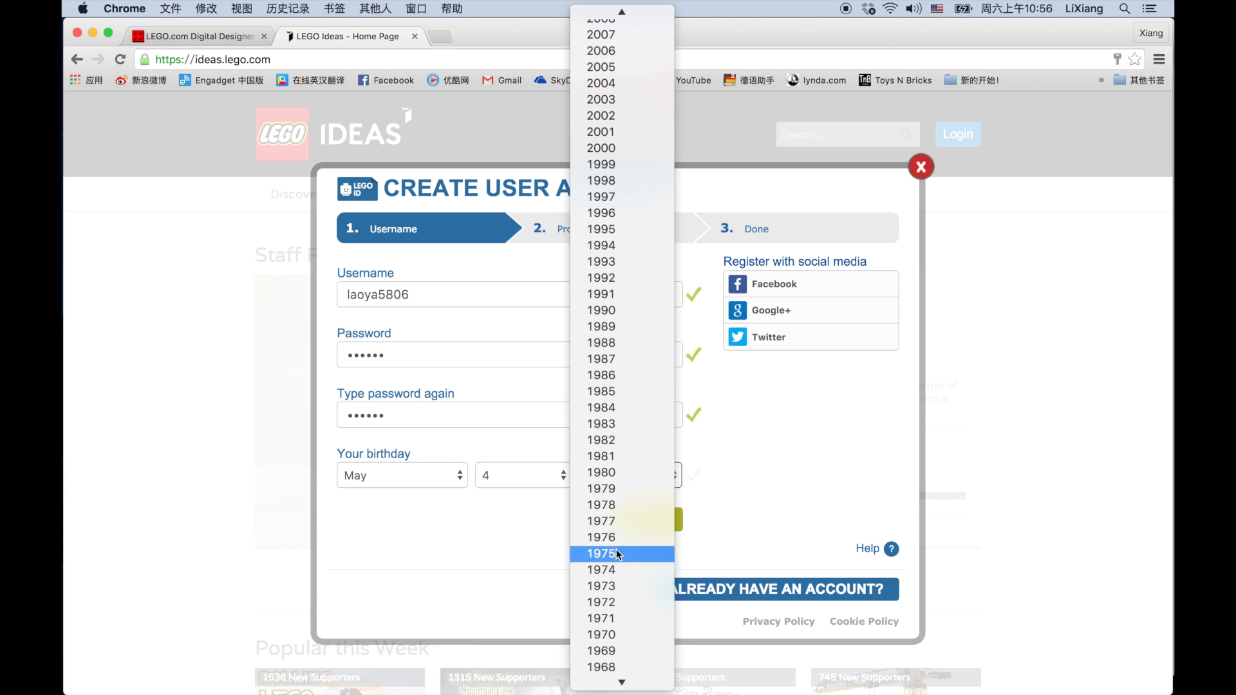
left_click(602, 116)
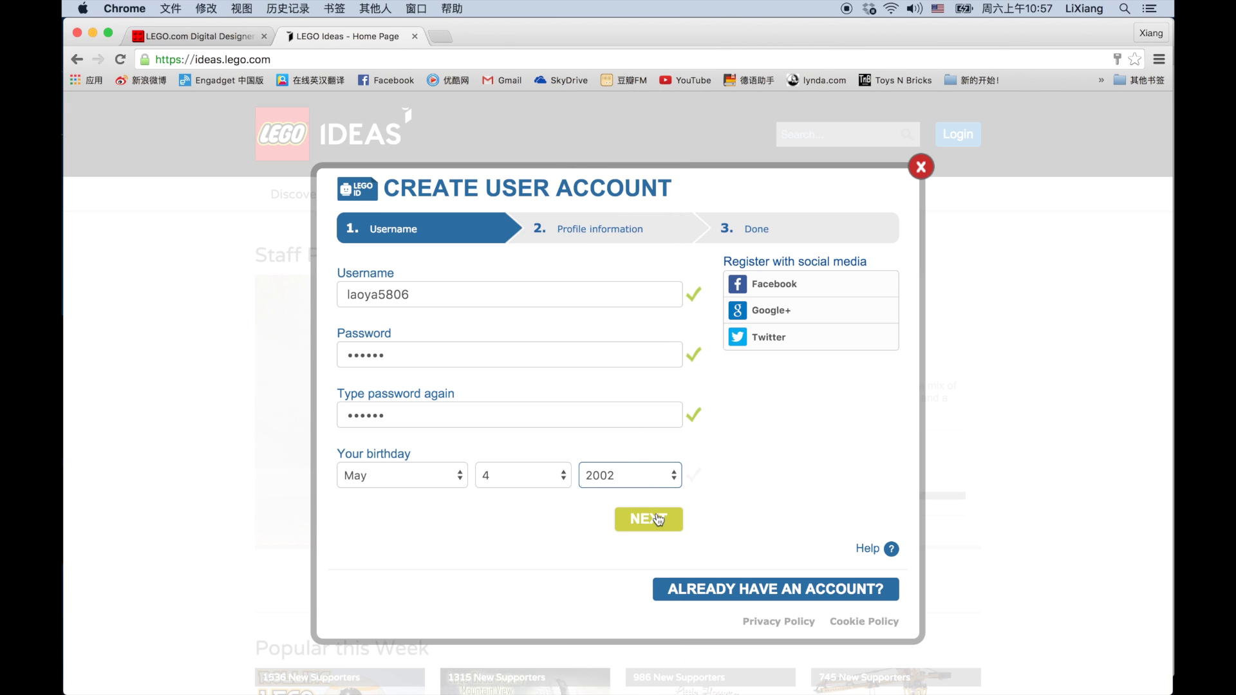
left_click(651, 475)
left_click(643, 621)
left_click(654, 484)
scroll(631, 566, "down", 10)
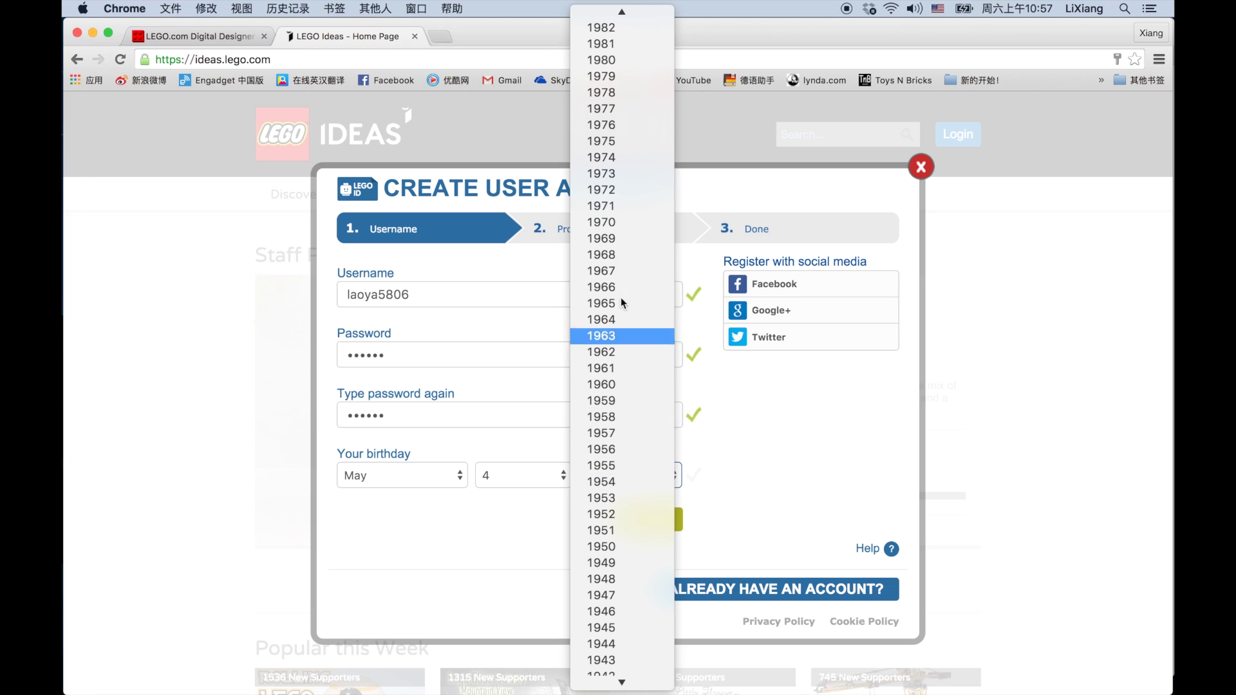
key("Escape")
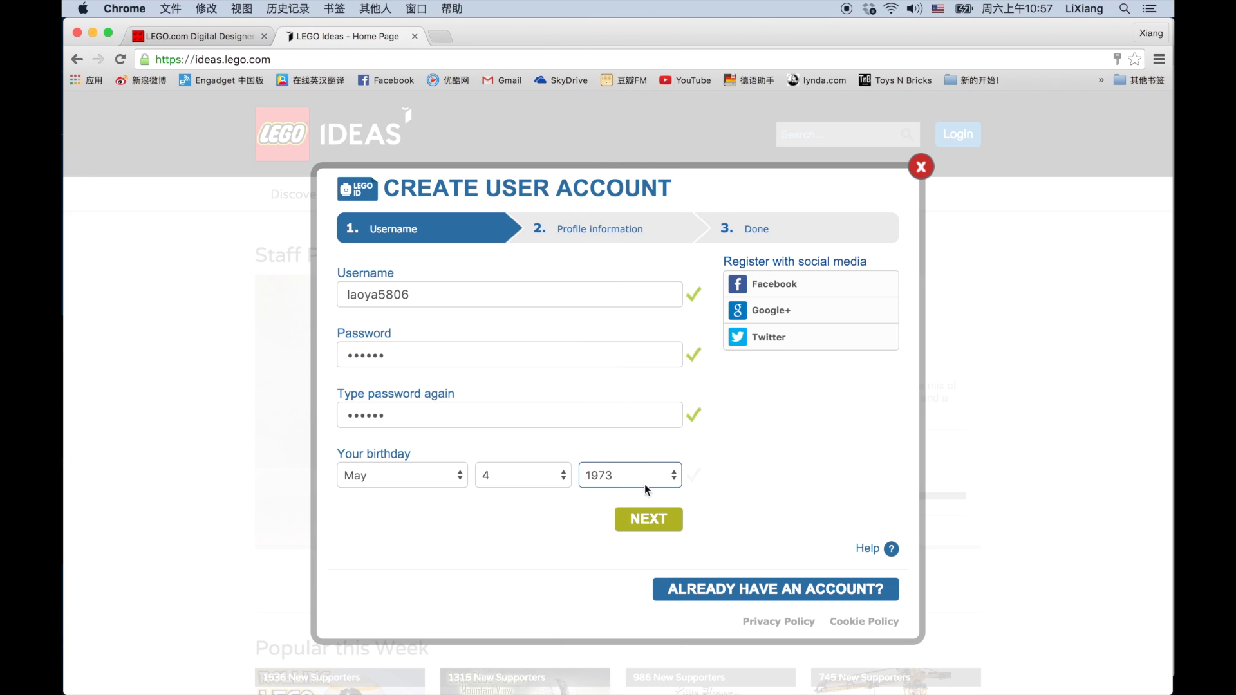
left_click(645, 522)
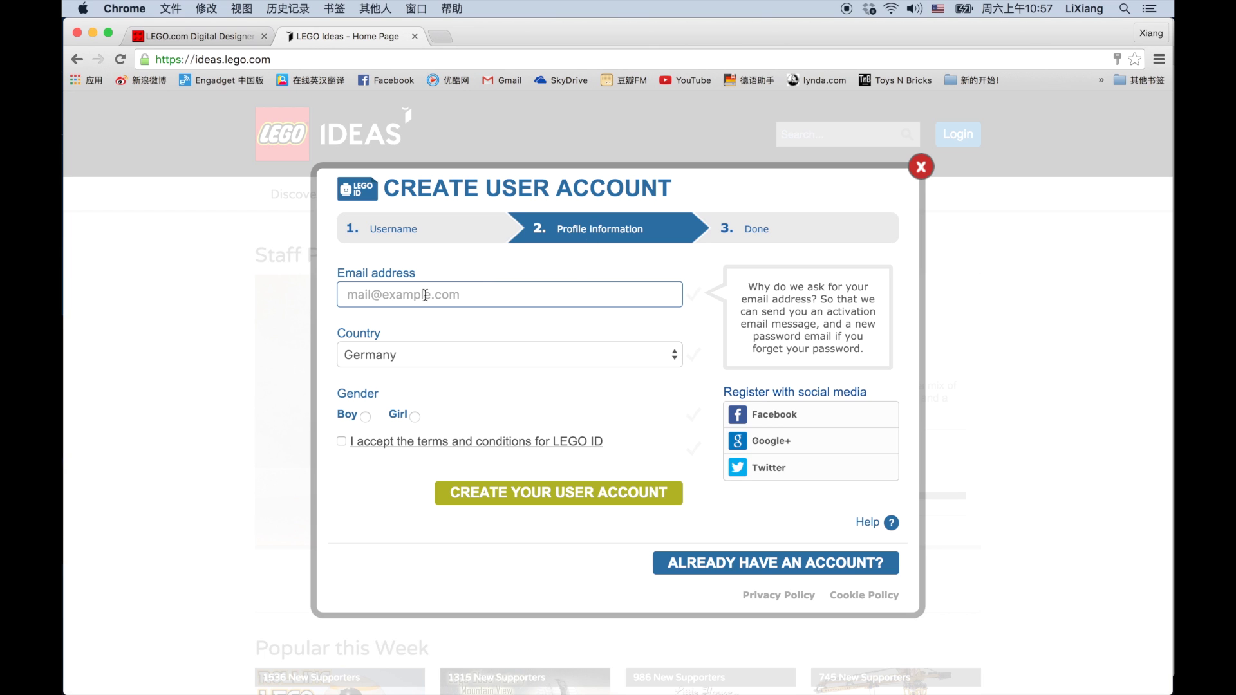
Step: Set the country to China and the gender to Boy, accept the LEGO ID terms, and close the form without creating the account
left_click(429, 353)
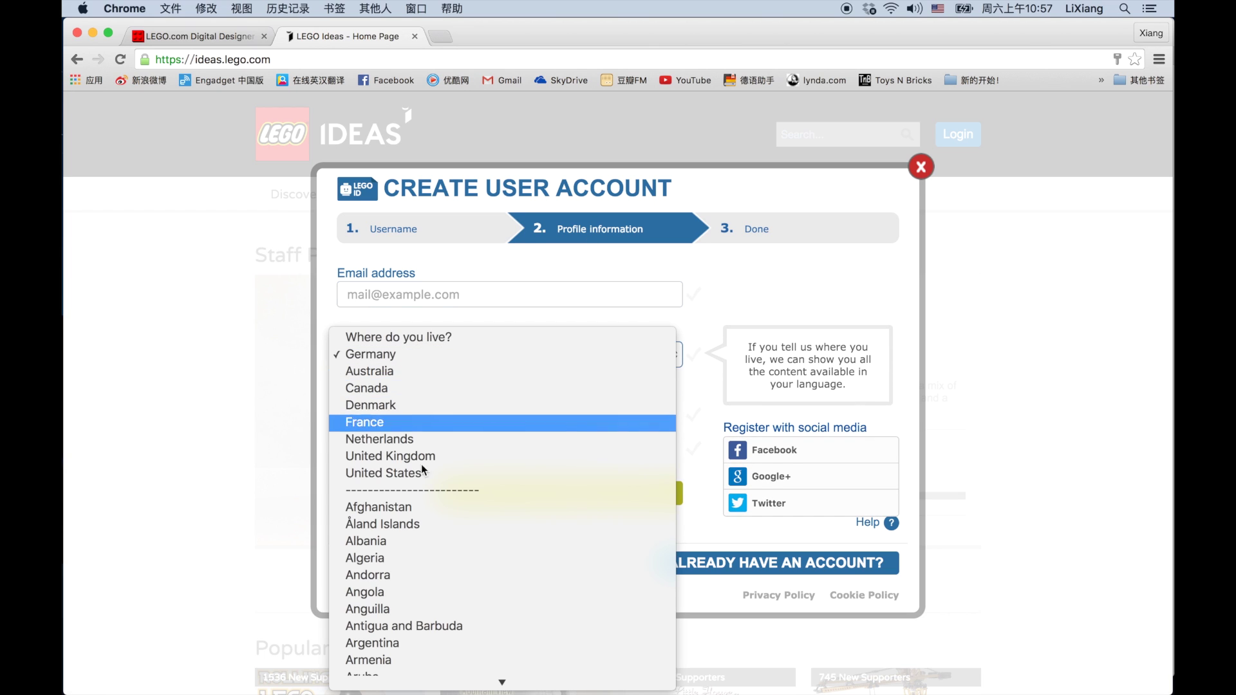
scroll(421, 470, "down", 5)
scroll(425, 481, "down", 10)
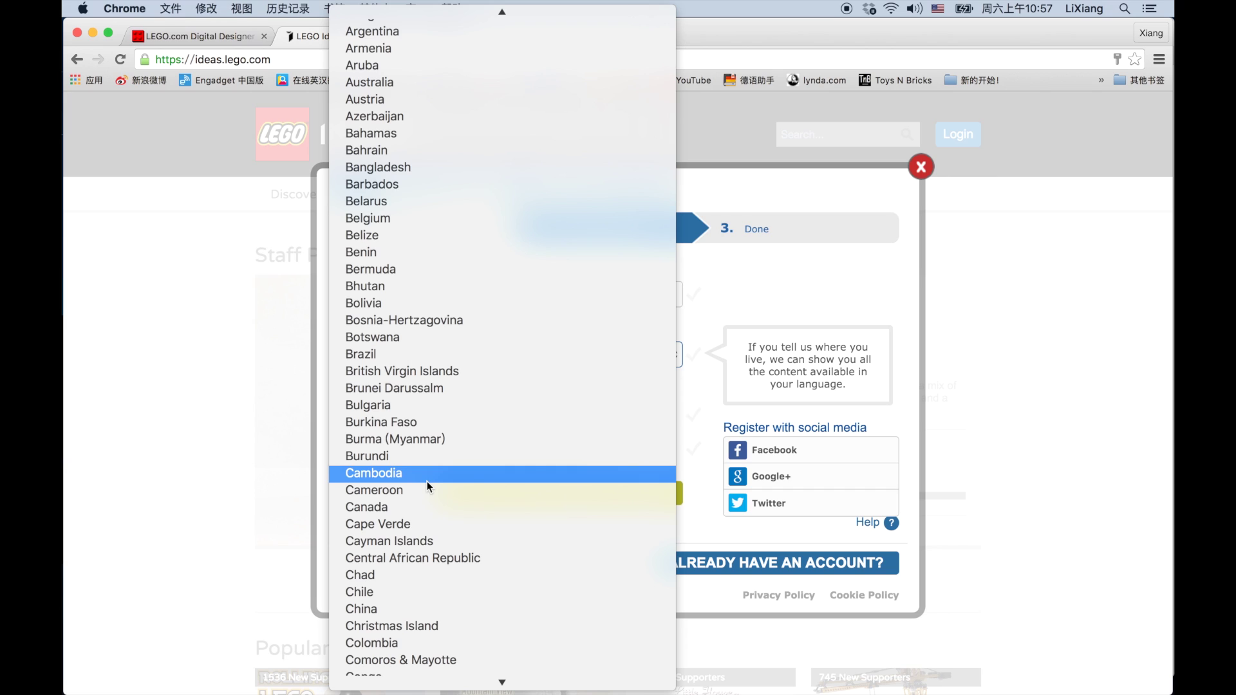
scroll(427, 477, "down", 1)
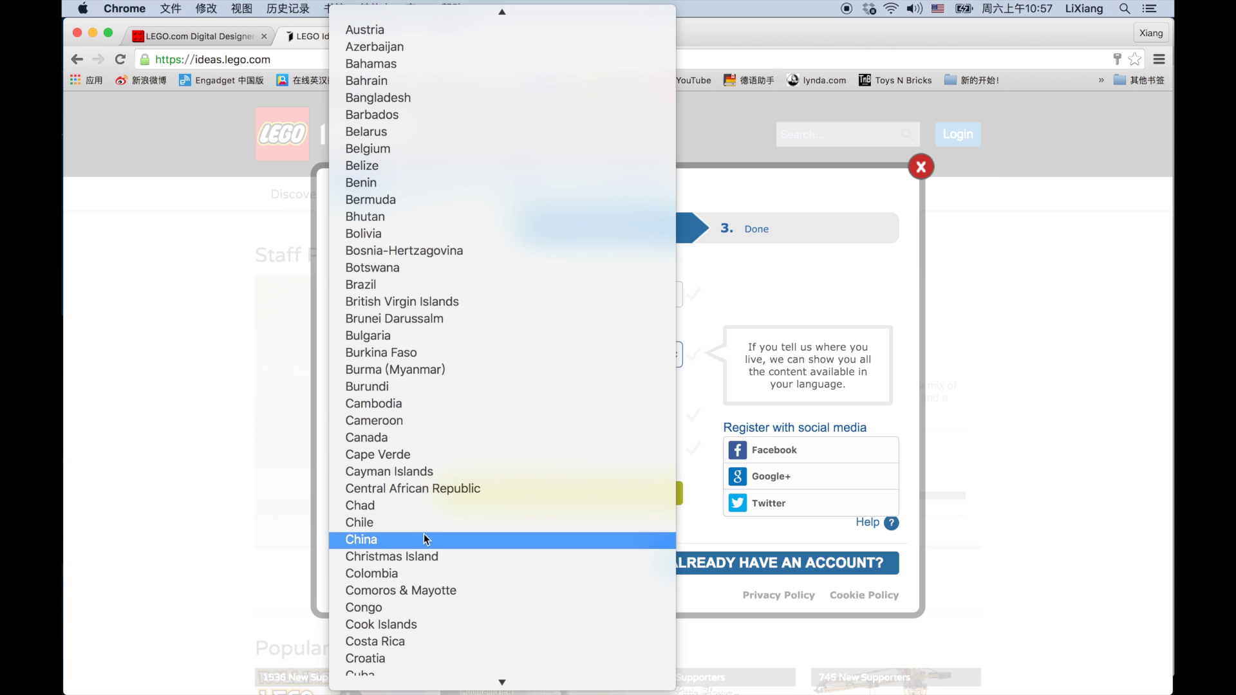
left_click(423, 538)
left_click(366, 417)
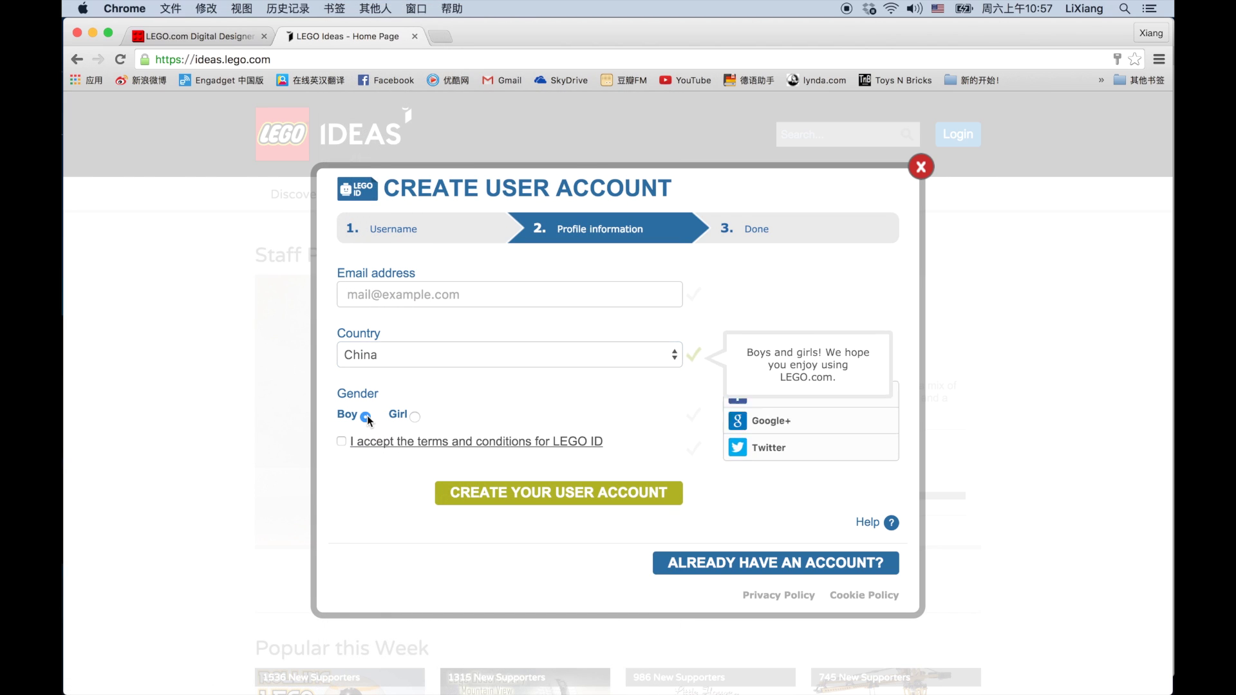
left_click(341, 441)
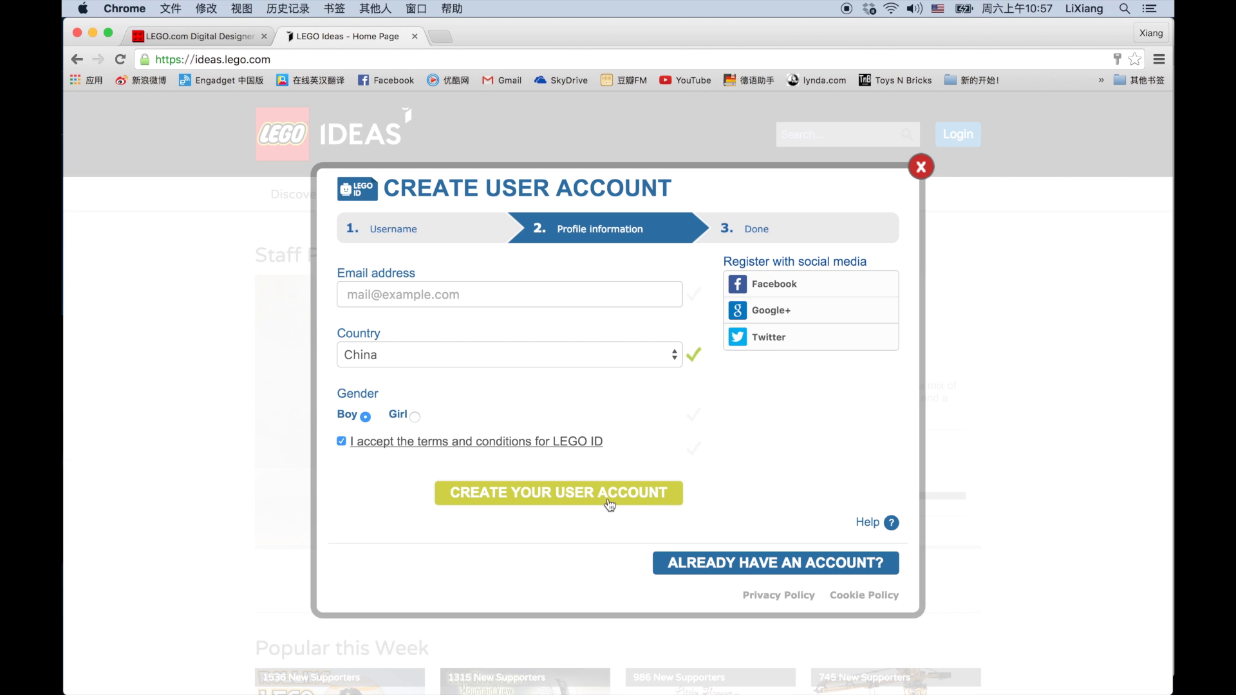
left_click(920, 166)
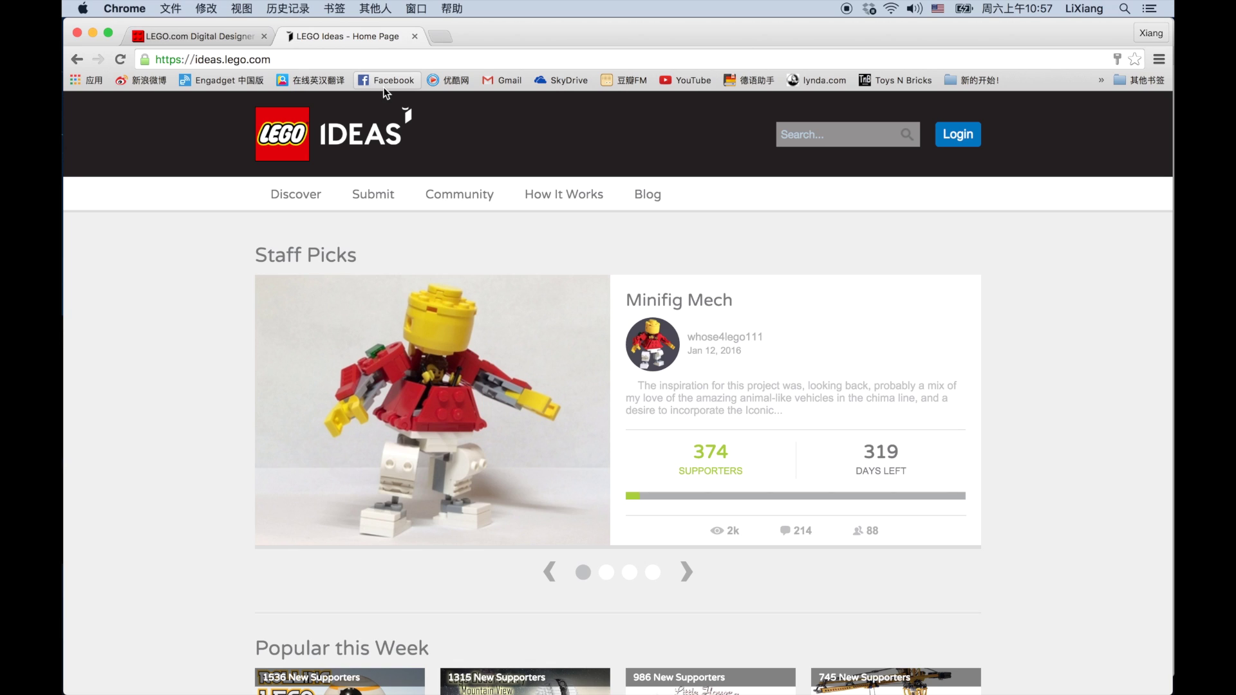
Step: Open the New Year Loong Dance project page at ideas.lego.com/projects/128884 and view its photo gallery while logged out
left_click(358, 59)
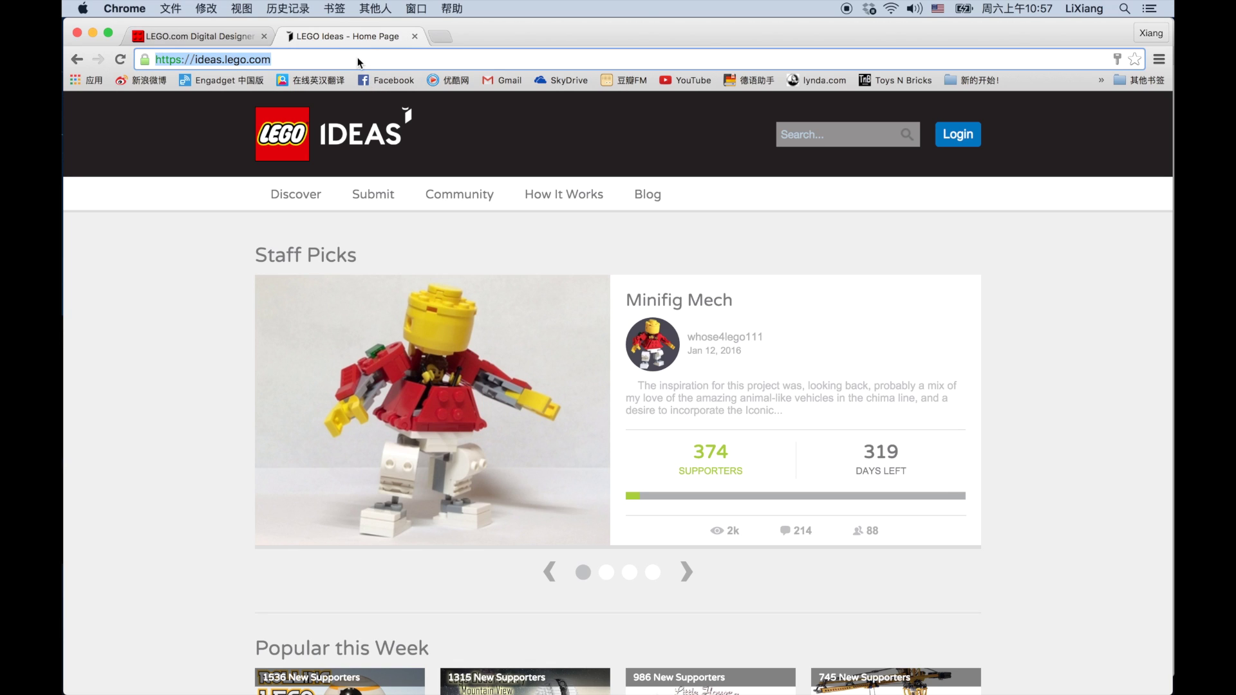
type("ideas")
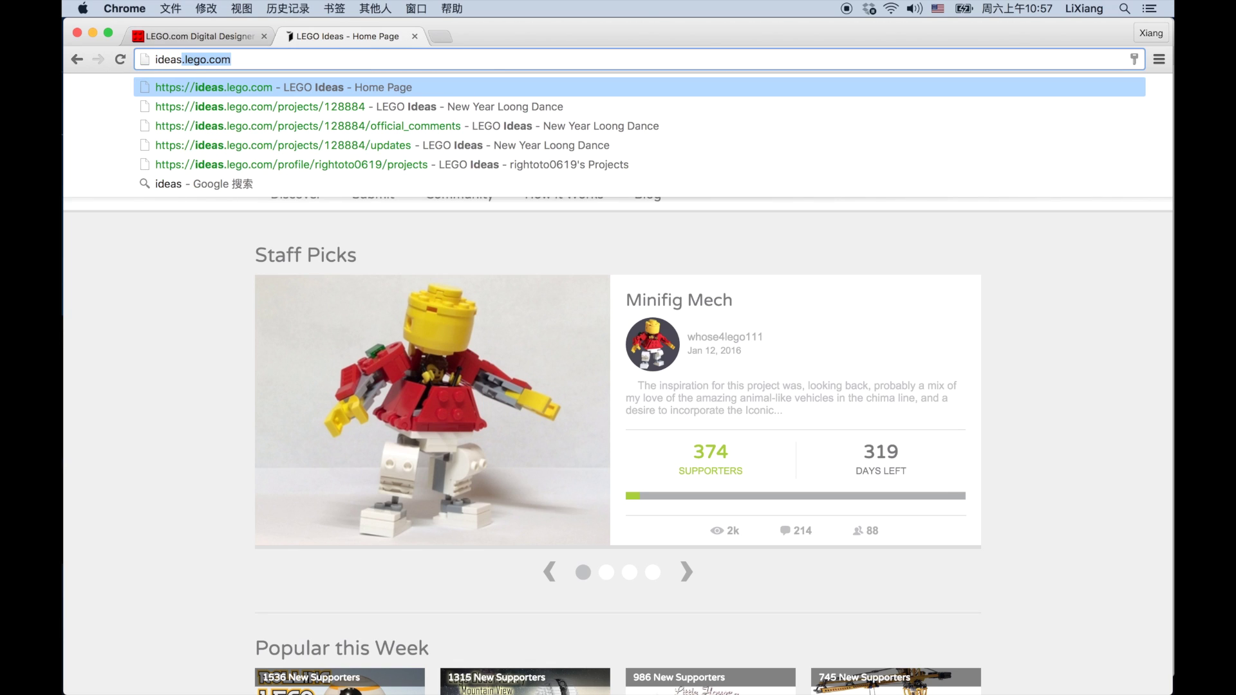
key("Down")
key("Return")
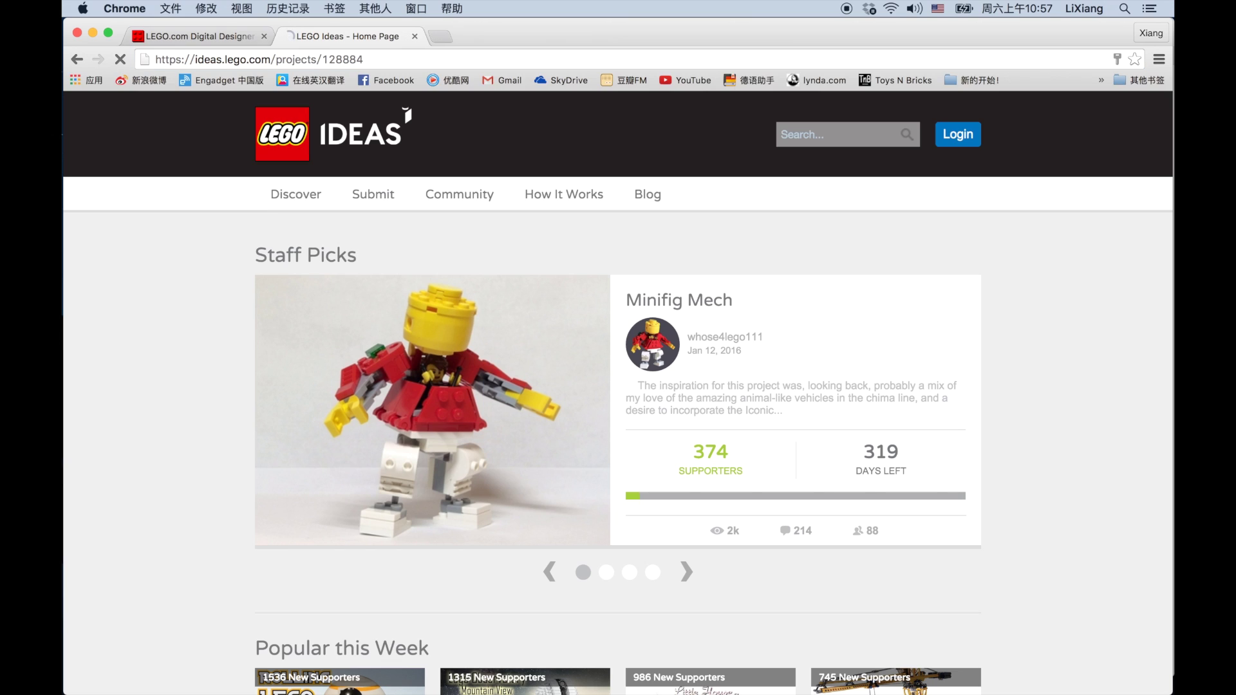
scroll(348, 201, "down", 2)
scroll(348, 200, "down", 2)
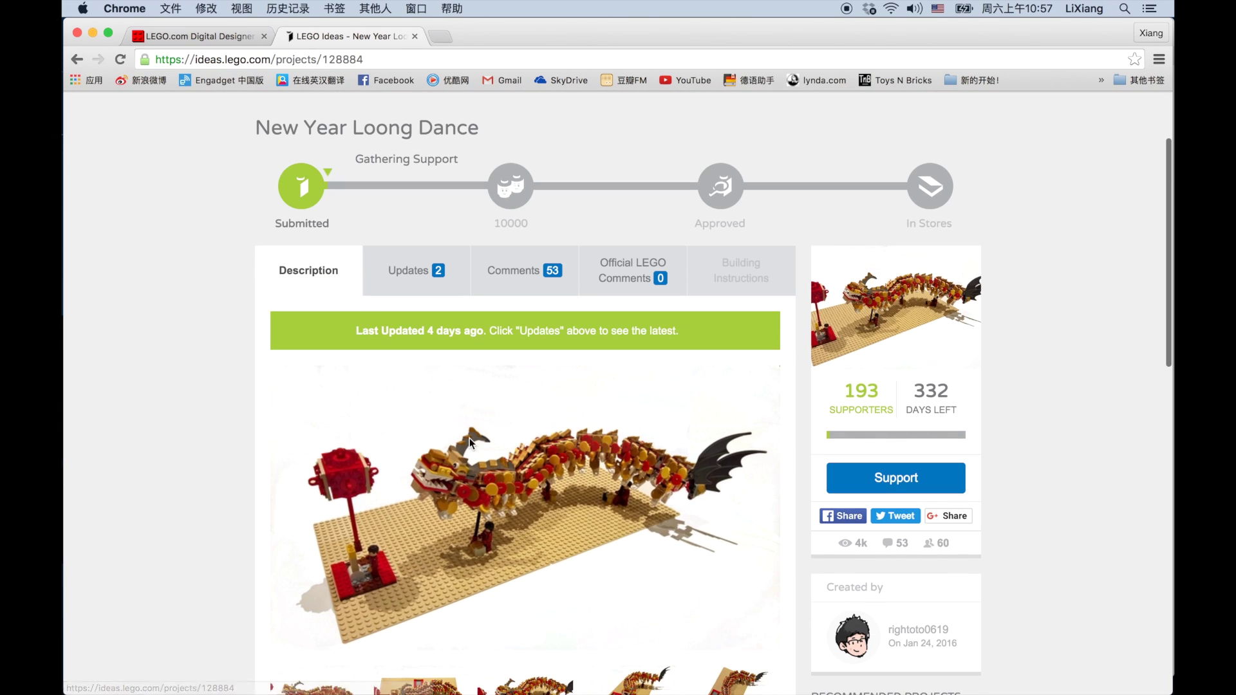
scroll(469, 437, "down", 5)
scroll(173, 426, "down", 3)
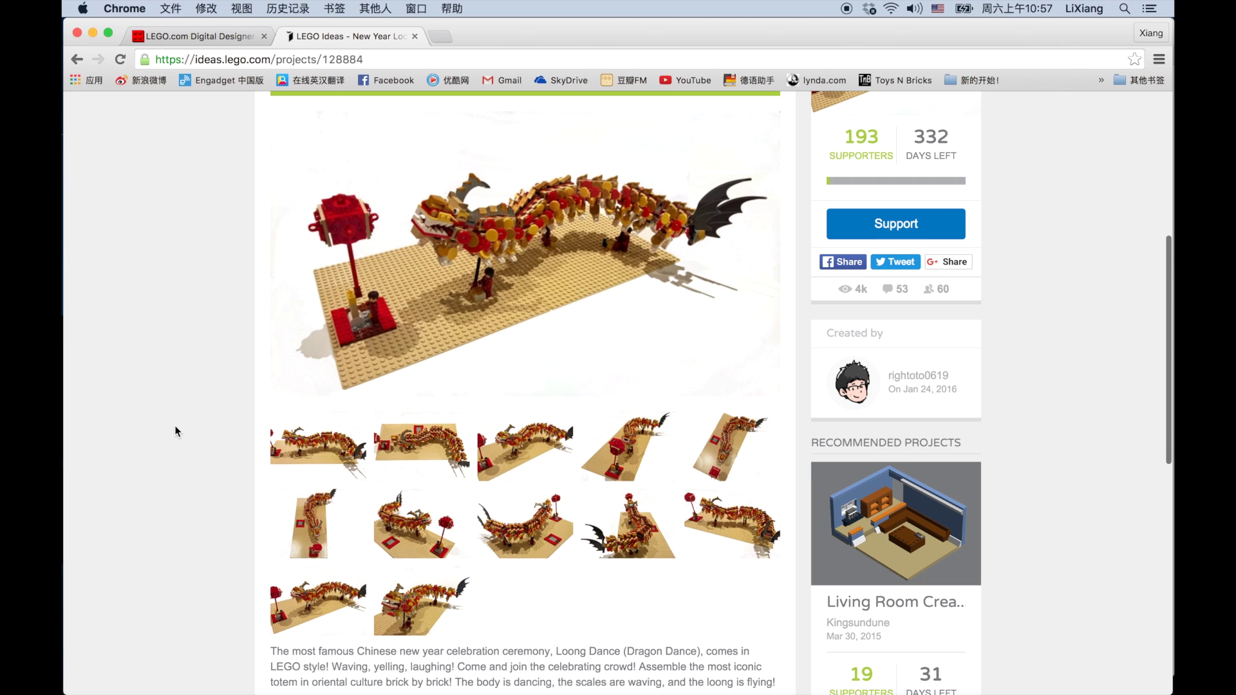
Step: Open the LEGO Ideas How It Works page in a new tab and go to its Project Guidelines & House Rules
scroll(176, 429, "up", 5)
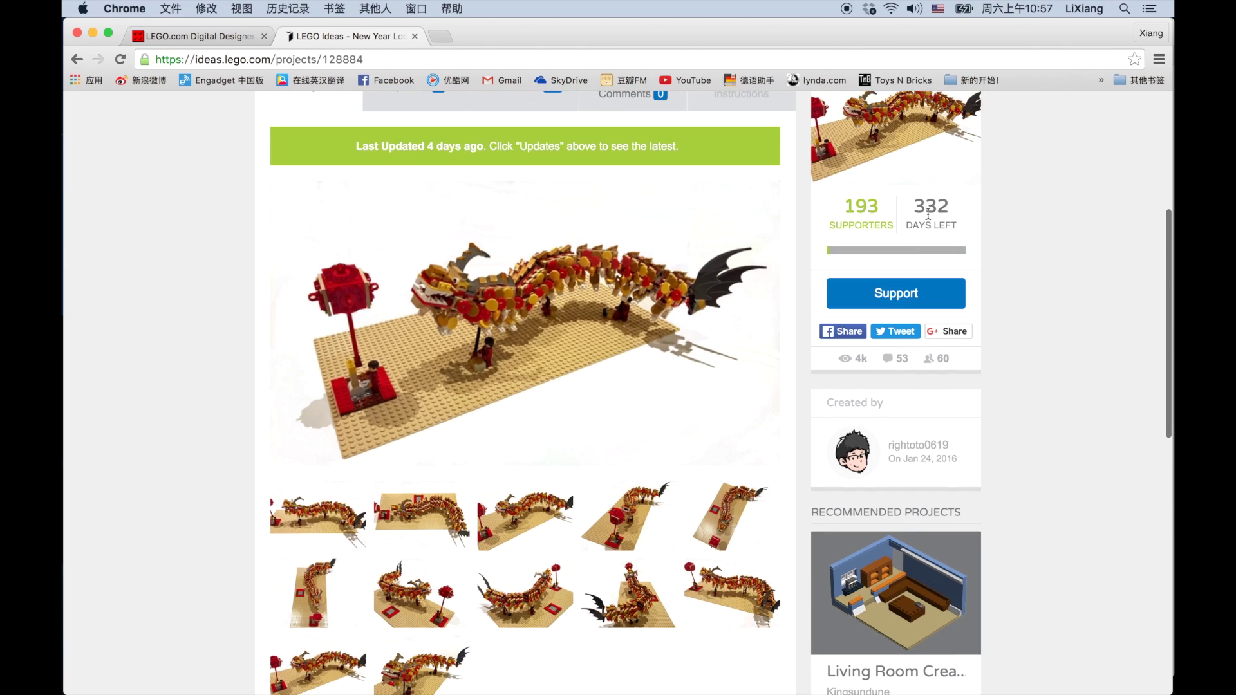
scroll(911, 225, "up", 5)
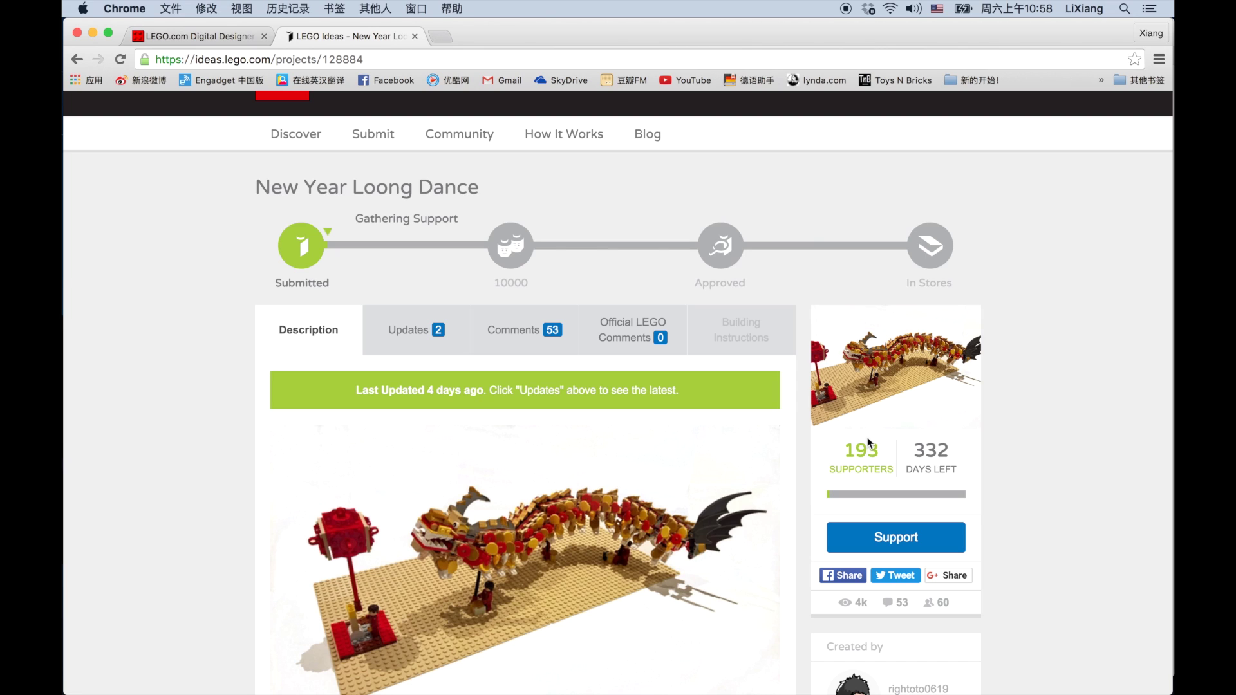
scroll(836, 412, "up", 2)
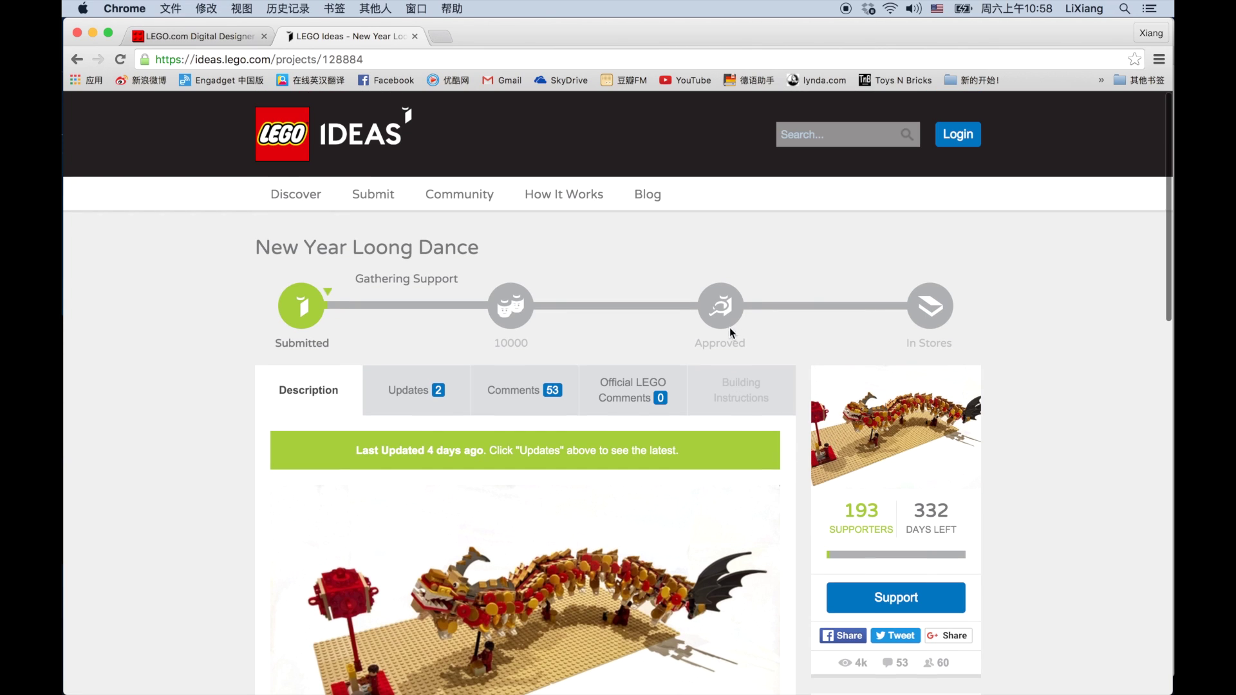
left_click(532, 194, "super")
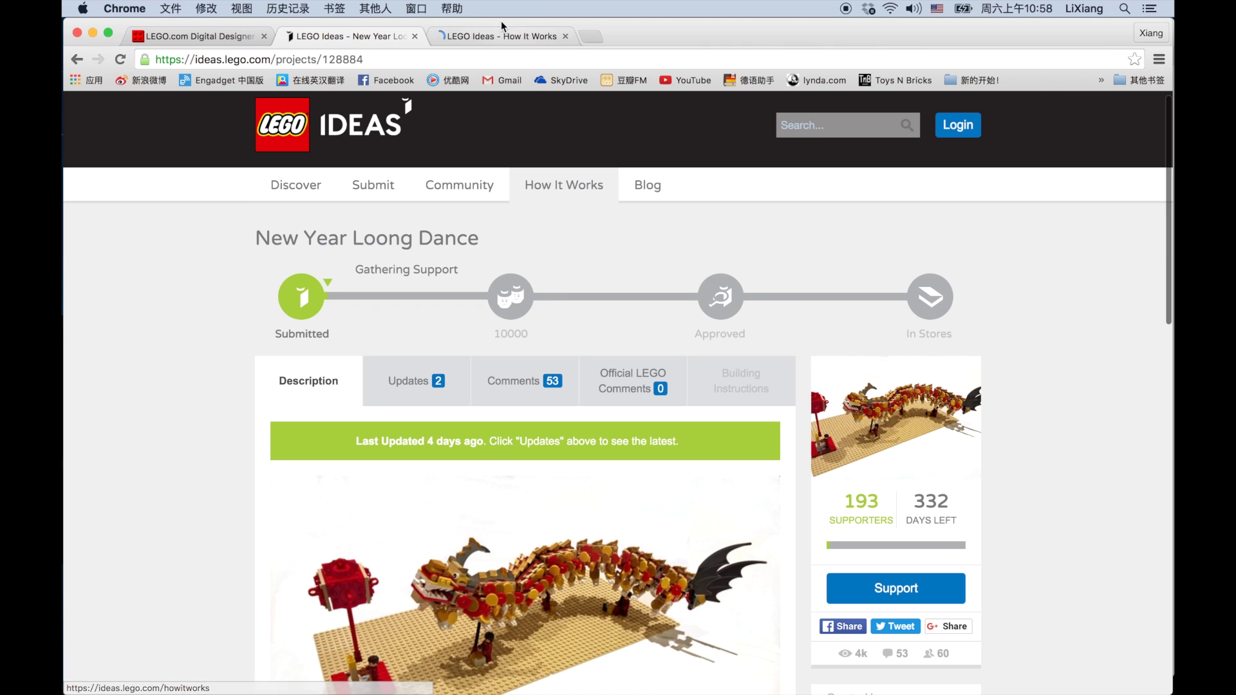
left_click(496, 36)
scroll(517, 397, "down", 15)
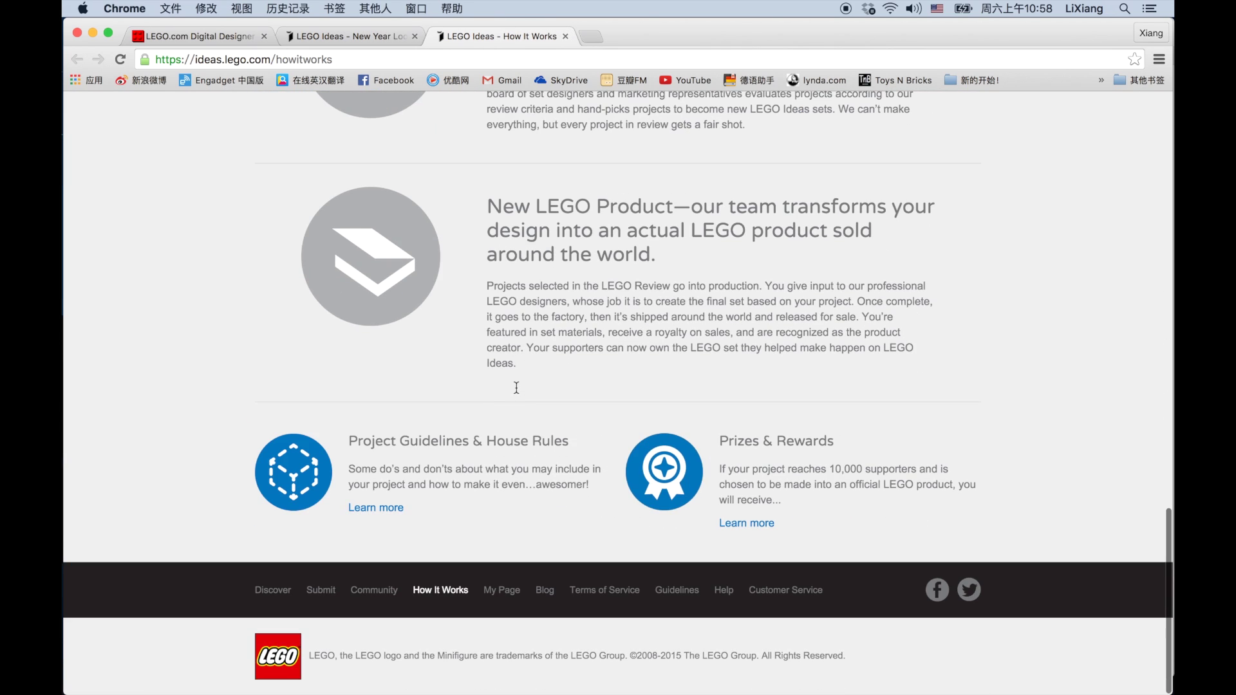
left_click(397, 442)
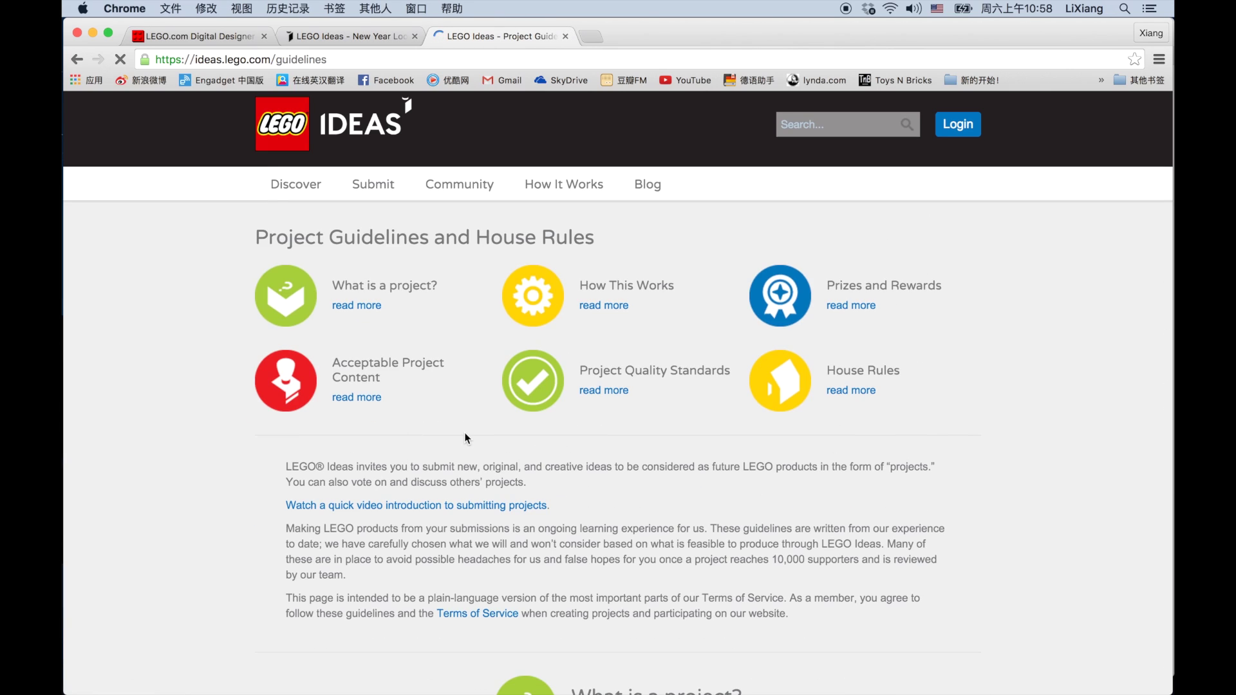
Step: Examine the project guidelines on supporter milestones, deadlines and time extensions, including the diagram of days allowed per stage
scroll(464, 434, "down", 10)
scroll(467, 438, "down", 3)
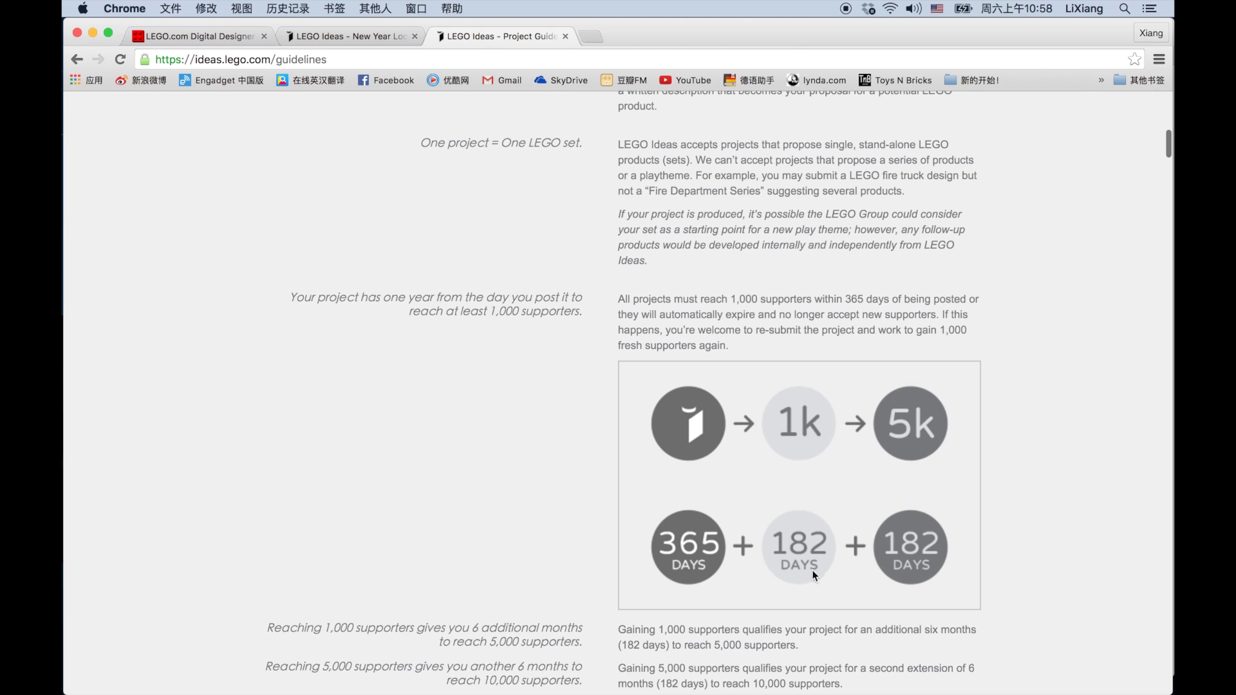
scroll(781, 497, "down", 1)
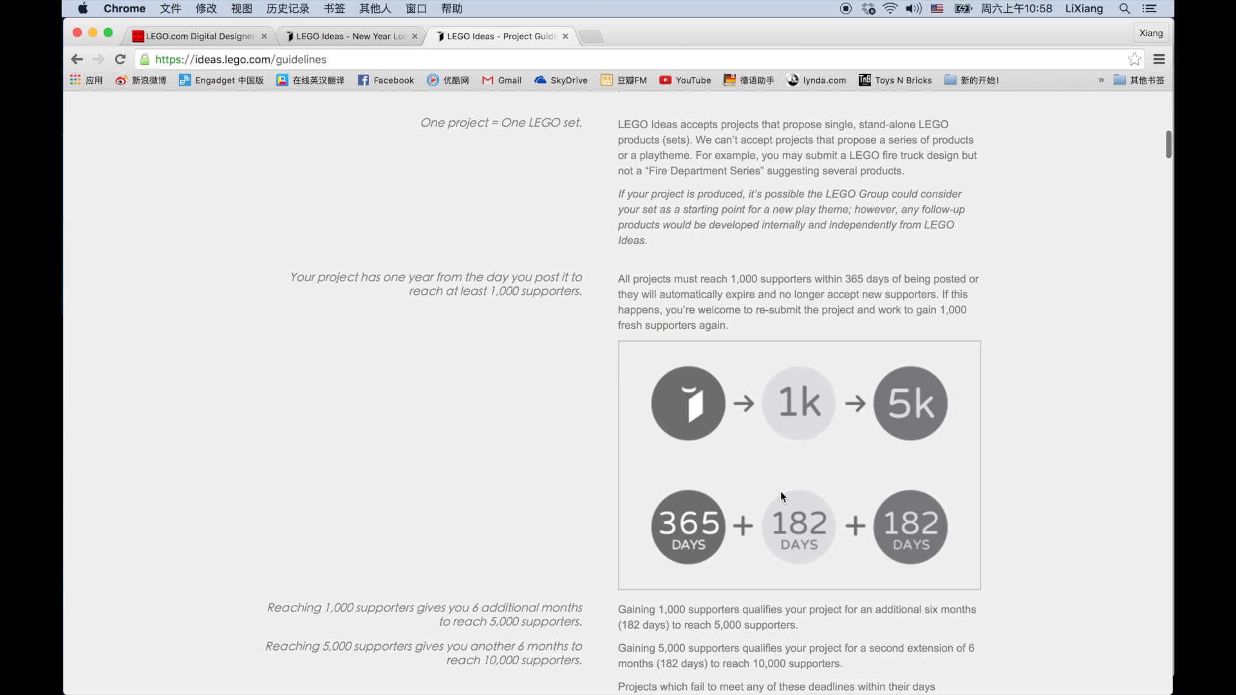
scroll(782, 496, "up", 1)
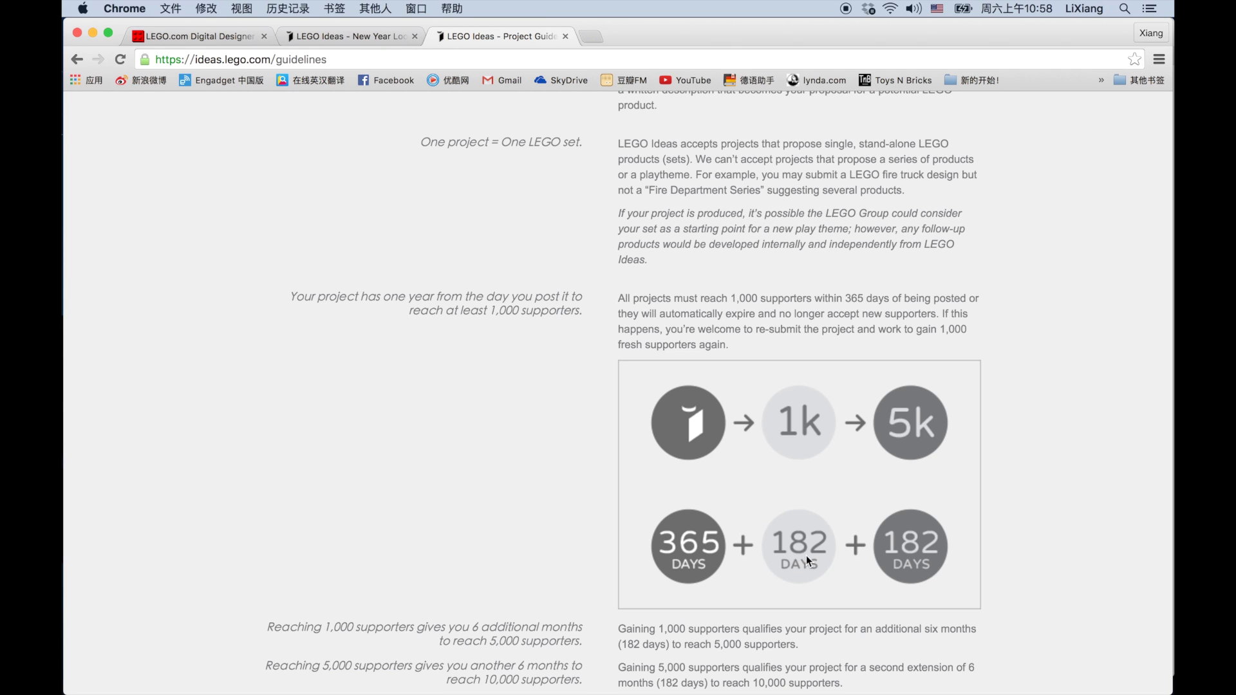
scroll(826, 530, "down", 2)
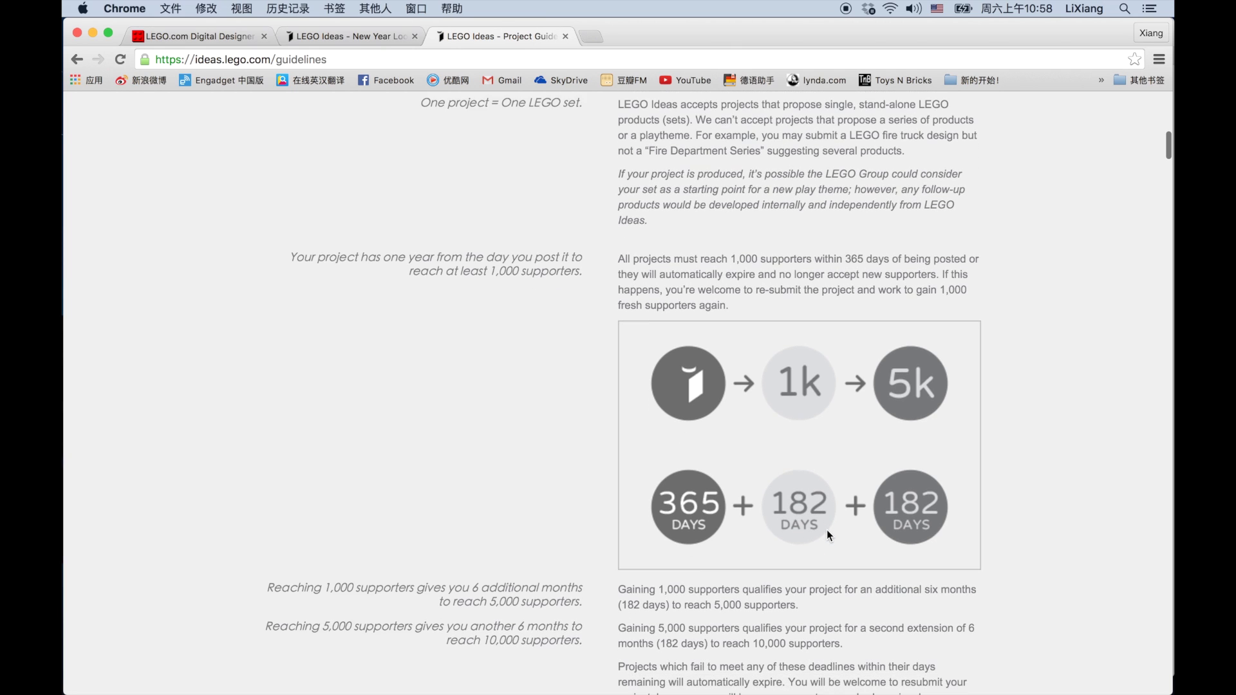
scroll(826, 530, "up", 4)
scroll(827, 531, "down", 6)
scroll(821, 526, "up", 2)
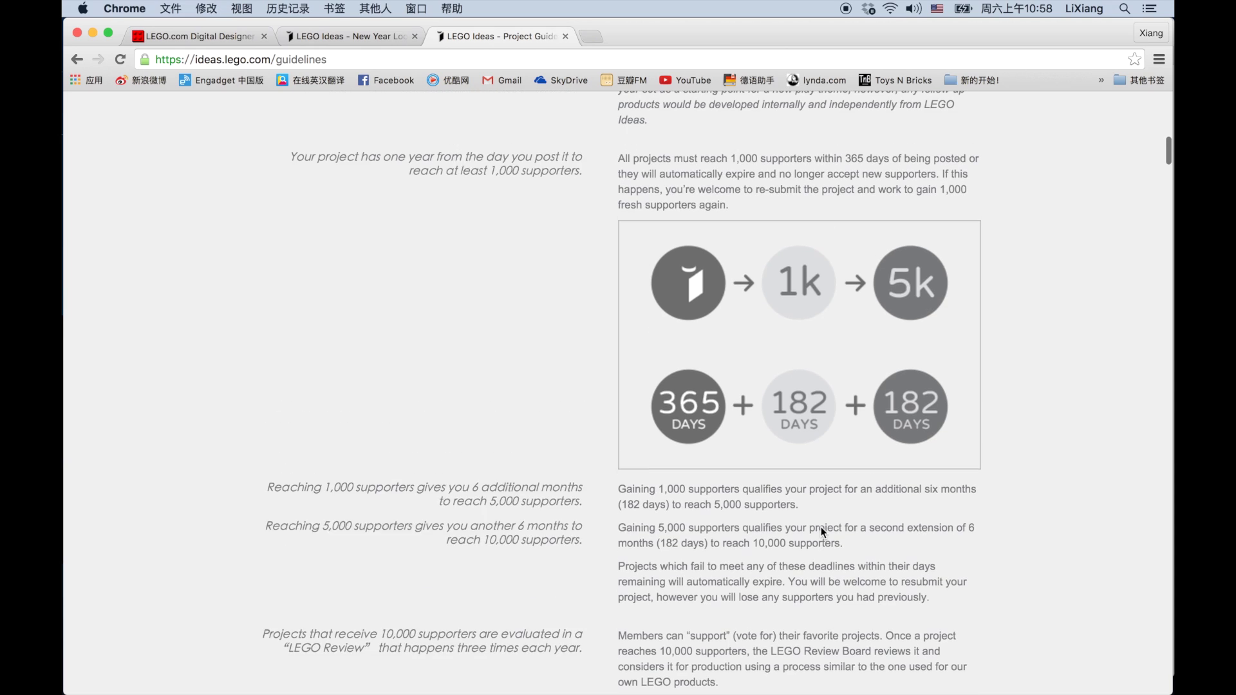